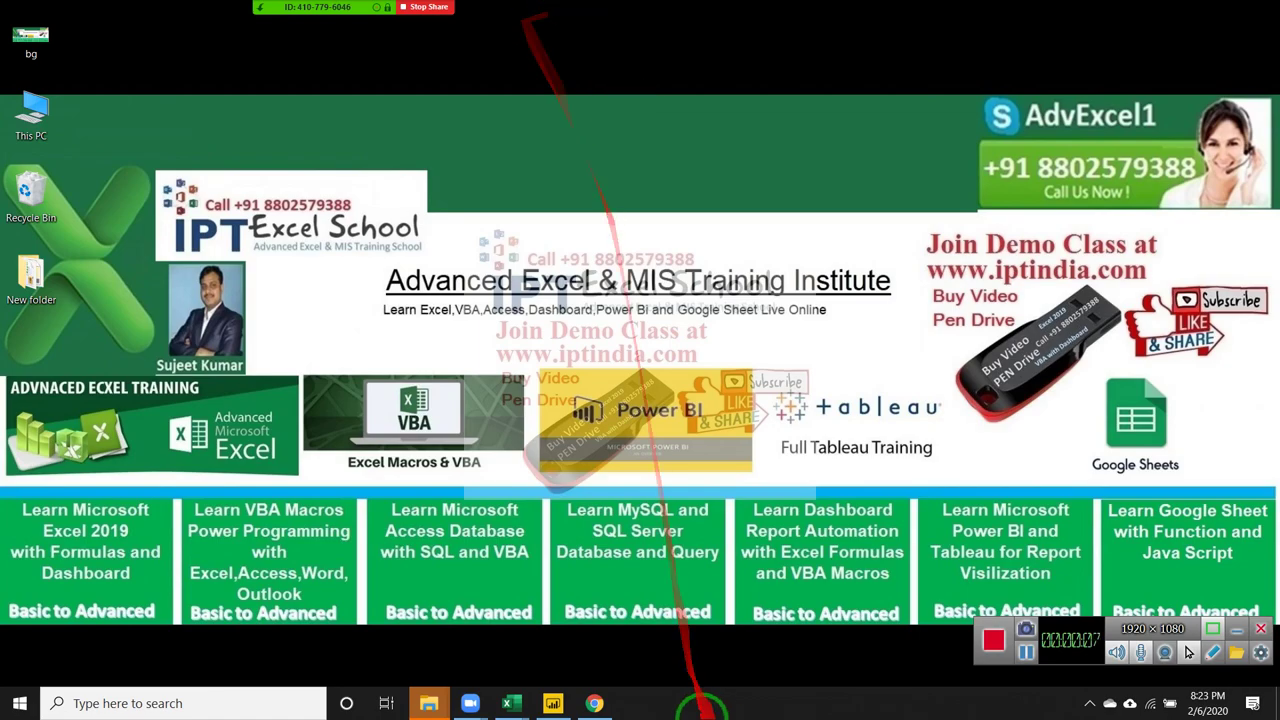
In the Excel workbook, start a new 'Format only cells that contain' conditional formatting rule via More Rules
mouse_move(509, 703)
click(590, 640)
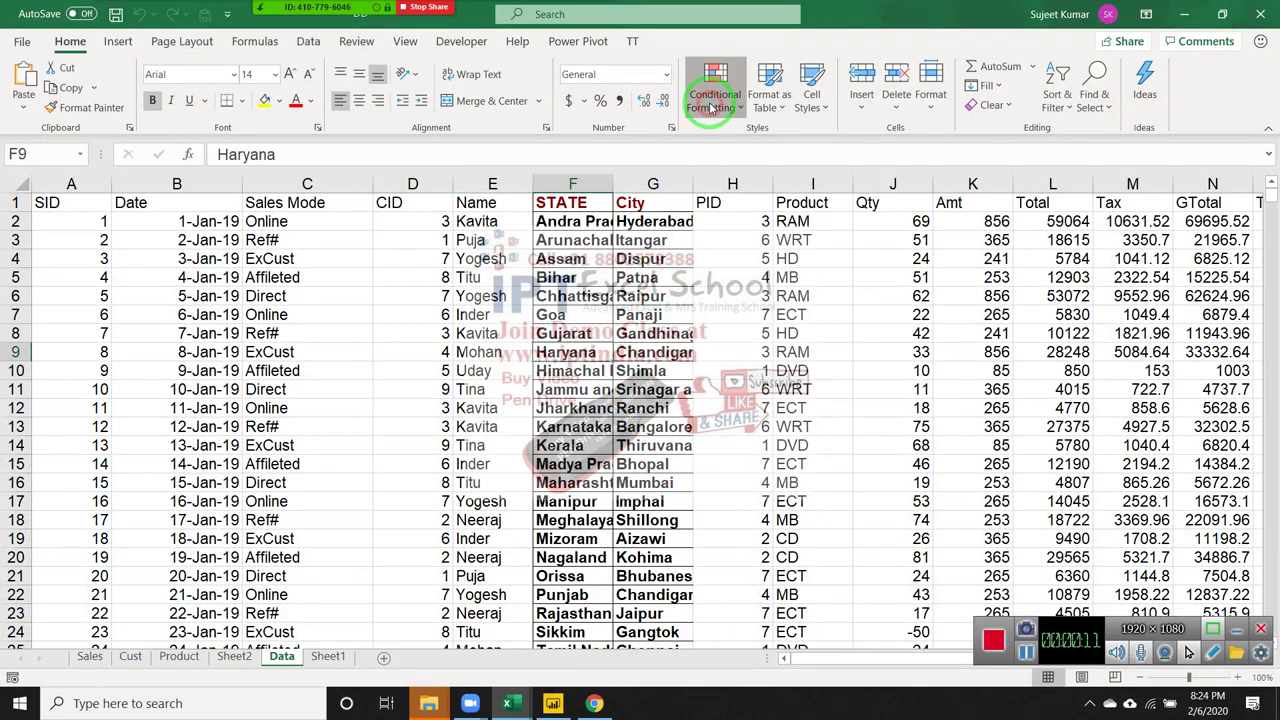
click(714, 112)
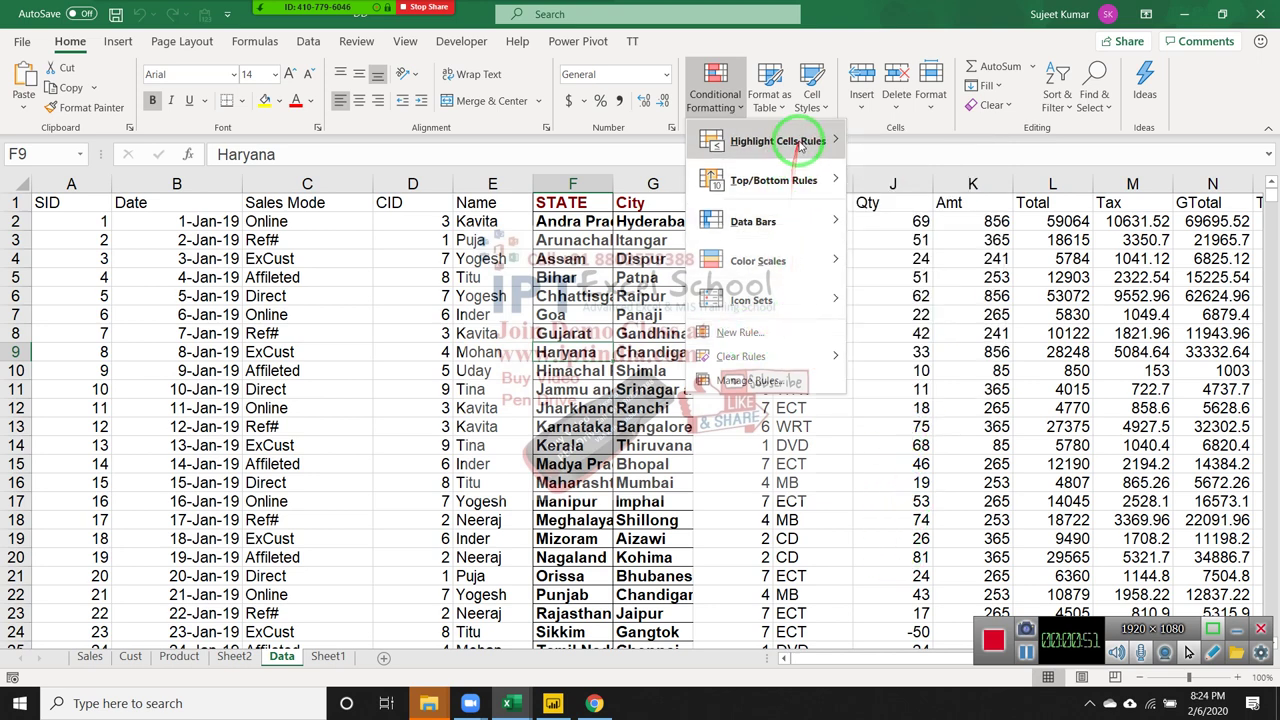
click(918, 405)
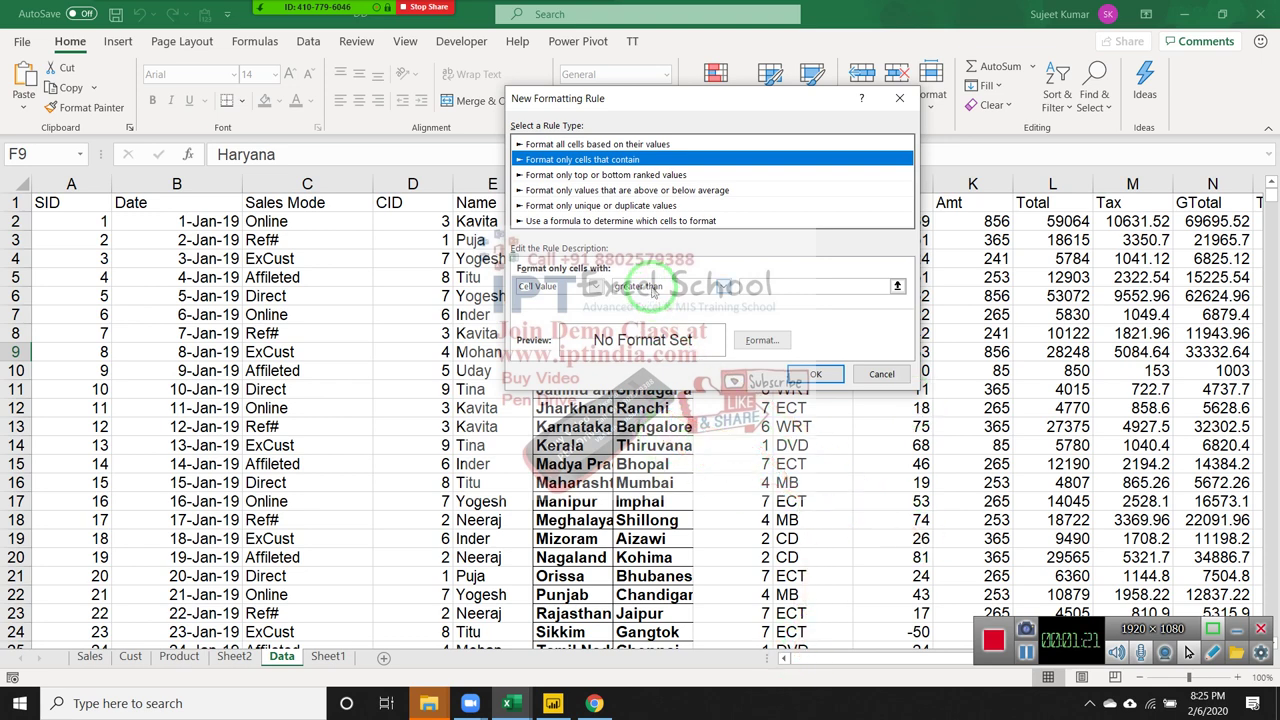
Make the rule match cell values less than or equal to 80, ready to choose its format
click(645, 288)
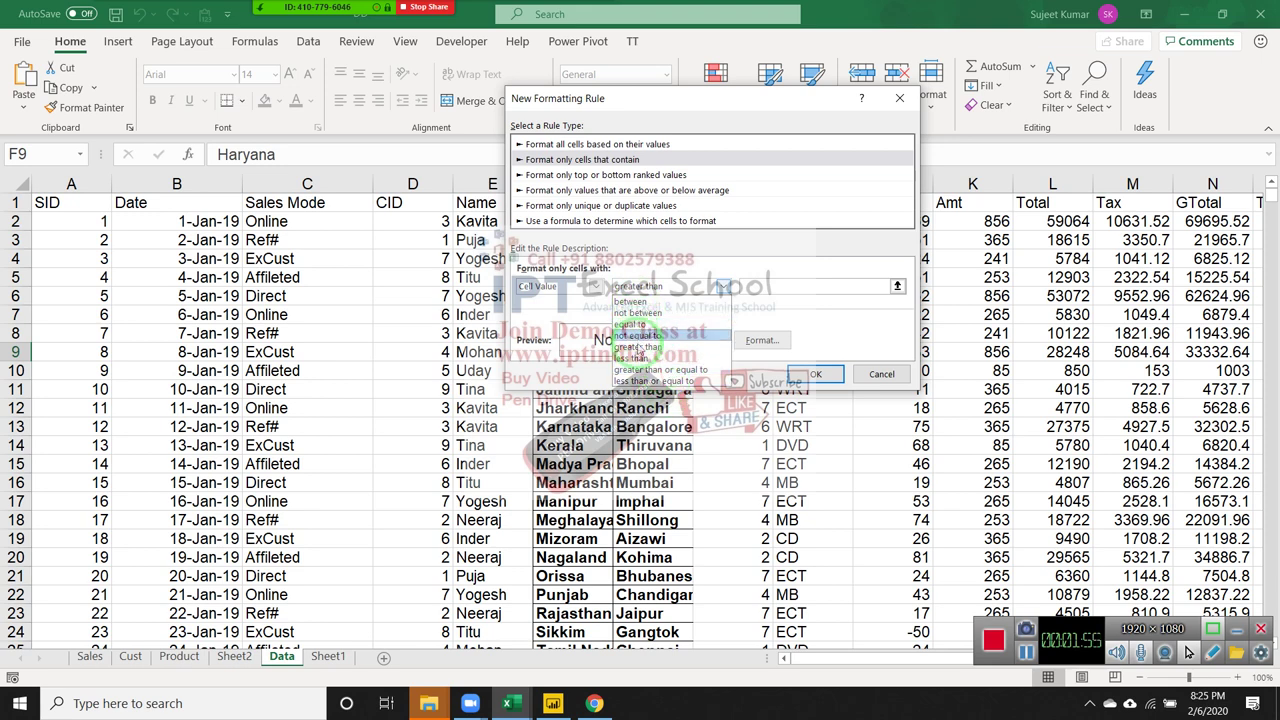
click(645, 380)
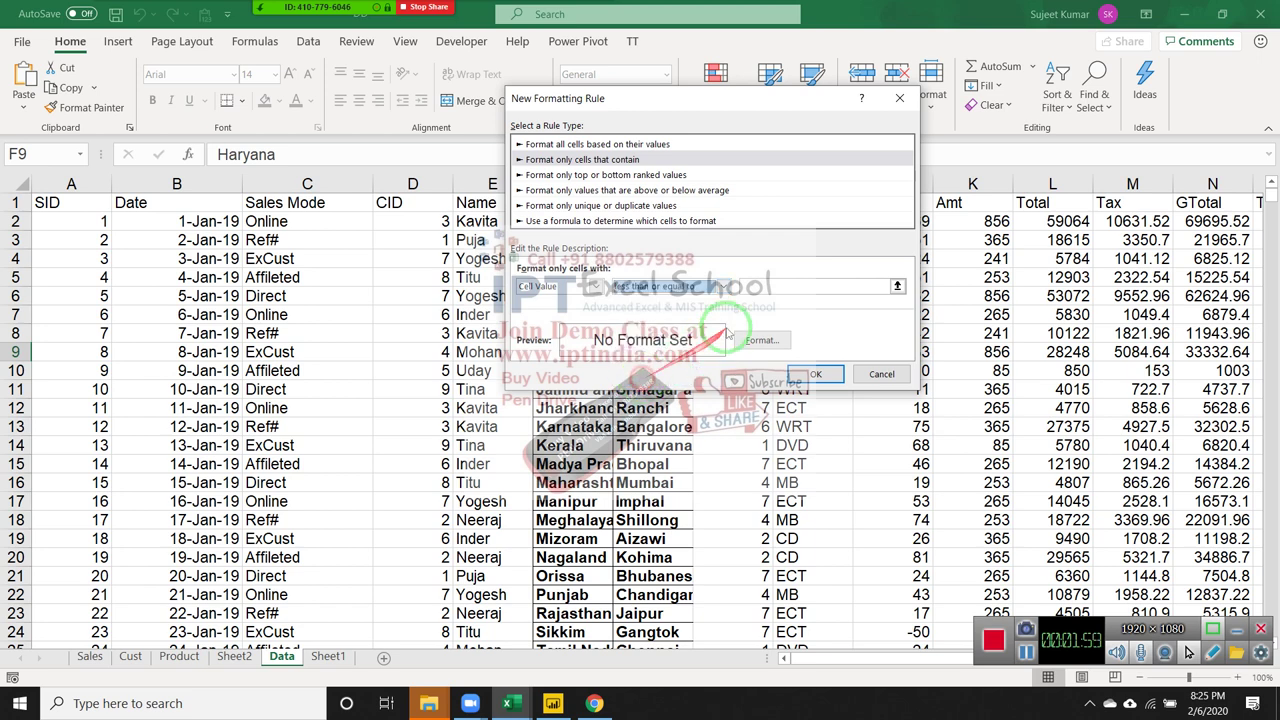
text(80)
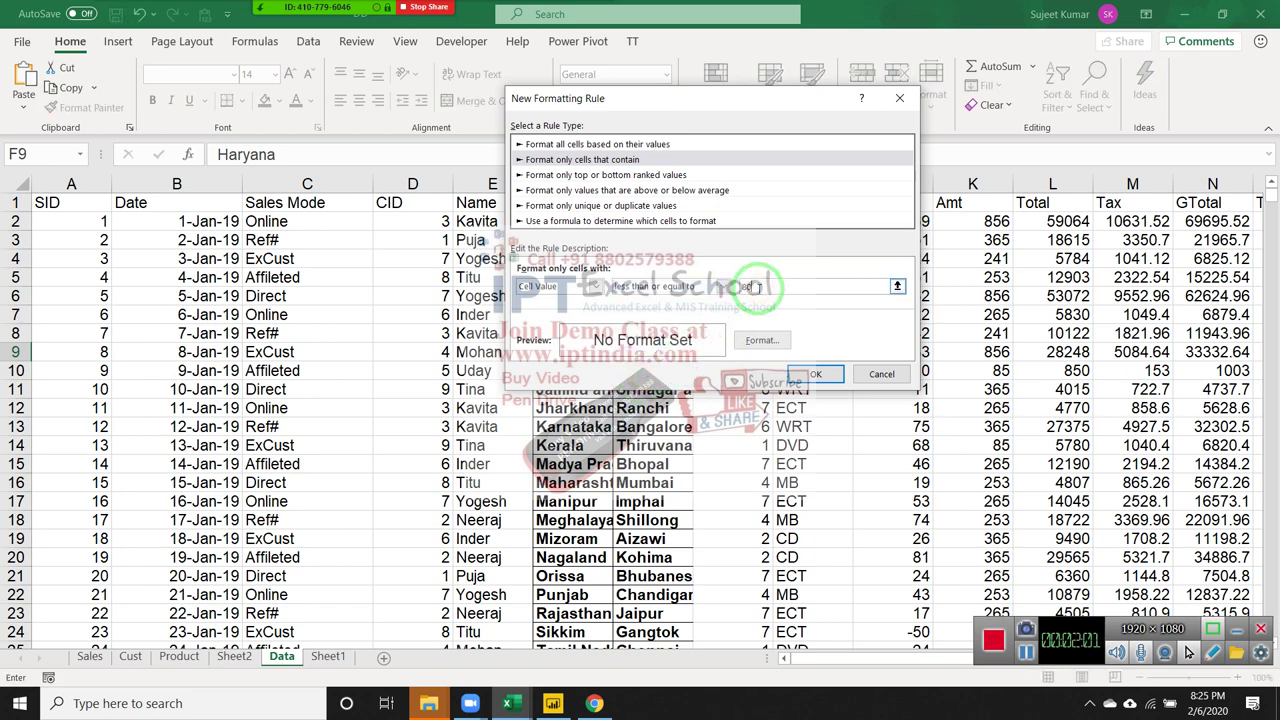
click(761, 342)
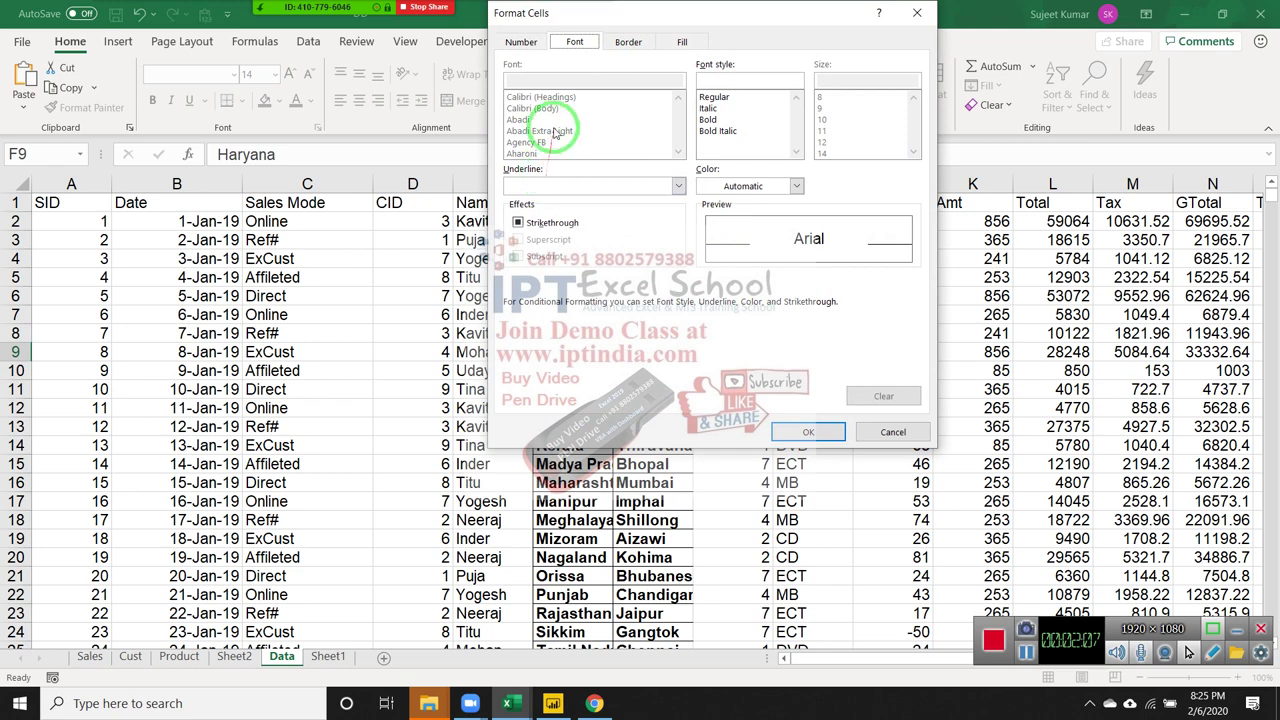
Give the draft rule a yellow fill
click(628, 43)
click(682, 42)
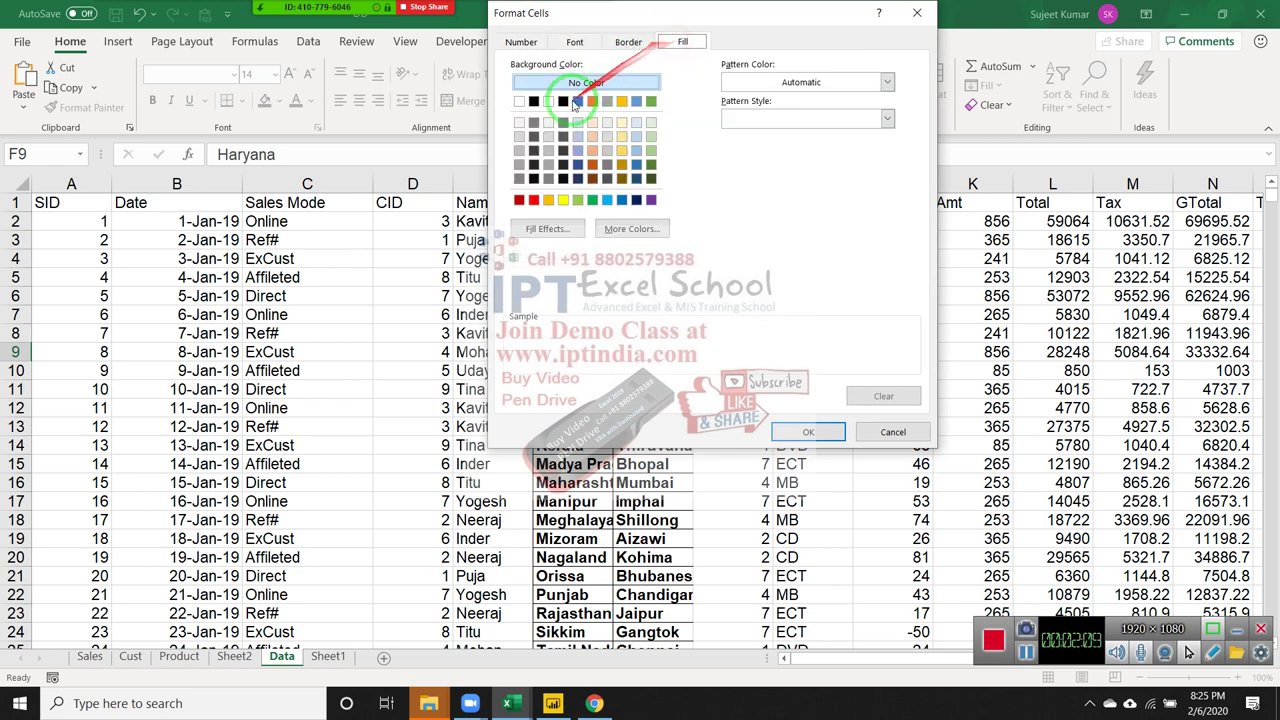
click(563, 200)
click(822, 434)
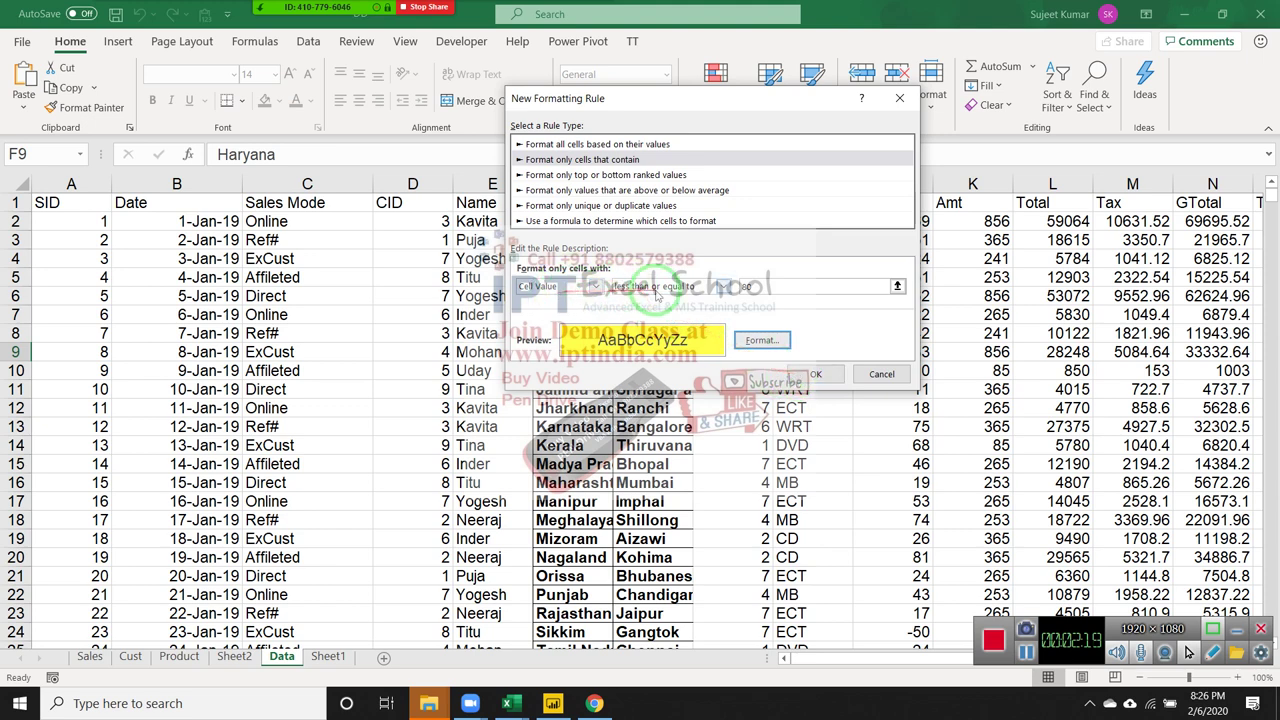
Change the rule condition to Specific Text containing, then close the rule dialog
click(657, 295)
click(570, 288)
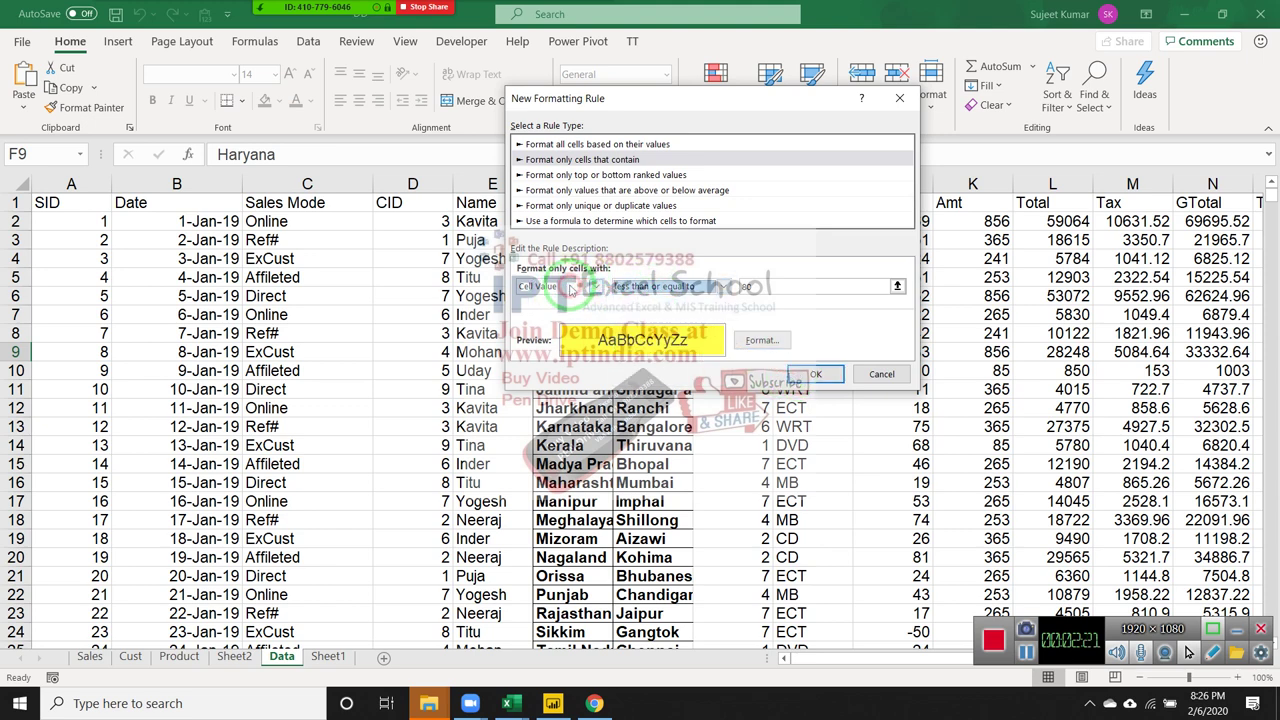
click(570, 288)
click(560, 303)
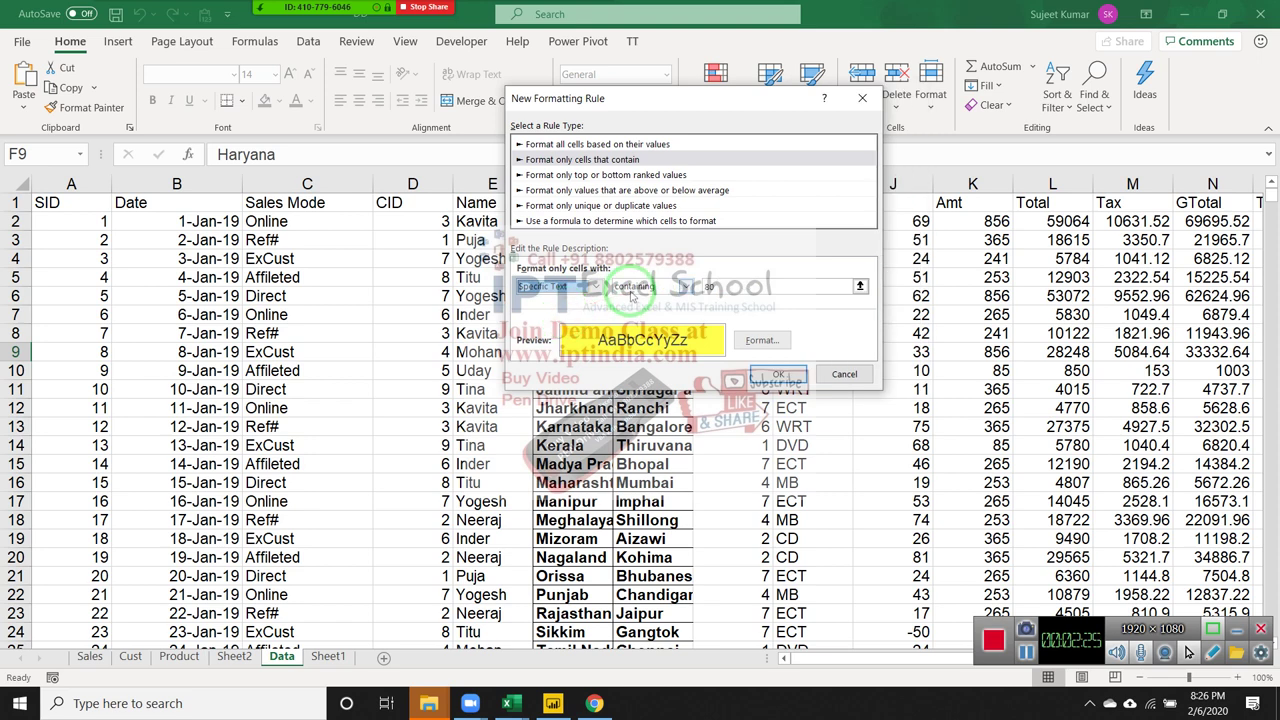
click(632, 289)
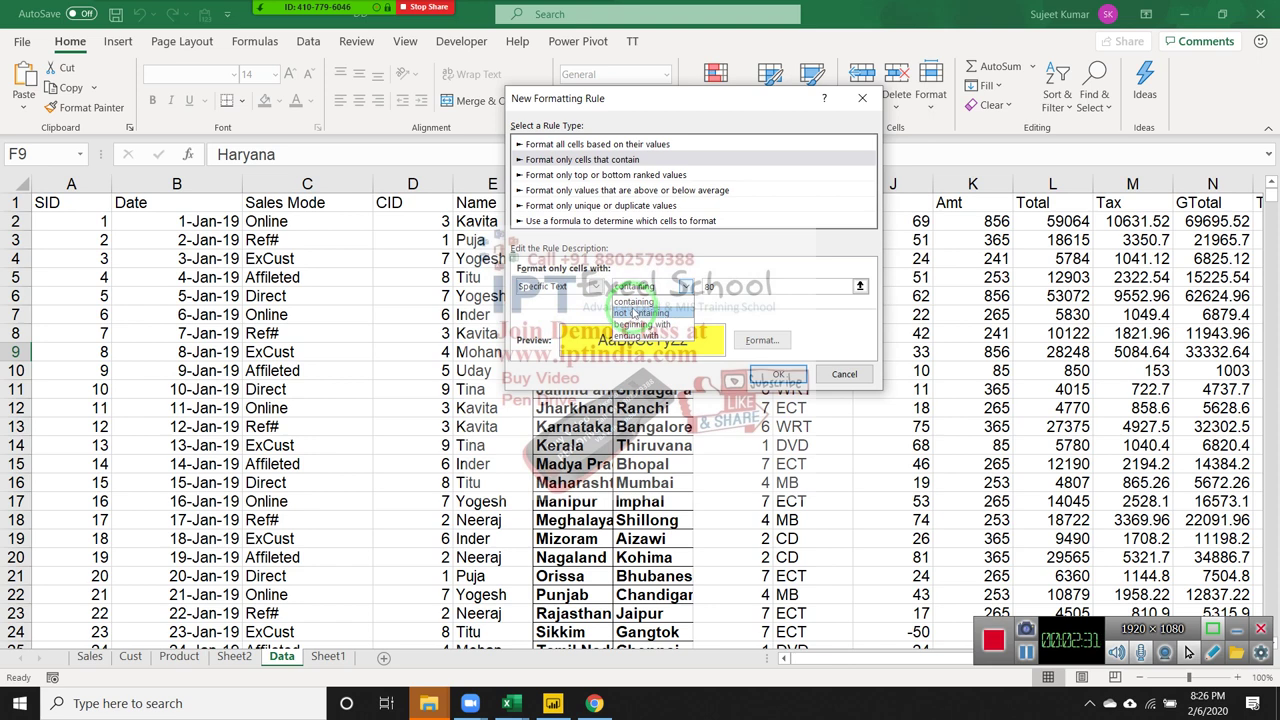
click(634, 300)
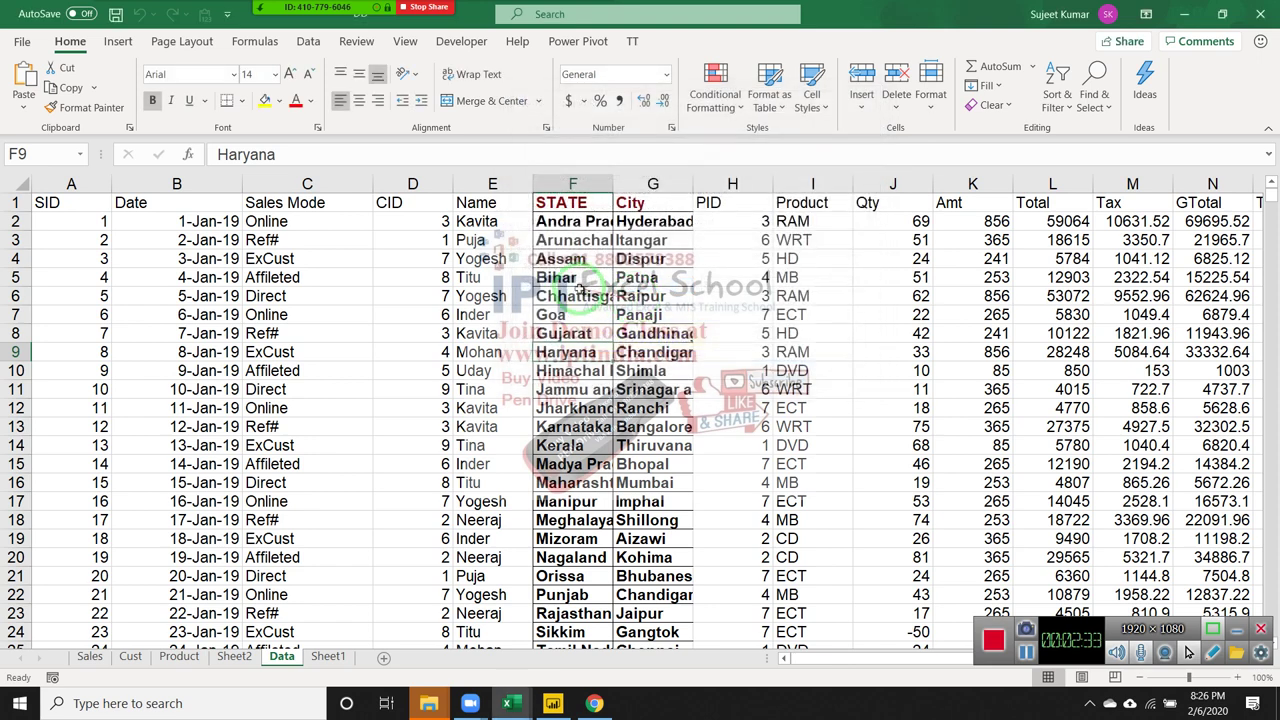
Select the STATE column, try a Text That Contains 'Delhi' highlight, and dismiss it
click(575, 296)
click(572, 184)
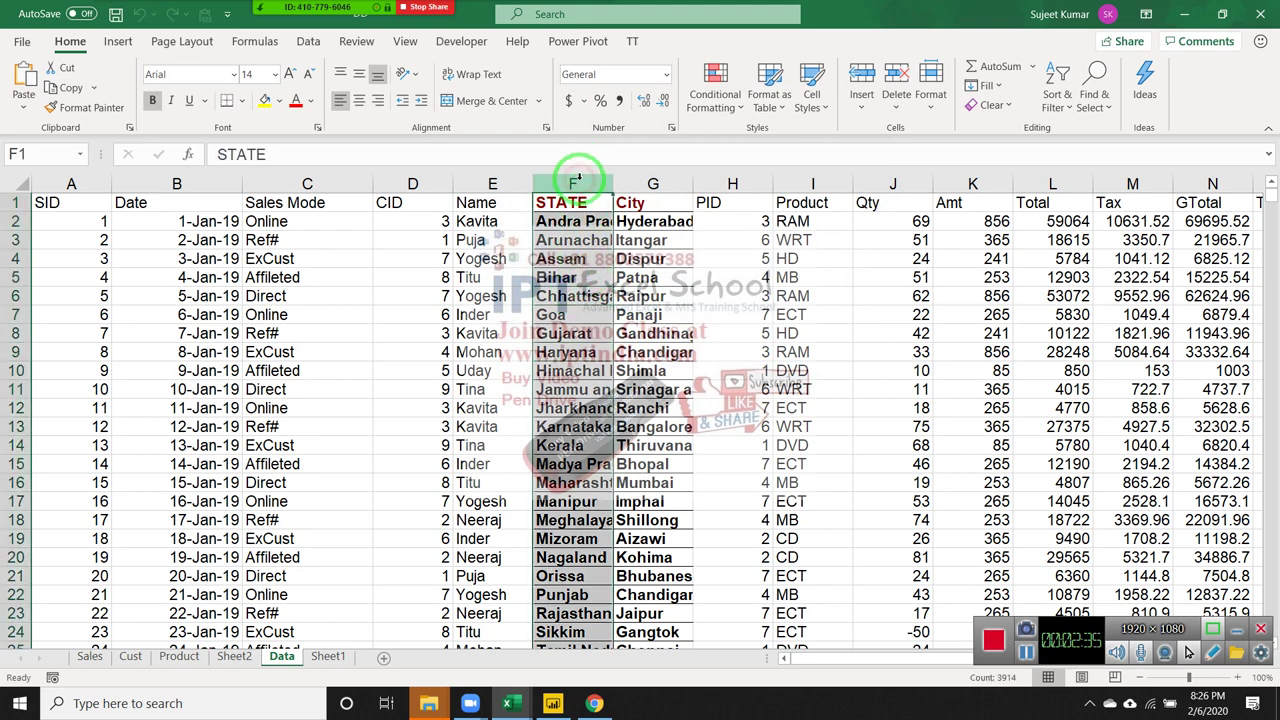
click(715, 98)
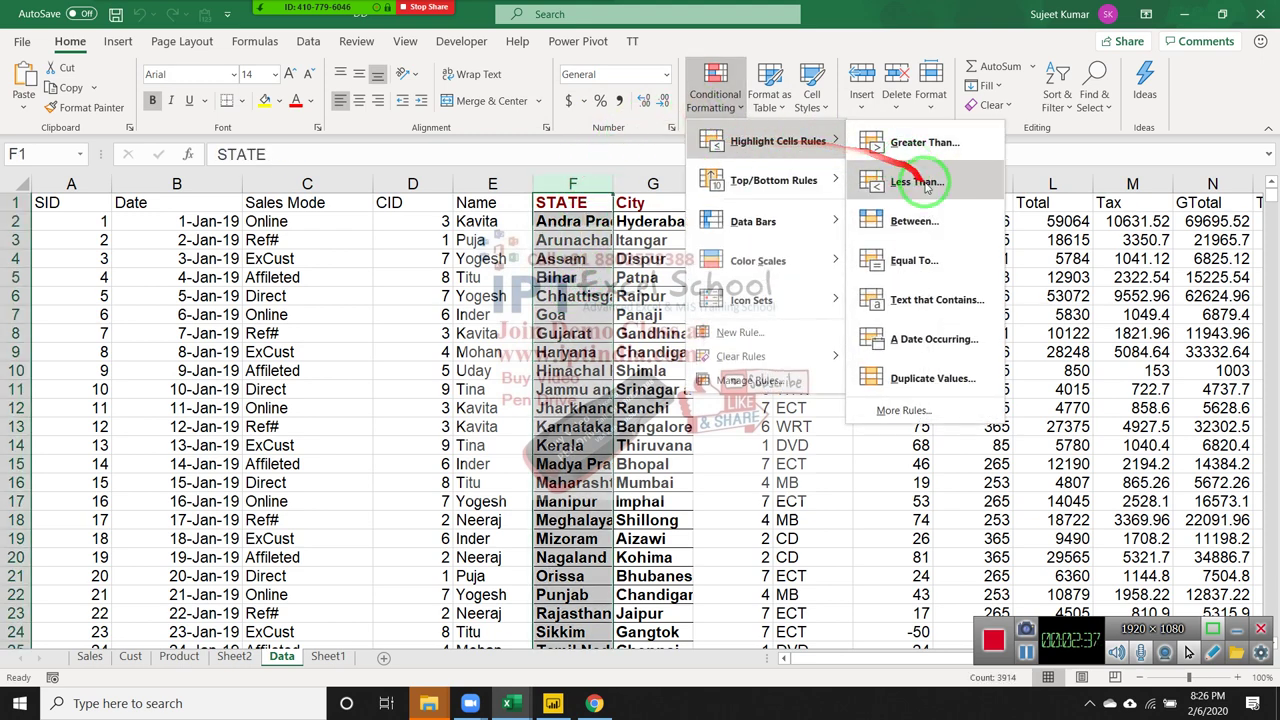
mouse_move(770, 141)
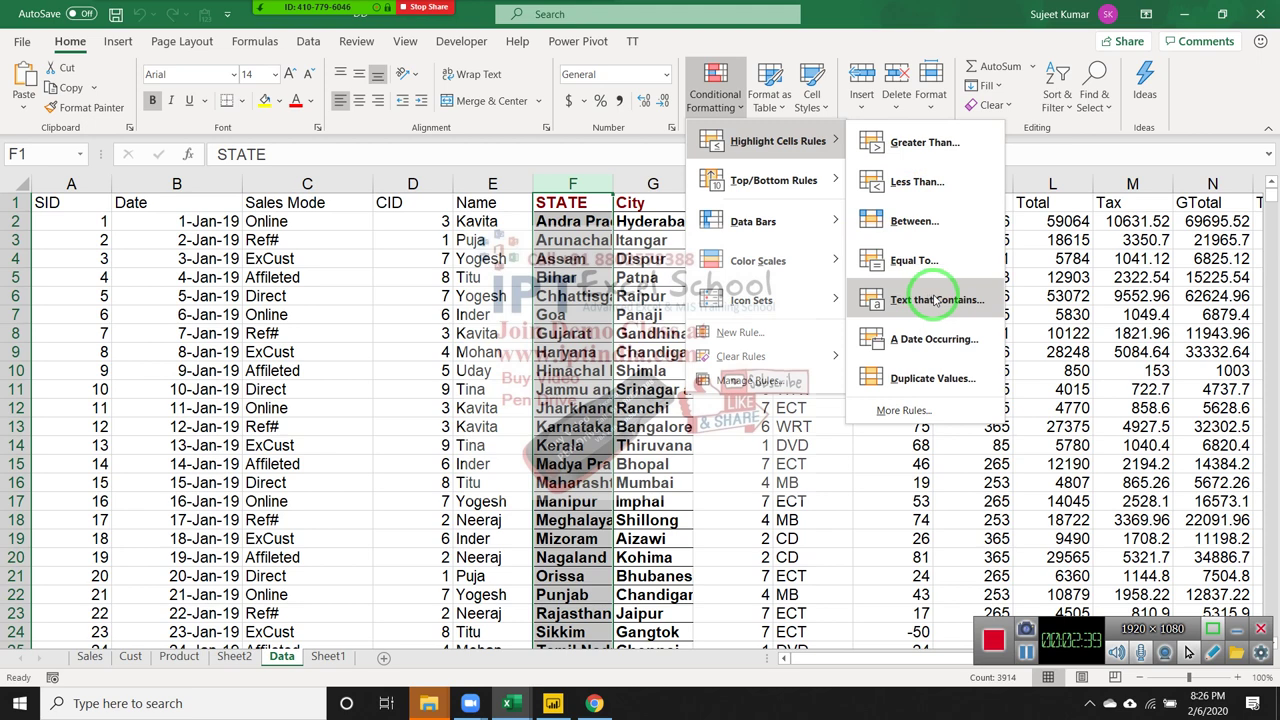
click(930, 299)
text(Delhi)
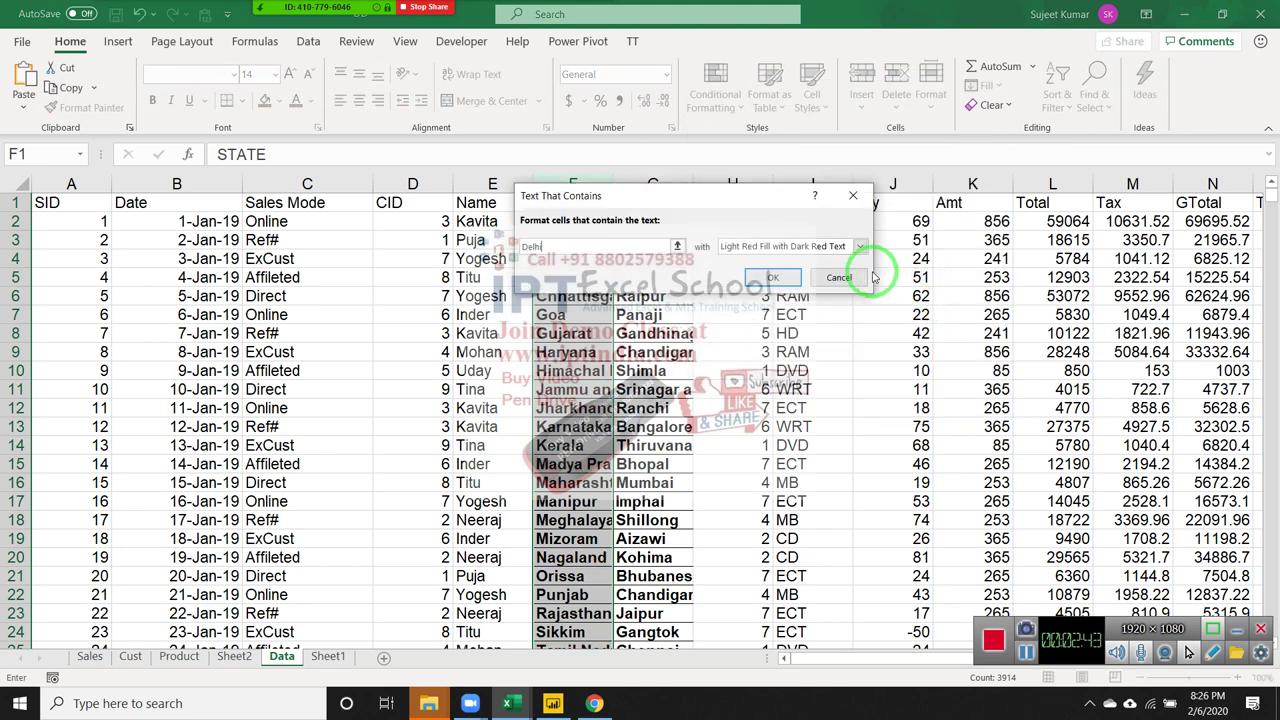
key(Return)
click(712, 100)
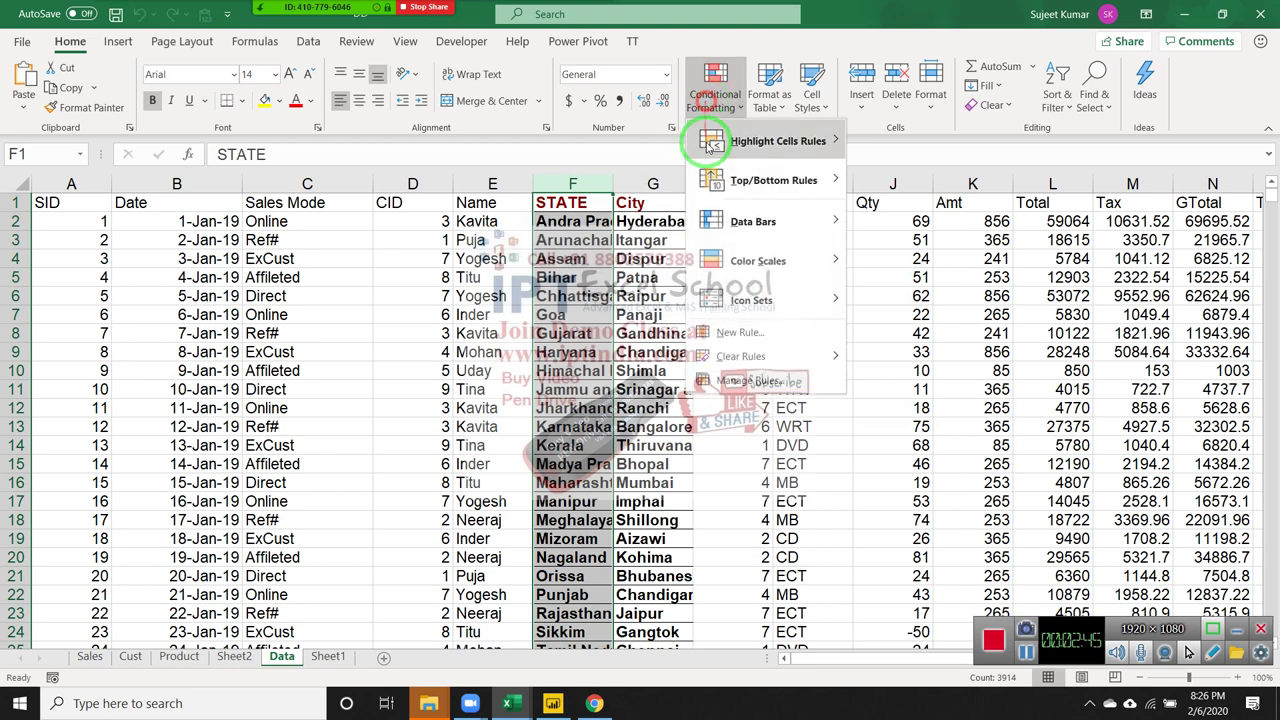
Set up a new rule matching Specific Text not containing 'delhi'
click(745, 338)
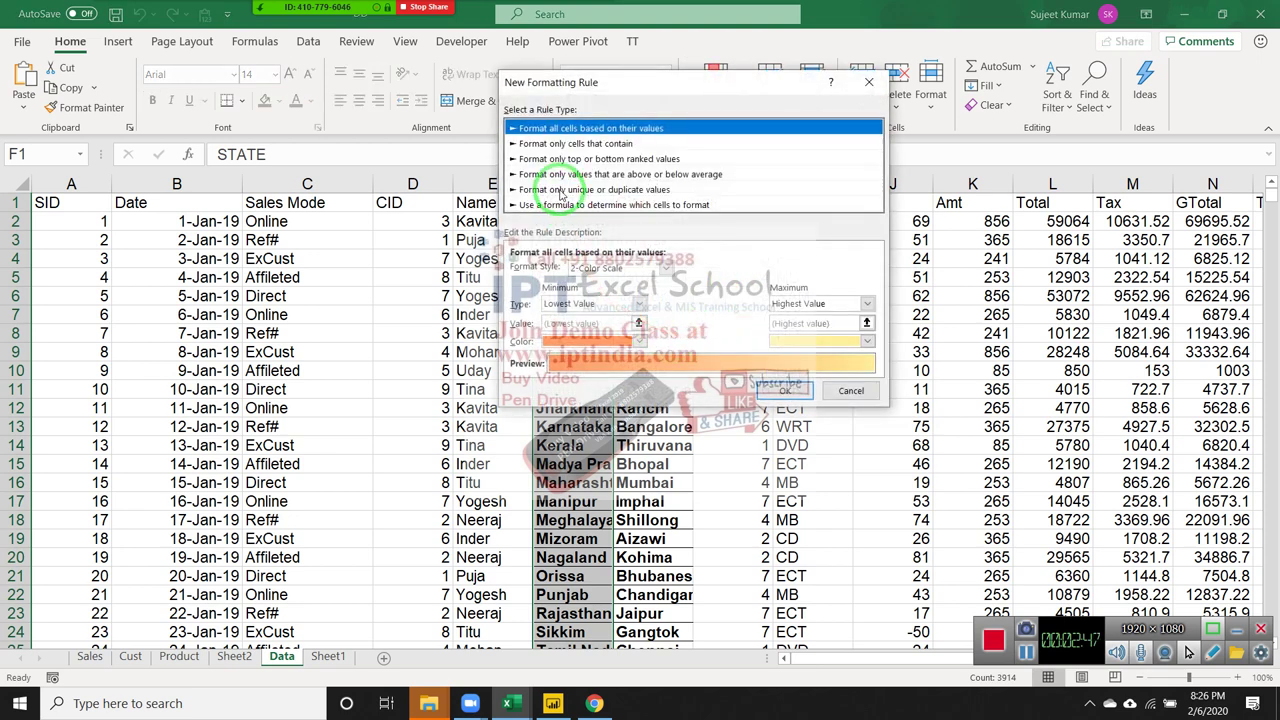
click(570, 143)
click(660, 270)
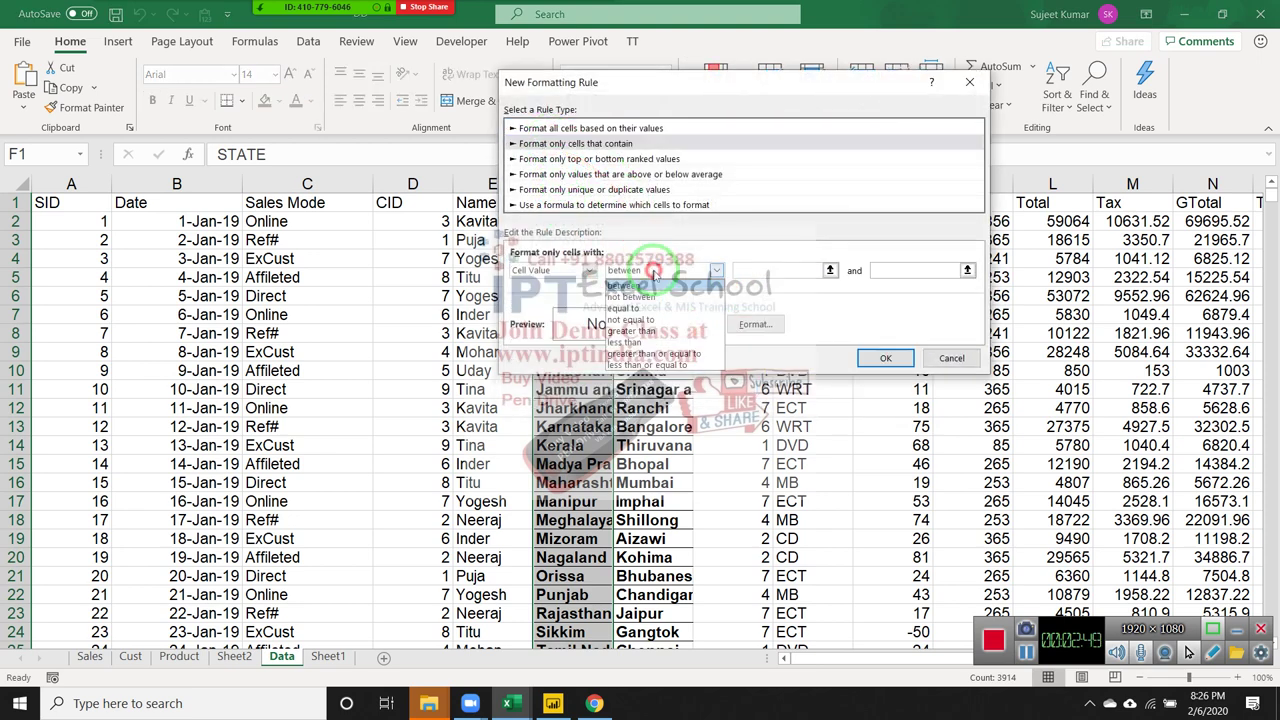
click(640, 285)
click(578, 270)
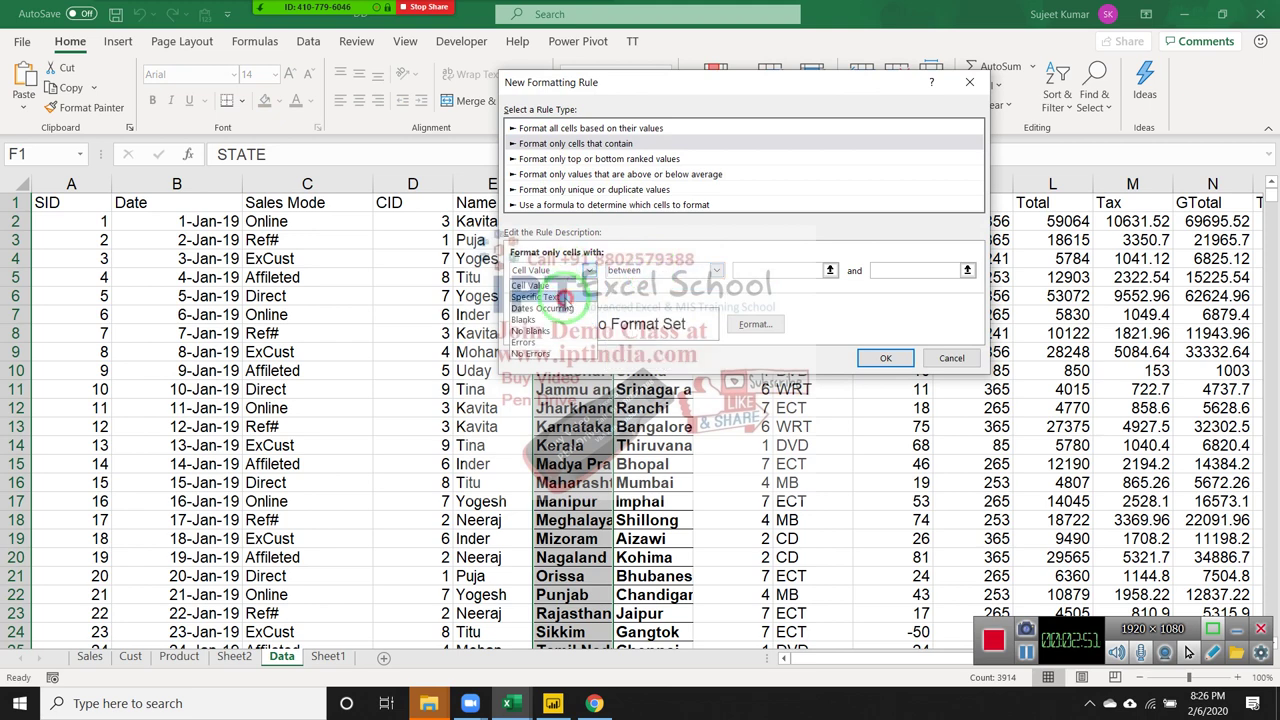
click(560, 297)
click(630, 270)
click(630, 297)
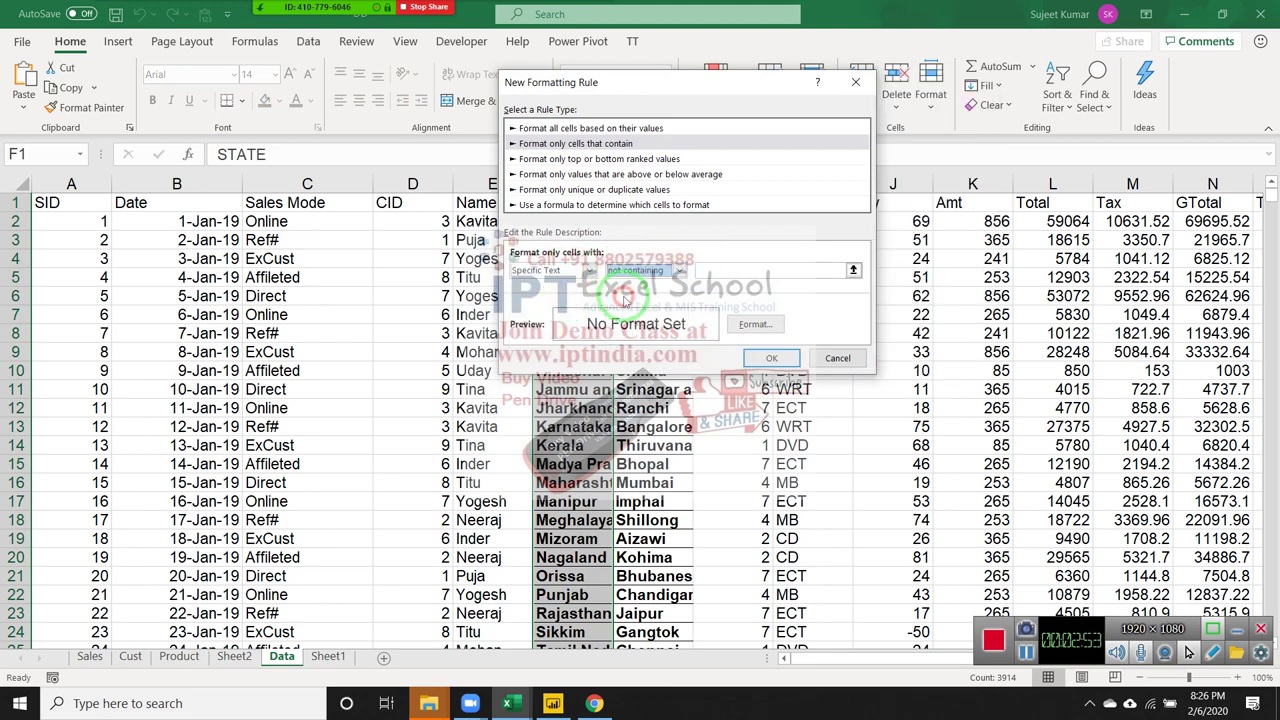
click(718, 270)
text(delhi)
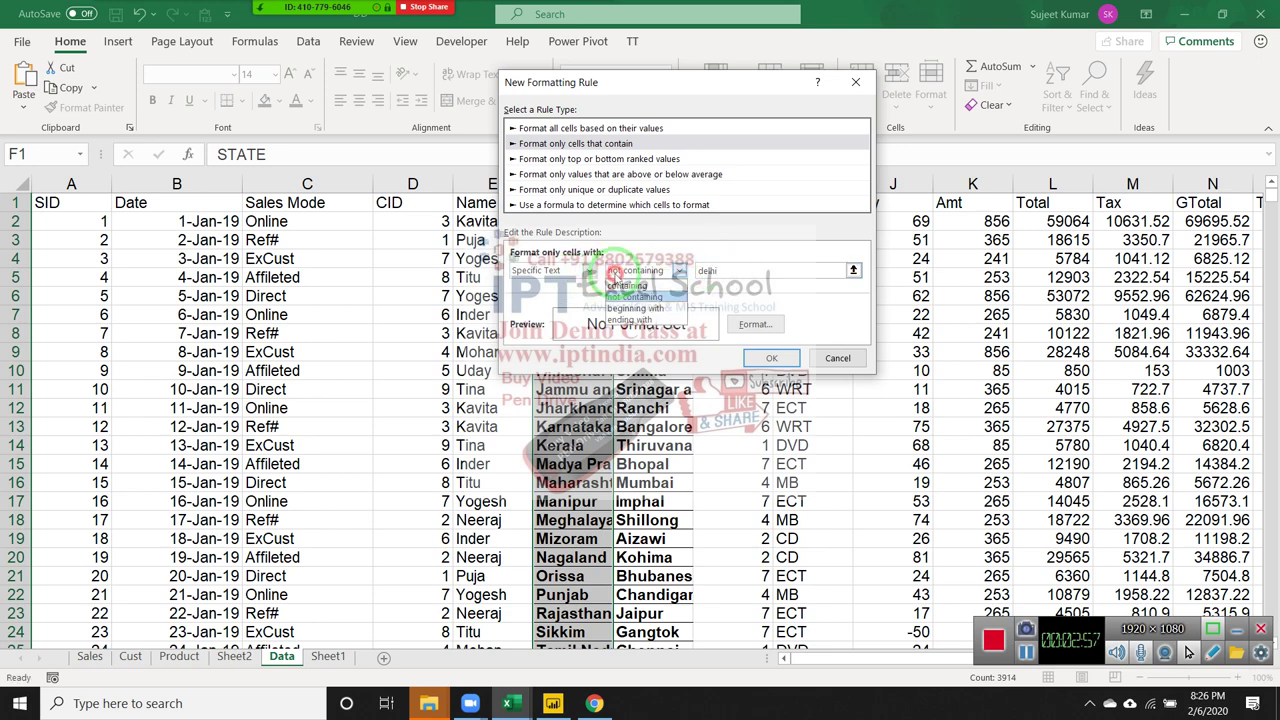
Try the text match as ending with and beginning with 'J'
click(630, 270)
click(630, 319)
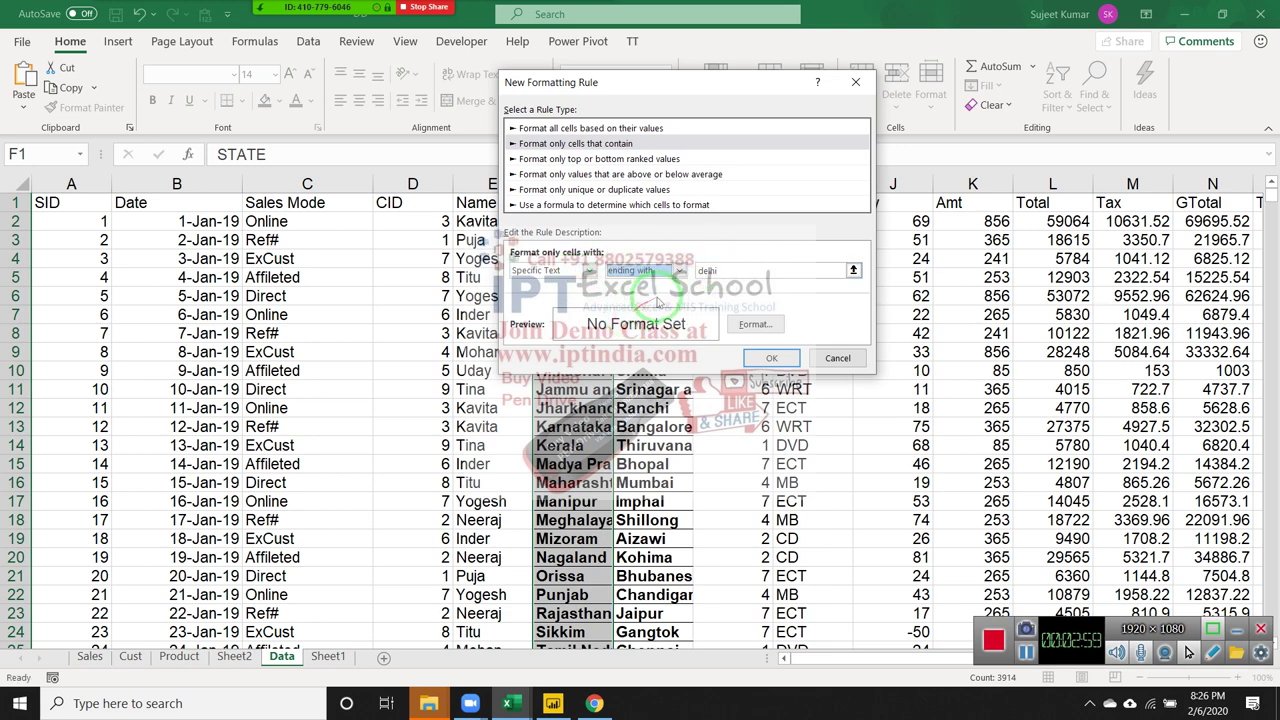
click(700, 270)
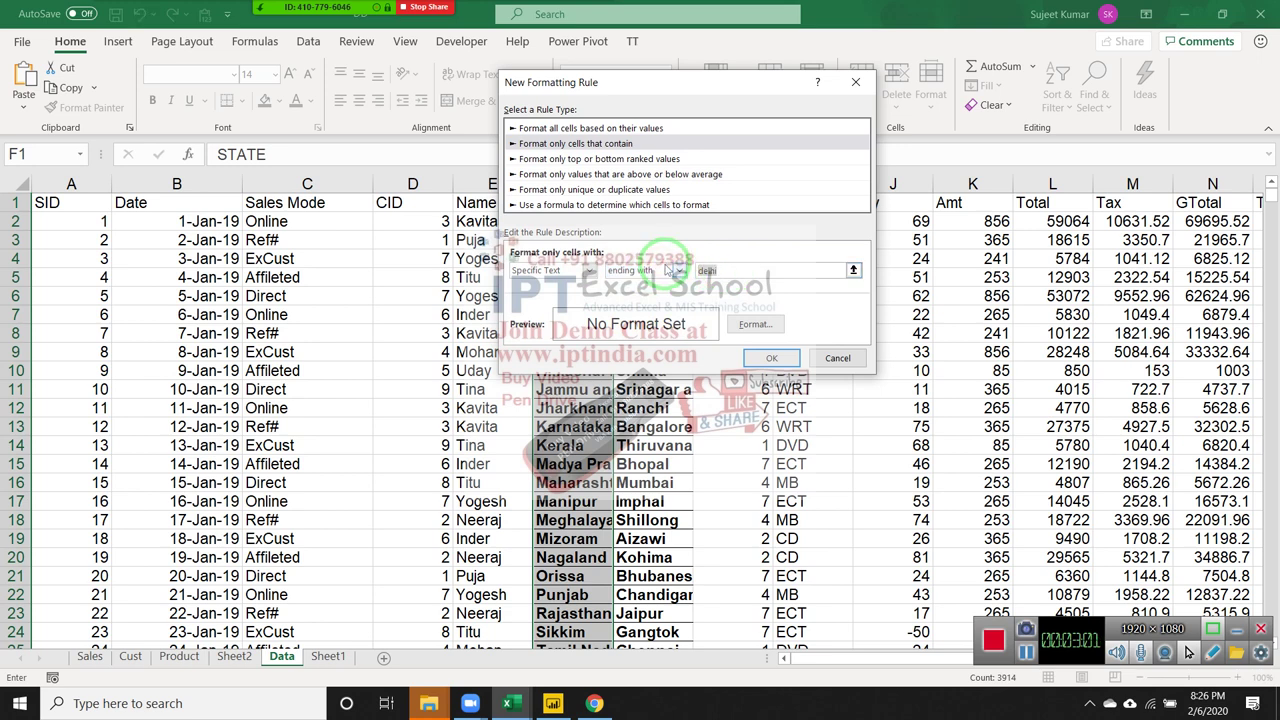
key(ctrl+a)
key(BackSpace)
text(J)
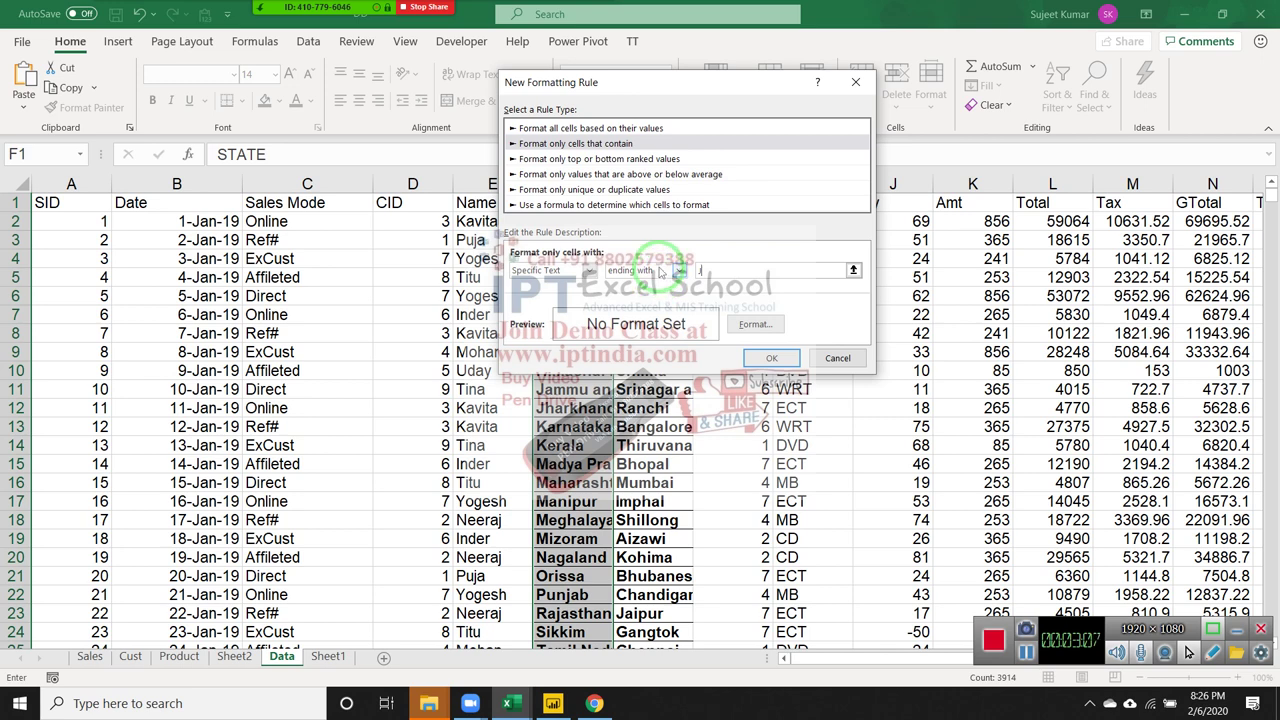
click(659, 272)
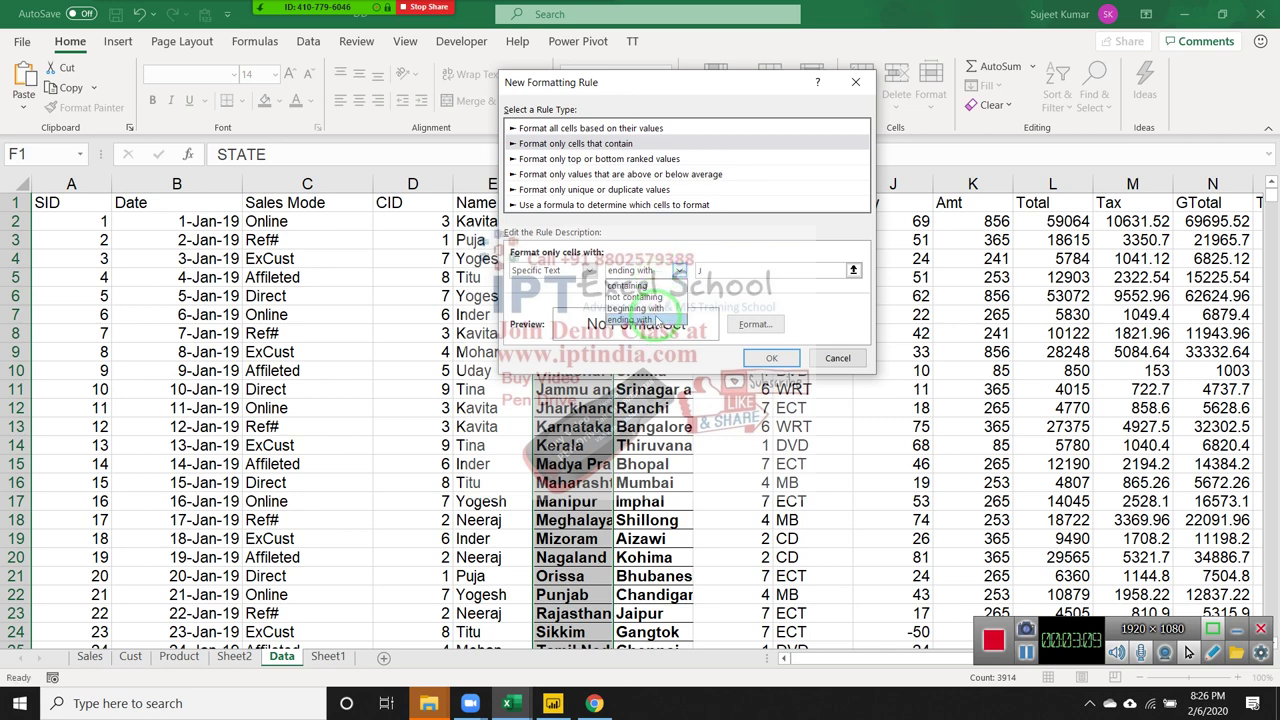
click(657, 309)
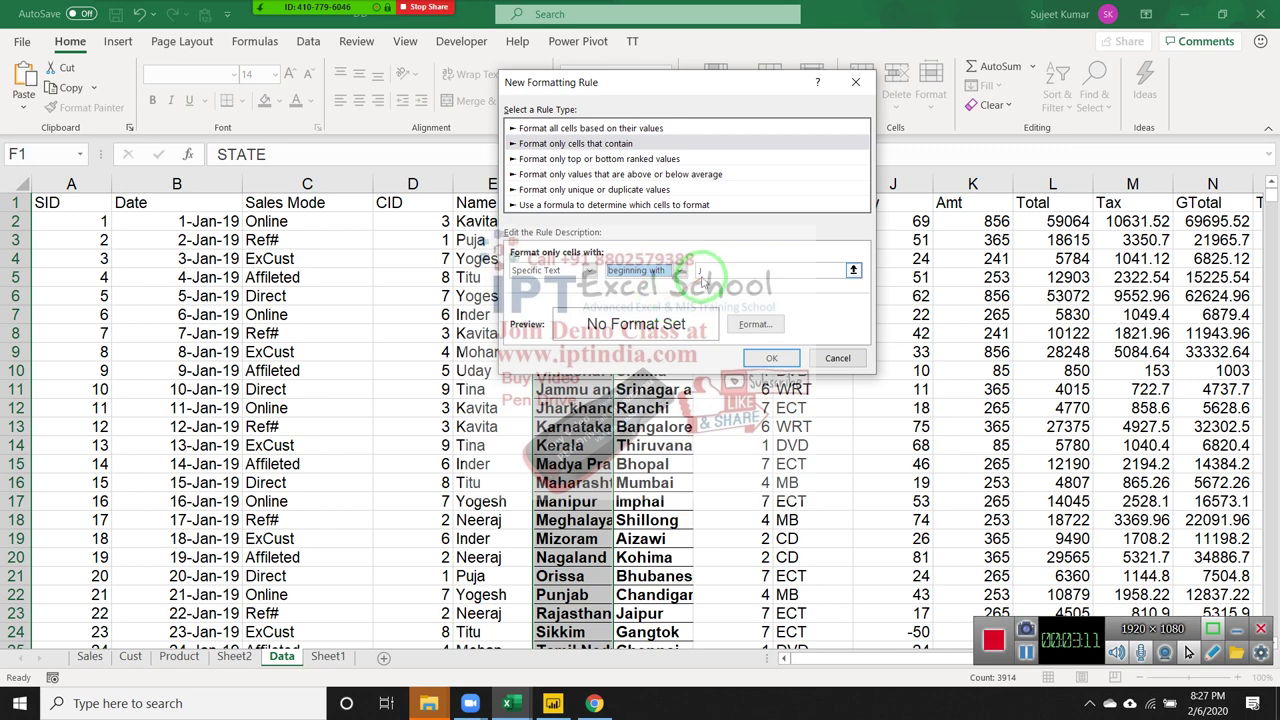
text(J)
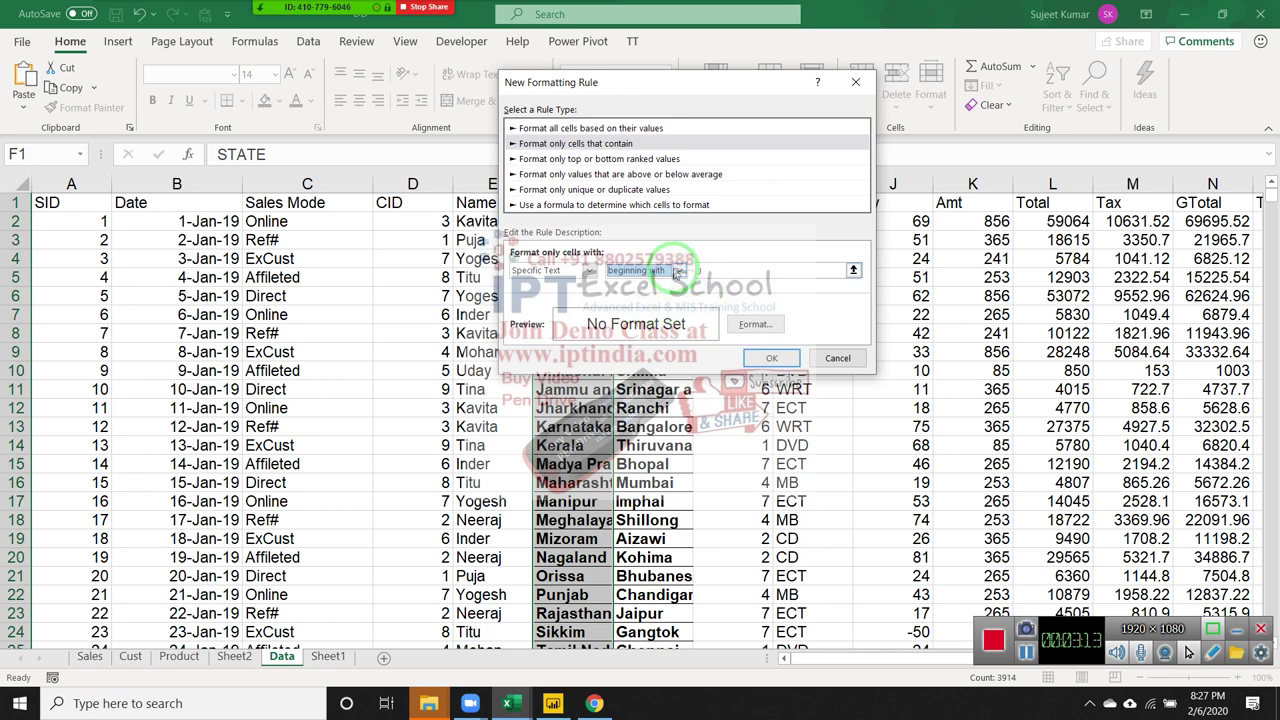
click(679, 270)
click(630, 319)
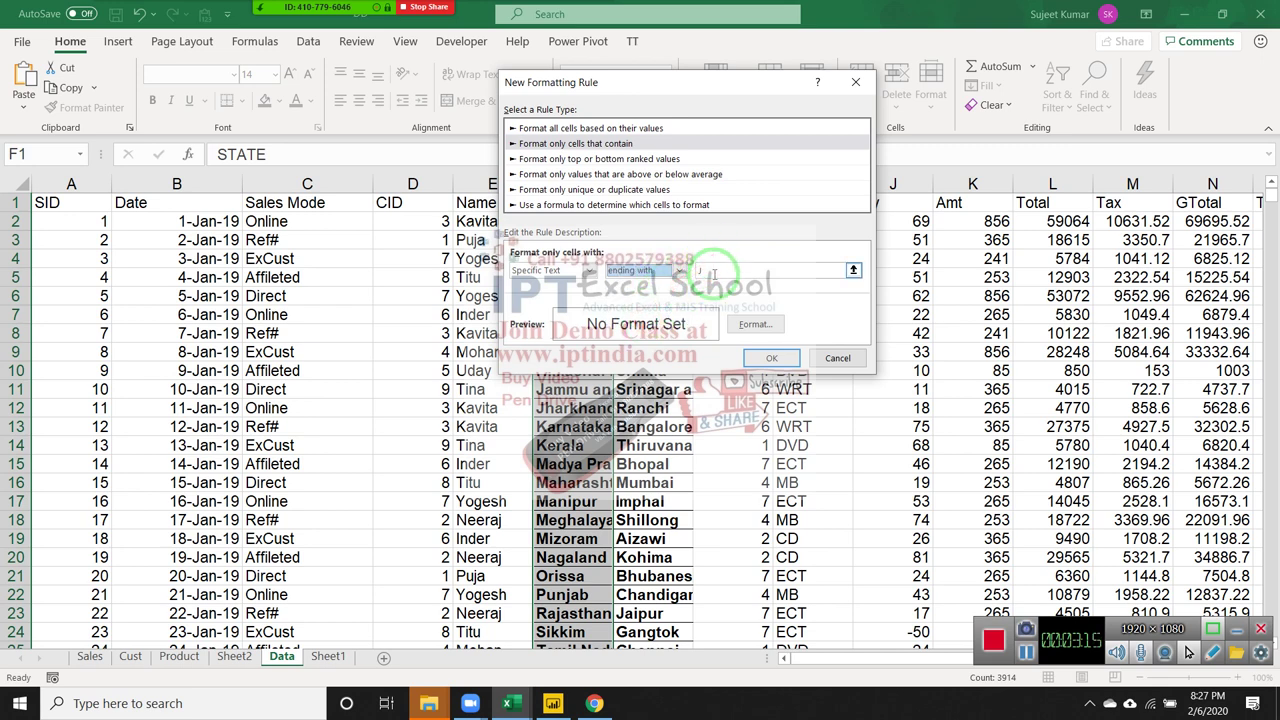
click(713, 272)
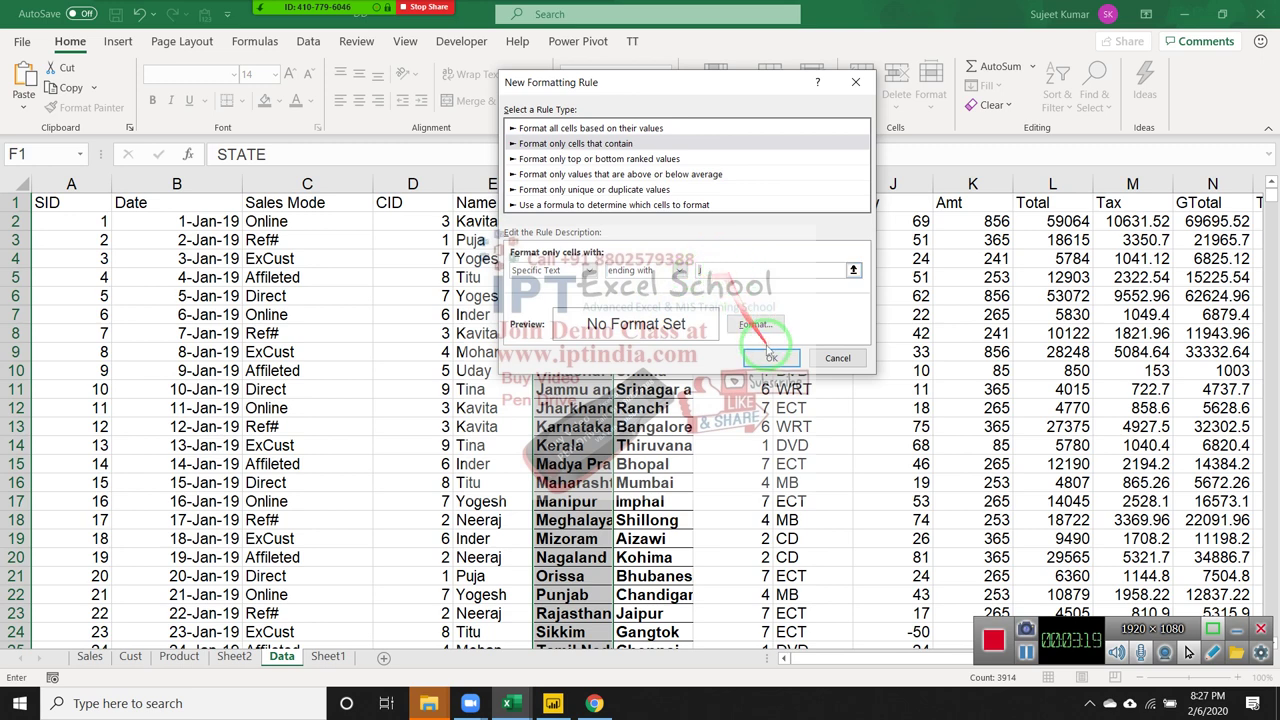
Check the Format and Dates Occurring options, then cancel the rule without adding it
click(755, 324)
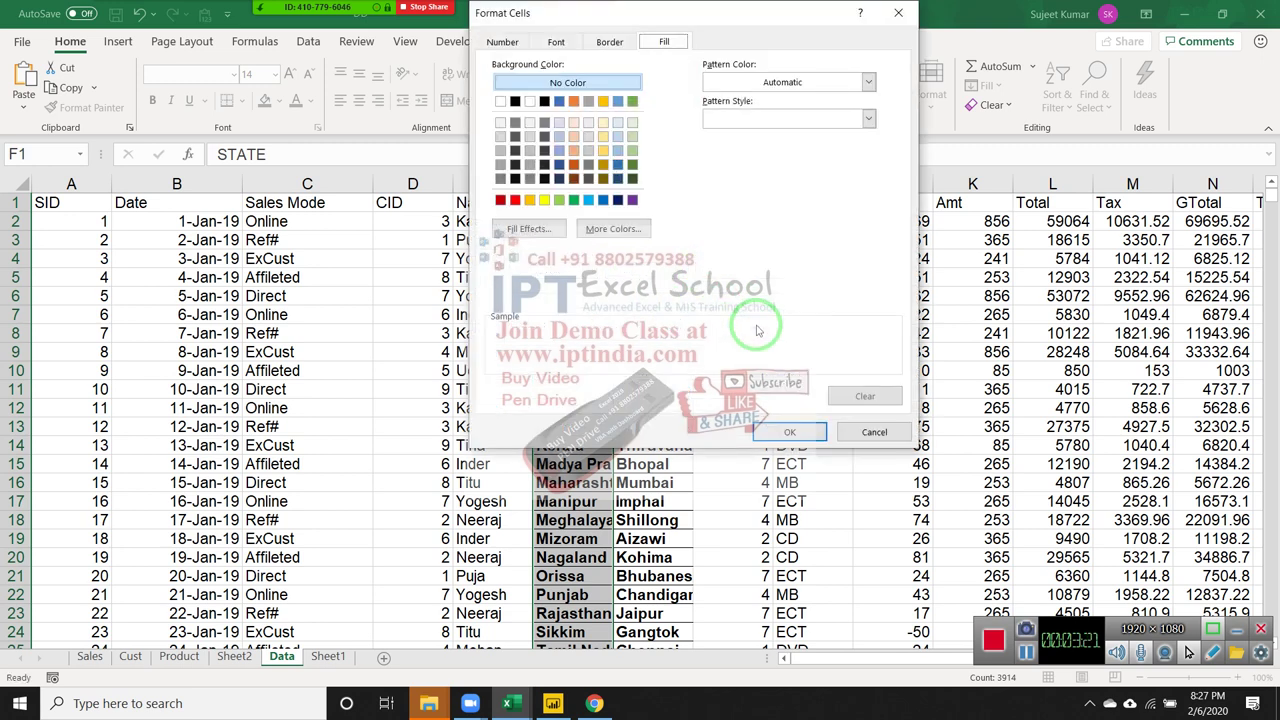
key(Escape)
click(550, 270)
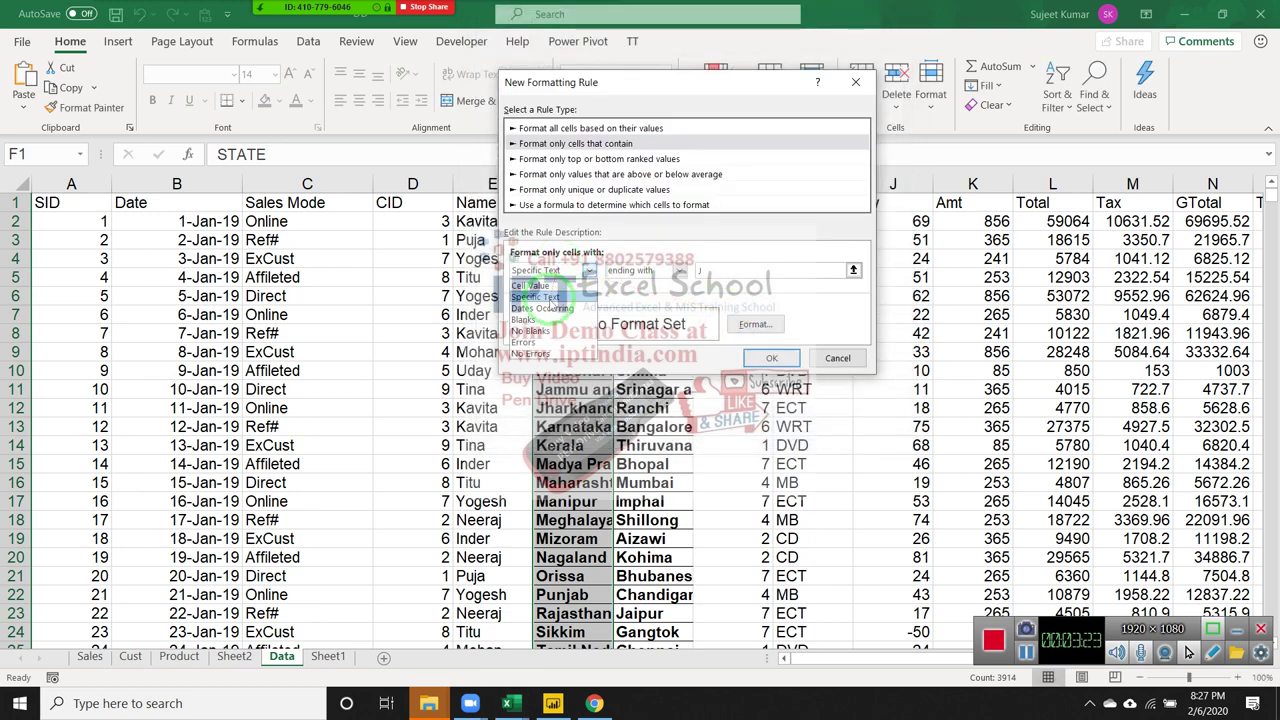
click(541, 308)
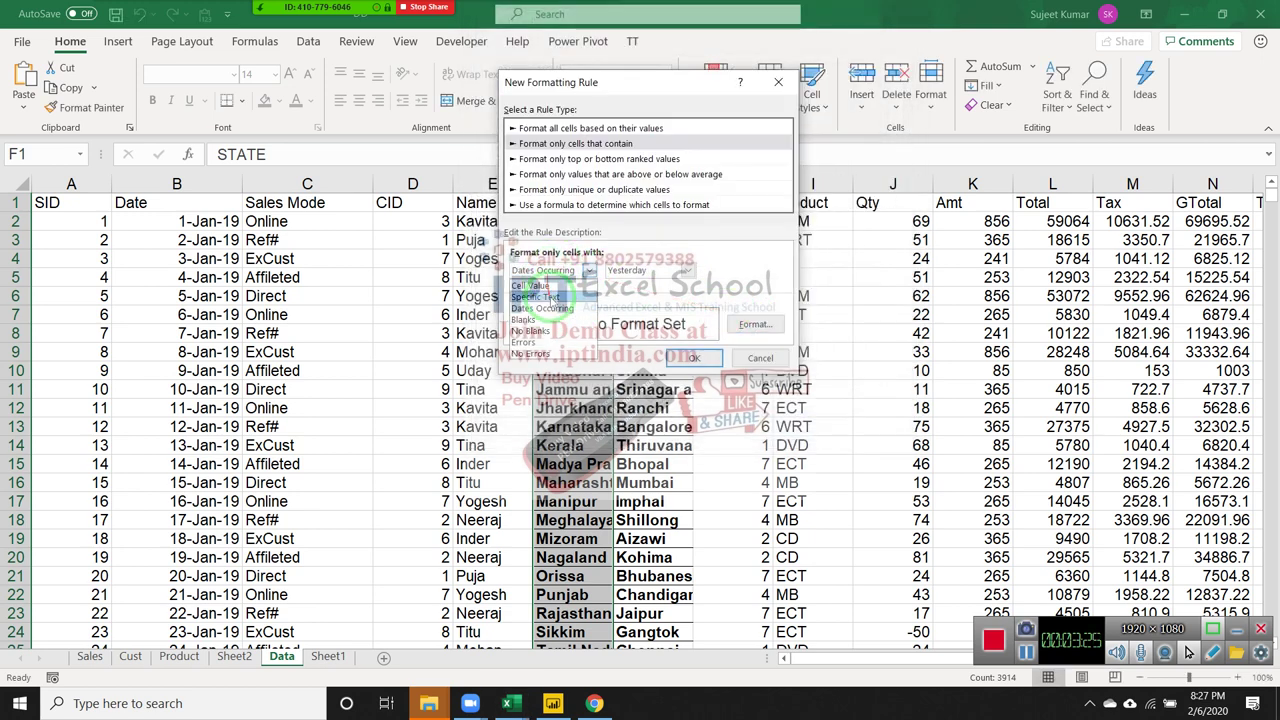
click(556, 331)
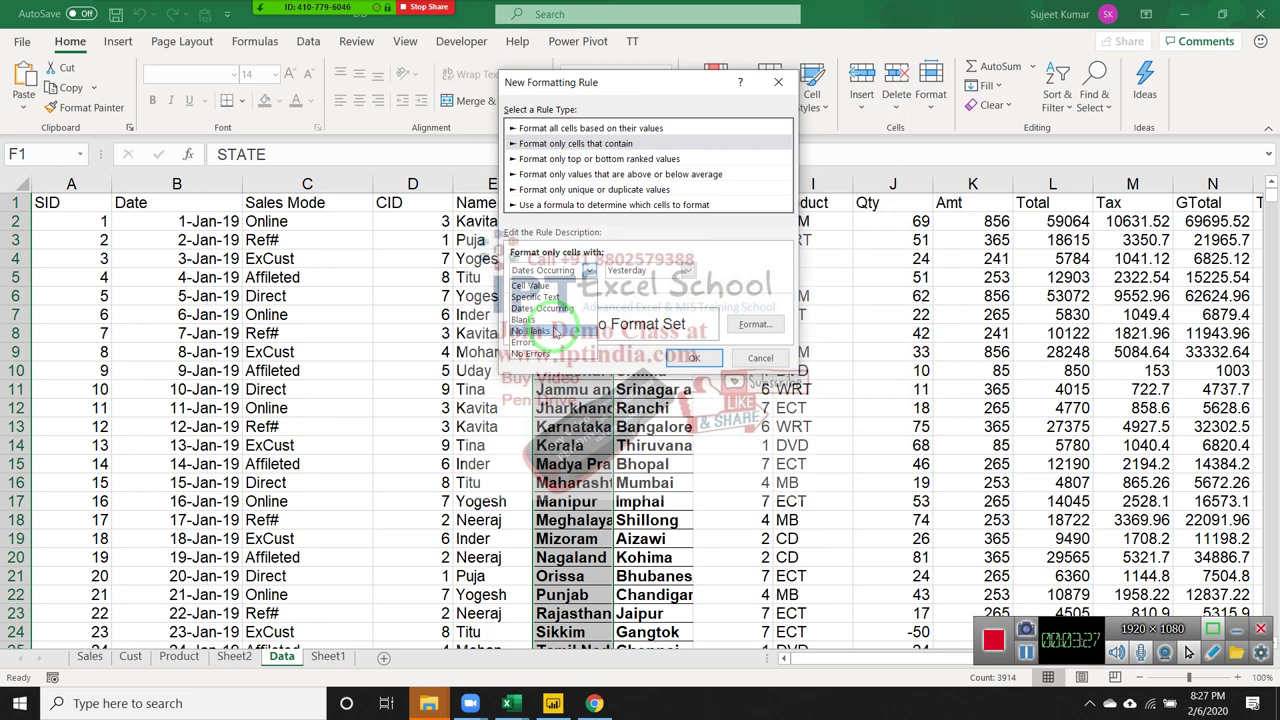
key(Escape)
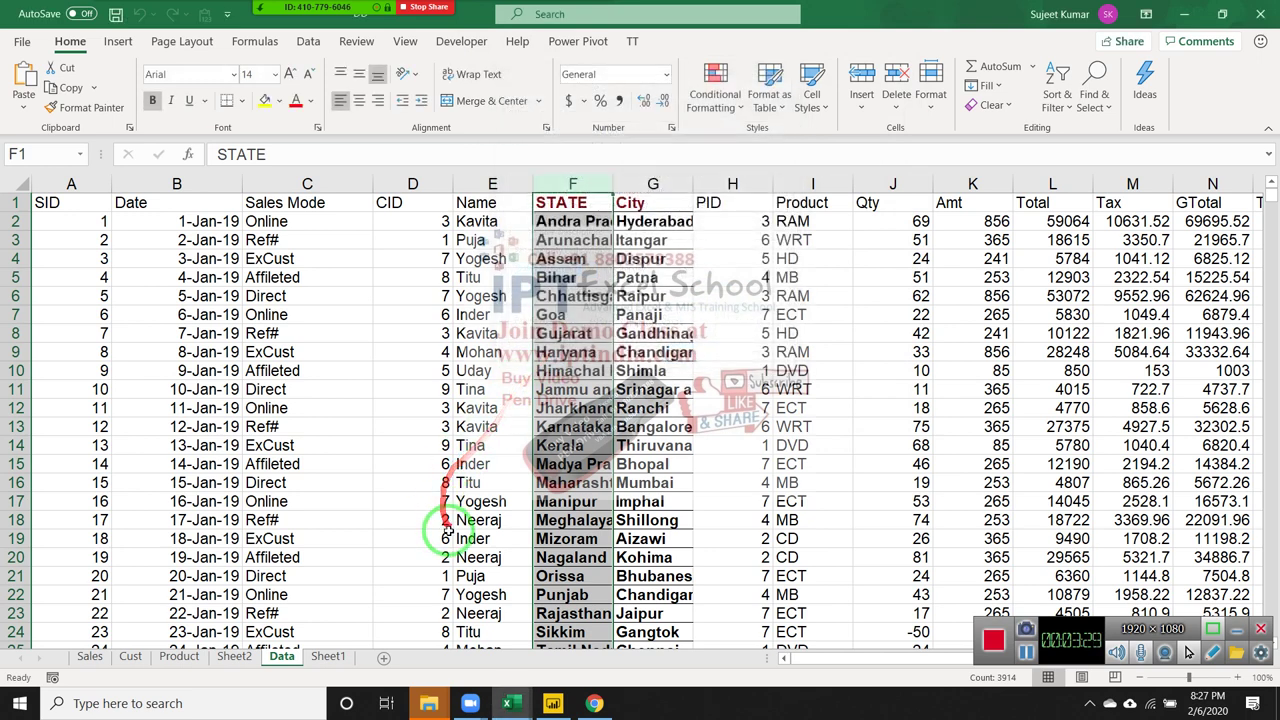
Insert a new sheet and enter =RANDBETWEEN(10,90) in cell A1
click(381, 657)
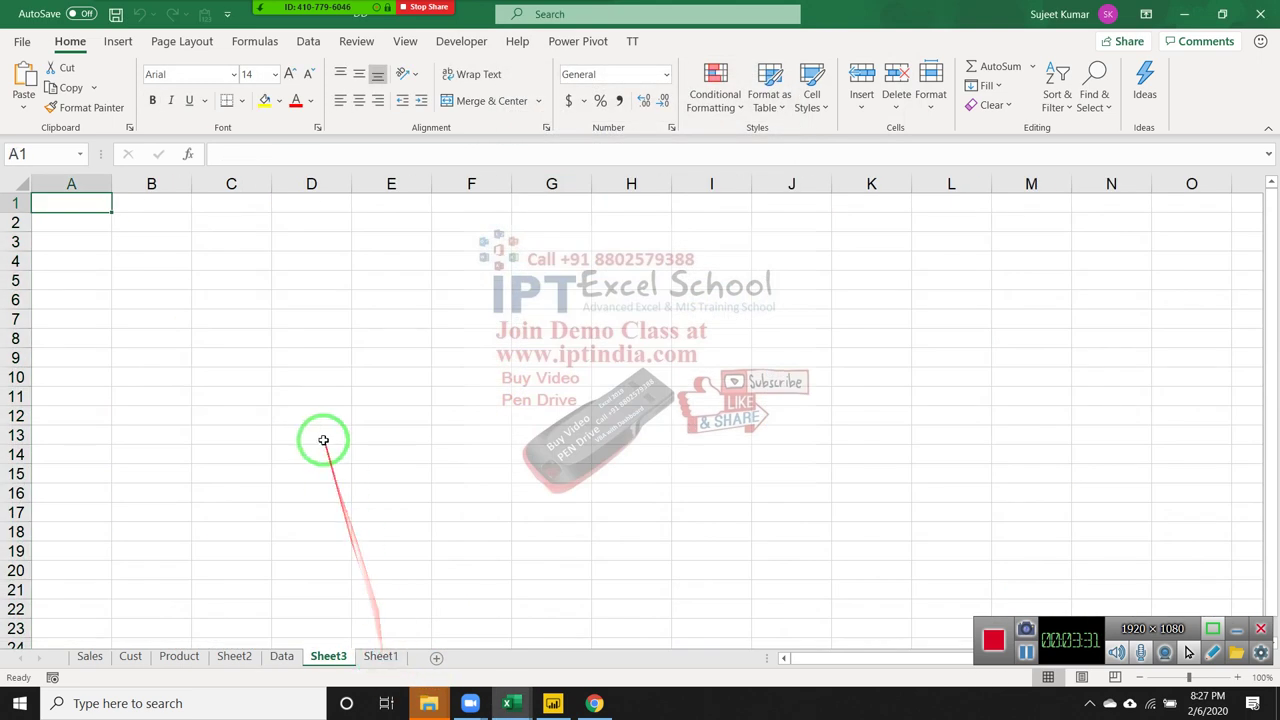
text(=ra)
key(Down)
key(Down)
key(Down)
key(Tab)
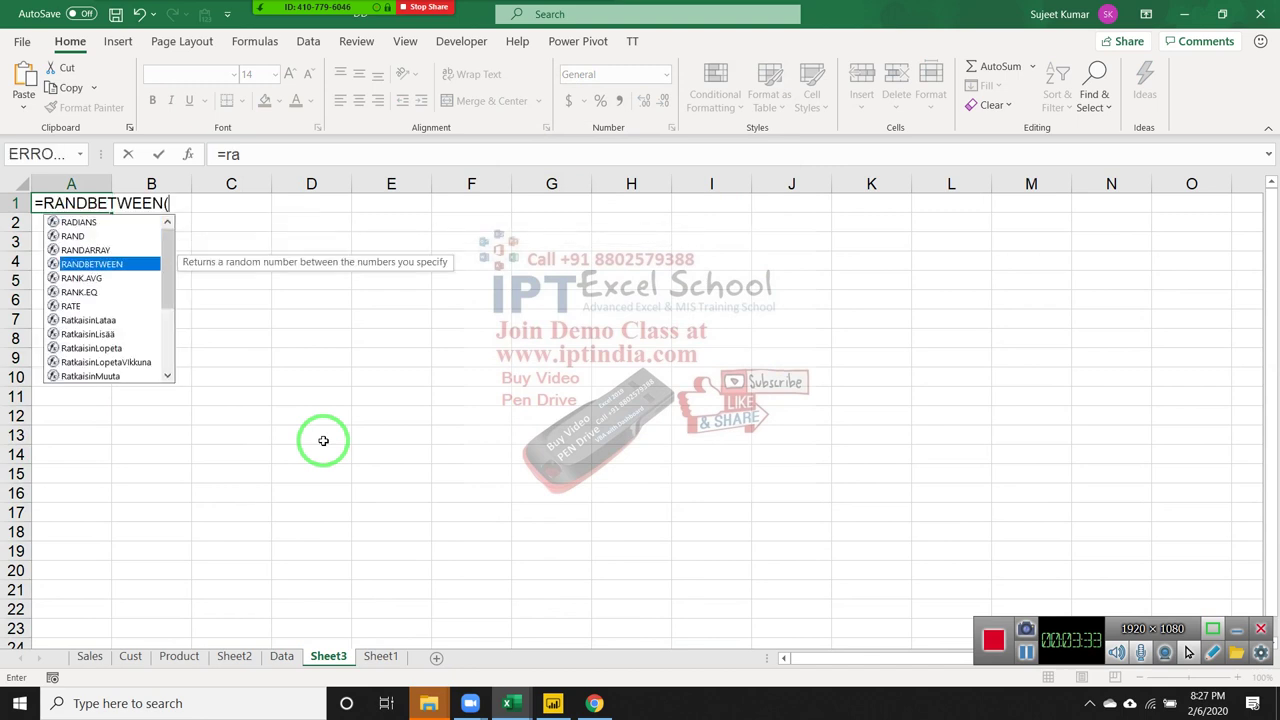
text(10,90)
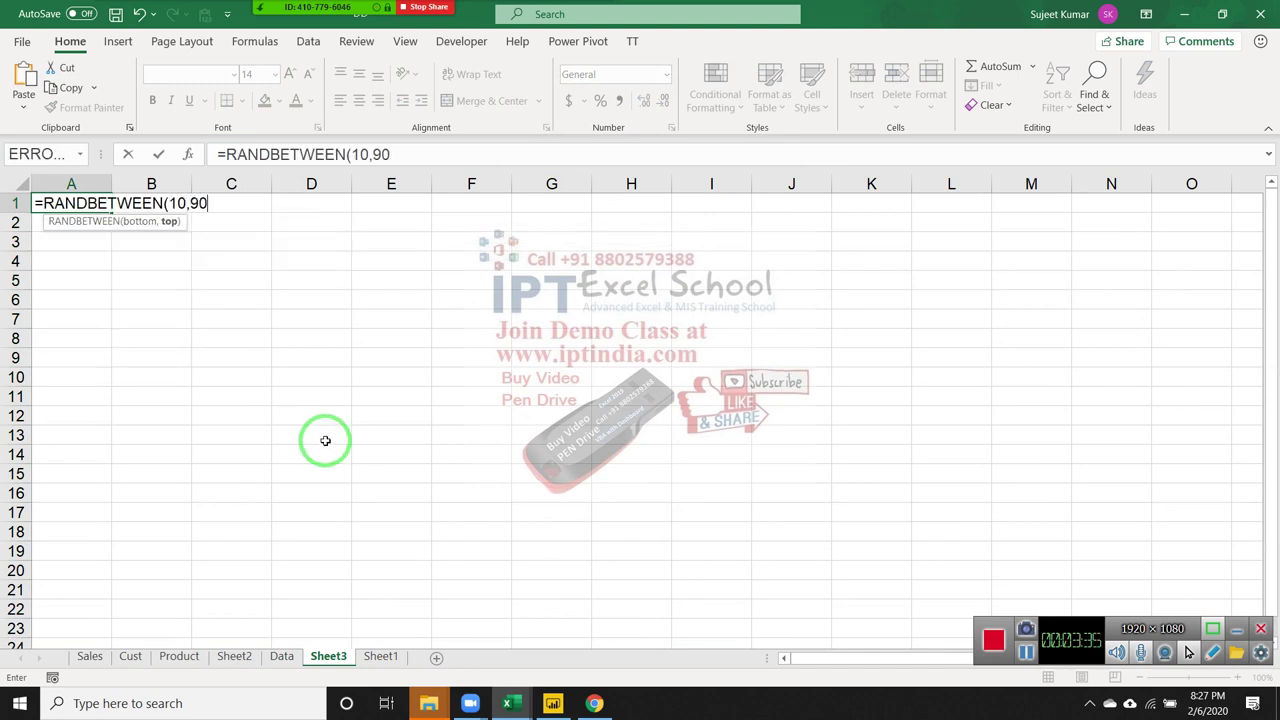
key(Return)
Fill the RANDBETWEEN formula across A1:L18 with Ctrl+Enter
key(Up)
key(shift+Right)
key(shift+Right)
key(shift+Right)
key(shift+Right)
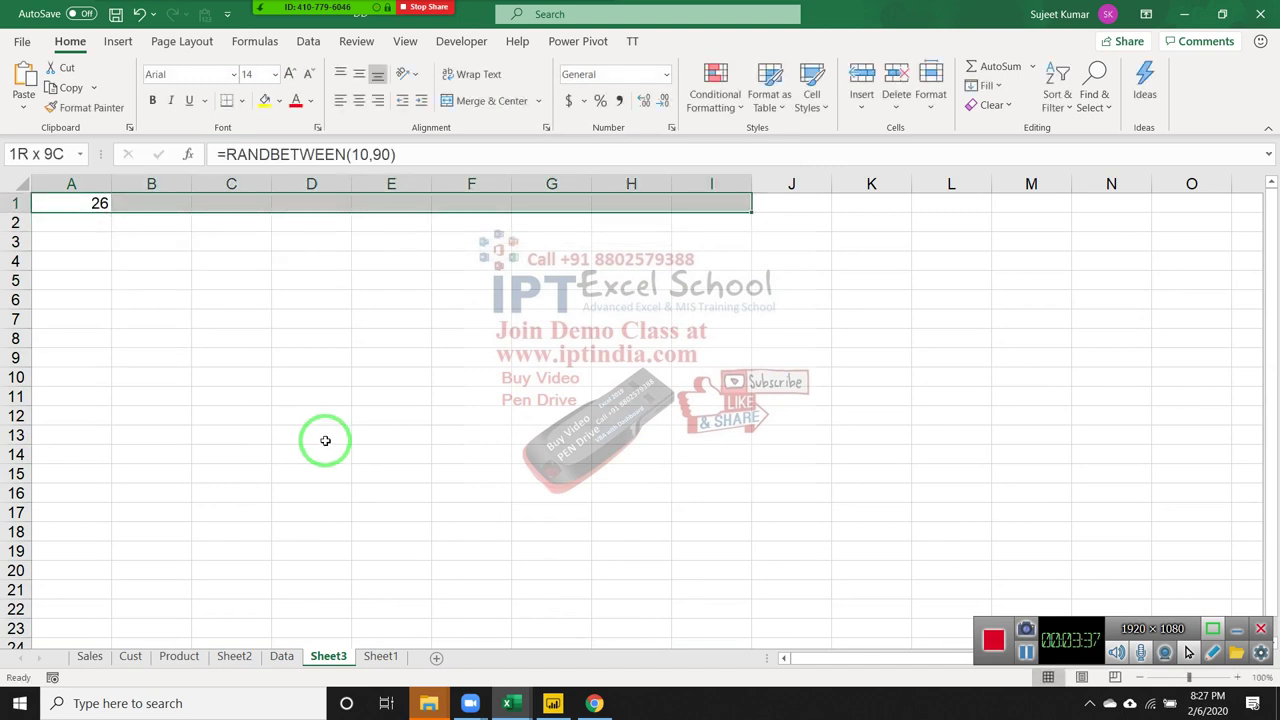
key(shift+Down)
key(shift+Right)
key(shift+Right)
key(shift+Right)
key(shift+Down)
key(shift+Down)
key(shift+Down)
key(shift+Down)
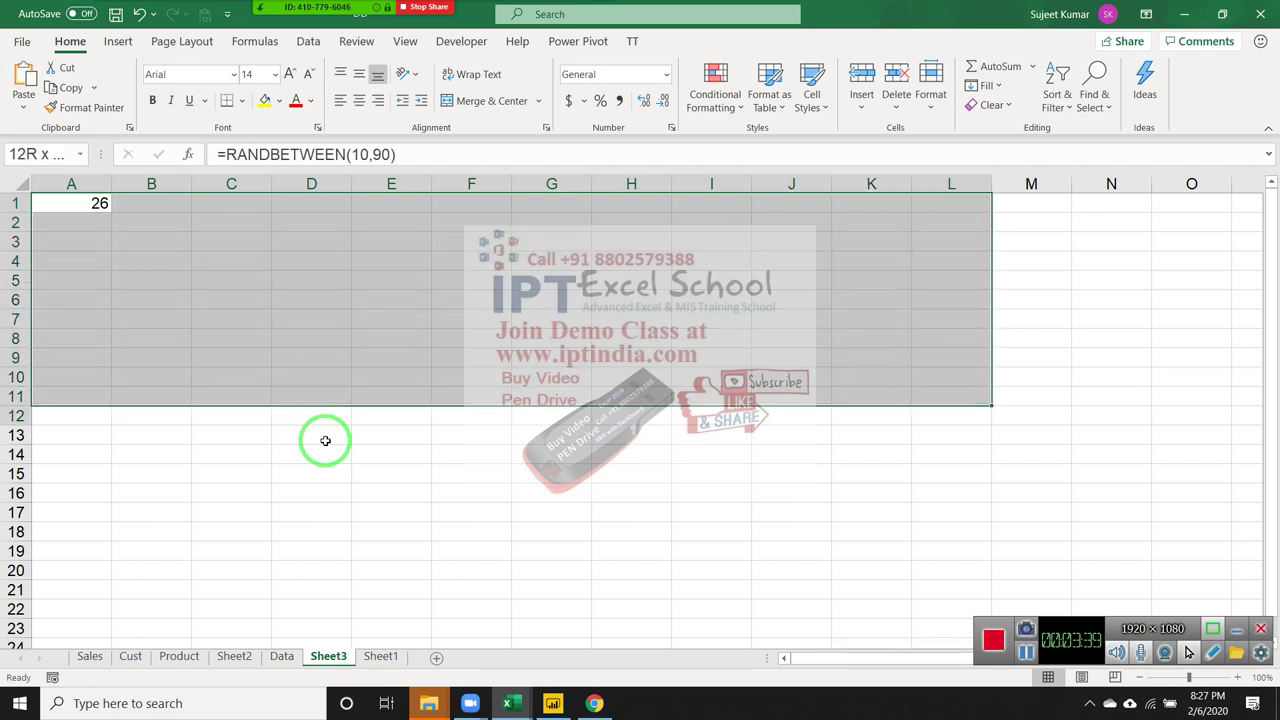
key(shift+Down)
key(shift+Down)
key(shift+Down)
key(shift+Down)
key(shift+Down)
key(F2)
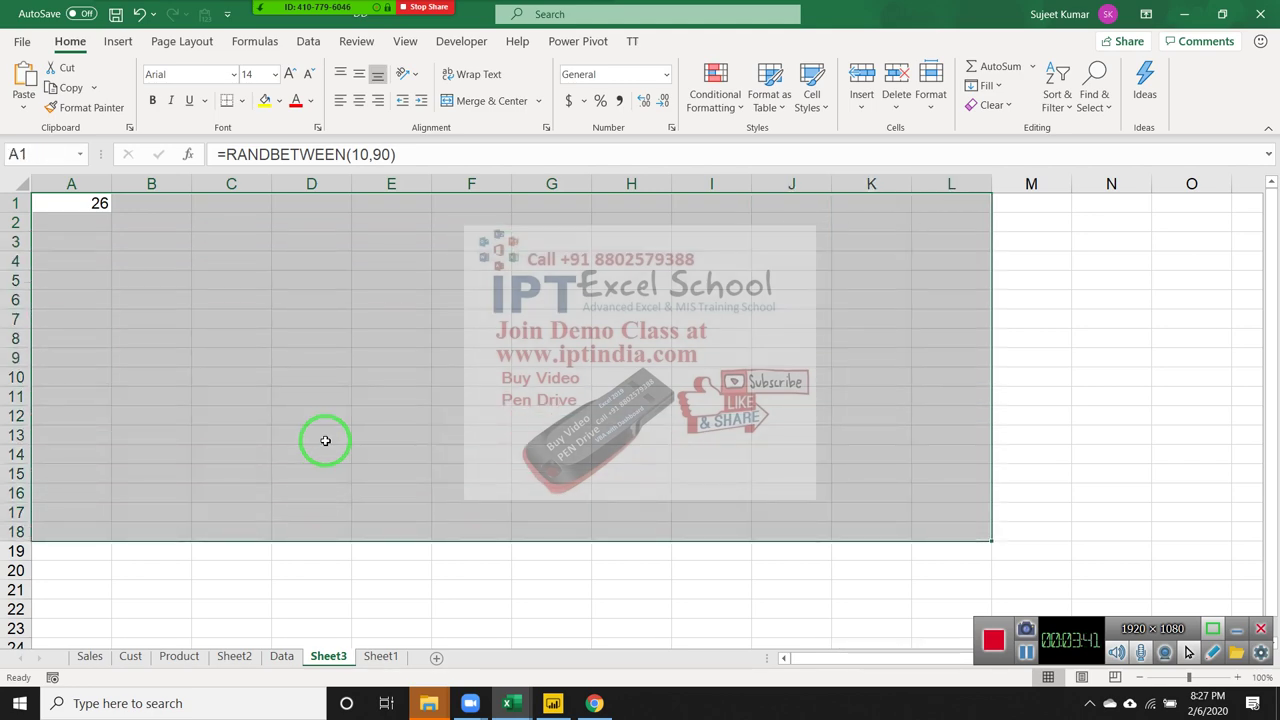
key(ctrl+Return)
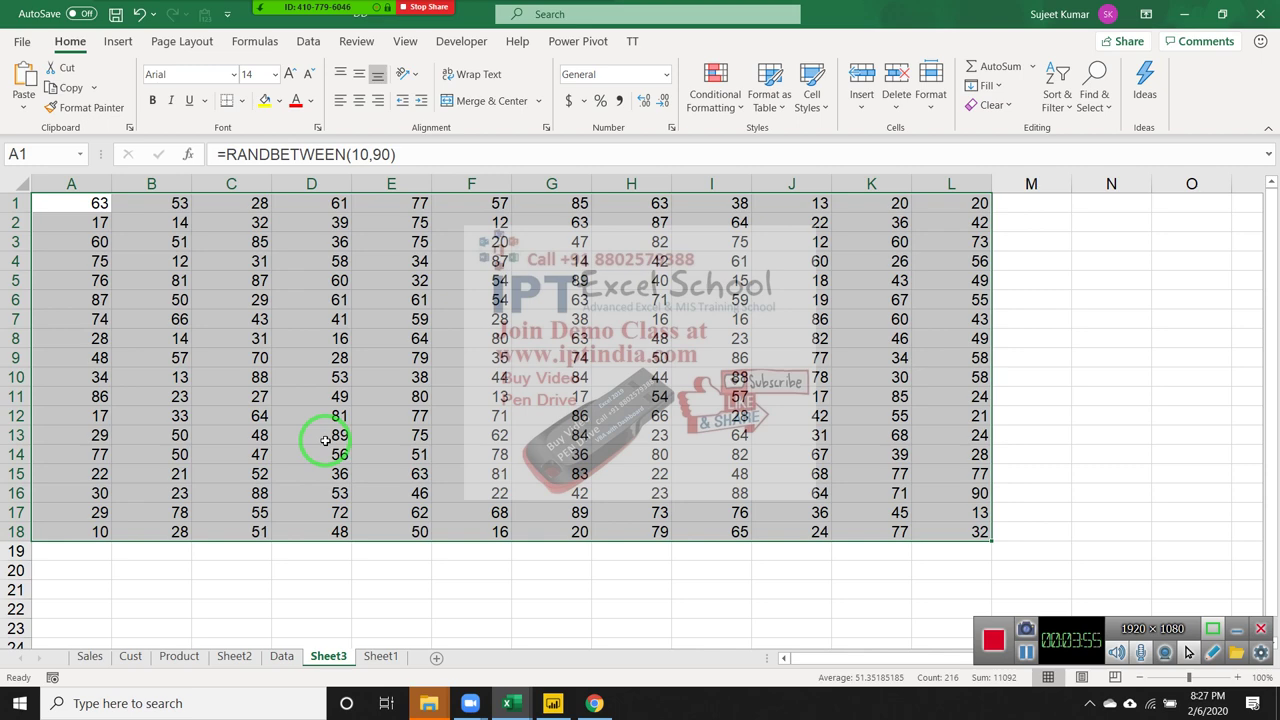
Enter =NA() in A4 and =E4/0 in F4
key(ctrl+Home)
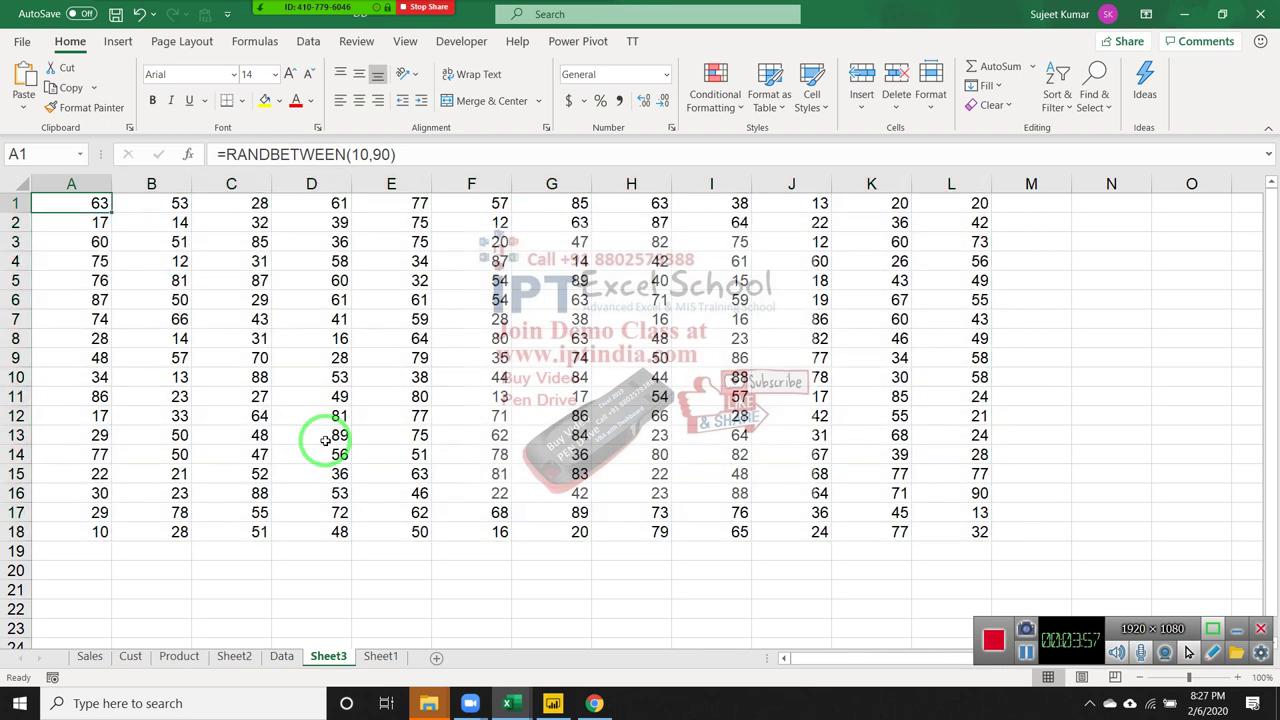
key(Down)
key(Down)
key(Down)
text(=n)
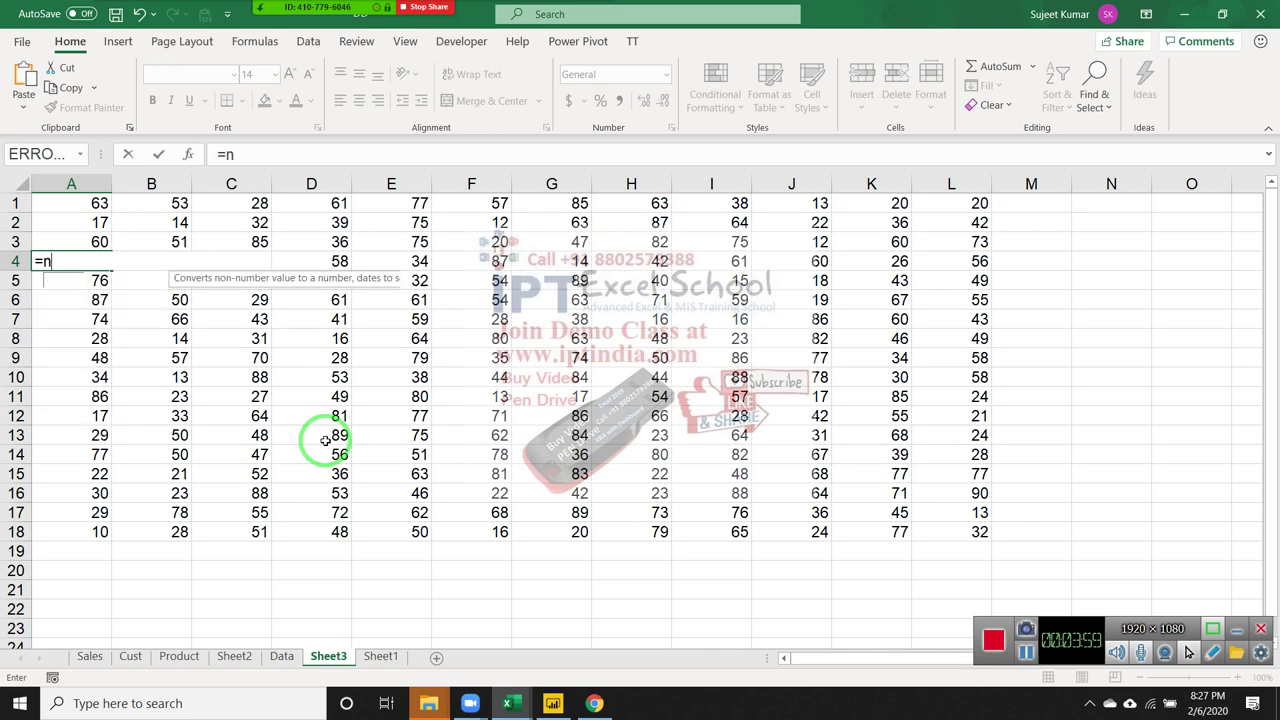
text(a)
key(Tab)
key(ctrl+Return)
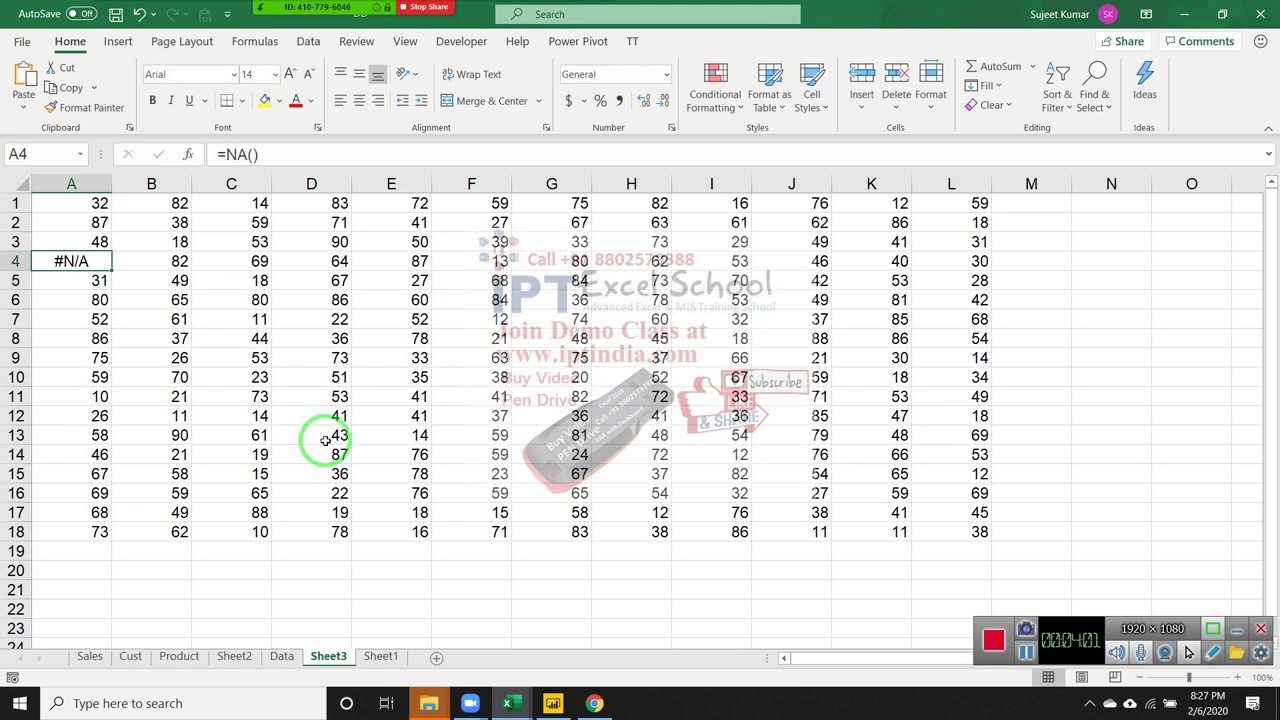
key(Right)
key(Right)
key(Right)
key(Right)
key(Right)
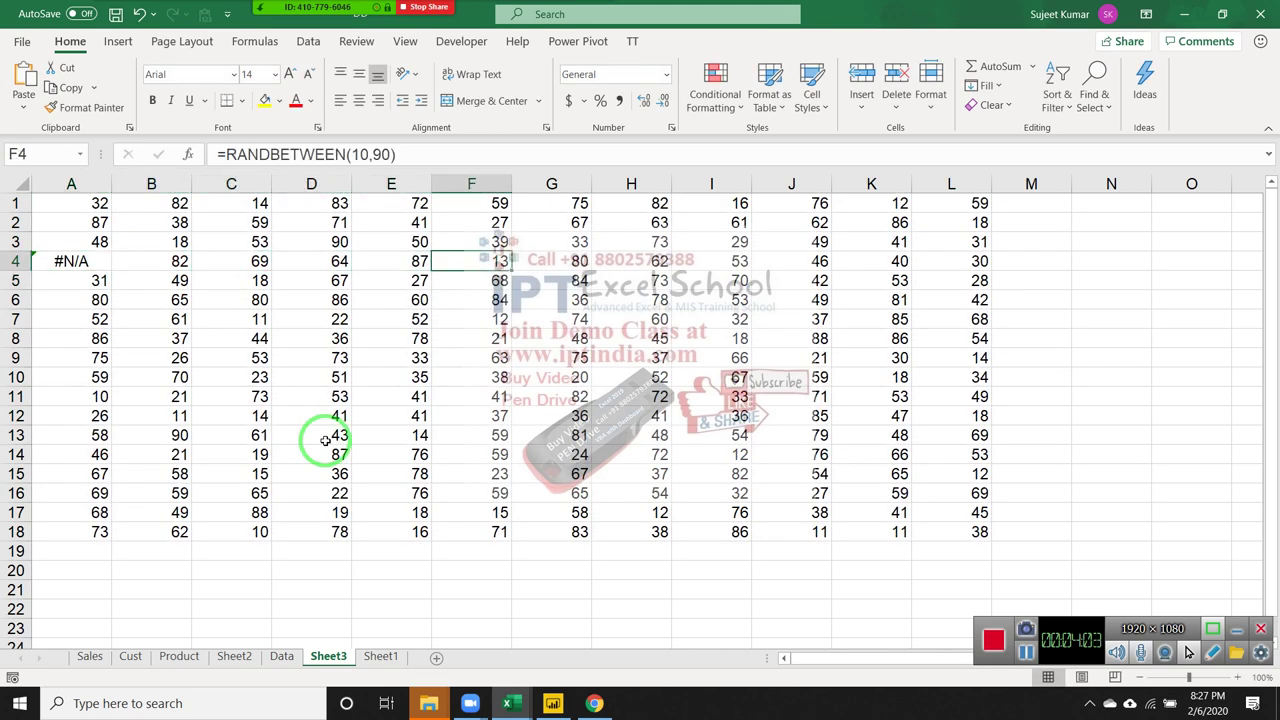
text(=)
key(Left)
text(0)
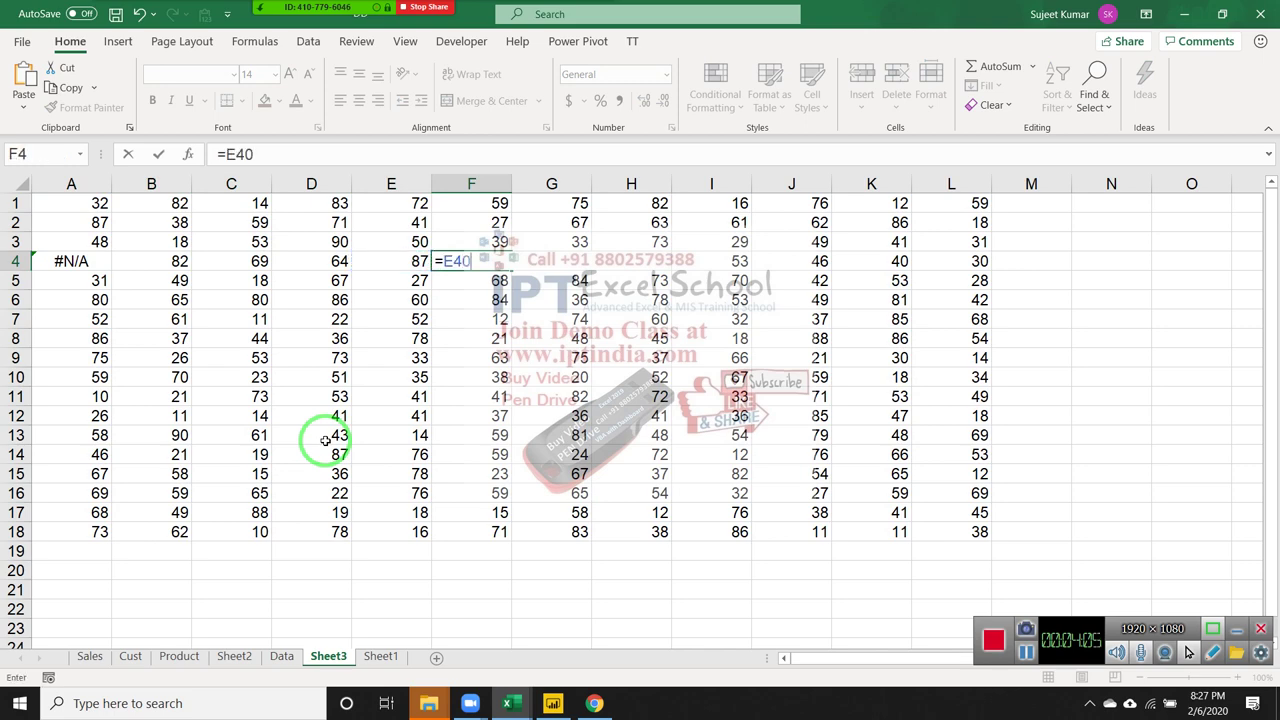
key(BackSpace)
text(/0)
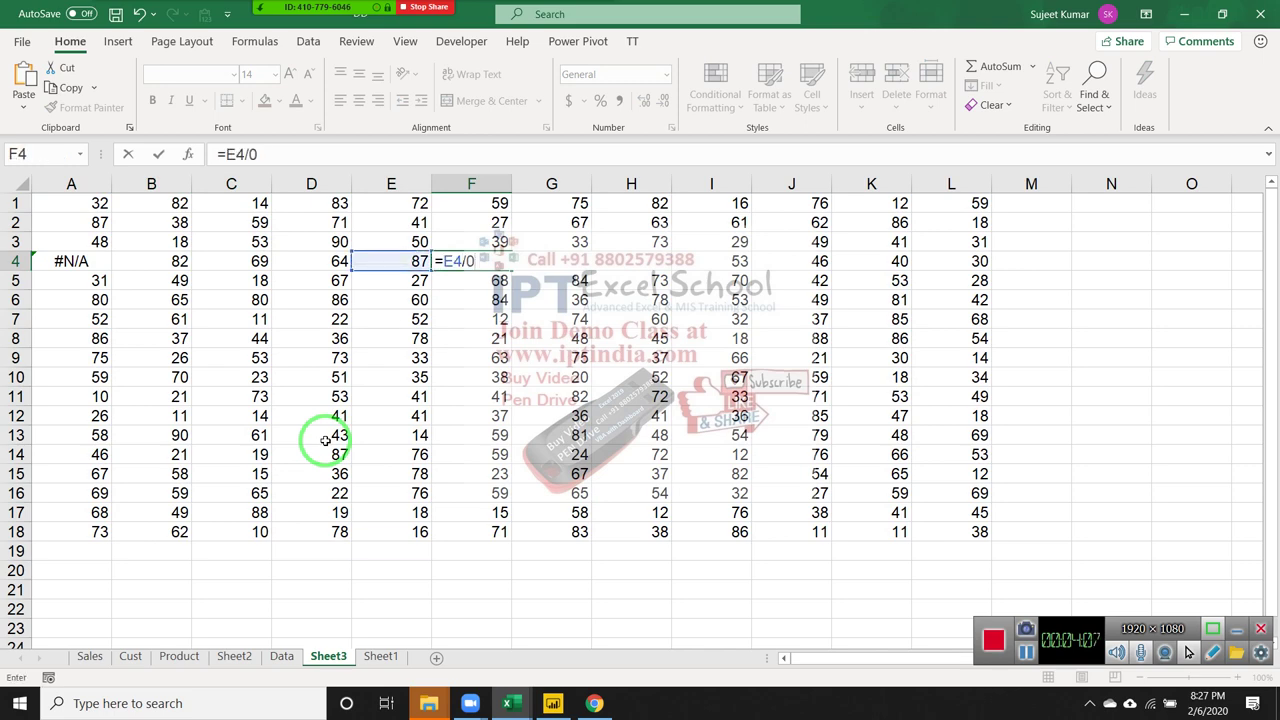
key(Return)
Enter =NA() in cells J5, J9 and E10
key(Right)
key(Right)
key(Right)
key(Right)
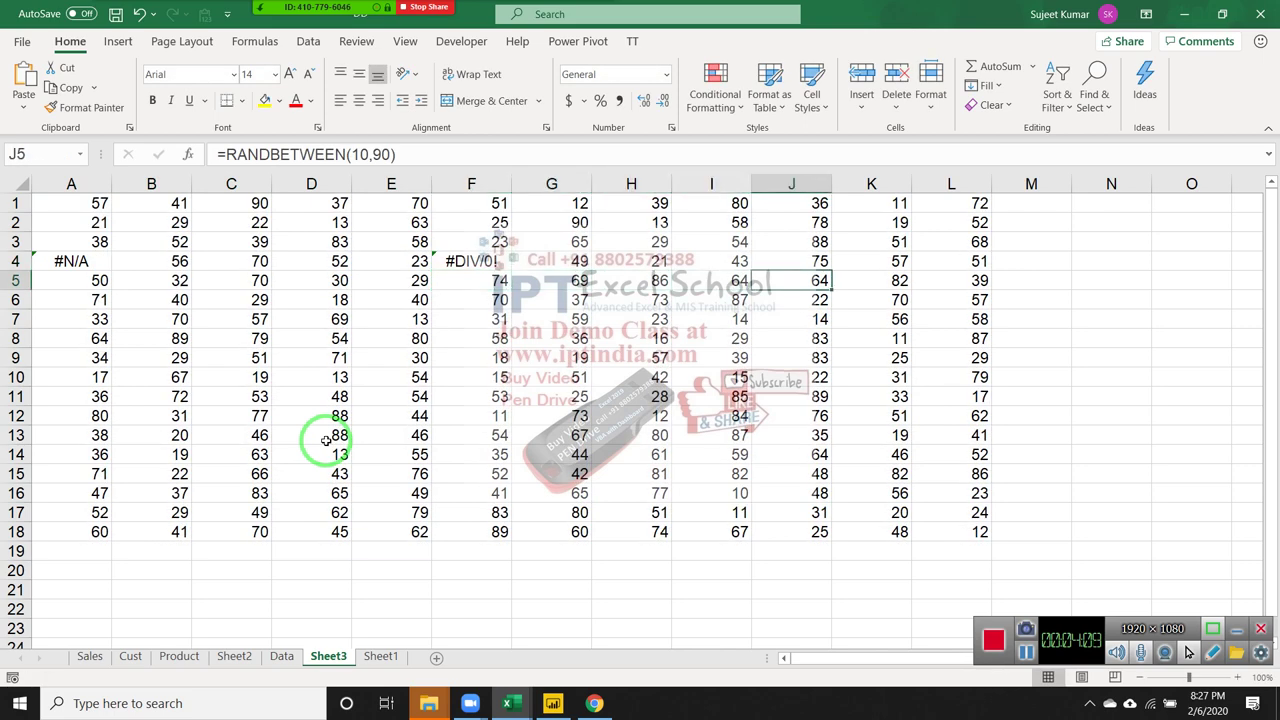
text(na)
key(BackSpace)
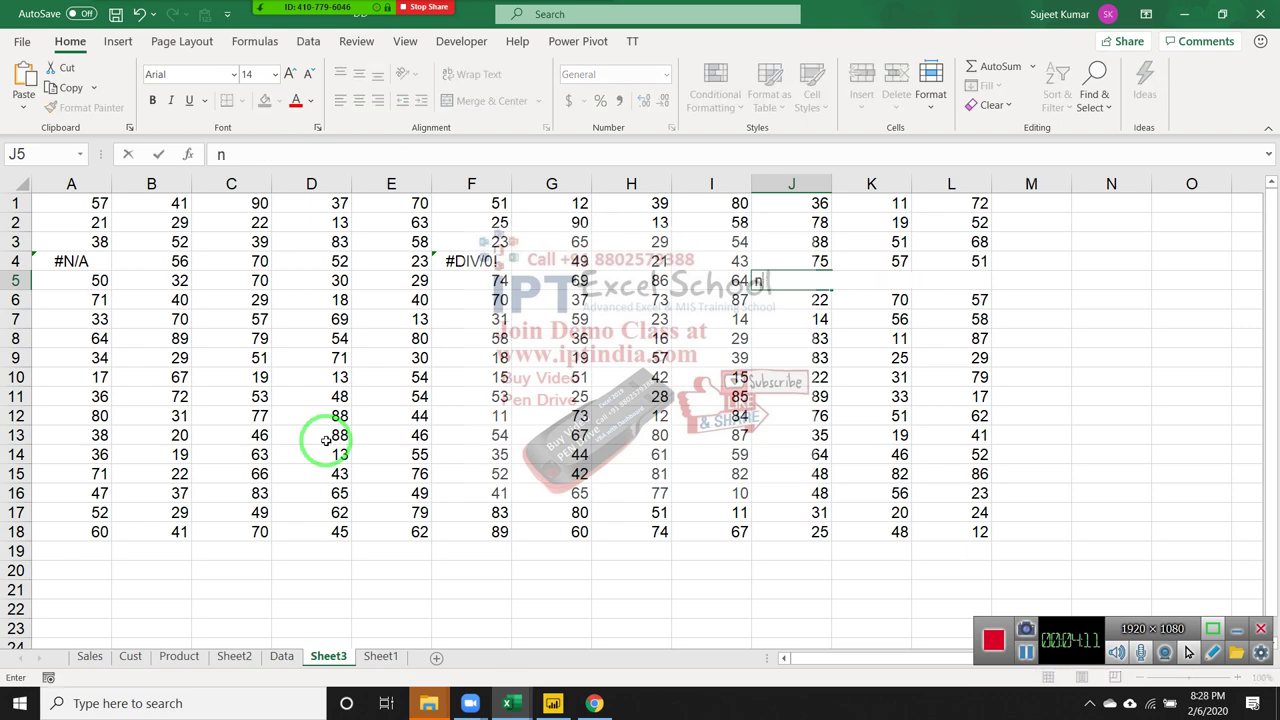
key(BackSpace)
text(=na)
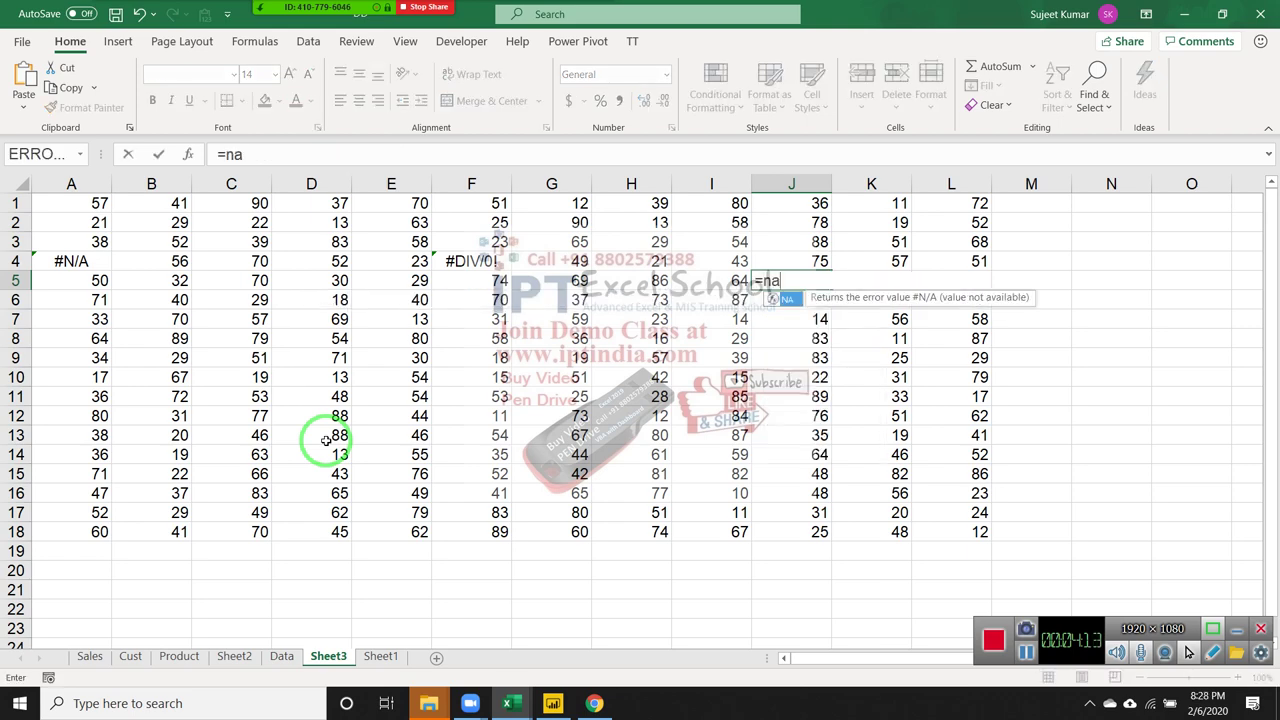
text(())
key(Return)
key(Down)
key(Down)
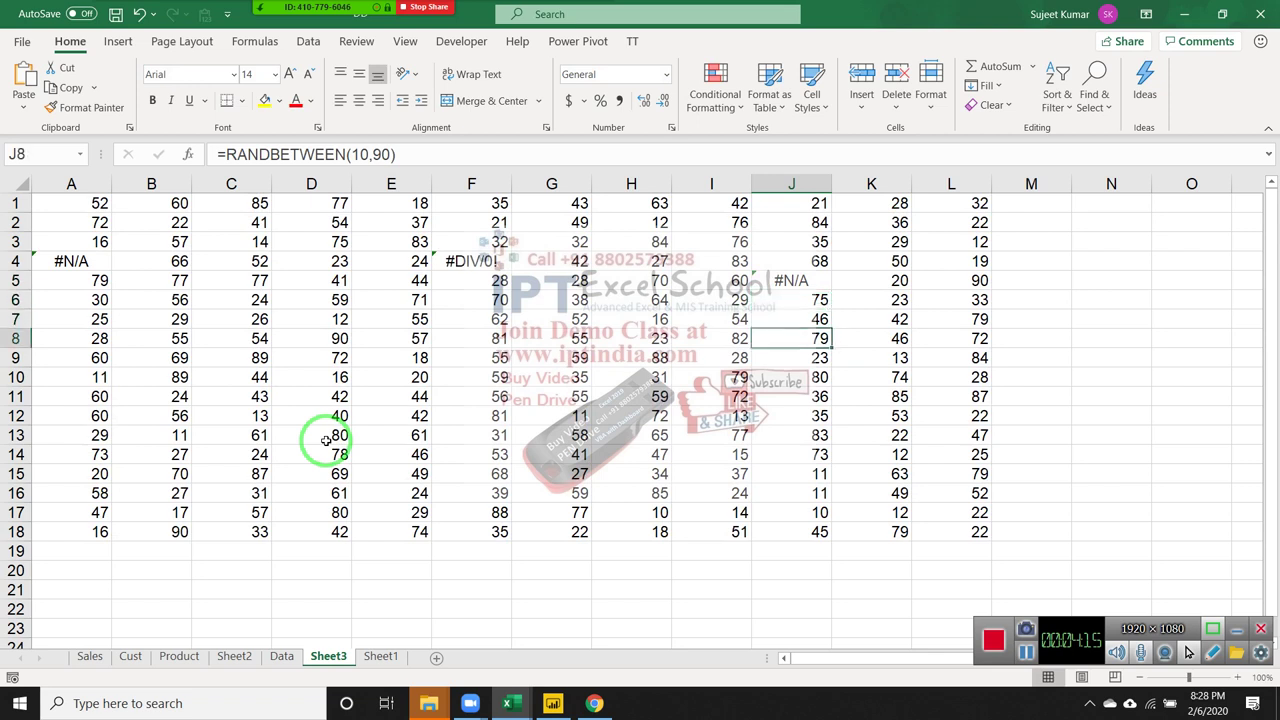
key(Down)
text(=)
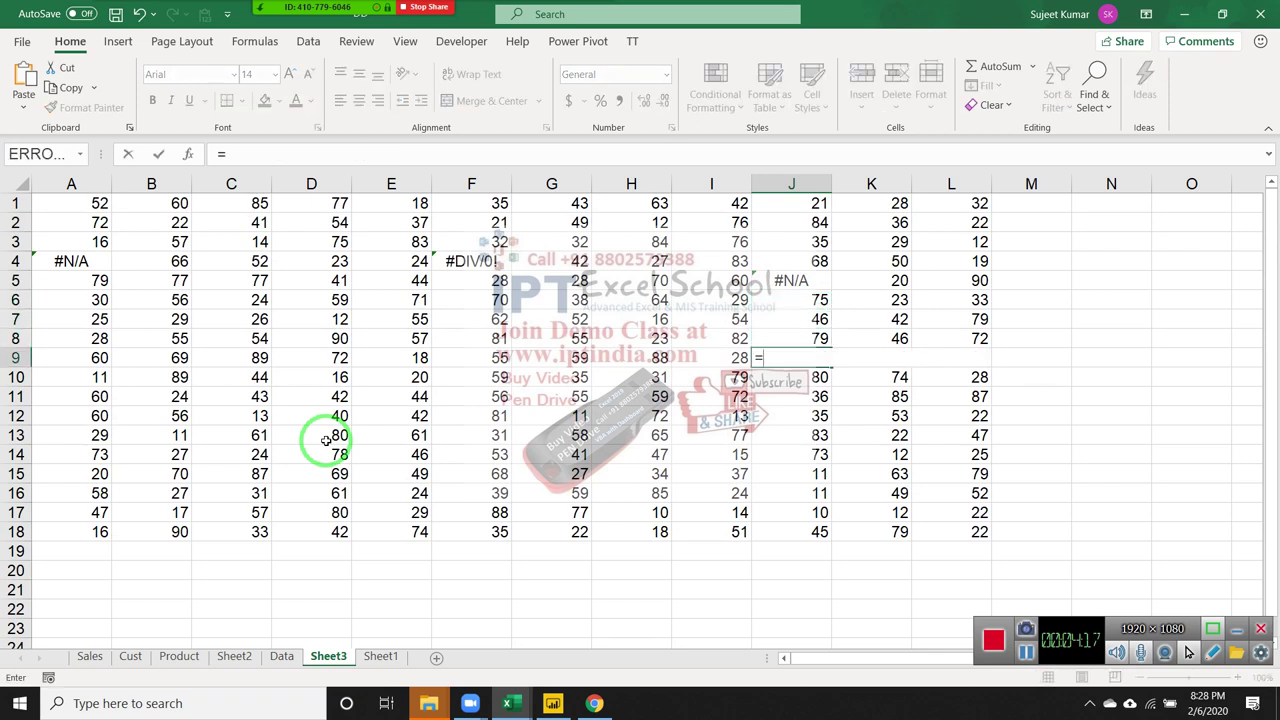
text(n)
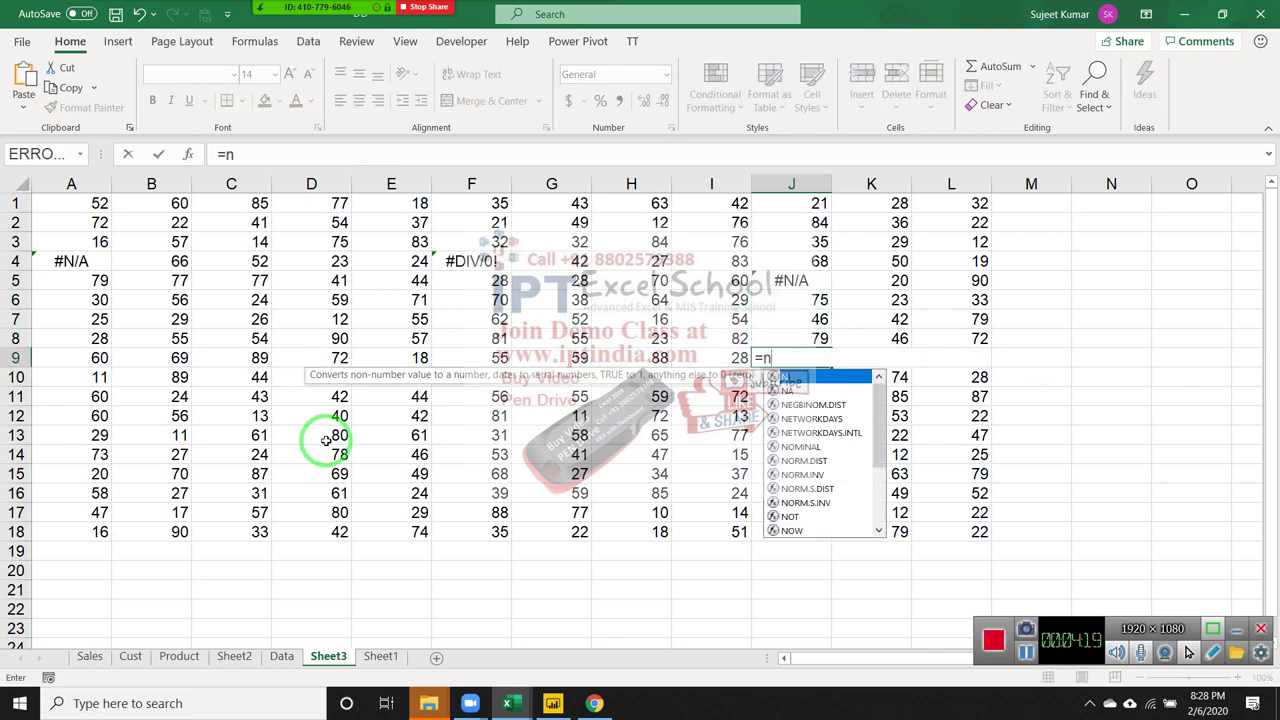
text(a())
key(Return)
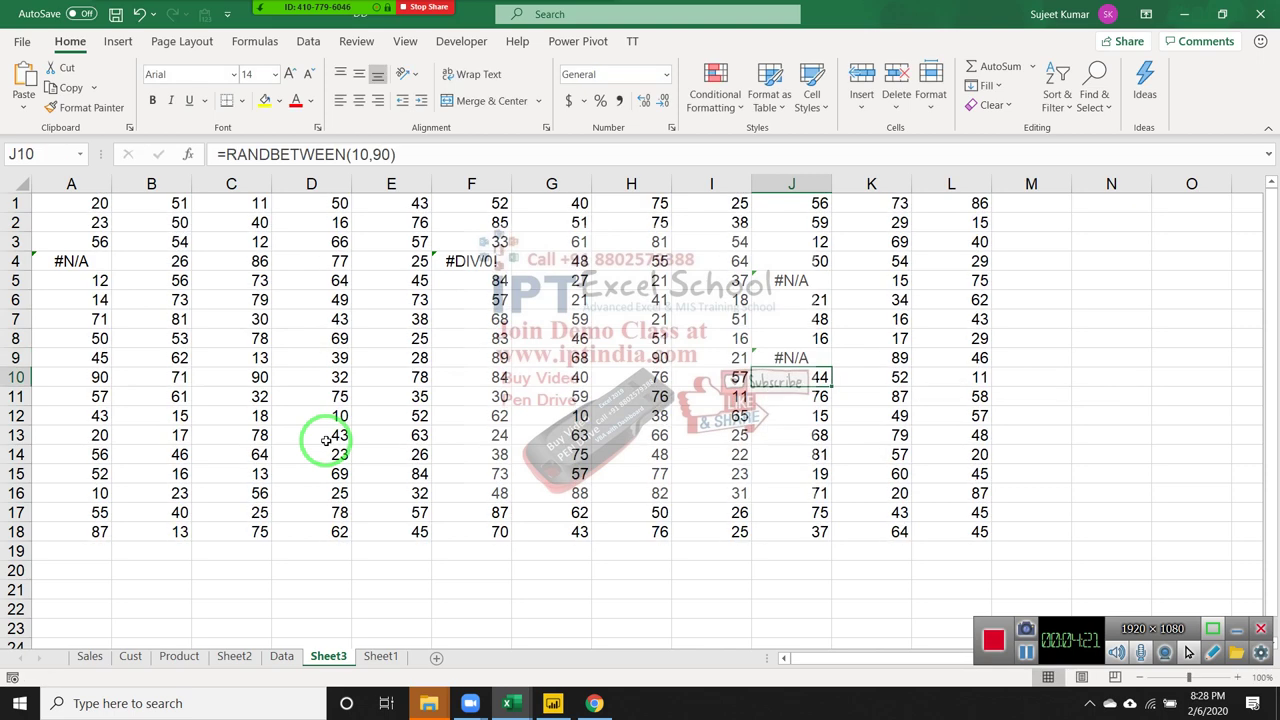
key(Left)
key(Left)
key(Left)
key(Left)
key(Left)
text(n)
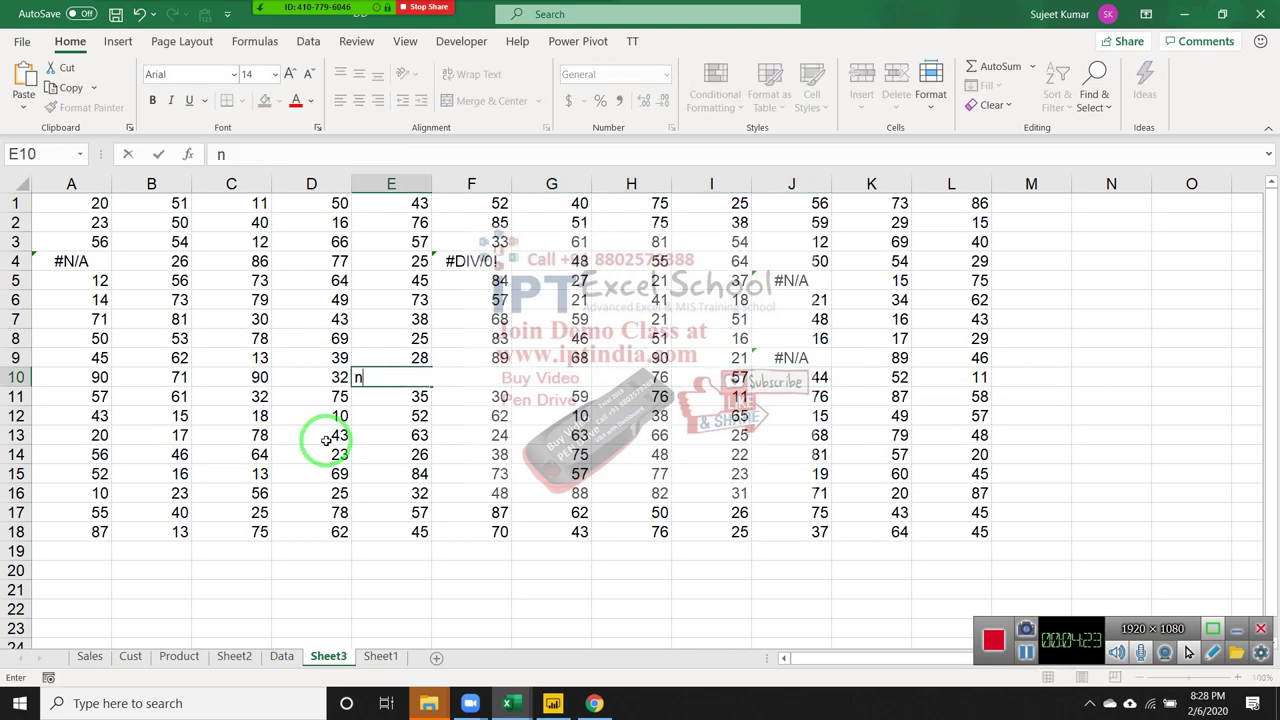
key(BackSpace)
text(=)
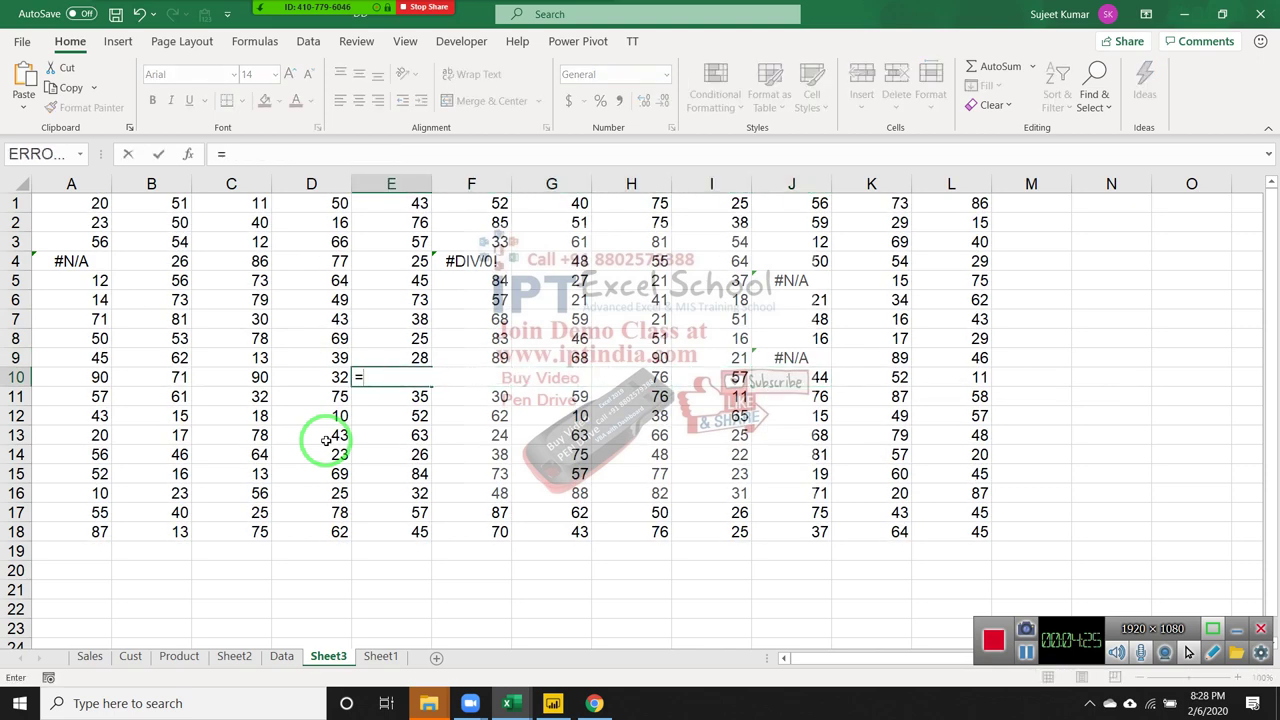
text(na)
key(Tab)
text())
key(Return)
Select A1:L18 and create a new rule that formats only cells containing Errors
click(54, 203)
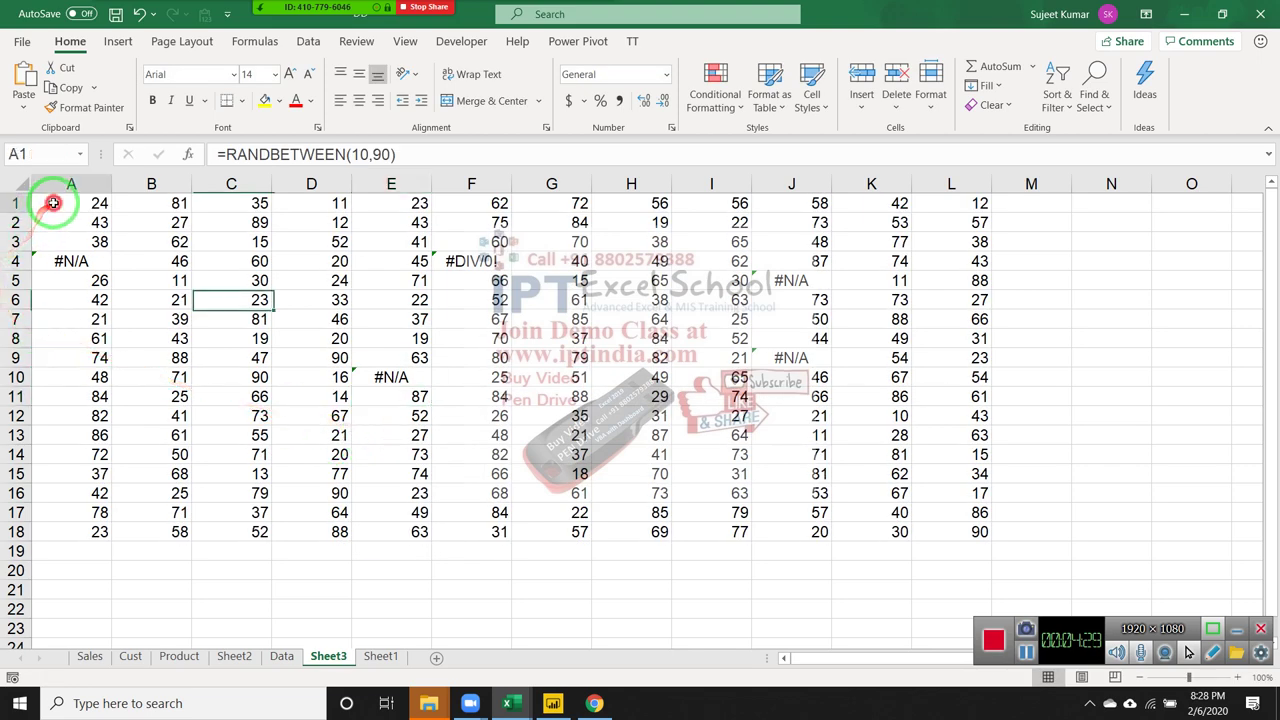
key(ctrl+shift+Right)
key(ctrl+shift+Down)
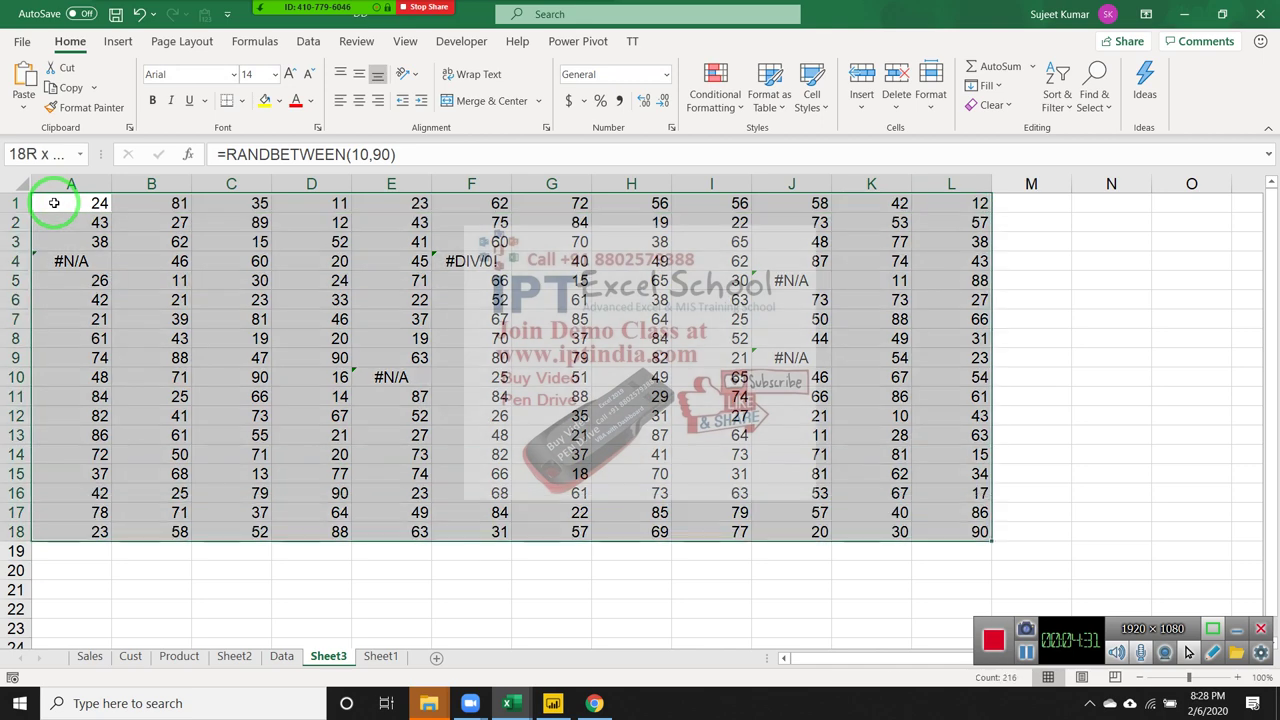
right_click(255, 268)
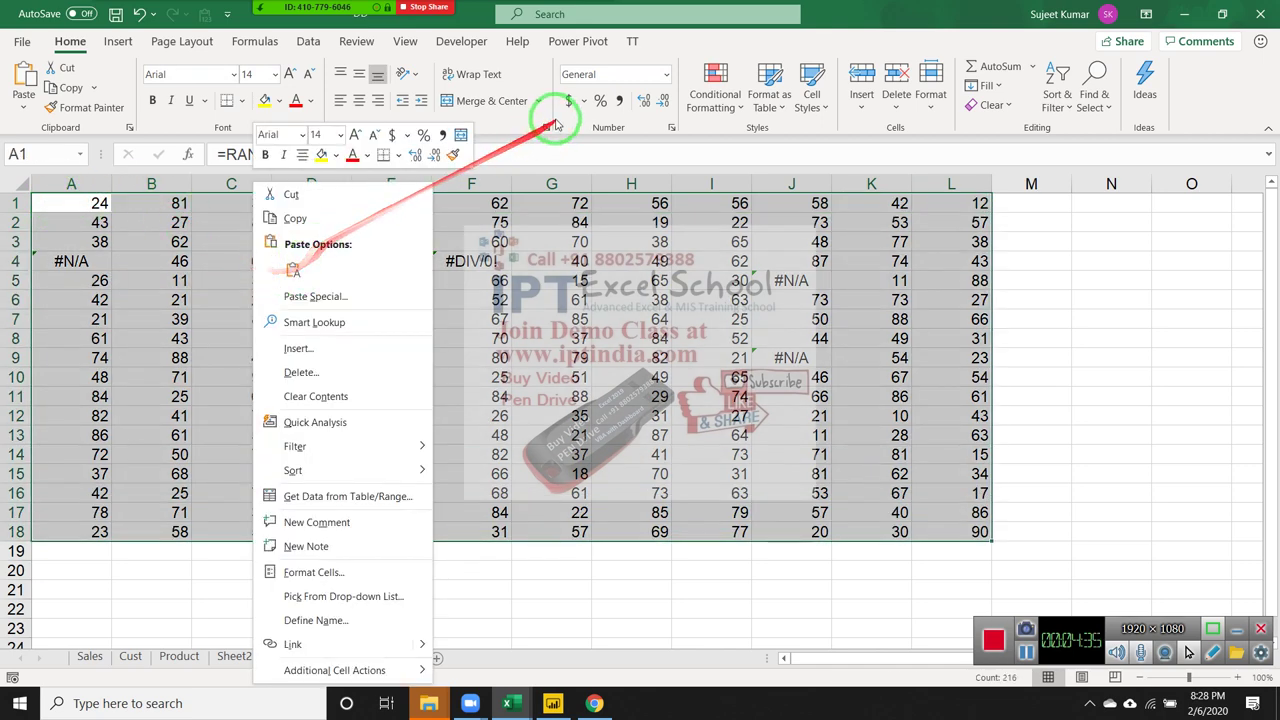
click(712, 108)
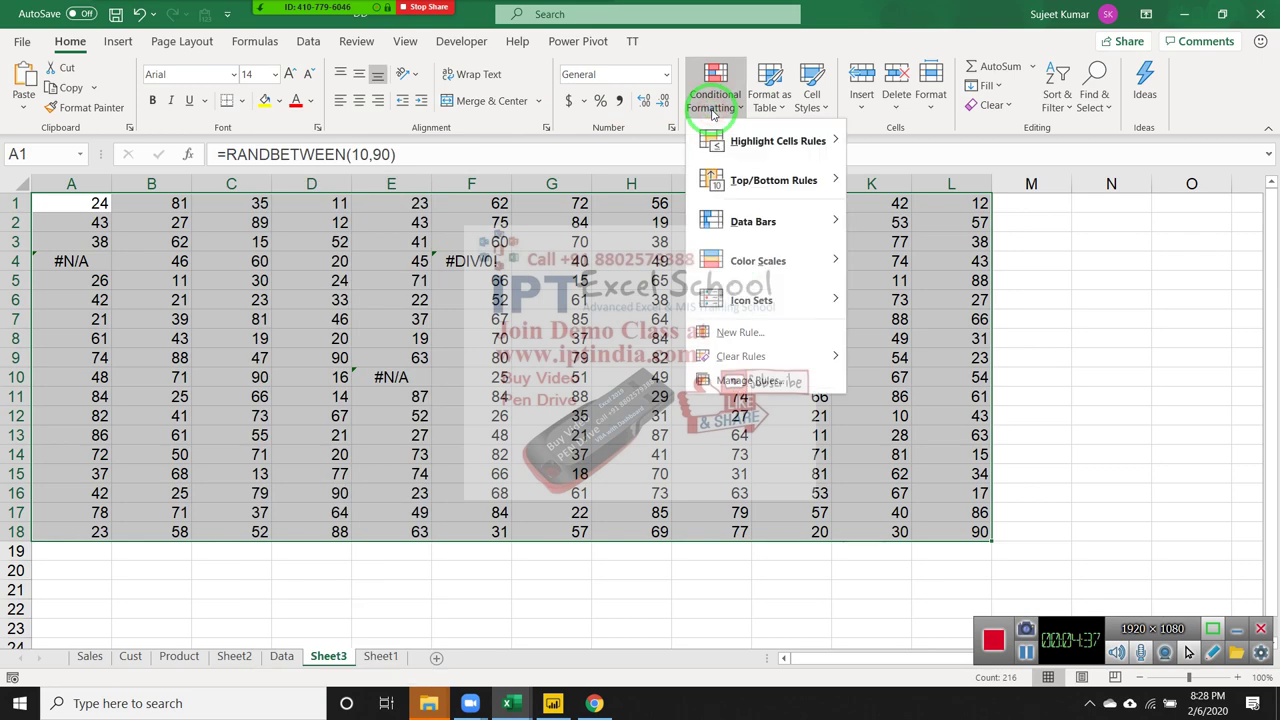
click(761, 341)
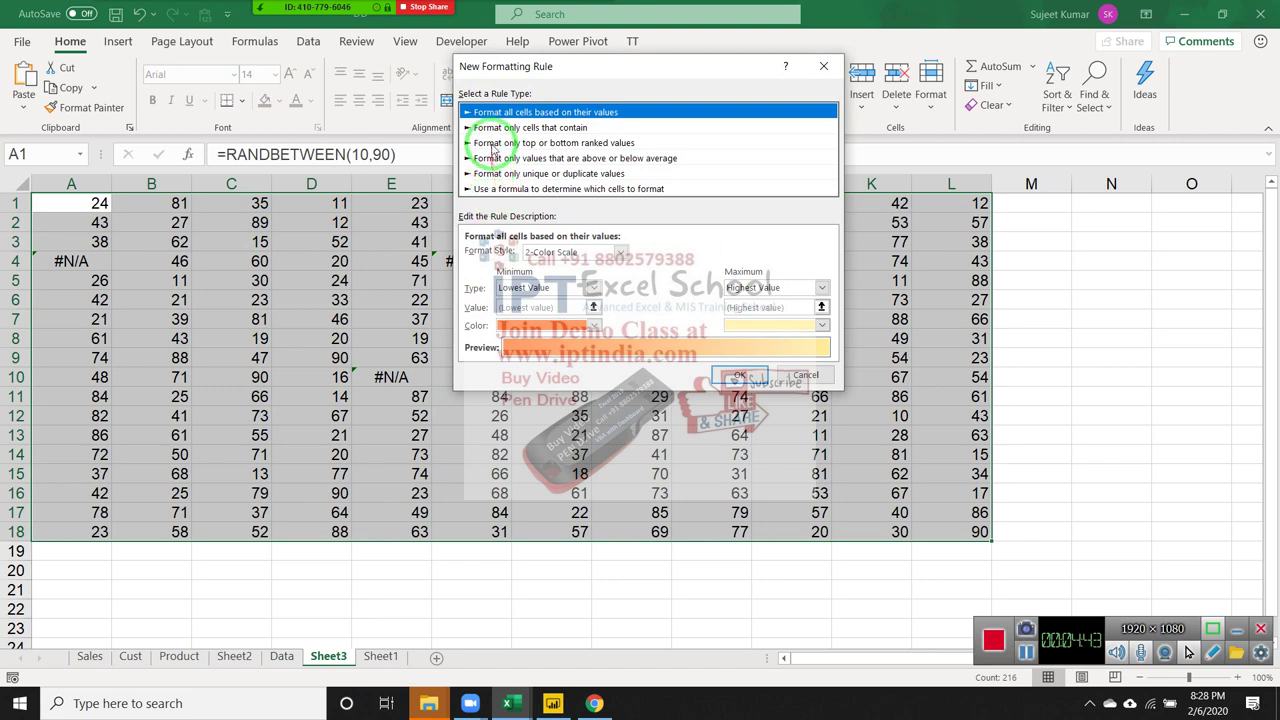
click(490, 128)
click(508, 256)
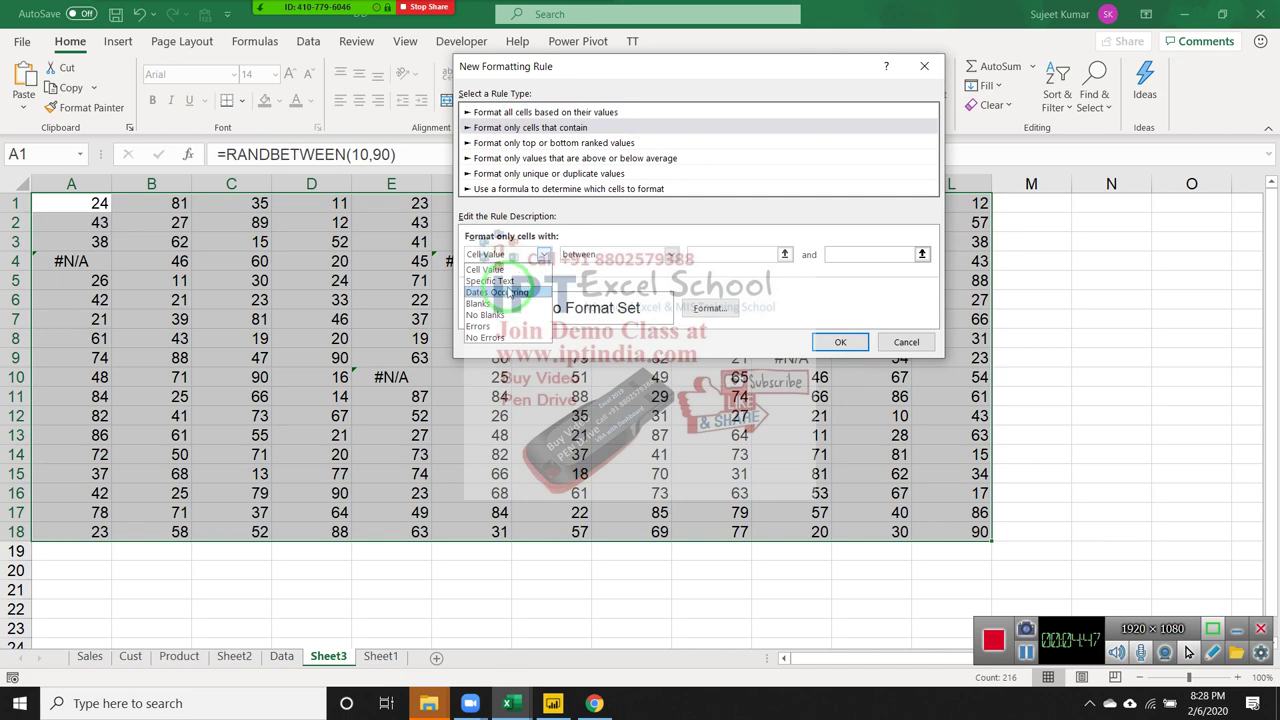
click(480, 326)
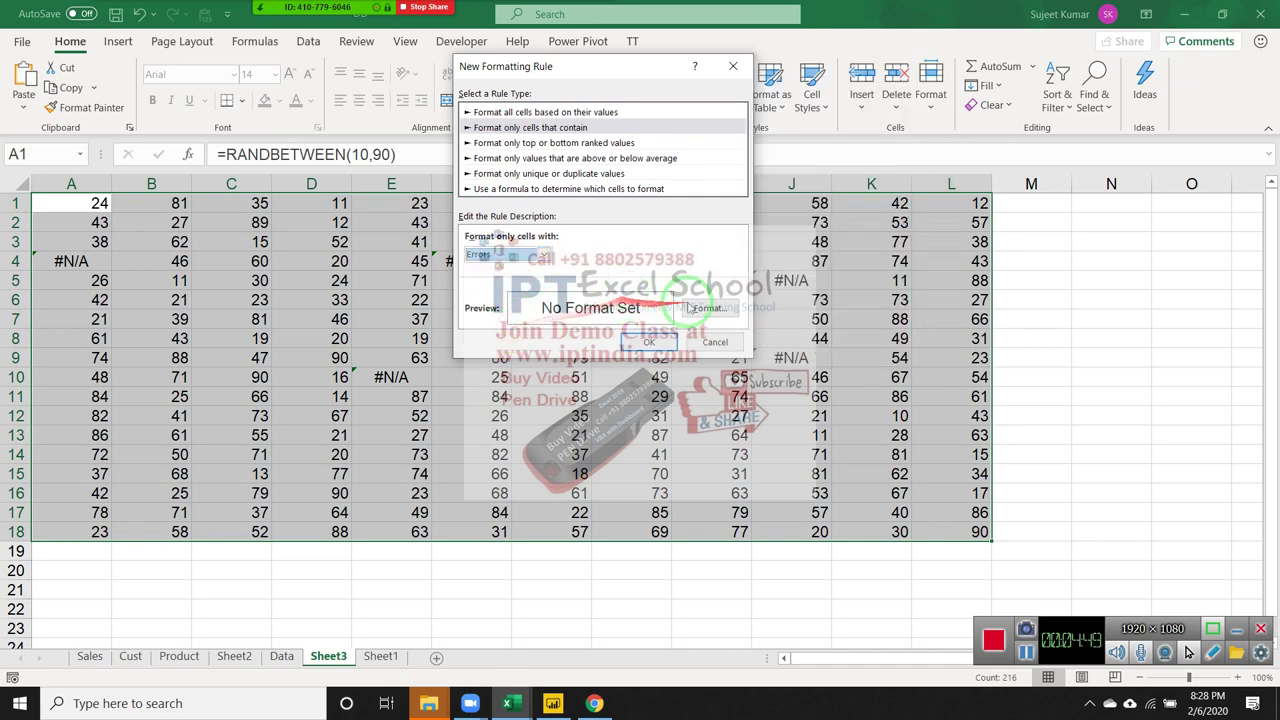
click(710, 307)
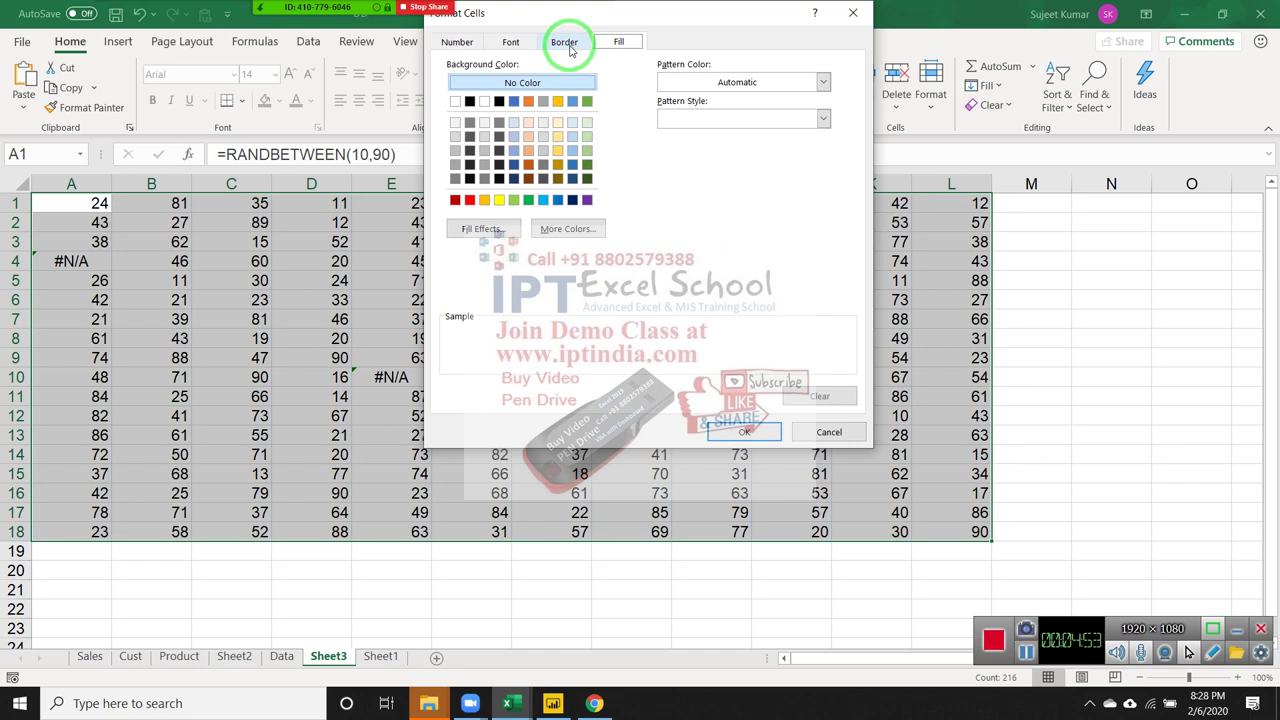
Give the errors rule a white font colour and apply it to the grid
click(565, 42)
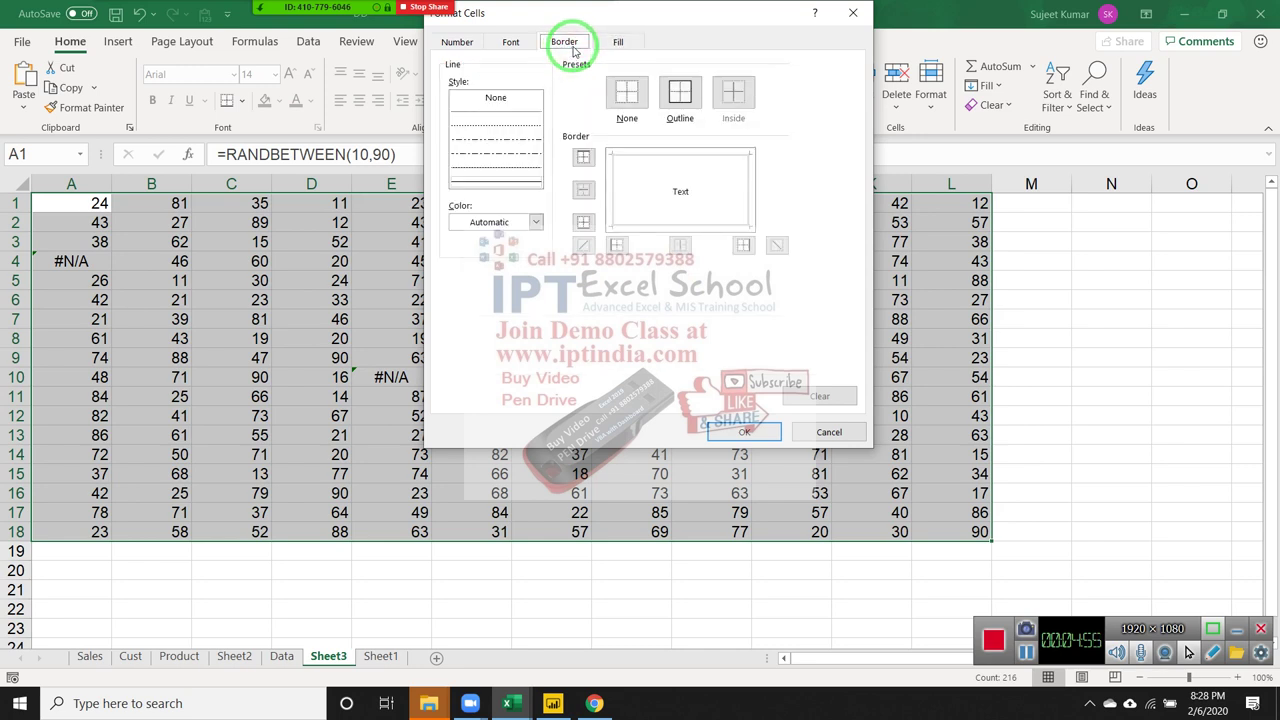
click(511, 42)
click(700, 185)
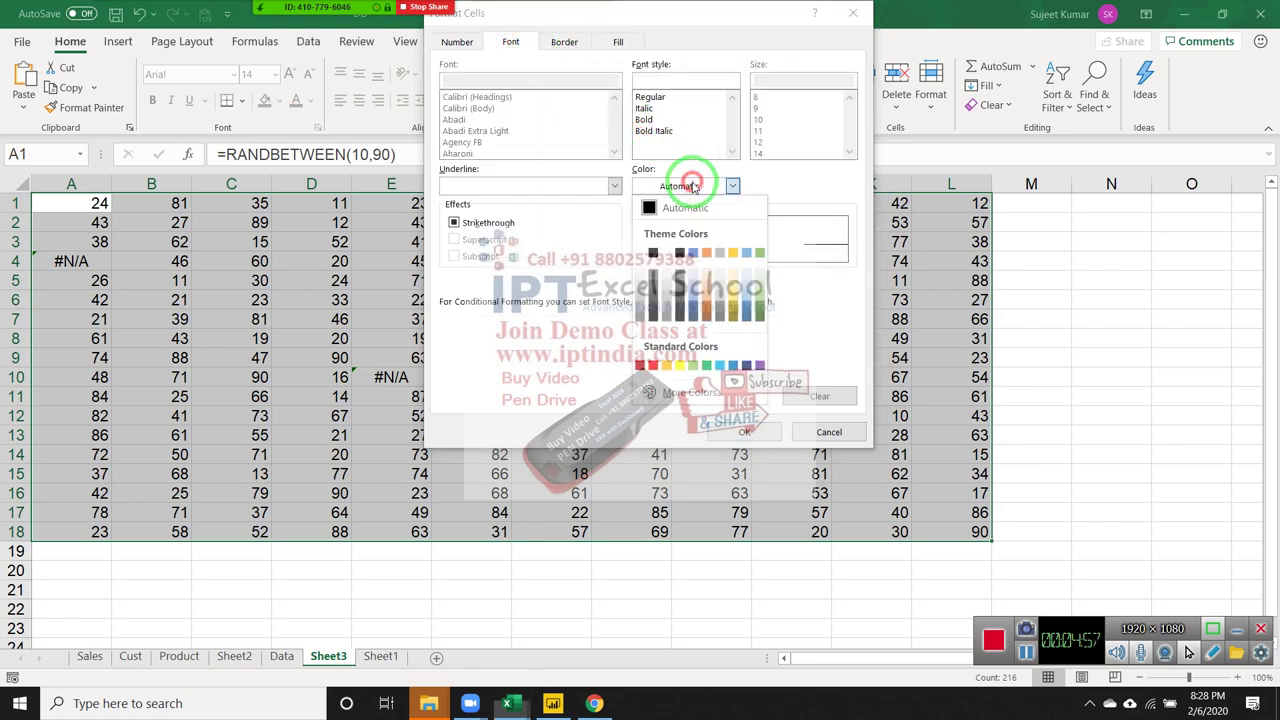
click(639, 253)
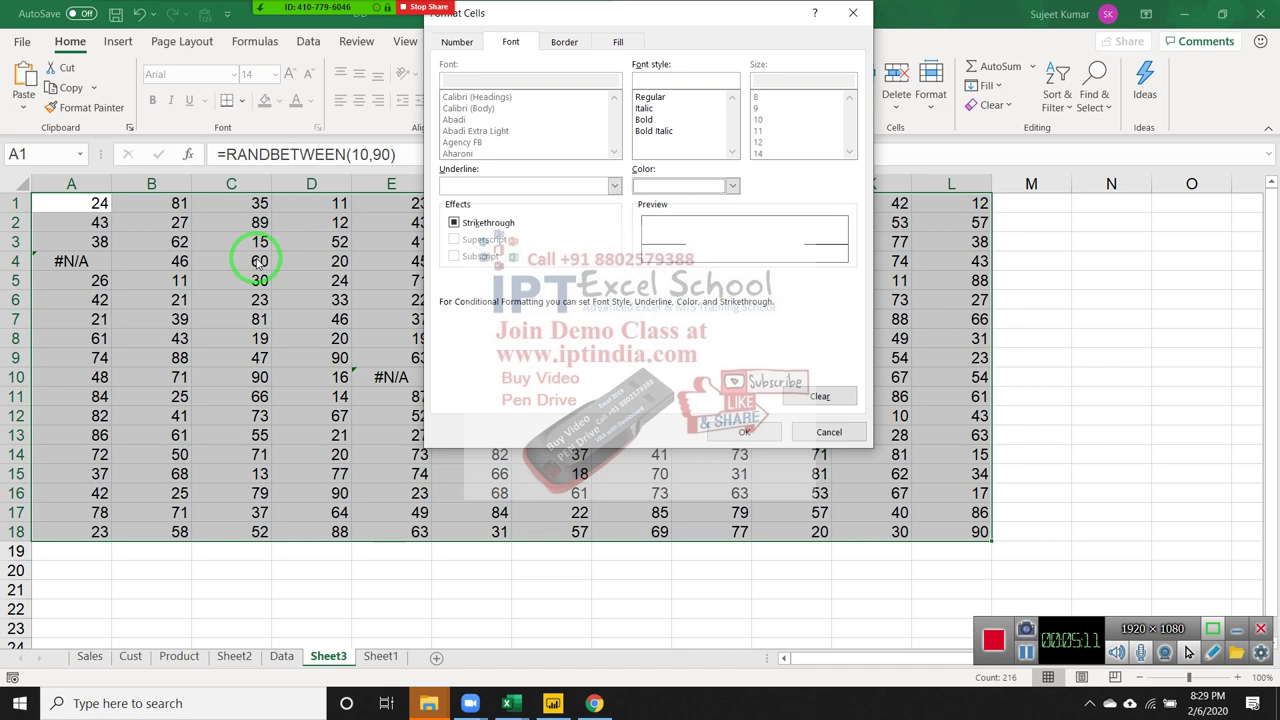
click(564, 41)
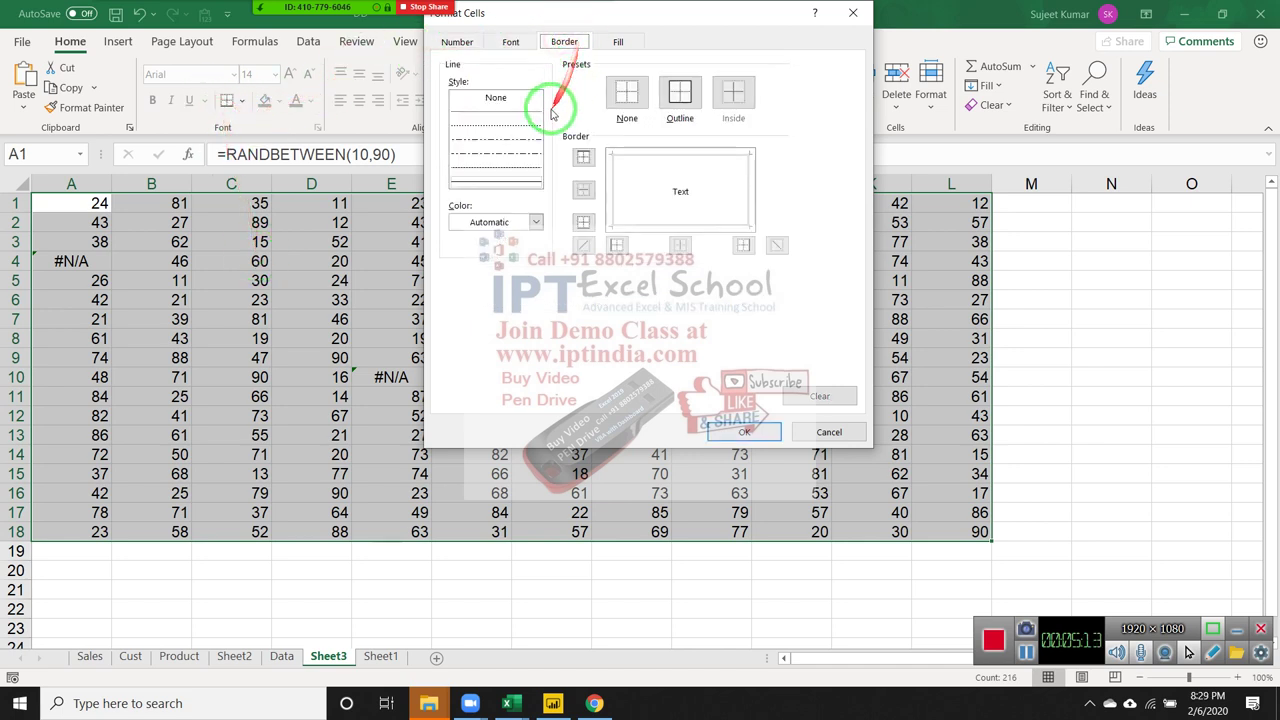
click(508, 41)
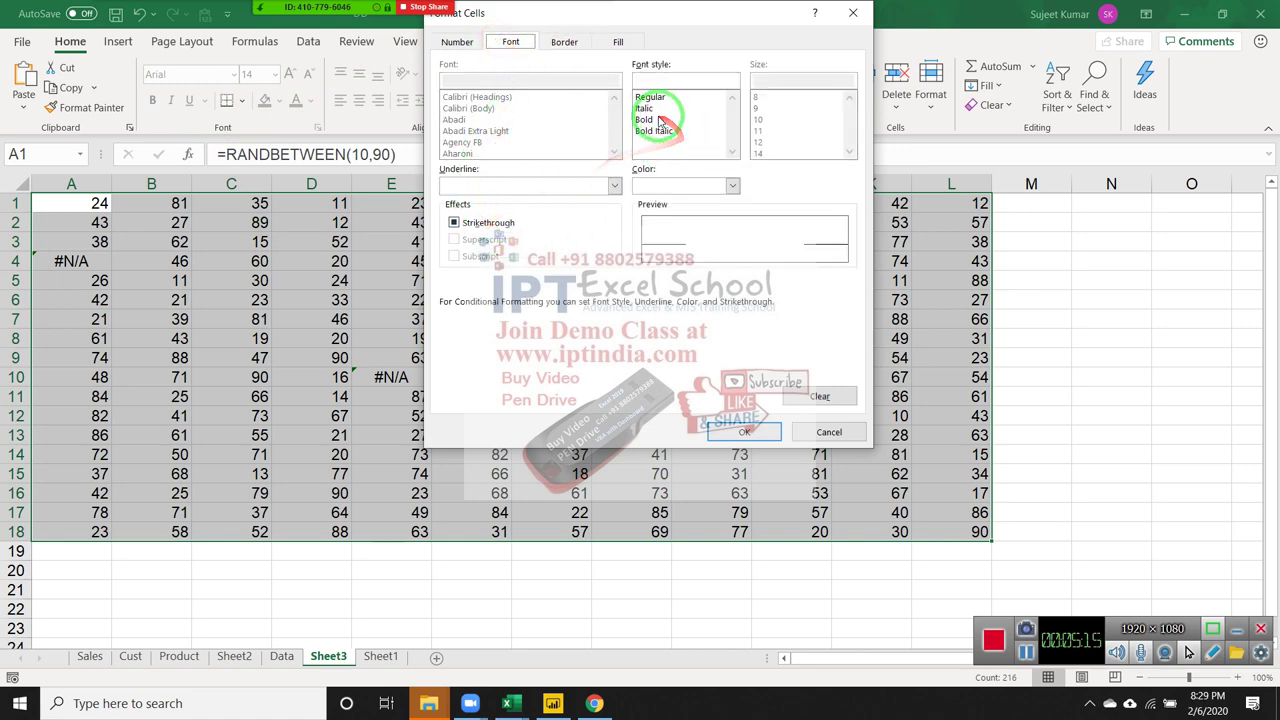
click(744, 431)
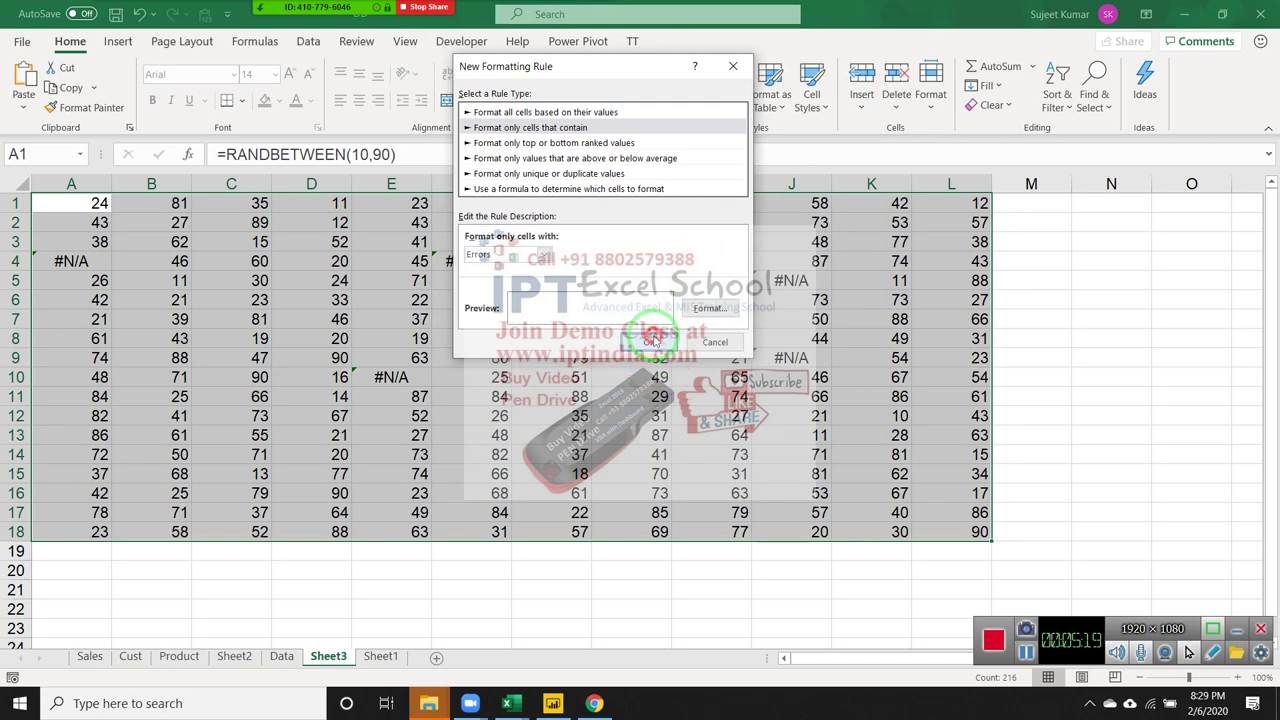
click(649, 342)
click(437, 305)
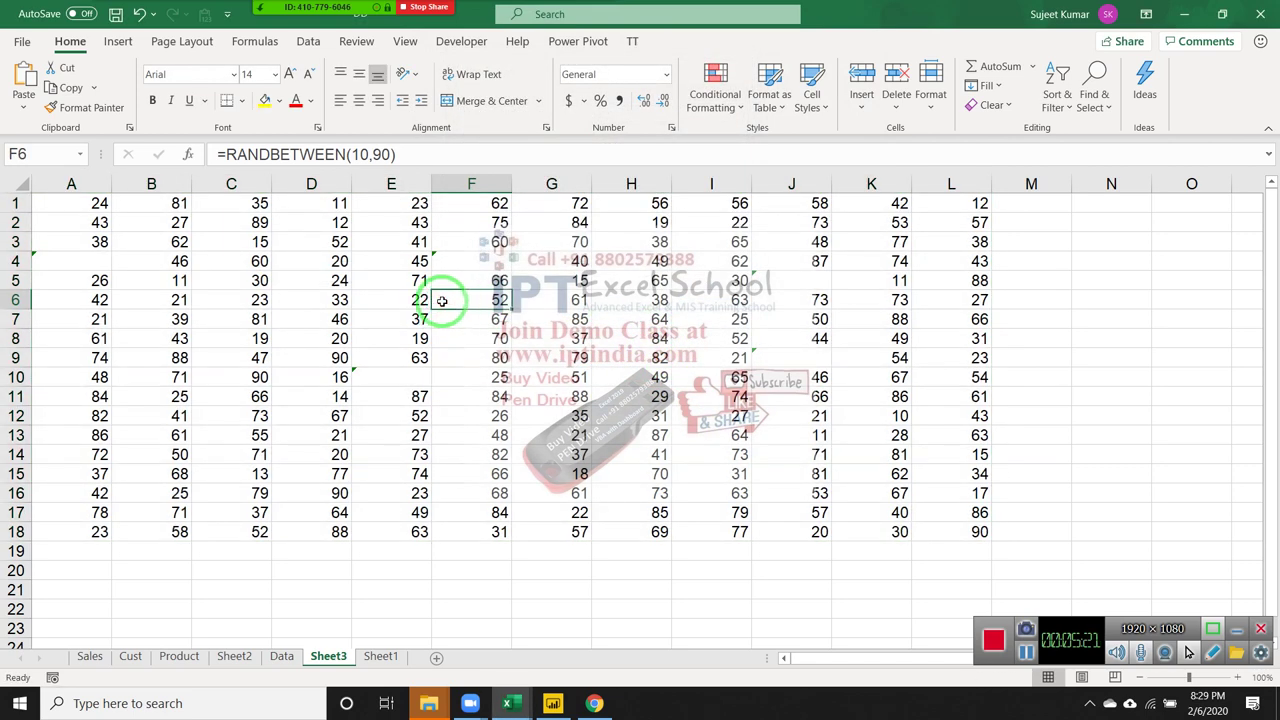
click(59, 264)
double_click(59, 264)
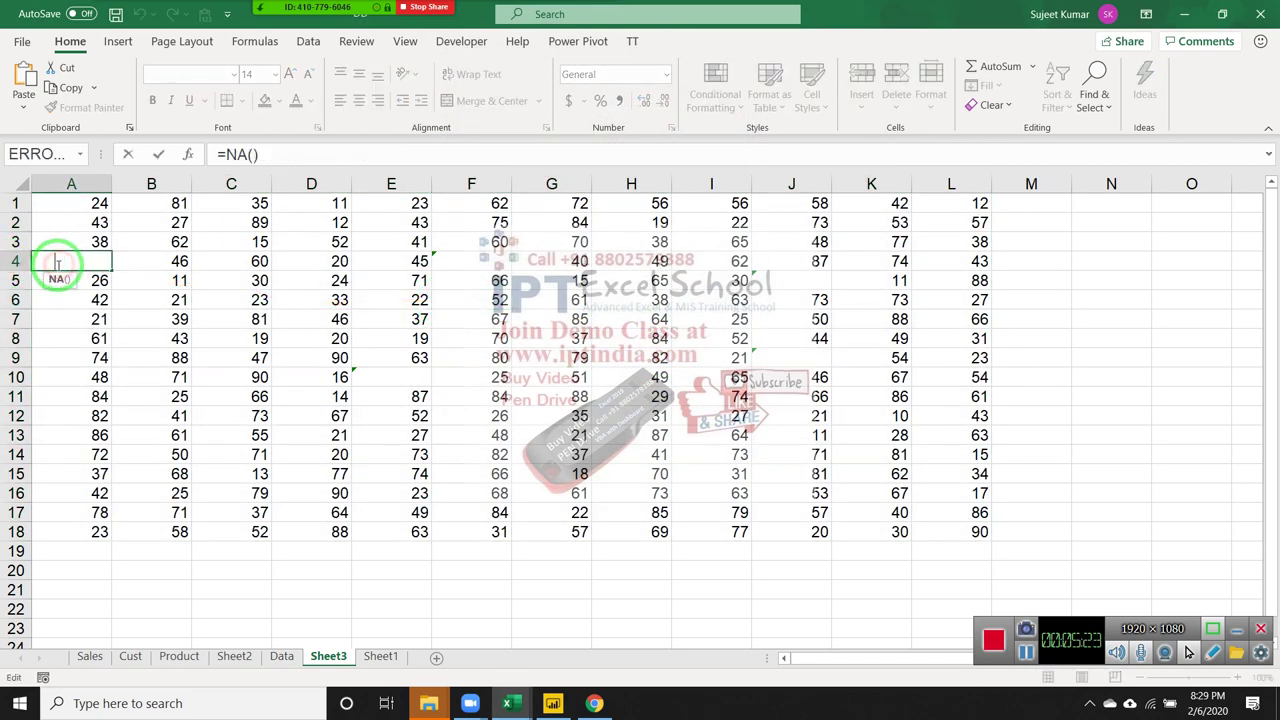
key(Escape)
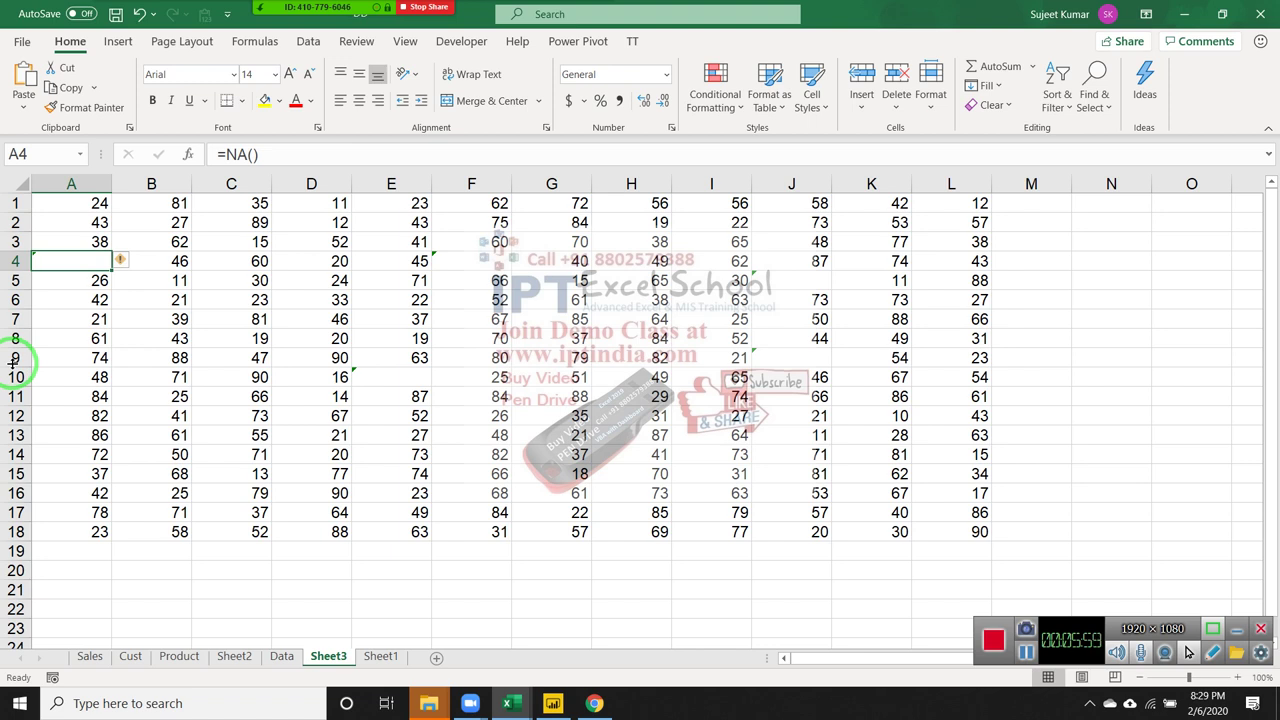
click(326, 528)
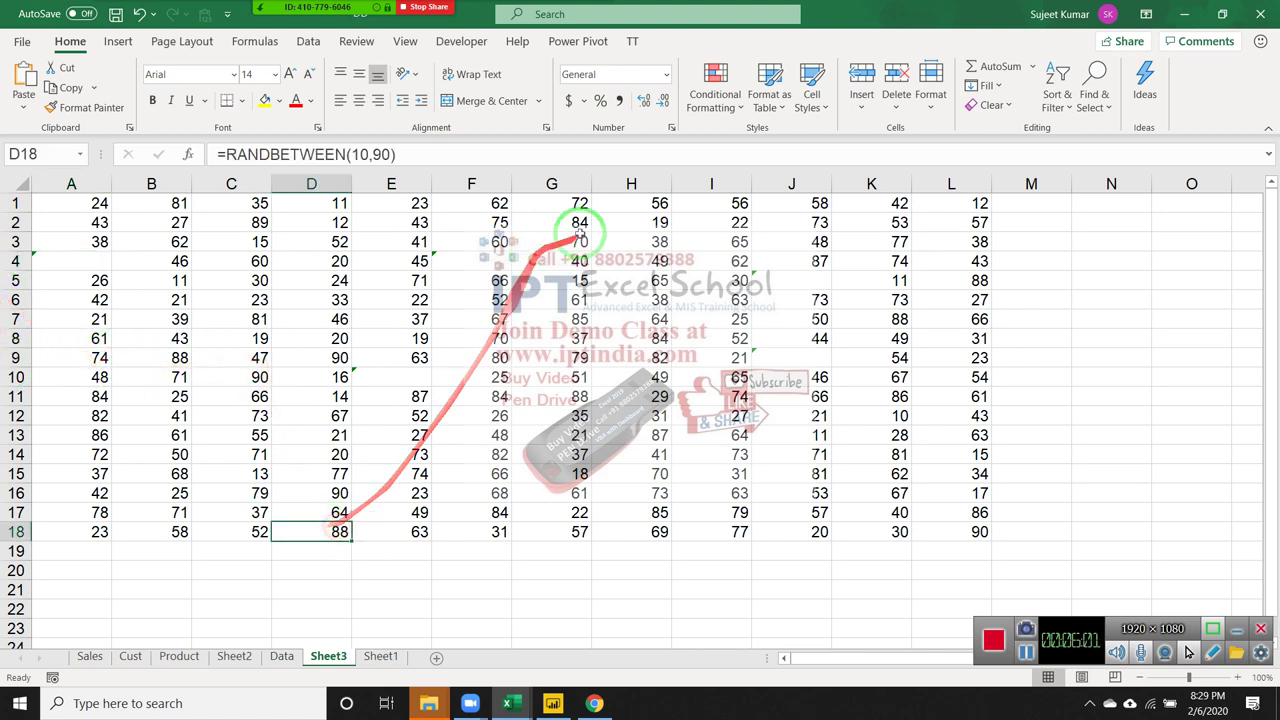
click(715, 90)
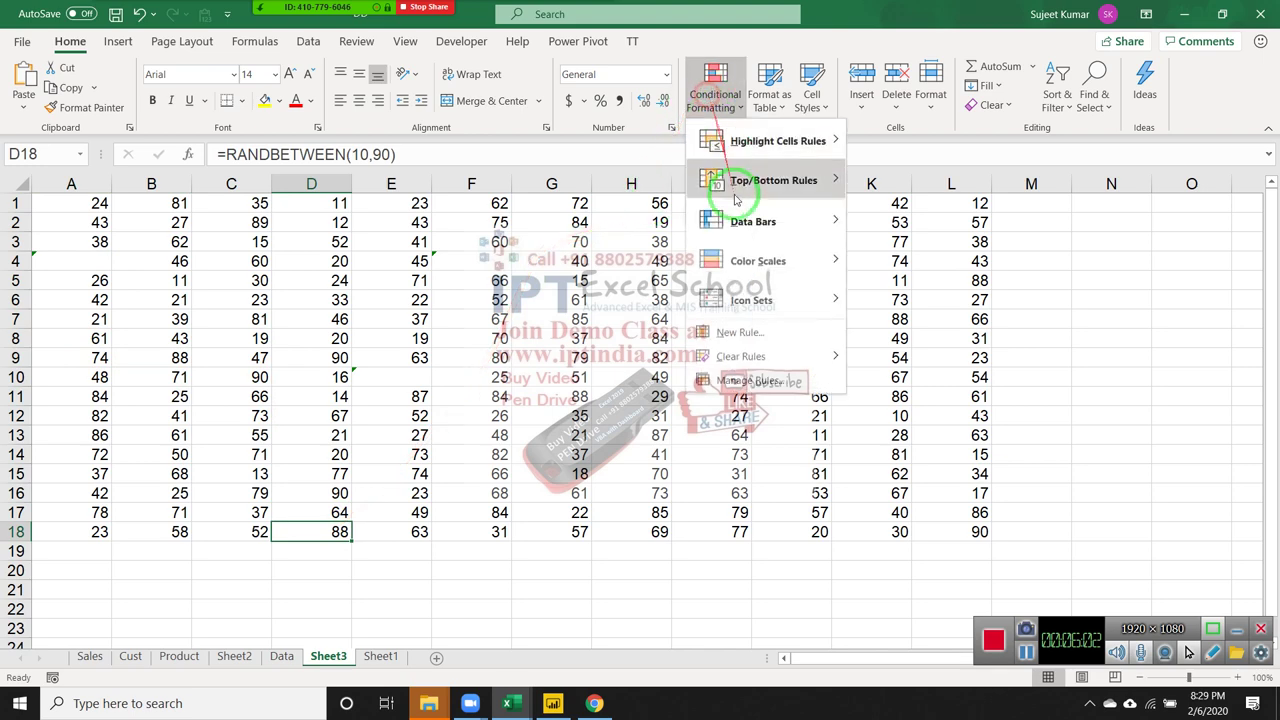
click(768, 383)
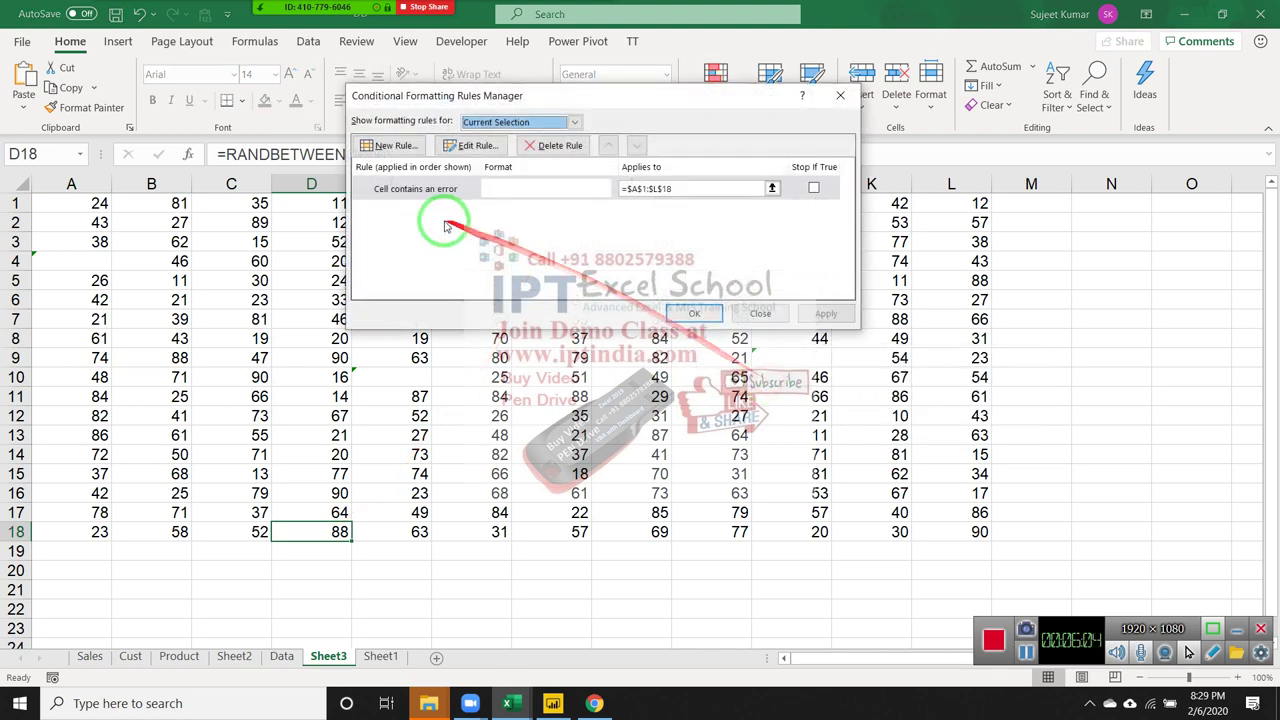
click(407, 149)
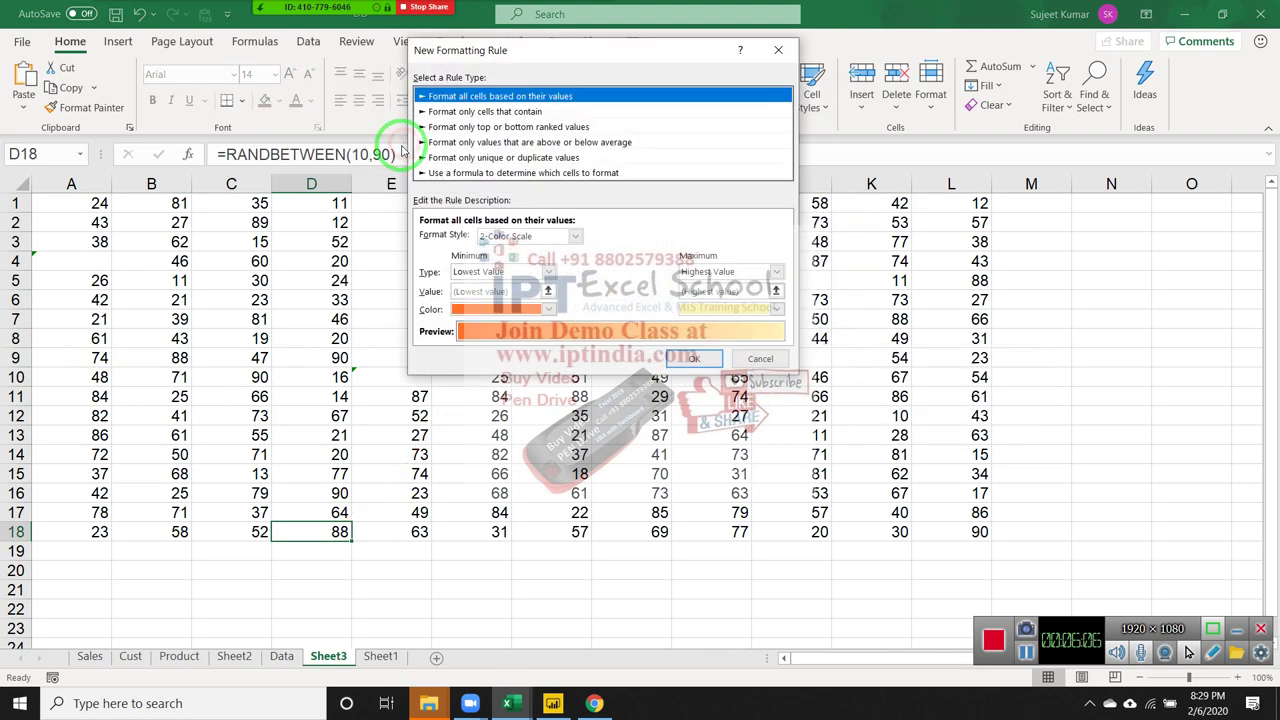
click(458, 112)
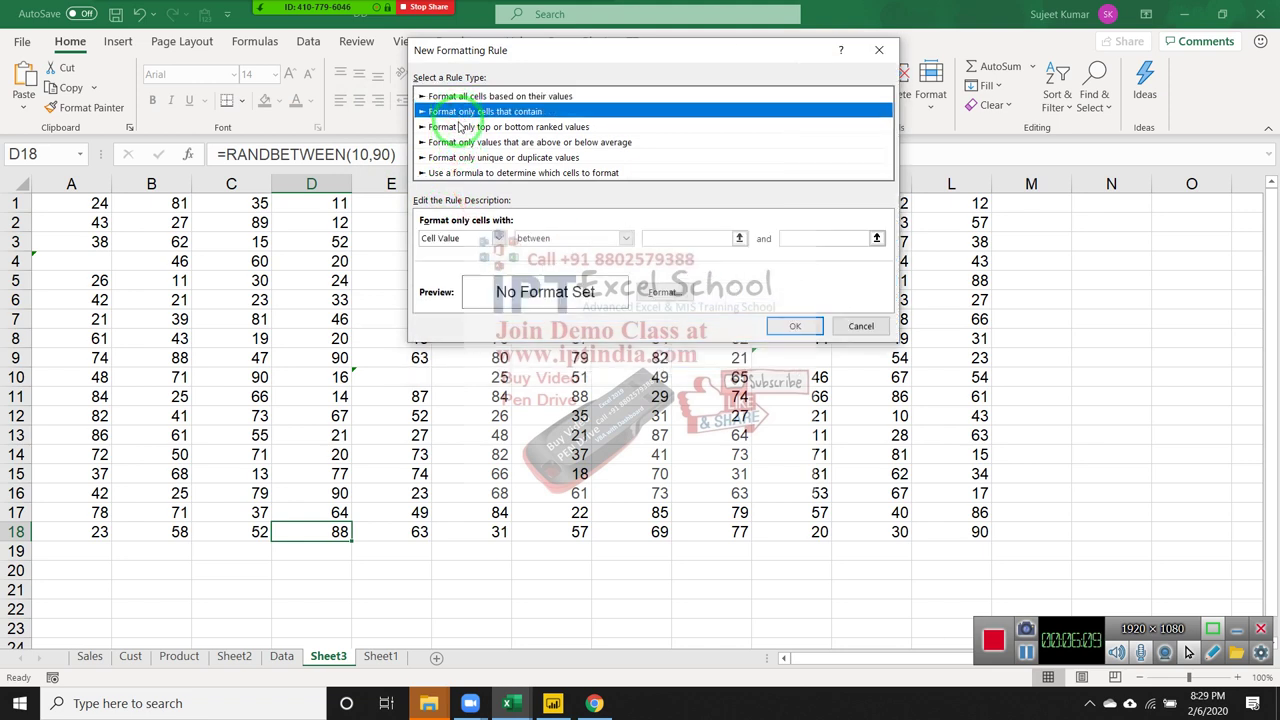
click(482, 240)
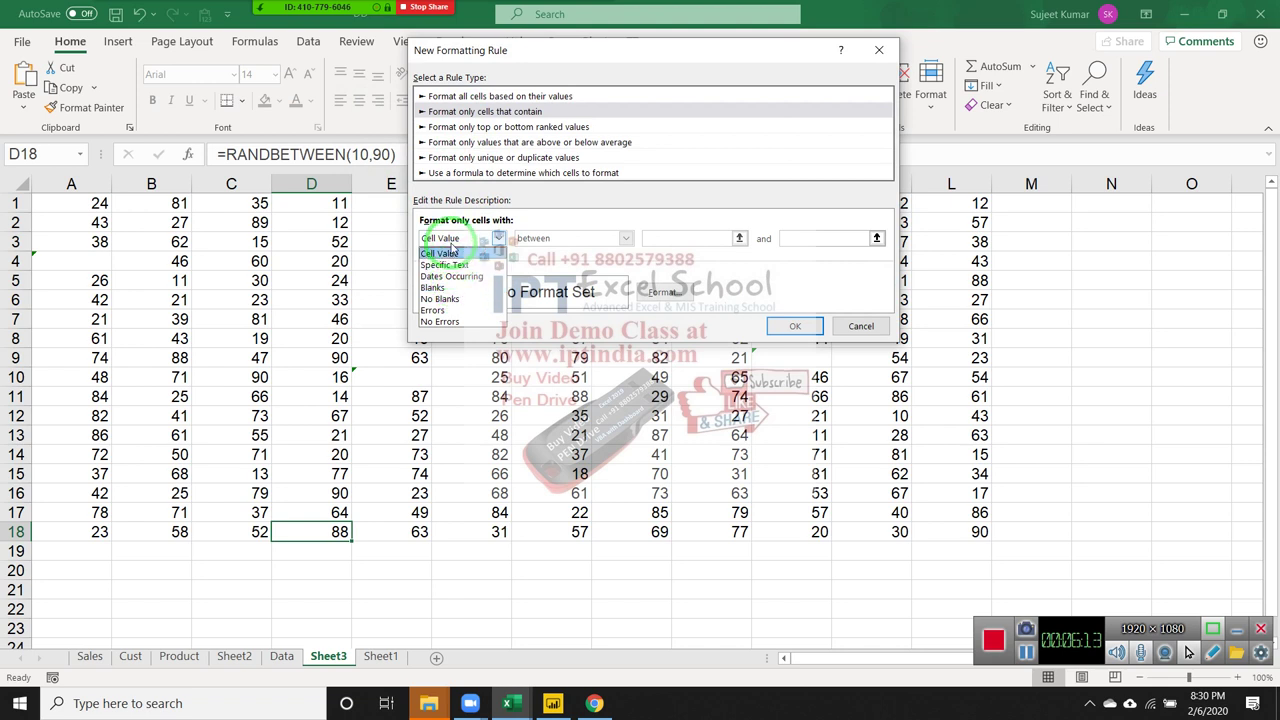
click(436, 128)
click(450, 127)
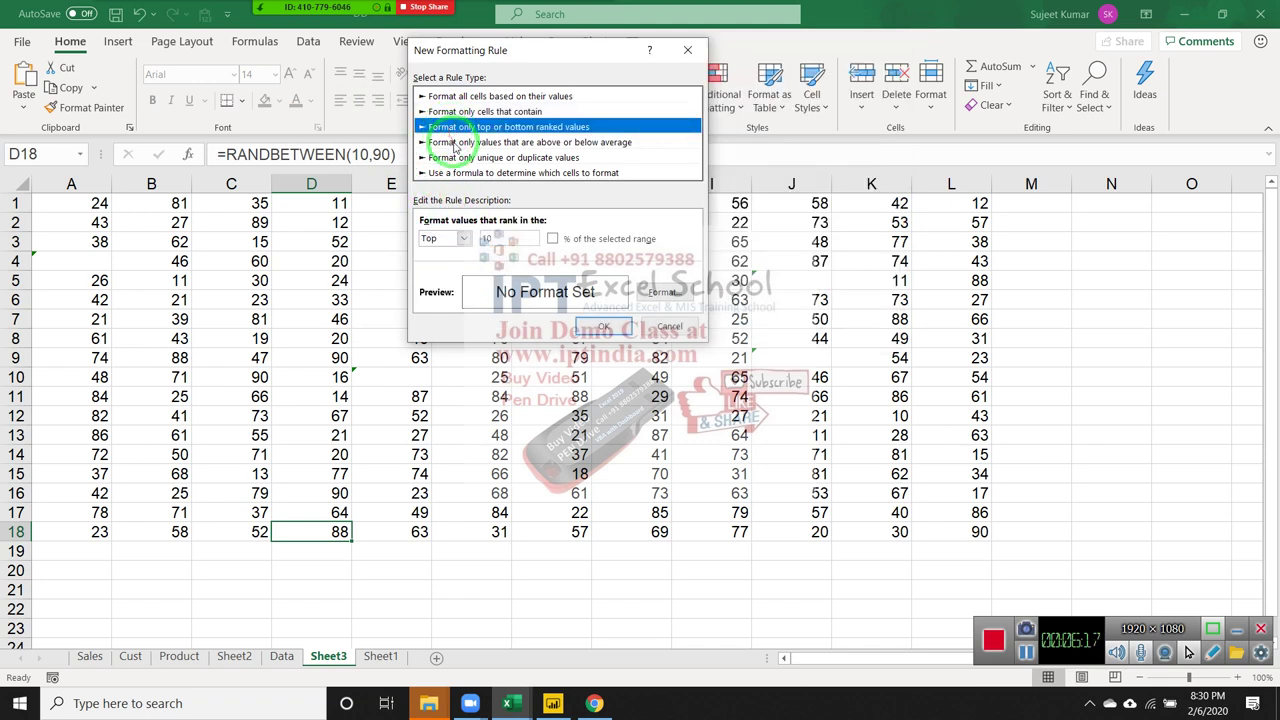
click(450, 142)
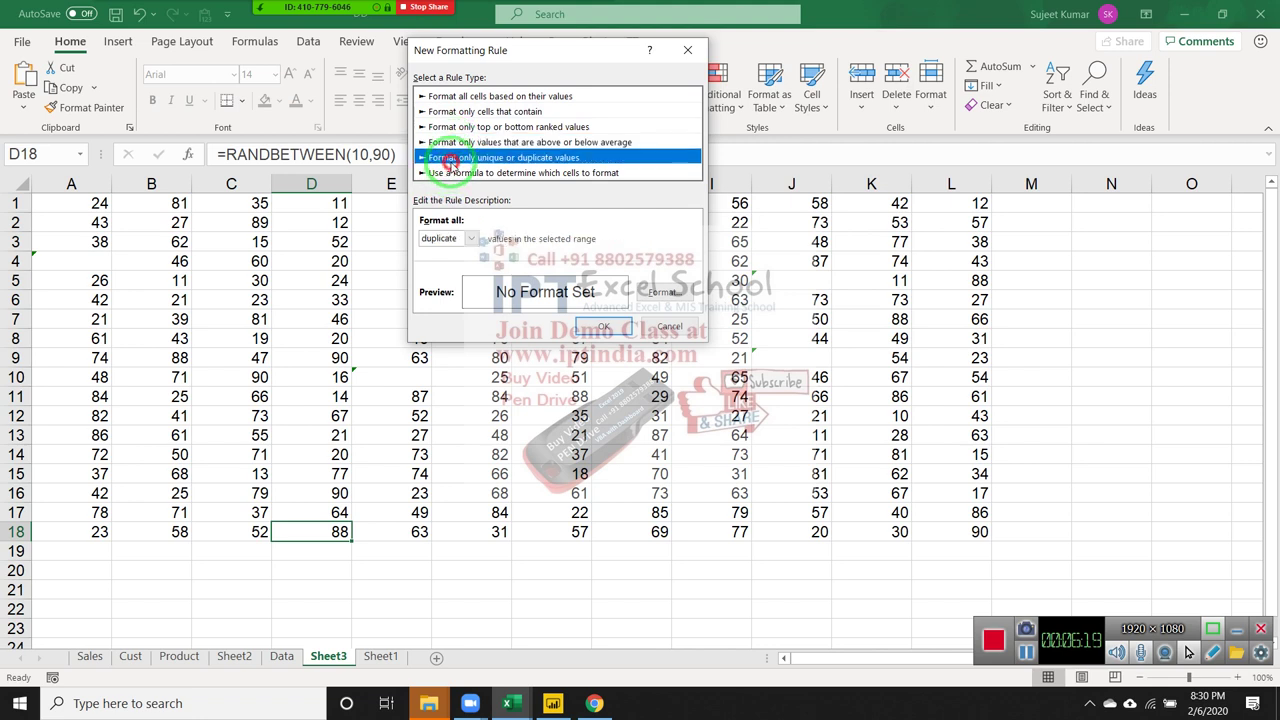
click(451, 160)
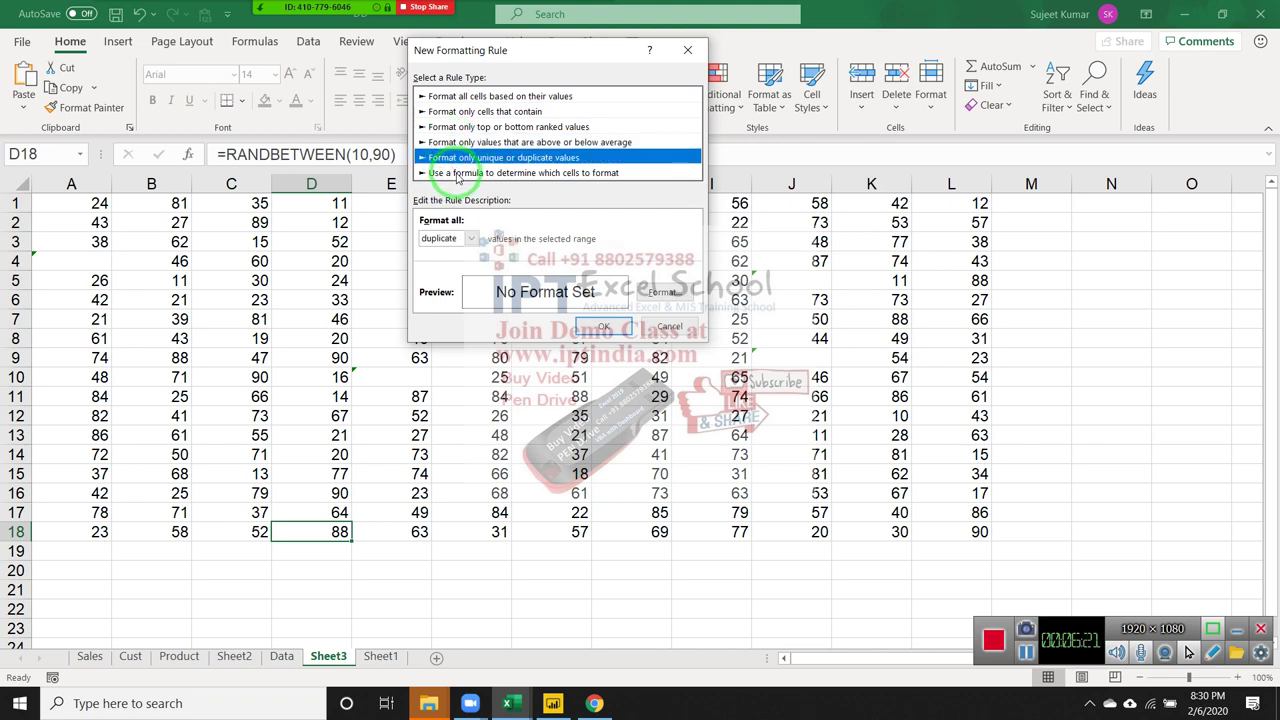
click(457, 175)
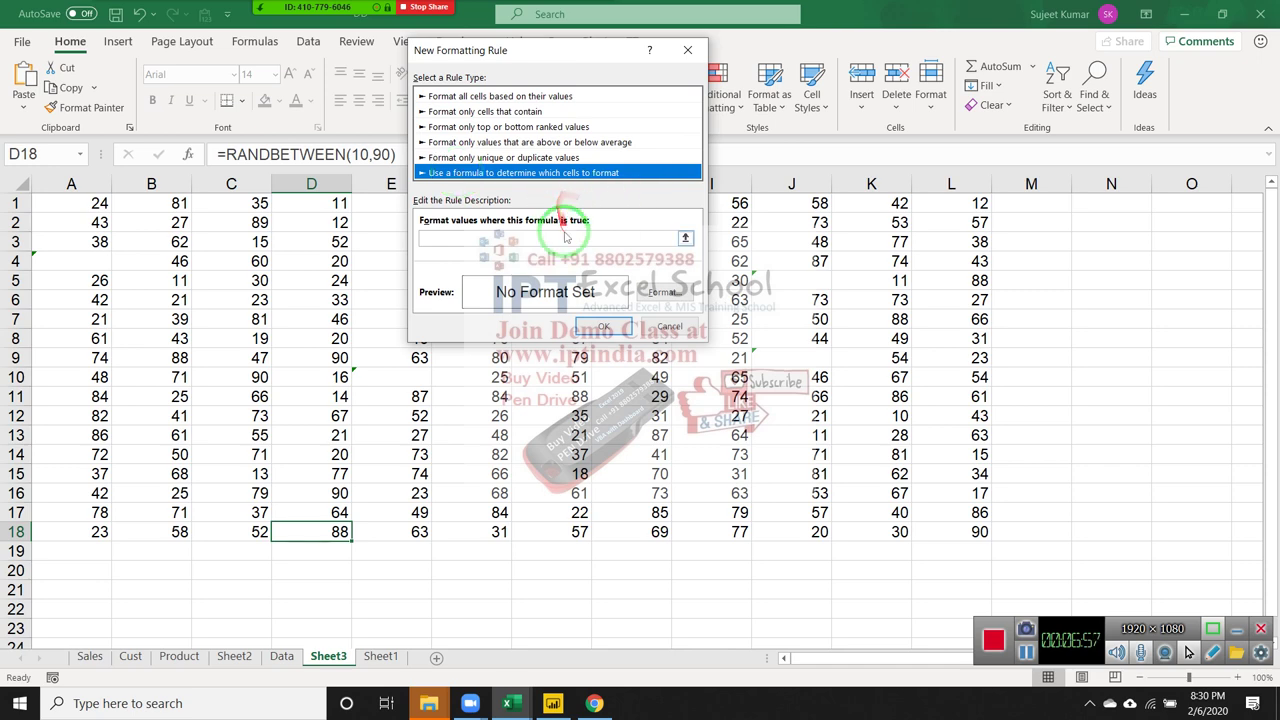
key(Escape)
key(Escape)
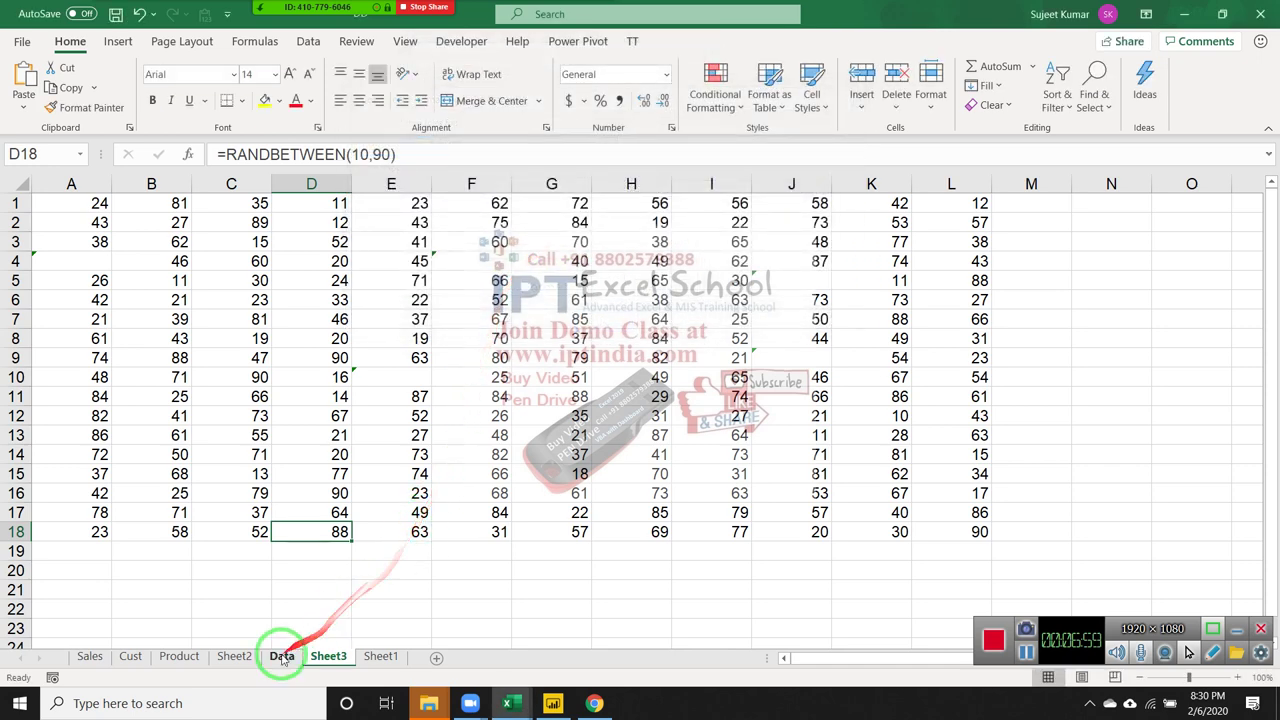
Switch to the Data sheet and select the Tax, GTotal and Total Calls values in row 2
click(281, 657)
click(190, 445)
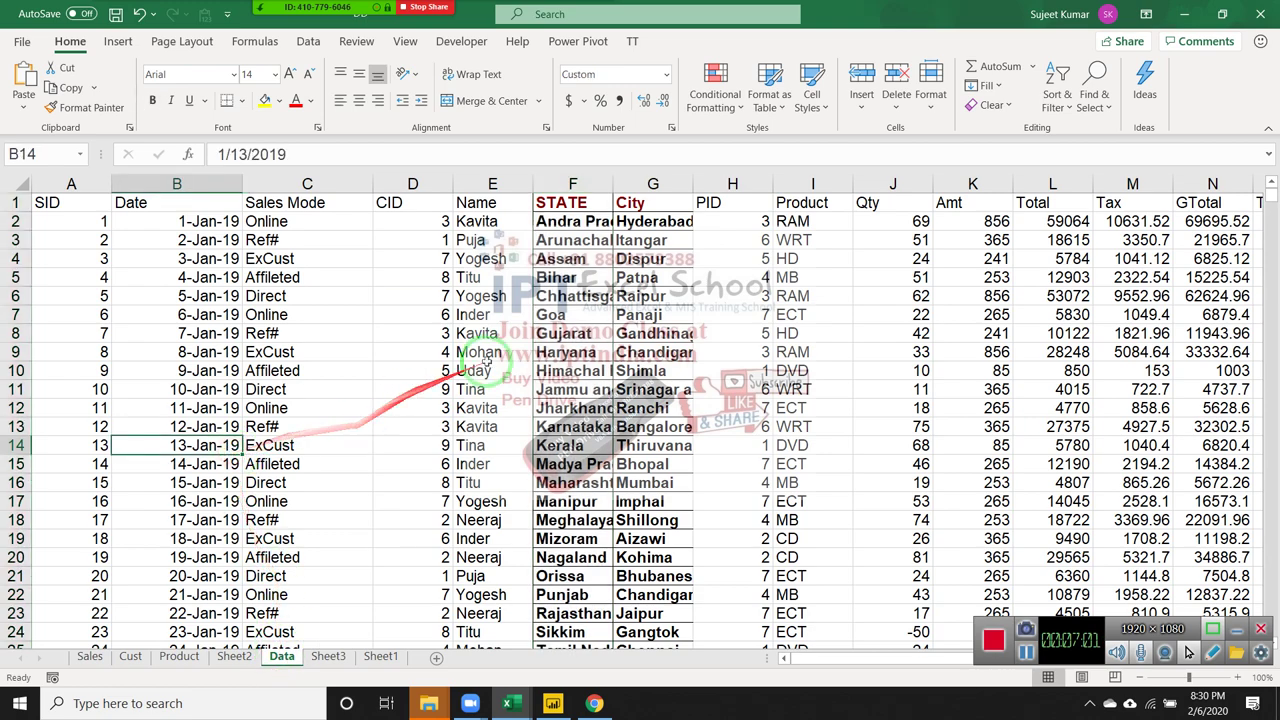
click(1135, 221)
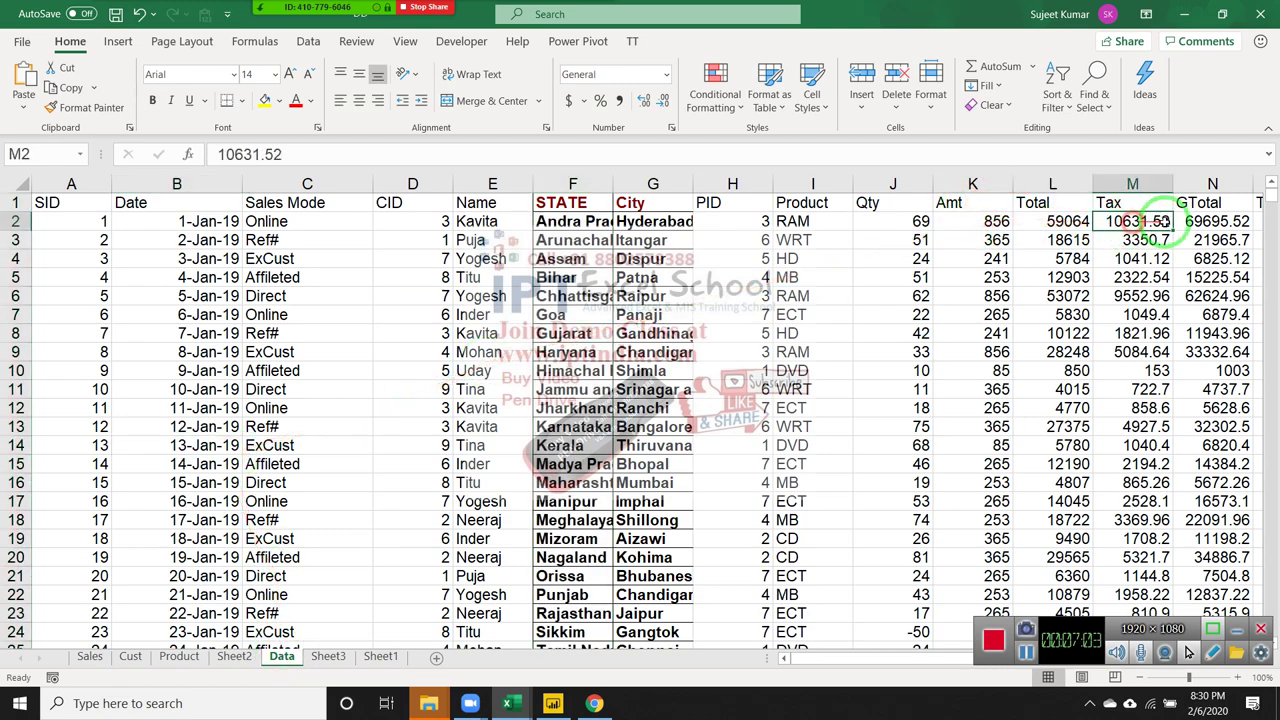
click(1193, 221)
click(1266, 226)
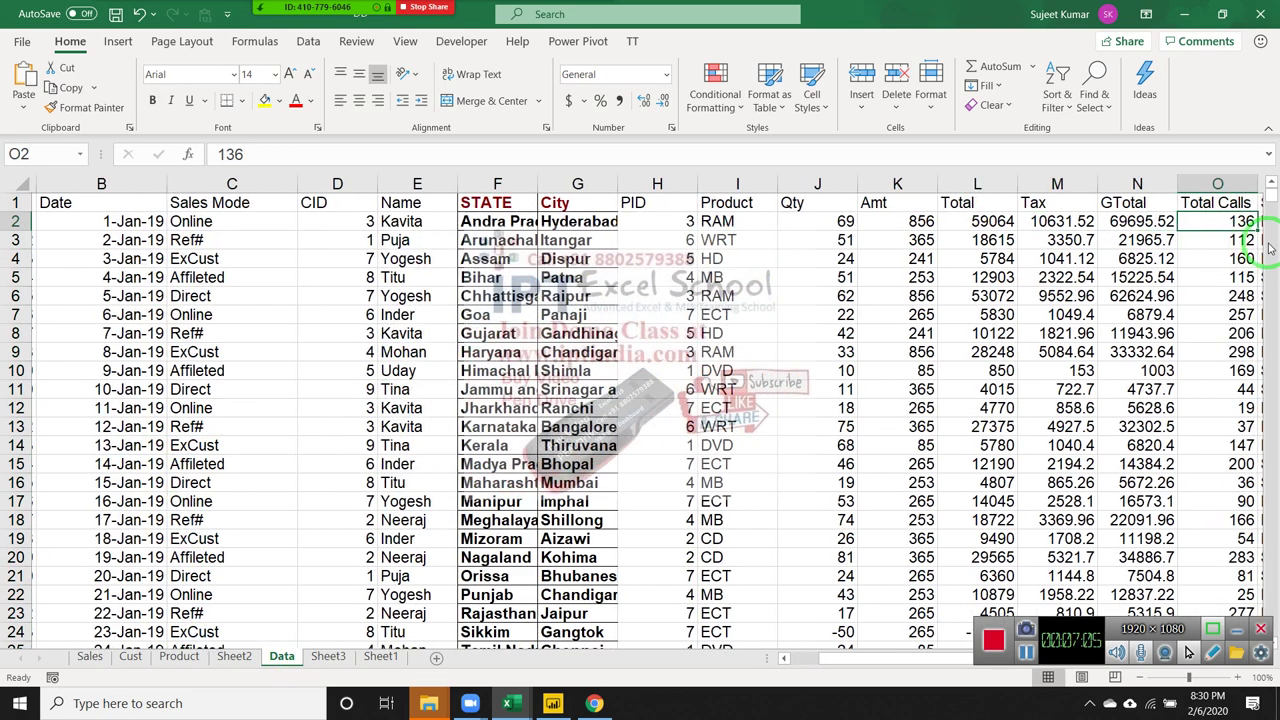
Move along row 2 of the sales table and return to cell A2
key(Left)
key(Right)
key(Right)
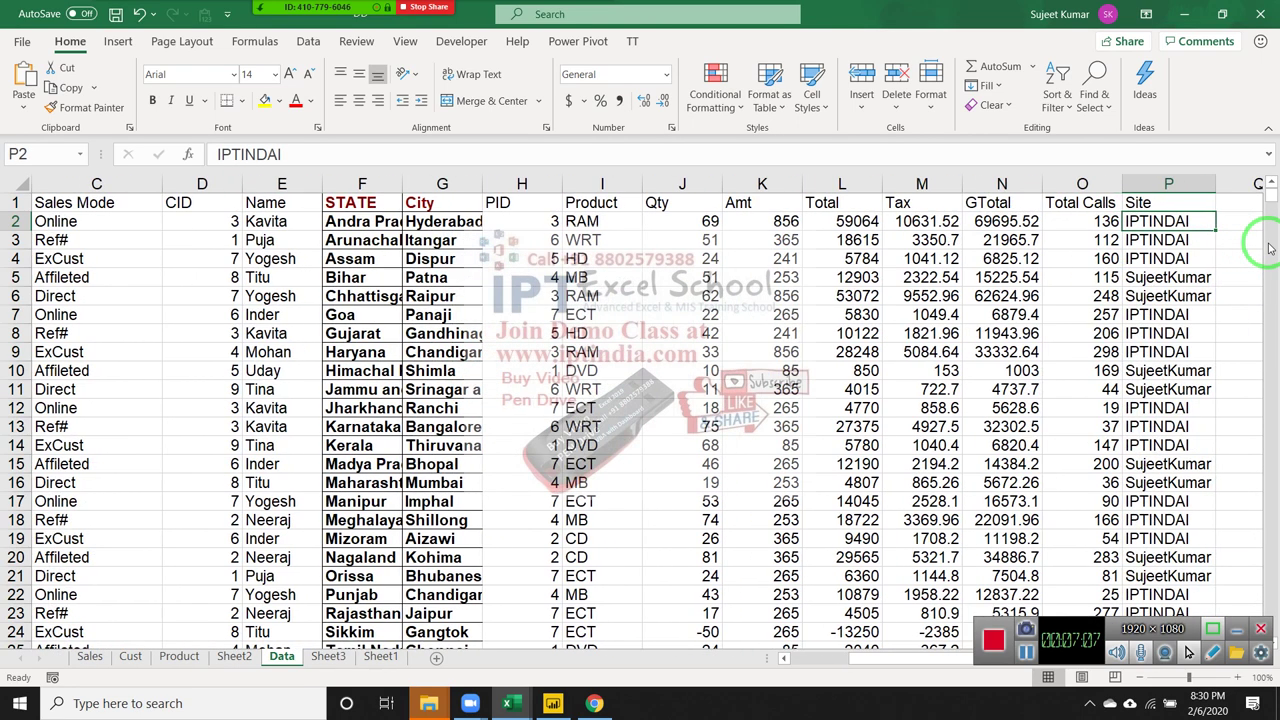
key(Left)
key(Left)
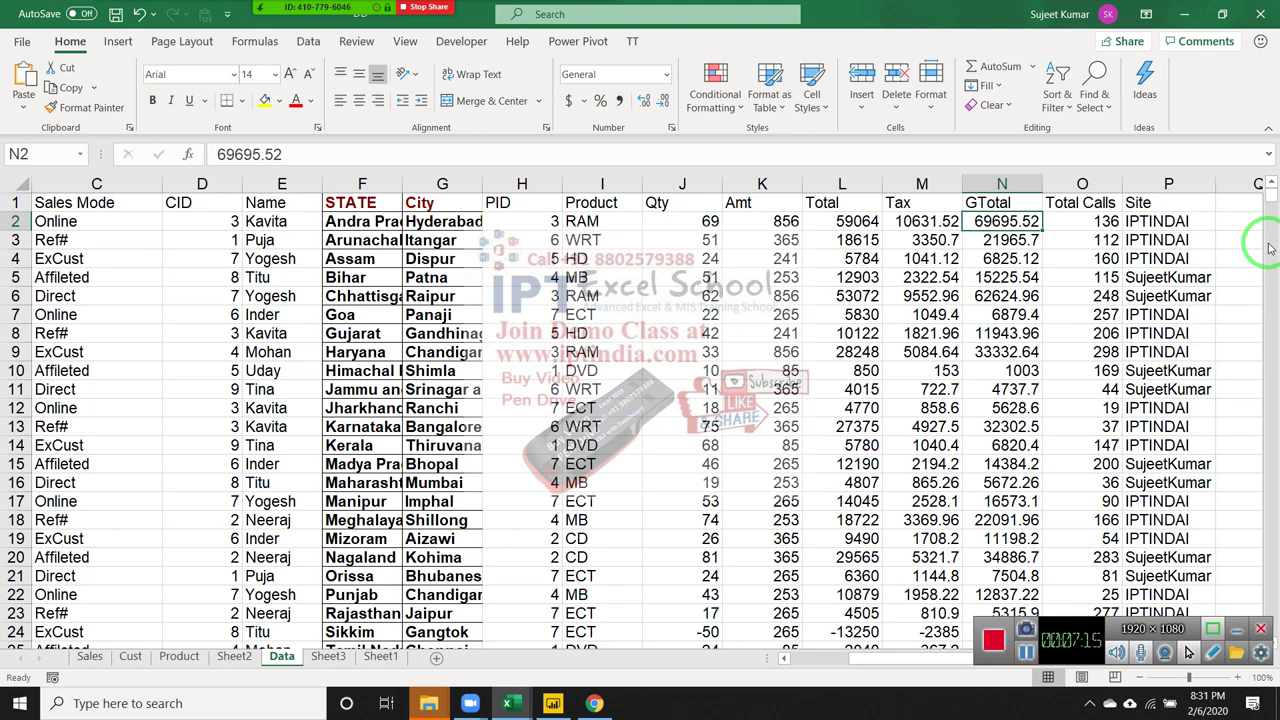
key(Right)
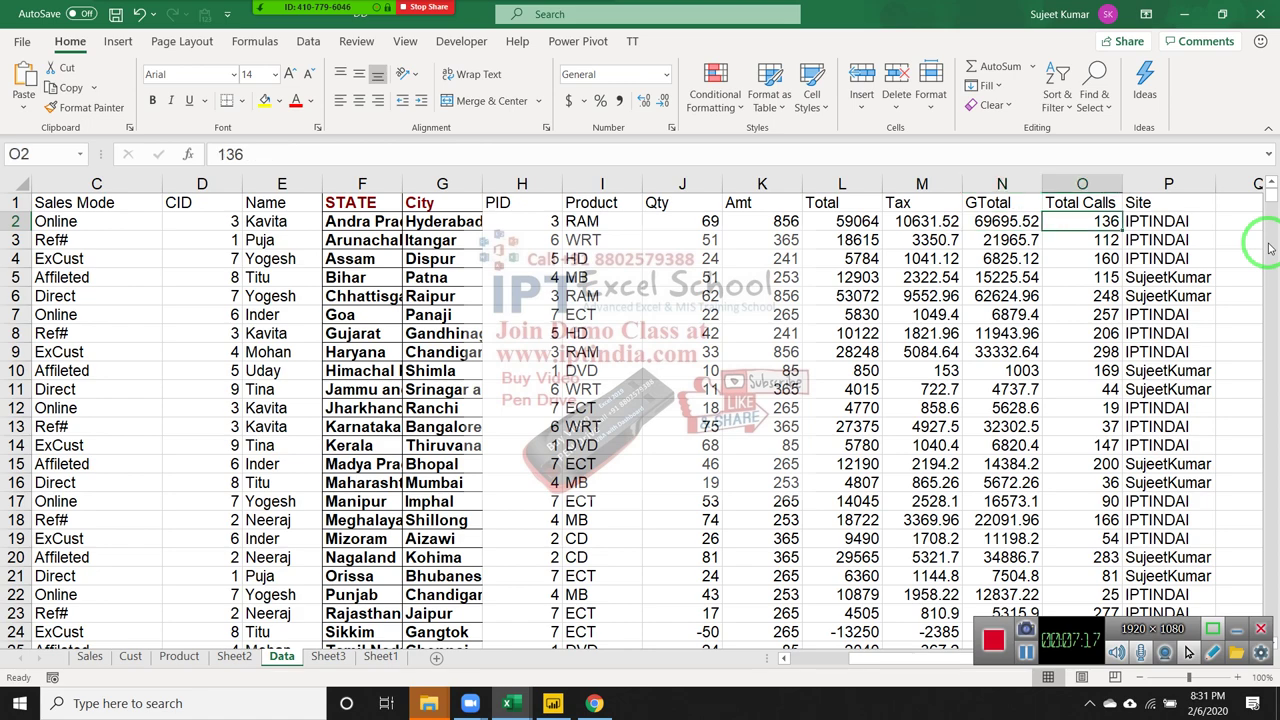
key(Right)
key(shift+Home)
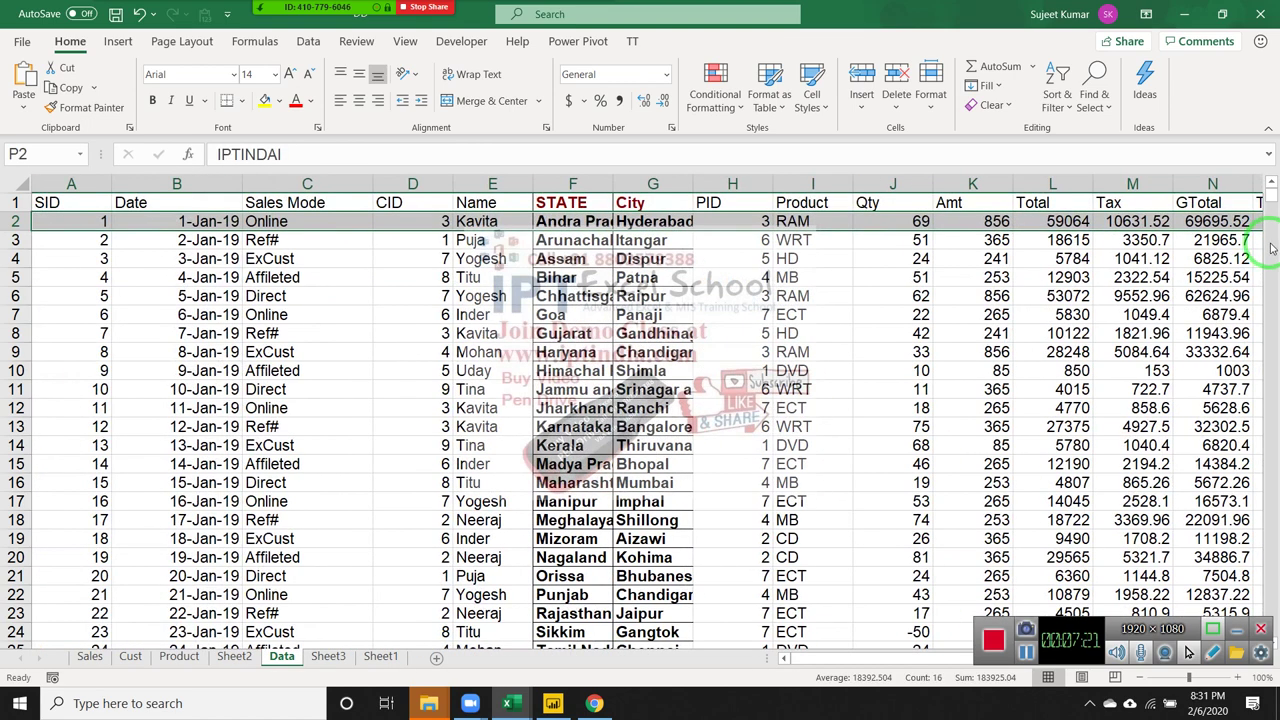
key(Left)
key(Home)
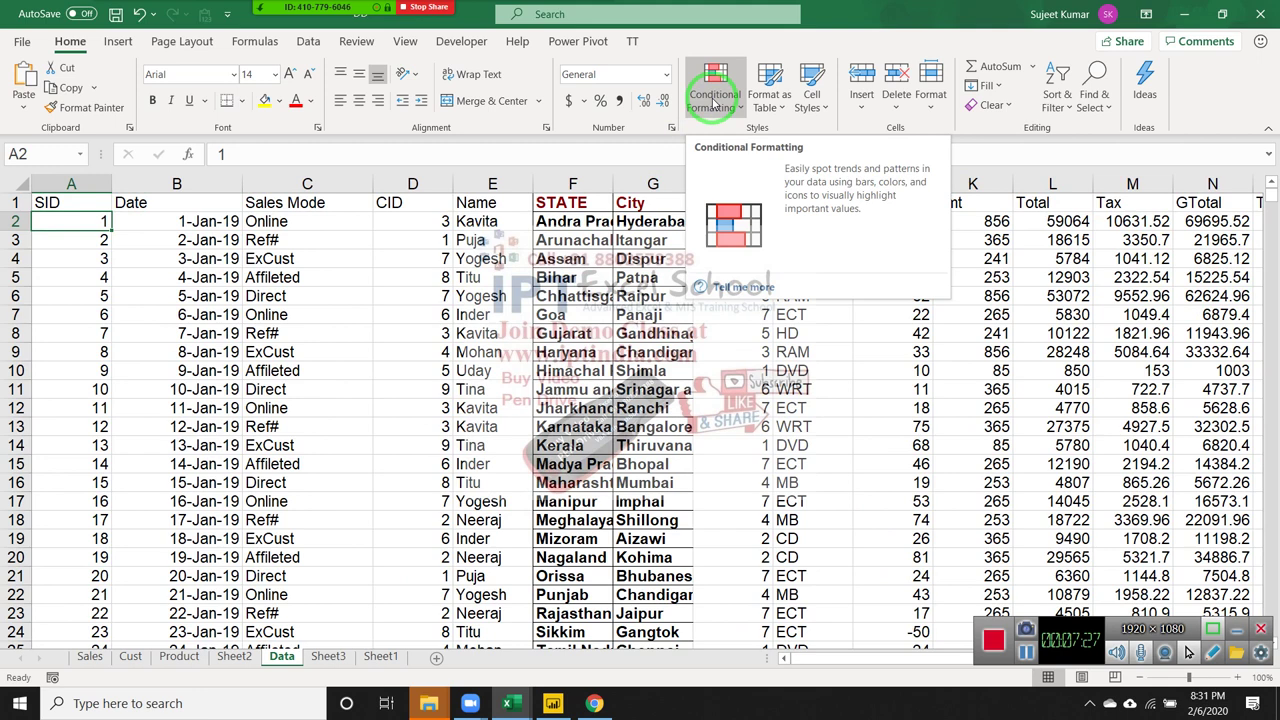
Start a formula-based conditional formatting rule with the formula =$N2*10%>15000
click(714, 103)
click(757, 325)
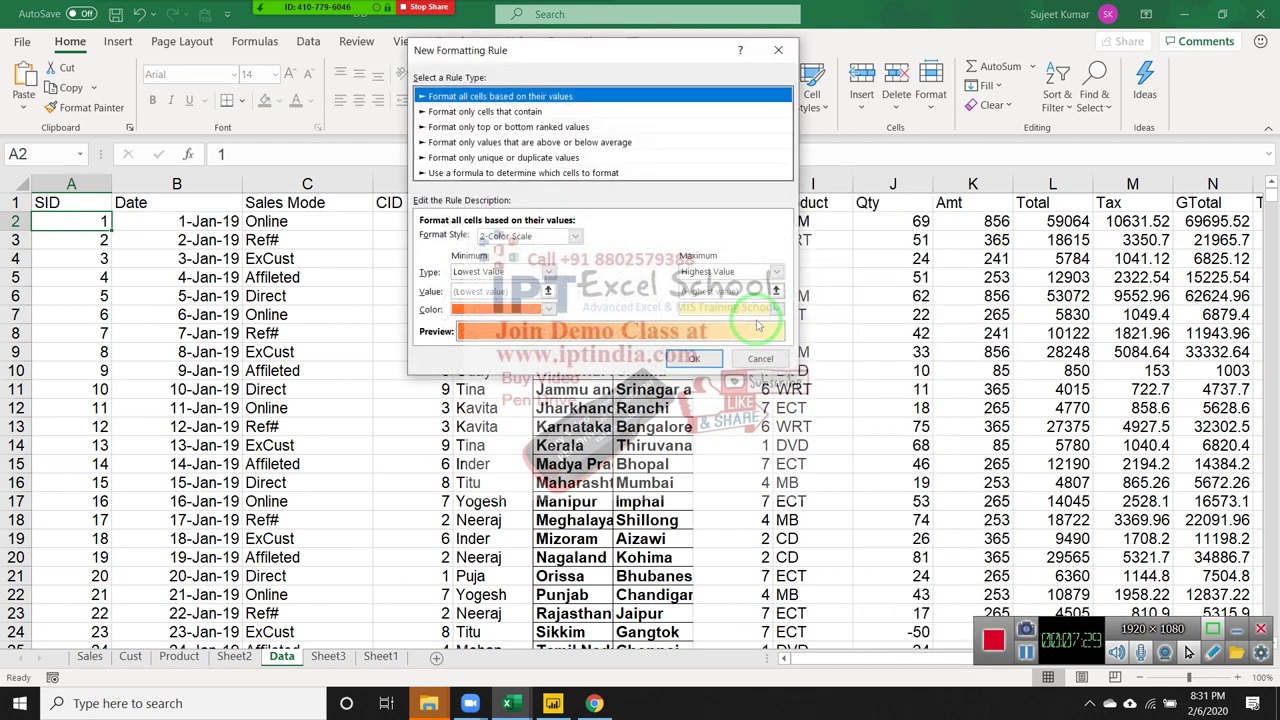
click(560, 172)
click(553, 237)
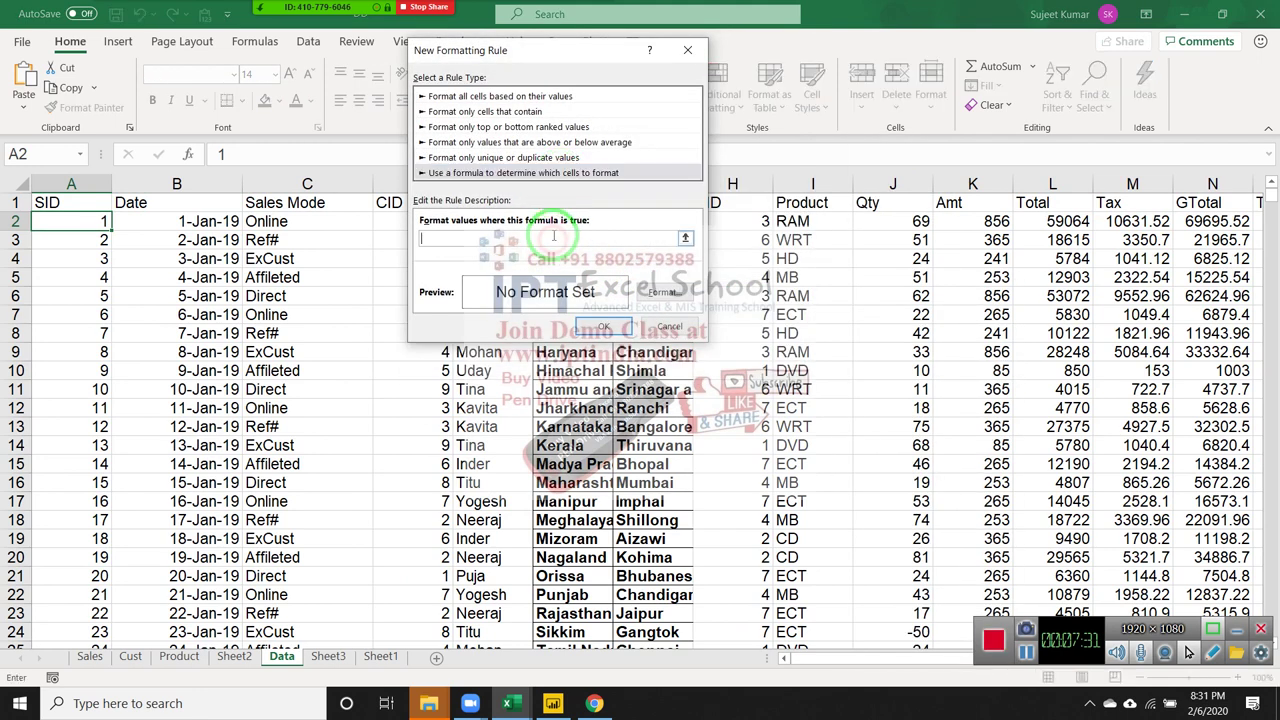
text(=)
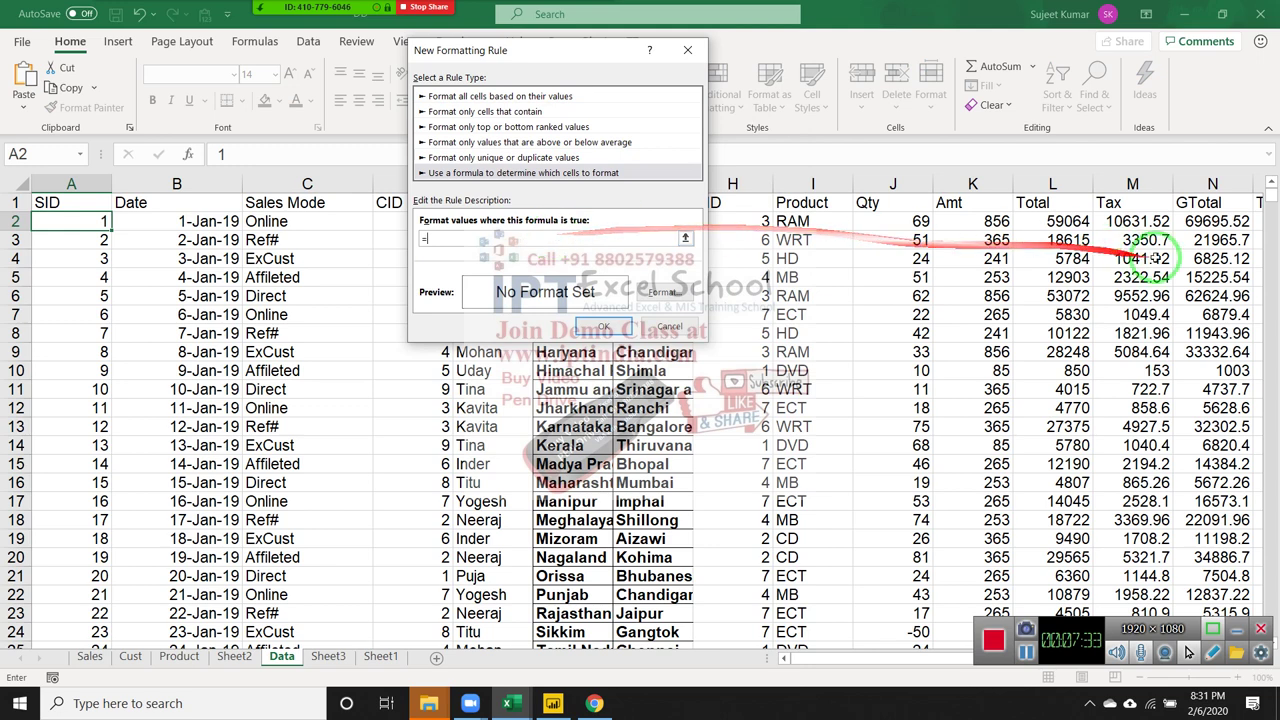
click(1218, 221)
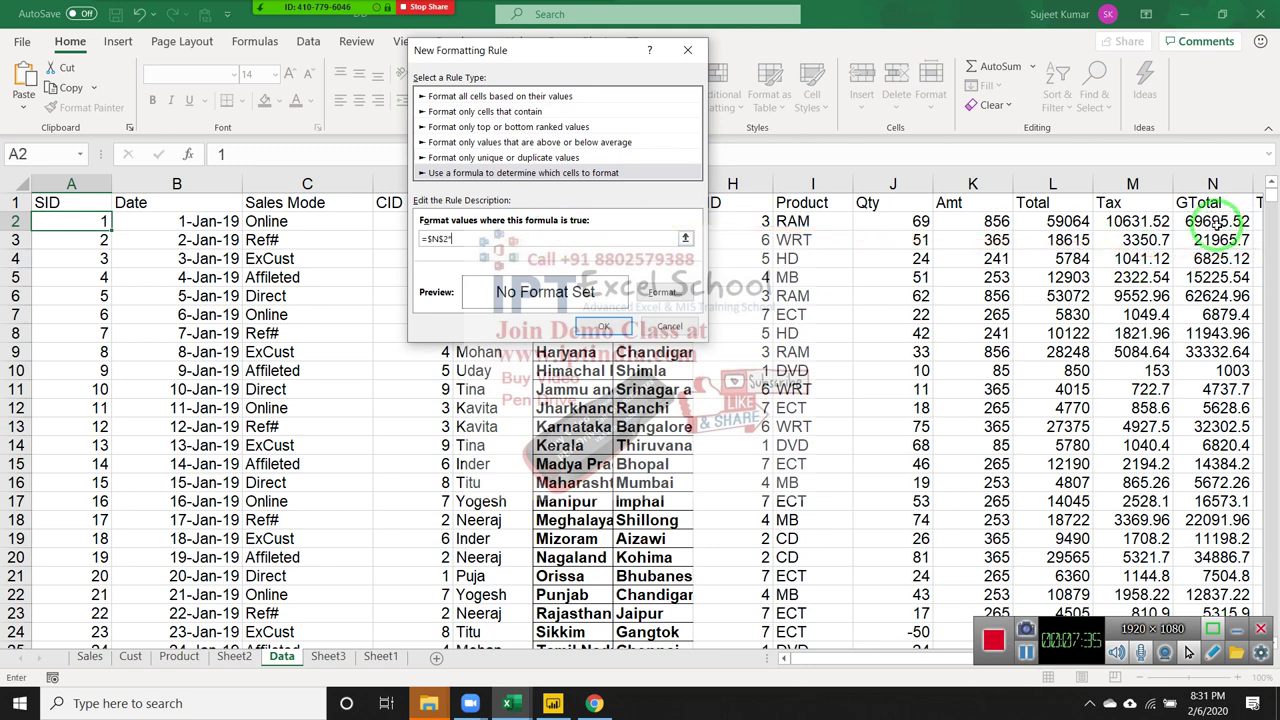
text(10%)
text(>50)
text(00)
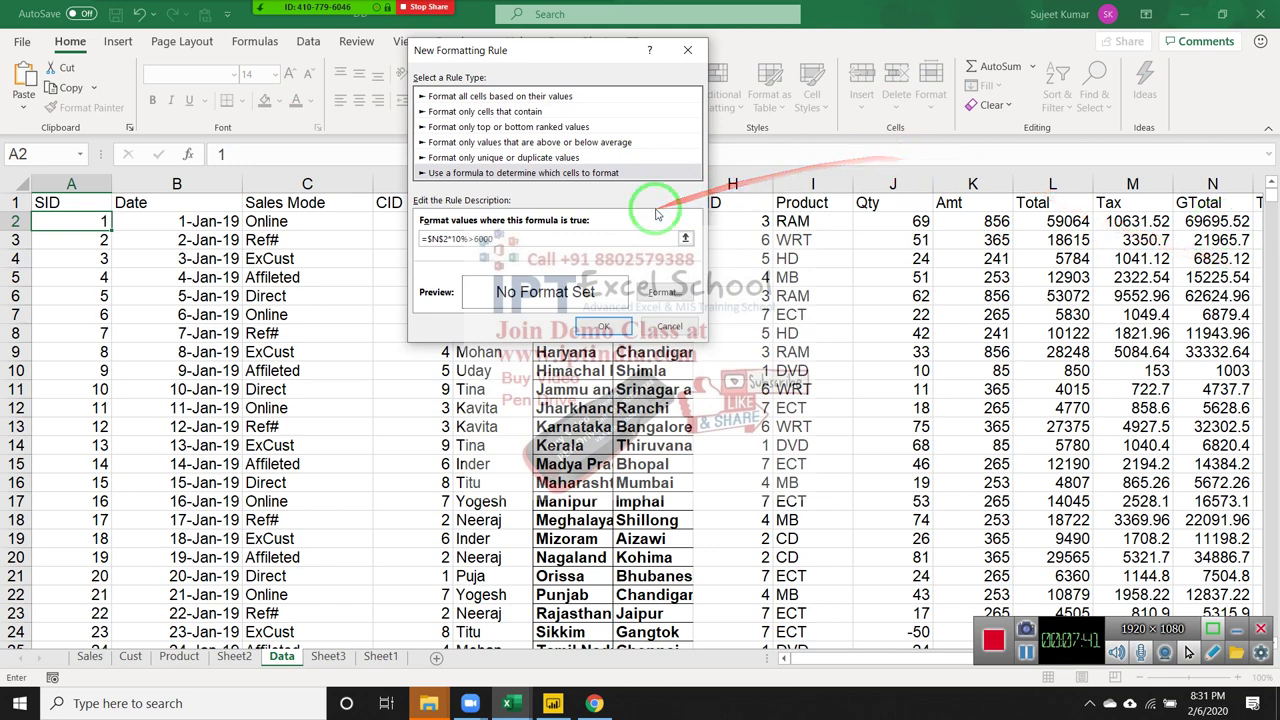
key(BackSpace)
key(BackSpace)
key(BackSpace)
key(BackSpace)
text(150)
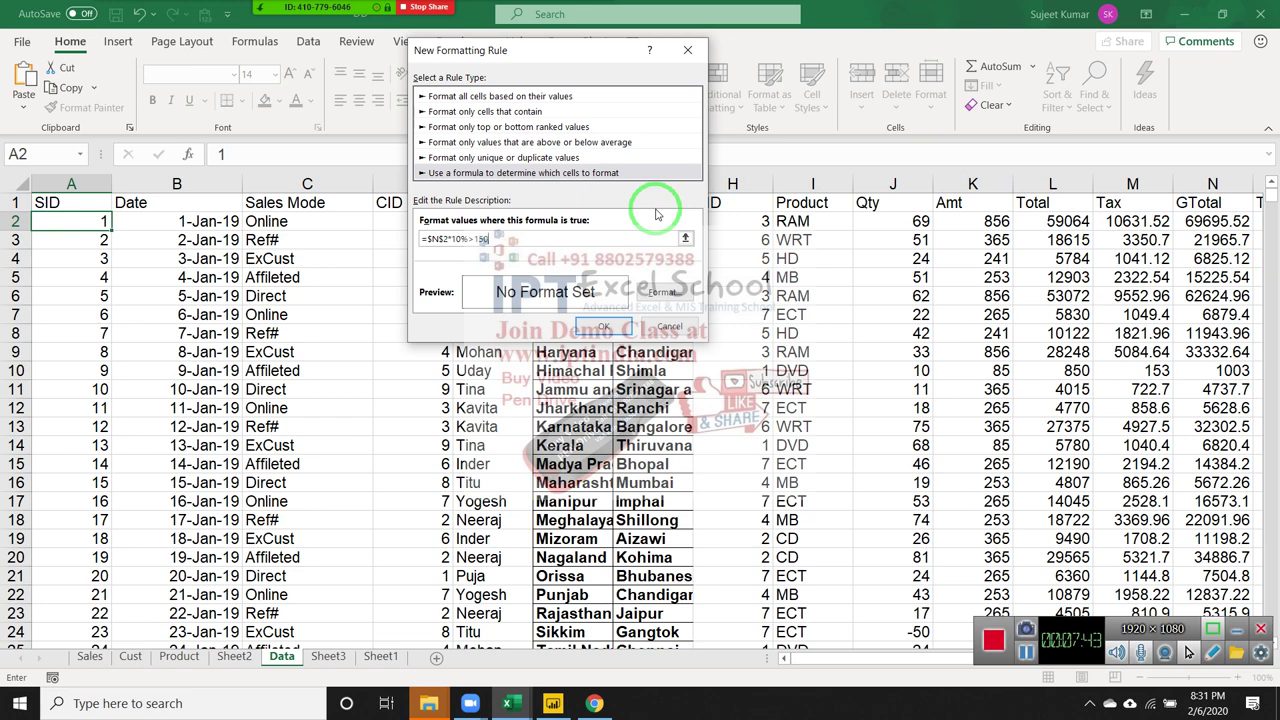
text(00)
click(439, 239)
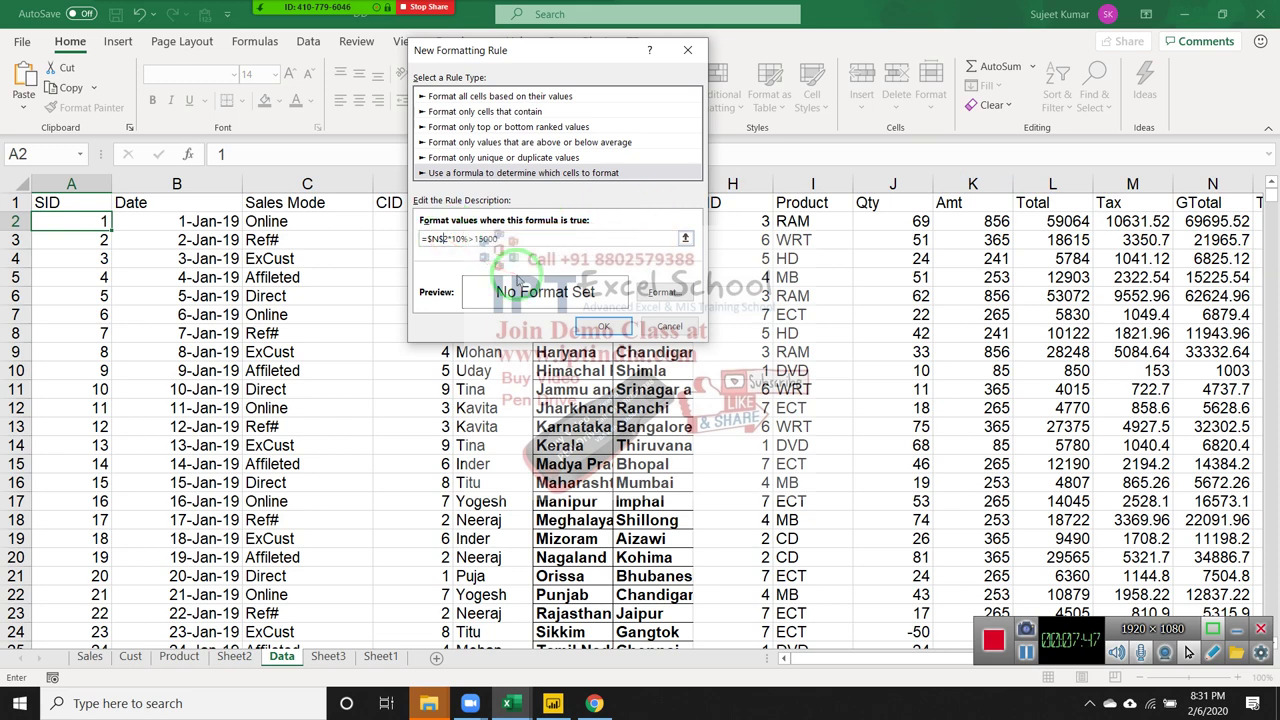
key(BackSpace)
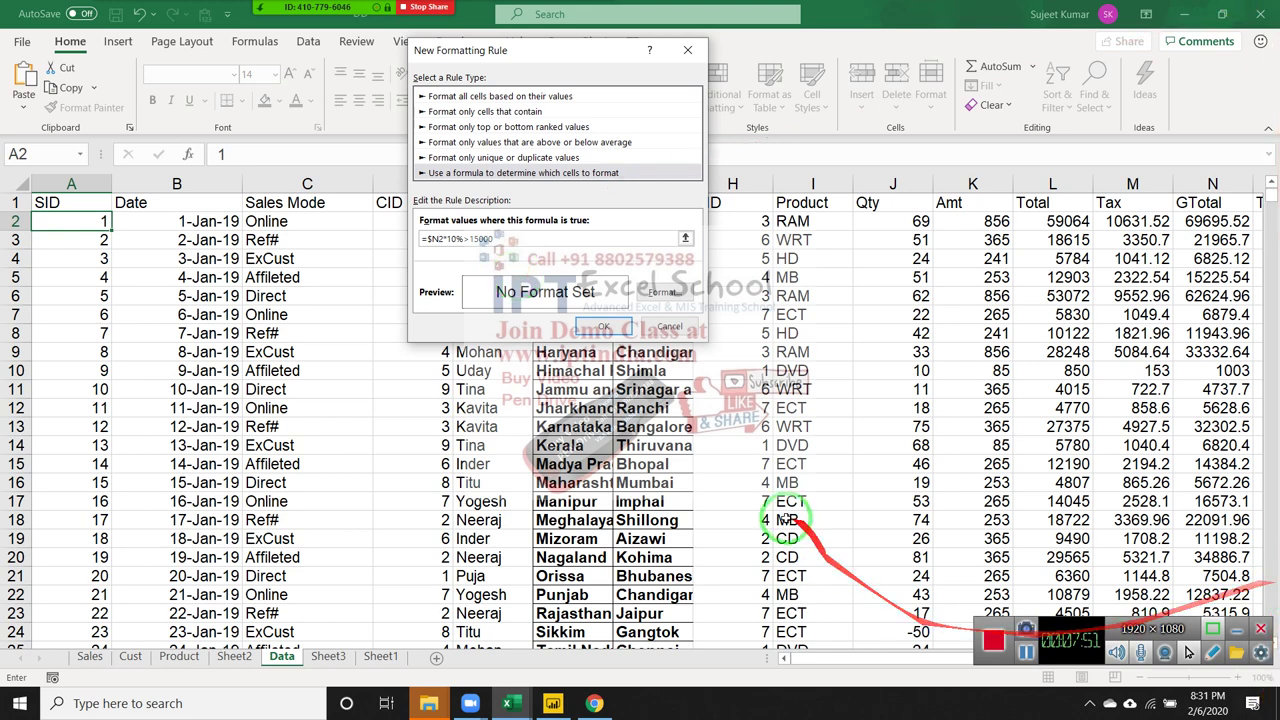
Give the rule a green fill format
click(662, 292)
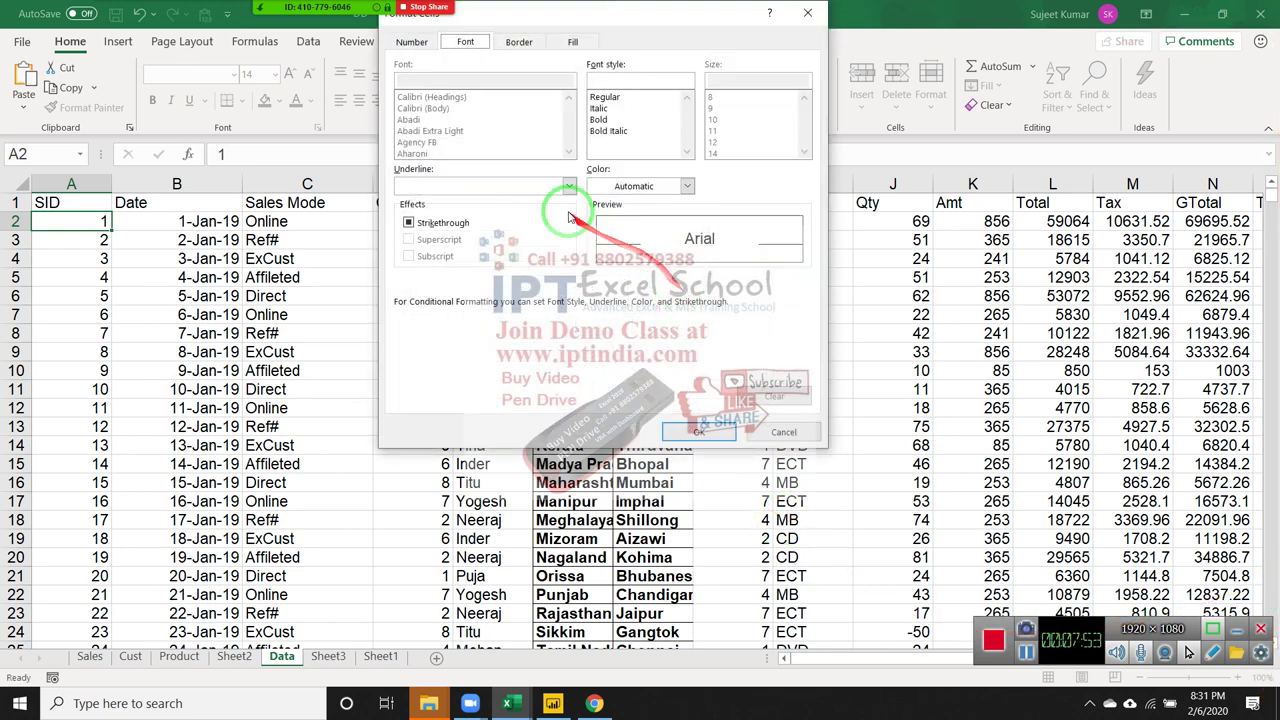
click(519, 41)
click(573, 41)
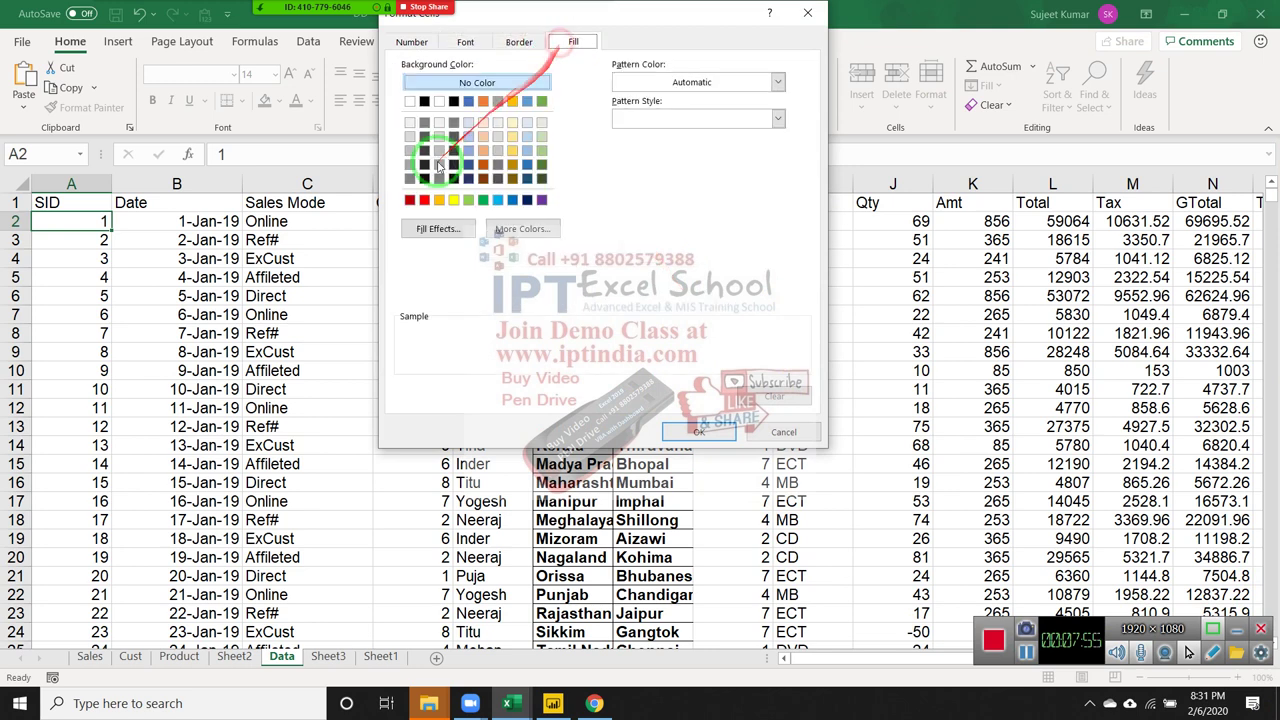
click(483, 200)
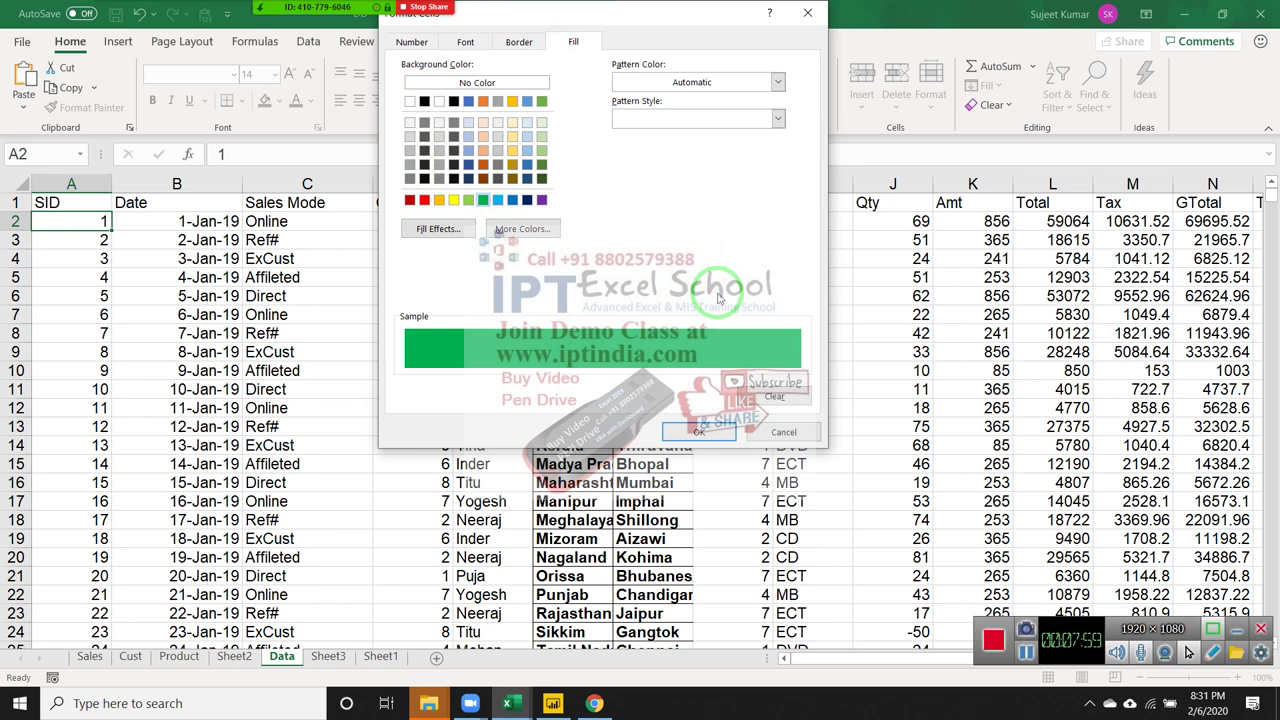
click(699, 432)
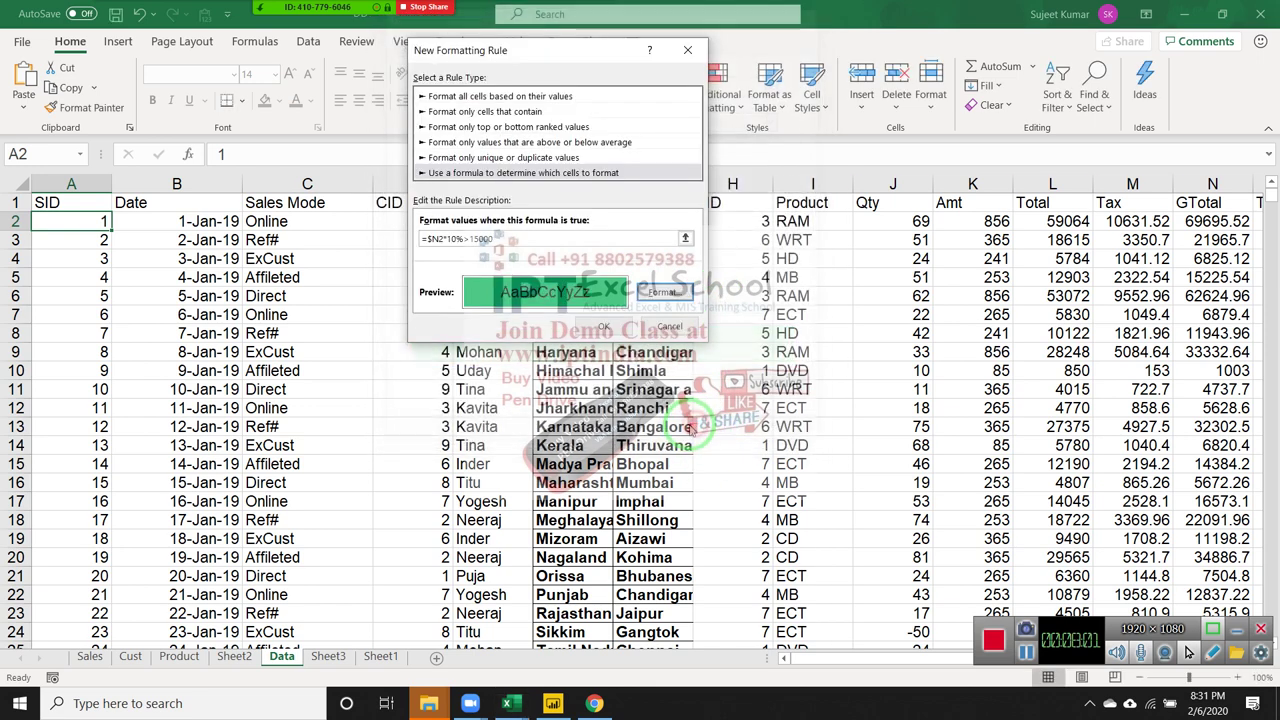
Save the green rule and copy A2's formatting across the table through row 31
click(608, 328)
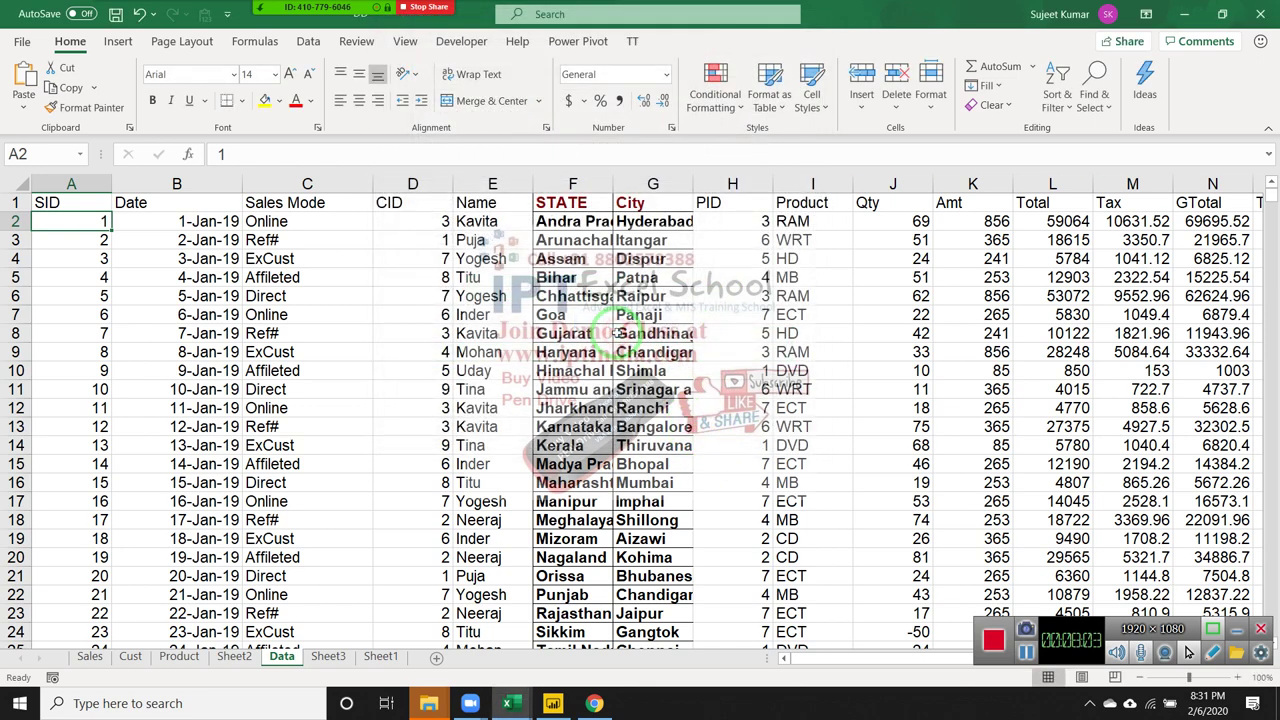
click(85, 107)
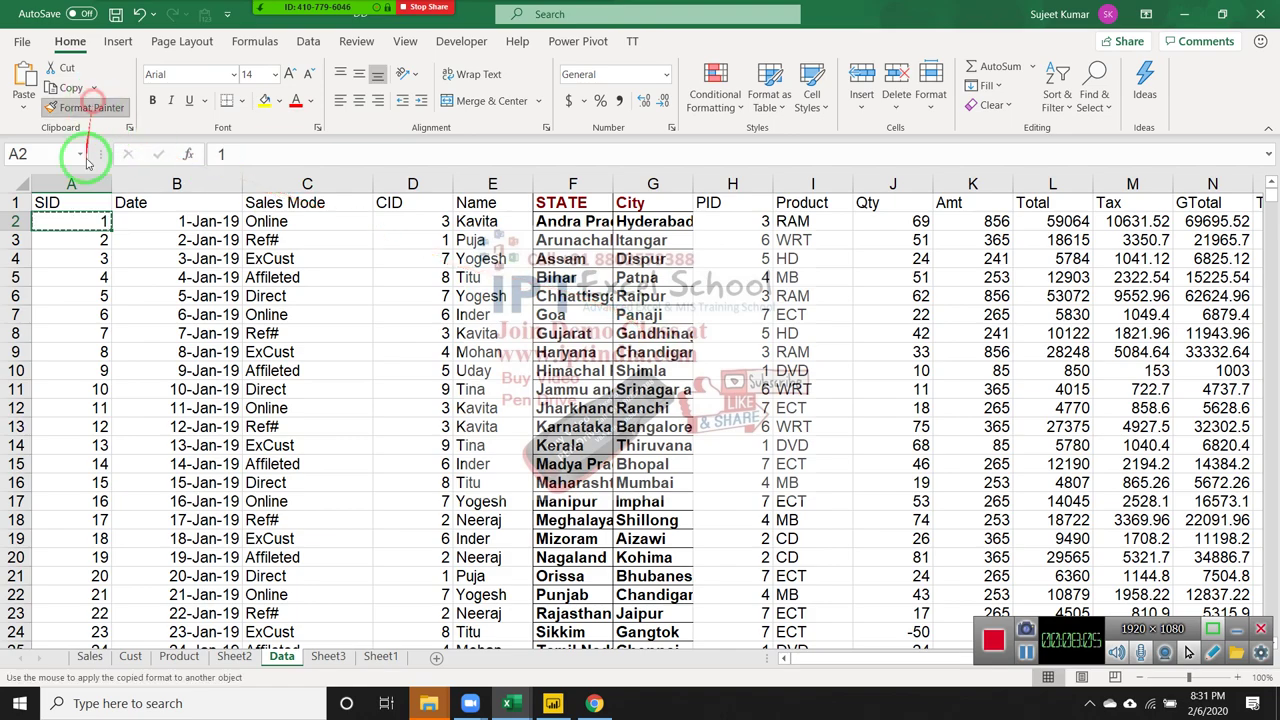
drag(70, 221, 1275, 580)
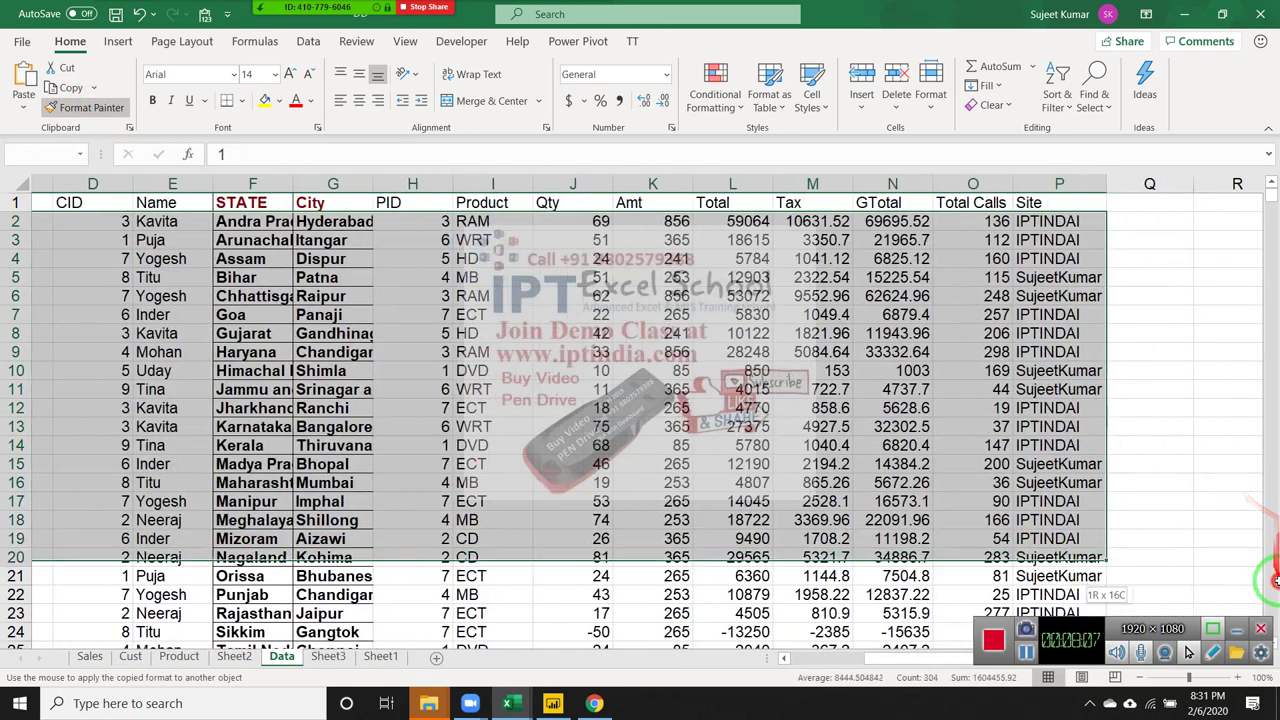
mouse_move(1275, 580)
mouse_down()
mouse_move(1007, 644)
mouse_move(1010, 590)
mouse_up()
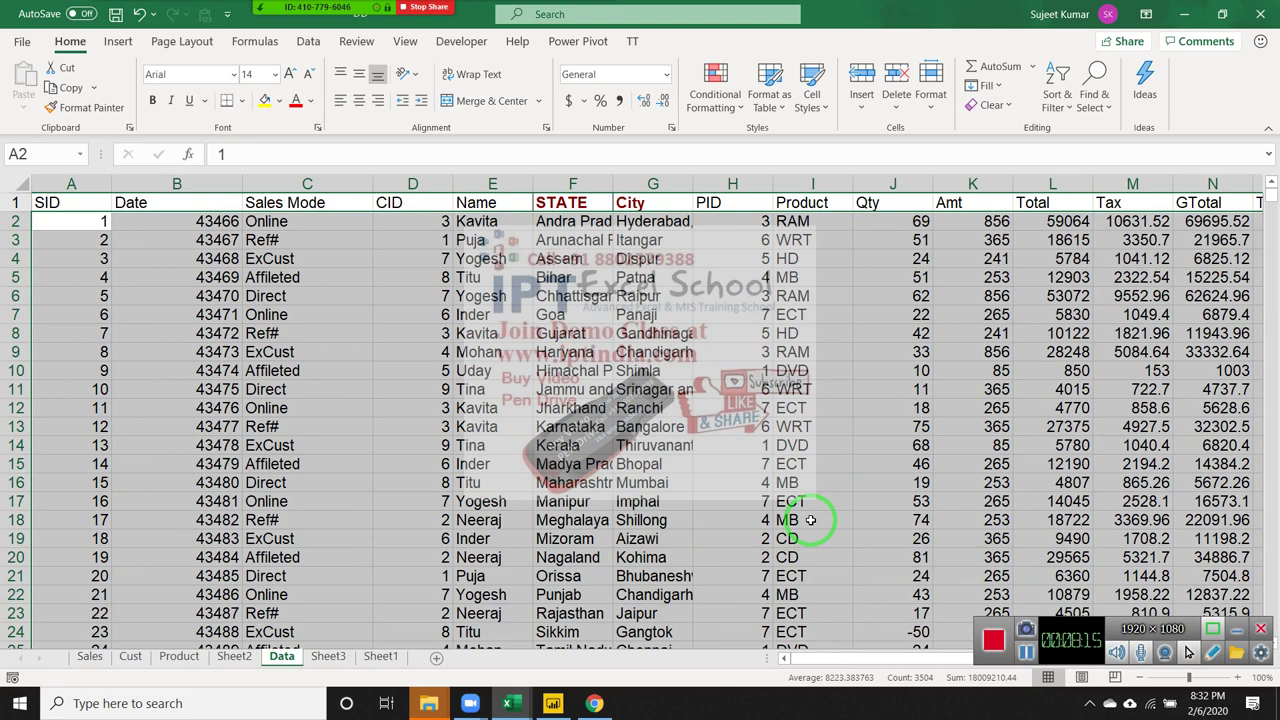
key(Right)
key(Right)
key(Right)
key(Right)
key(Right)
key(Right)
key(Right)
key(Right)
key(Right)
key(Right)
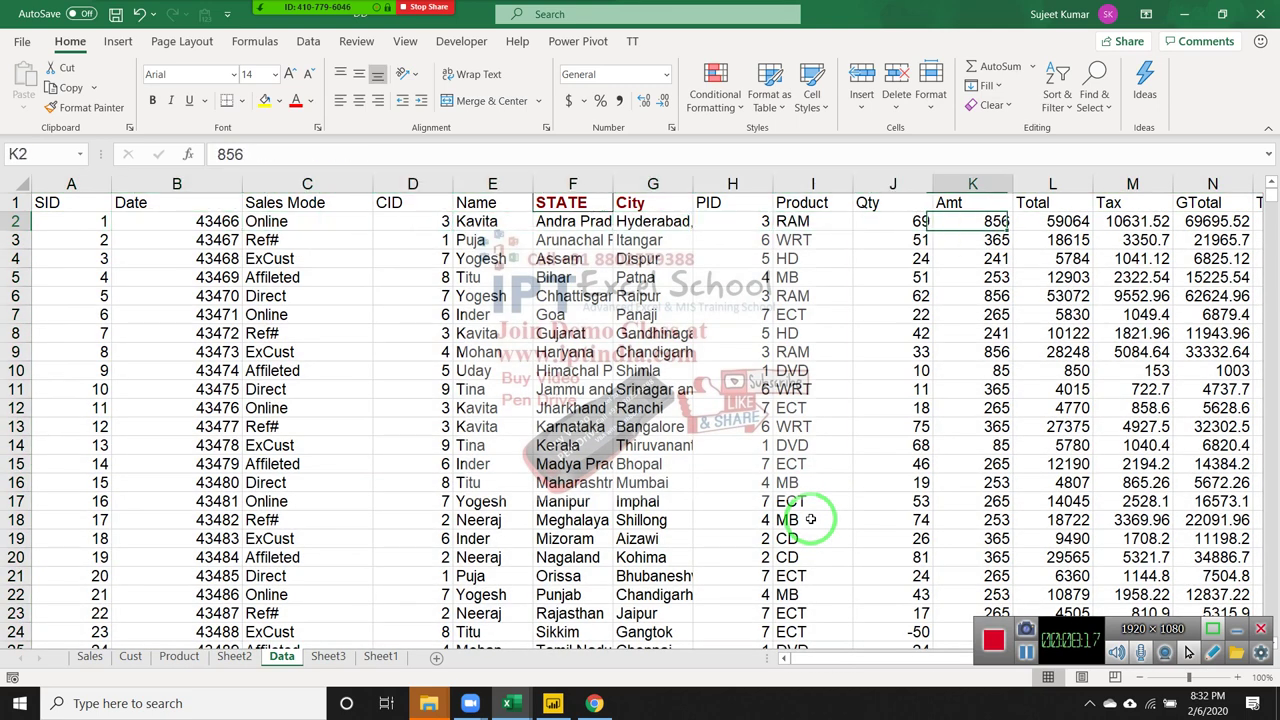
key(Right)
key(Right)
key(Right)
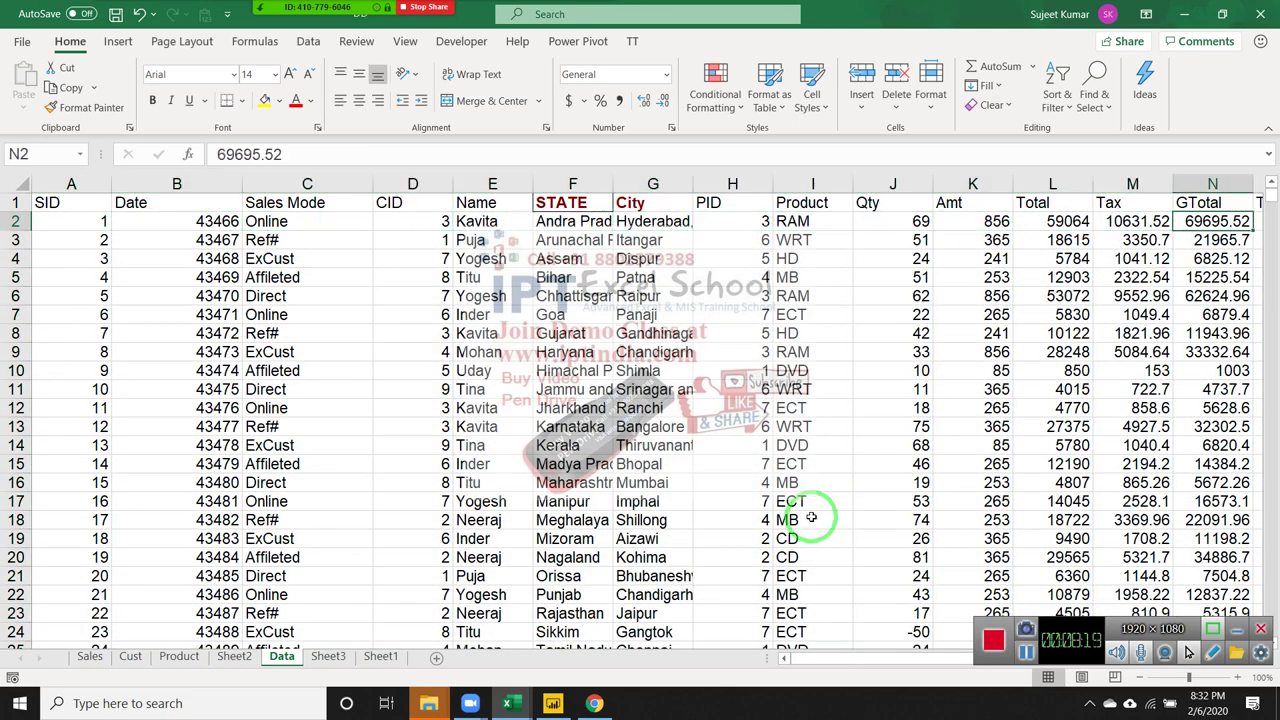
key(Down)
key(Down)
key(Delete)
key(Down)
text(1)
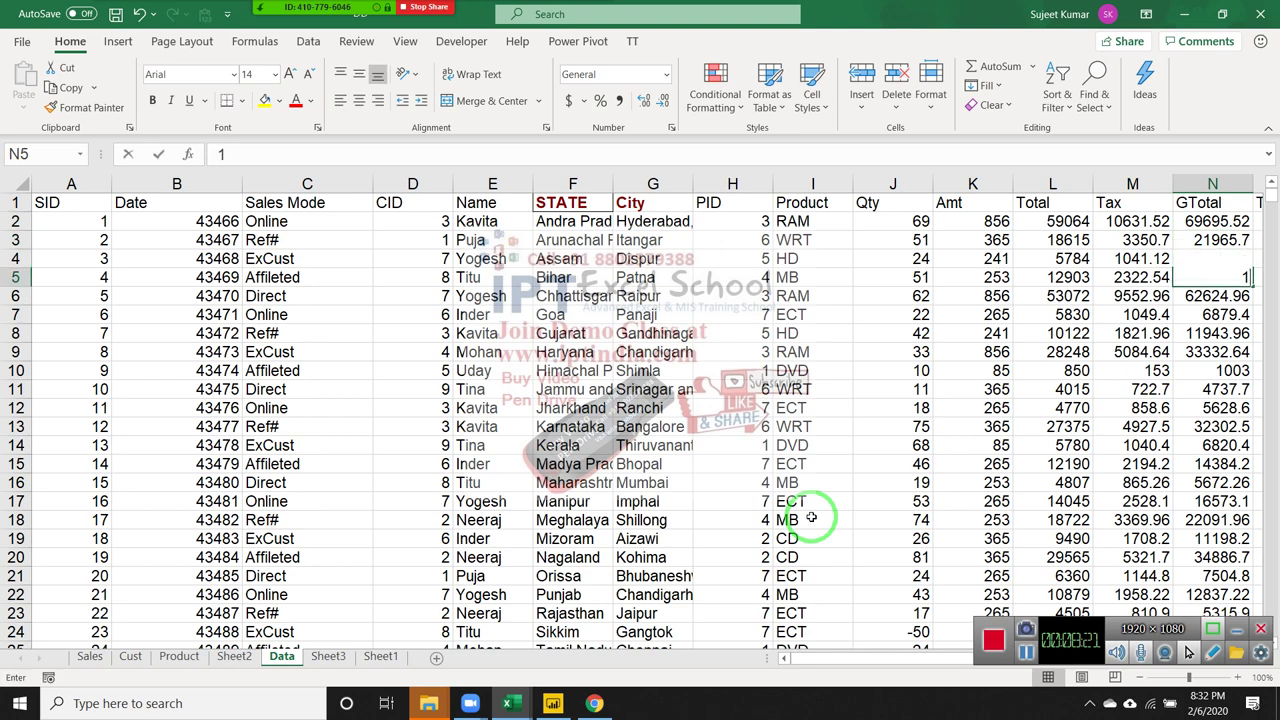
text(5456454)
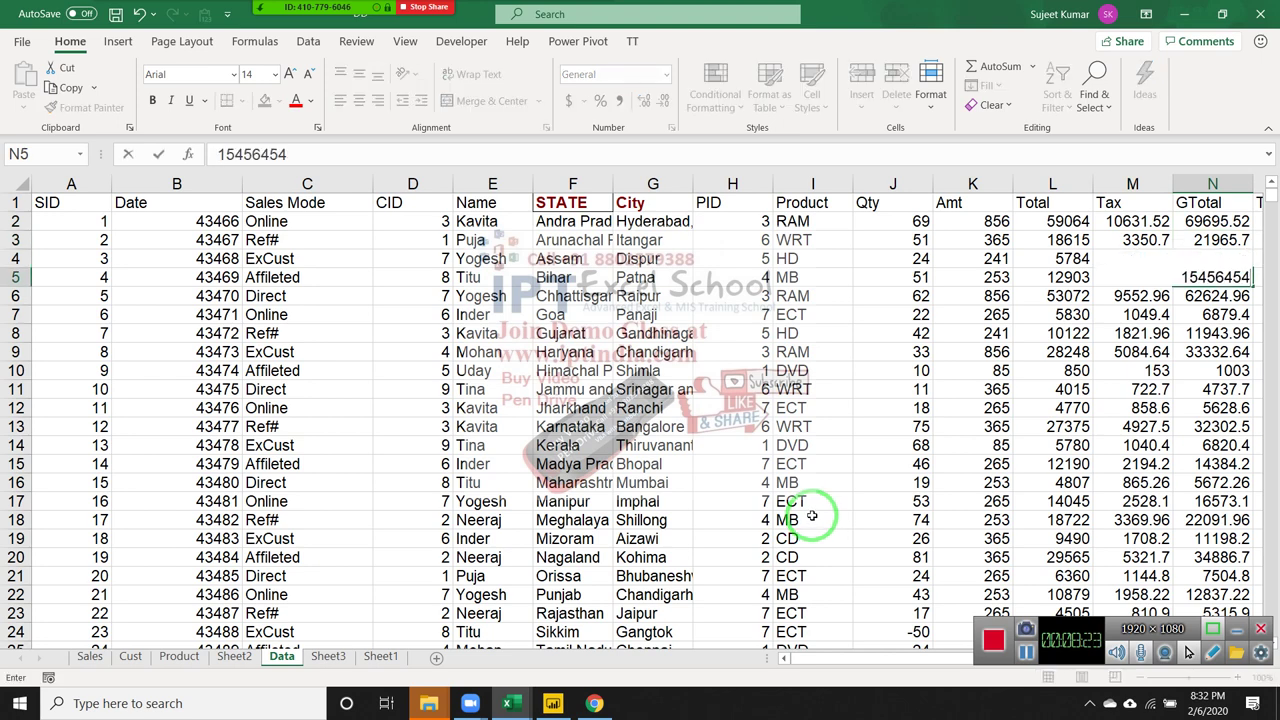
key(Down)
key(Down)
key(Down)
key(Down)
key(Down)
key(Down)
key(Down)
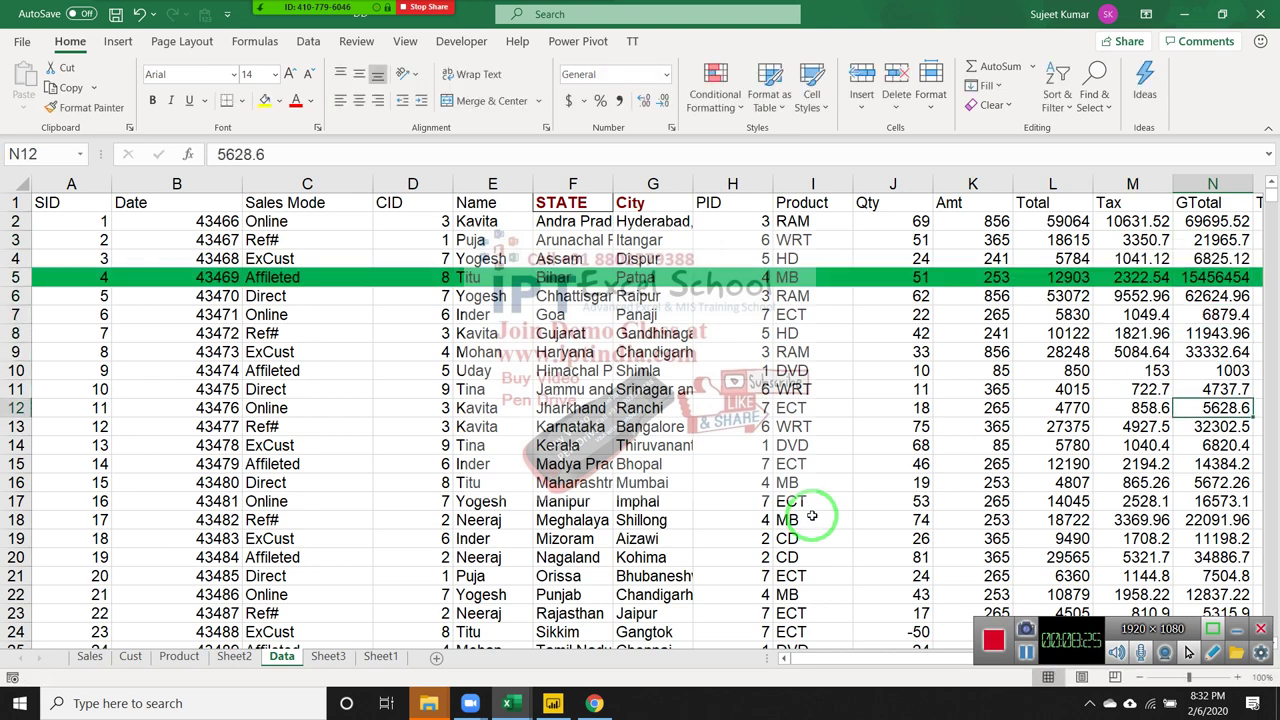
text(454564548)
key(Down)
key(Down)
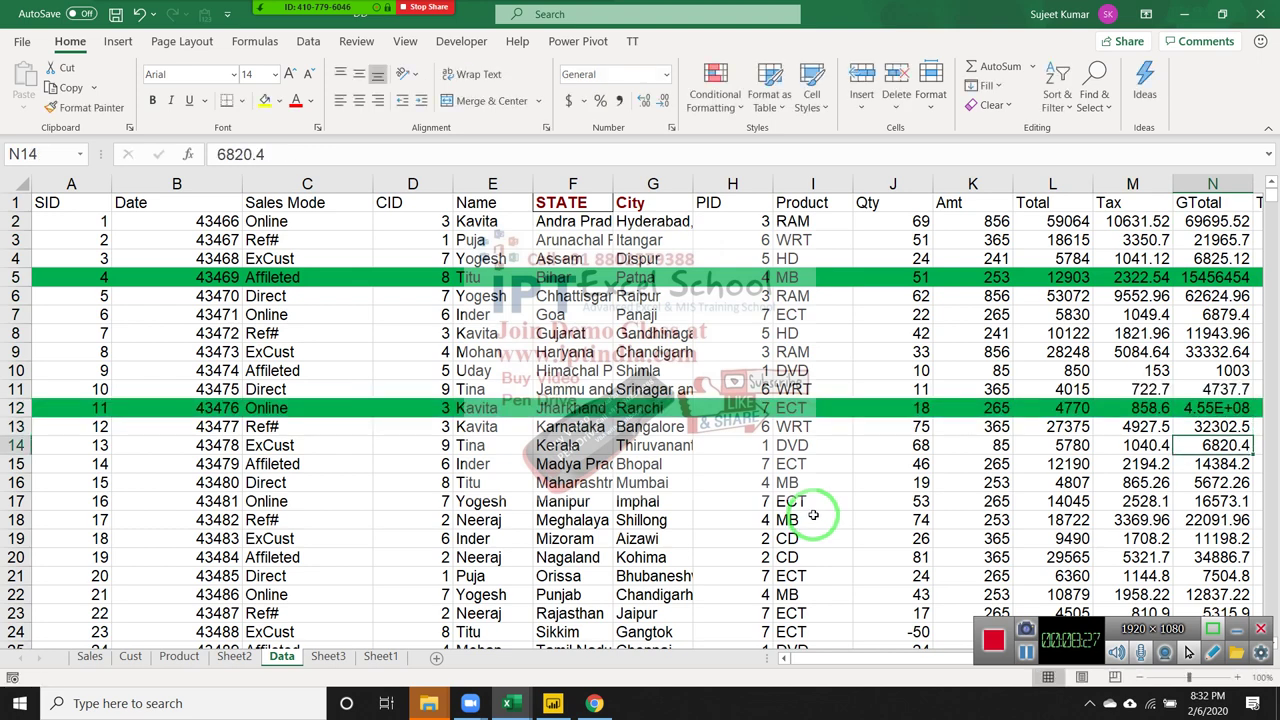
key(Down)
key(Down)
key(Down)
key(Down)
text(5454)
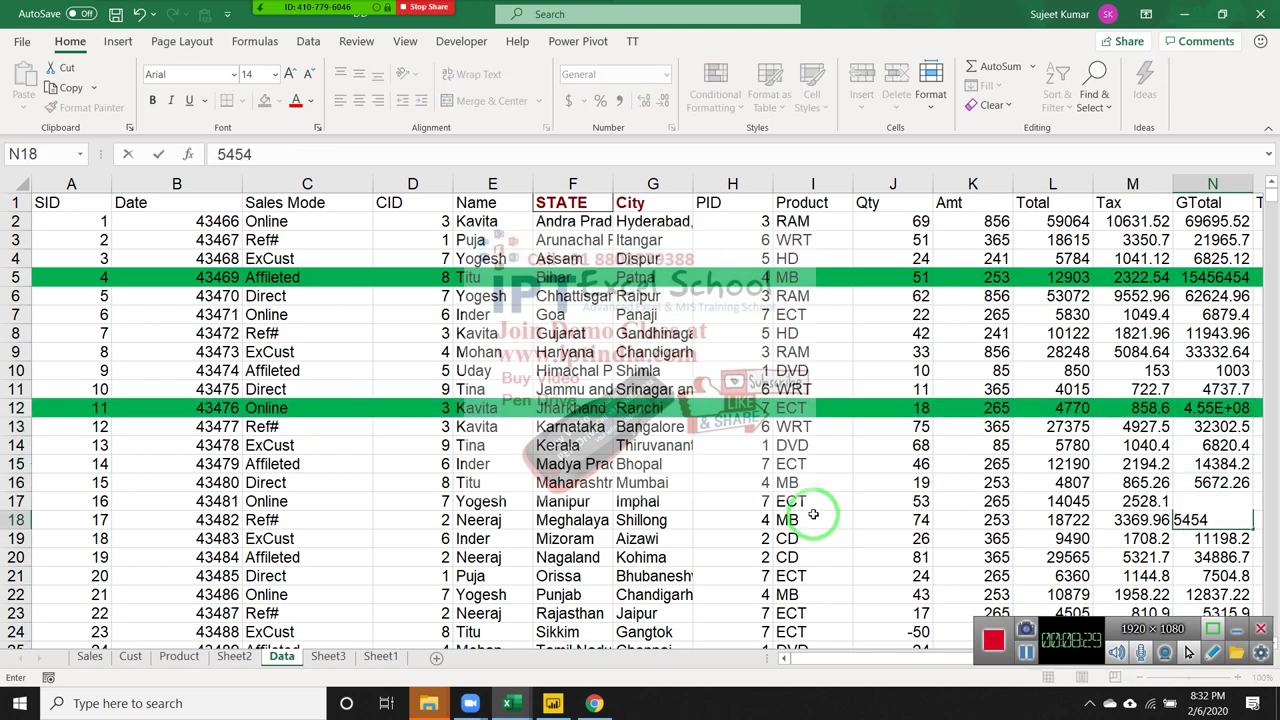
key(Return)
key(Up)
text(547585)
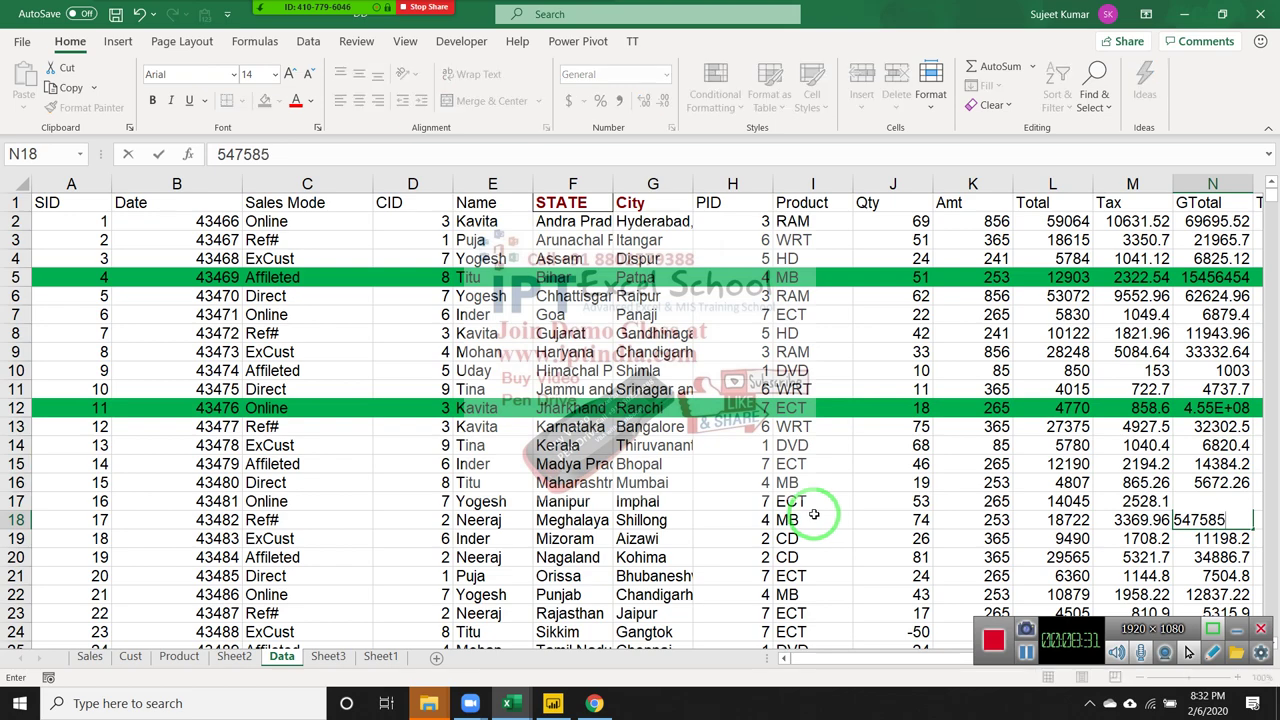
text(4)
key(Return)
scroll(1182, 528, down, 4)
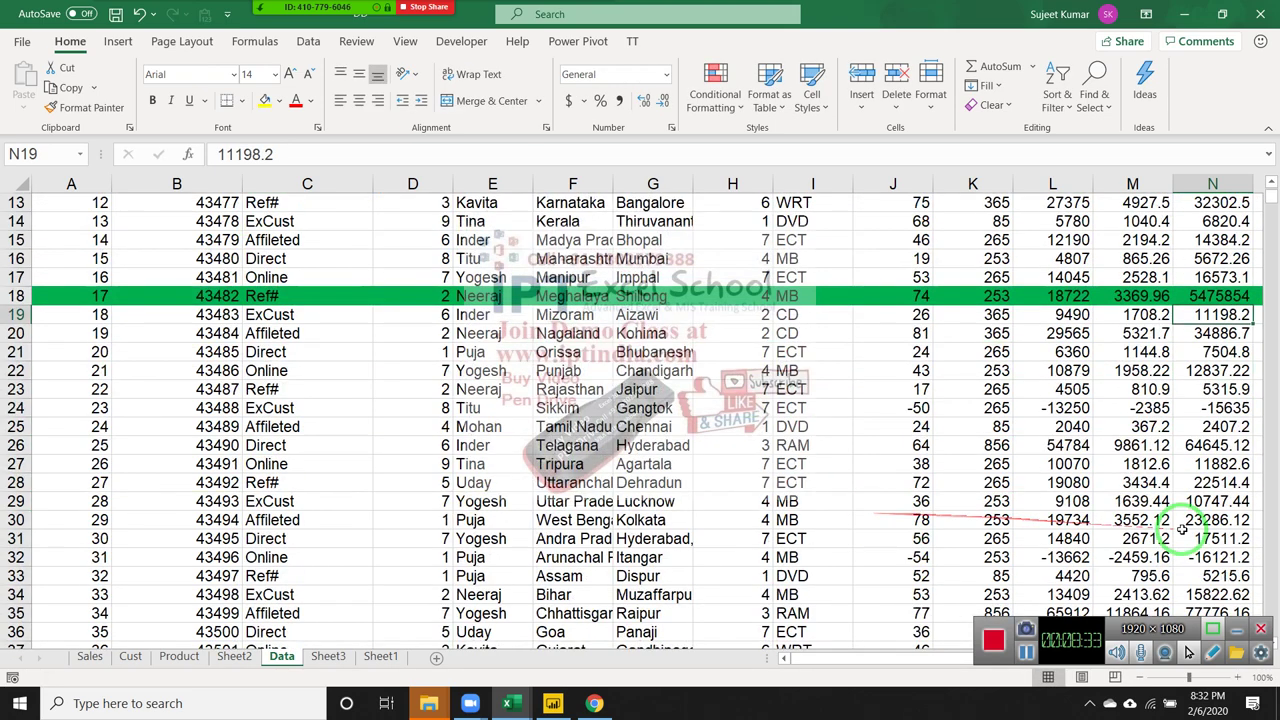
scroll(1182, 528, up, 4)
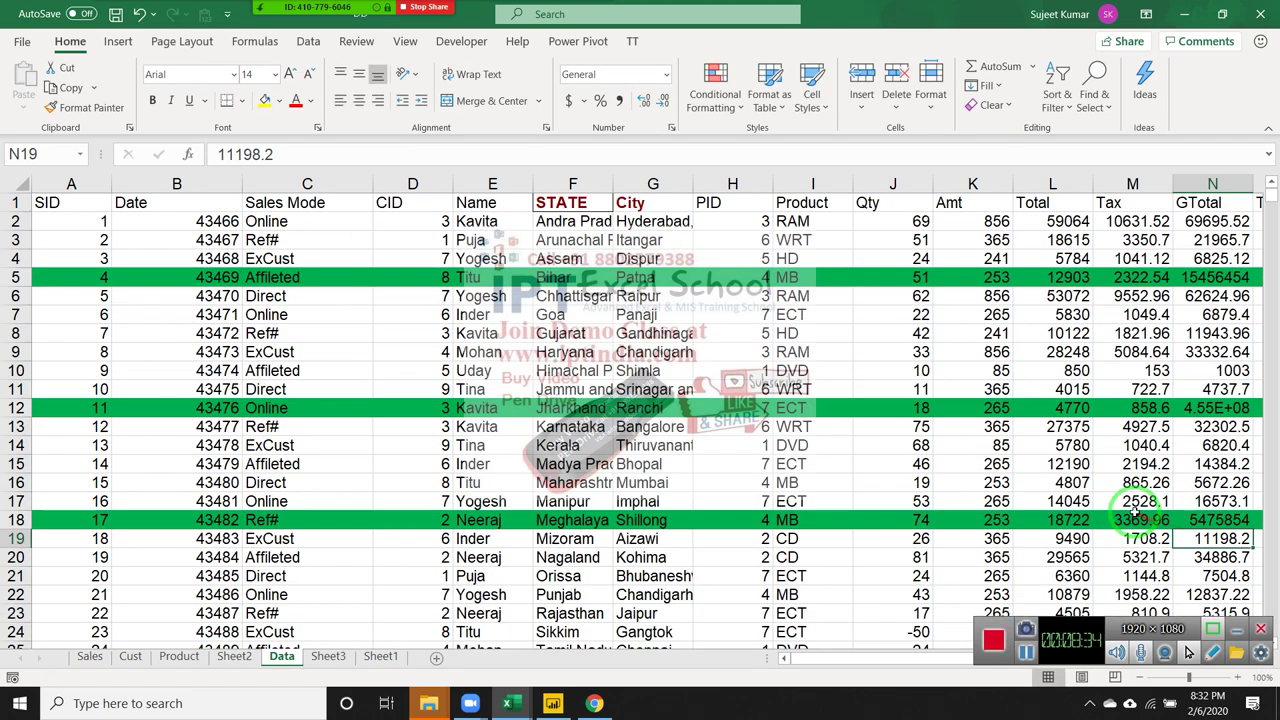
Add a new worksheet with the heading 'A/c' in A1, leaving A2 cleared
click(397, 657)
click(436, 657)
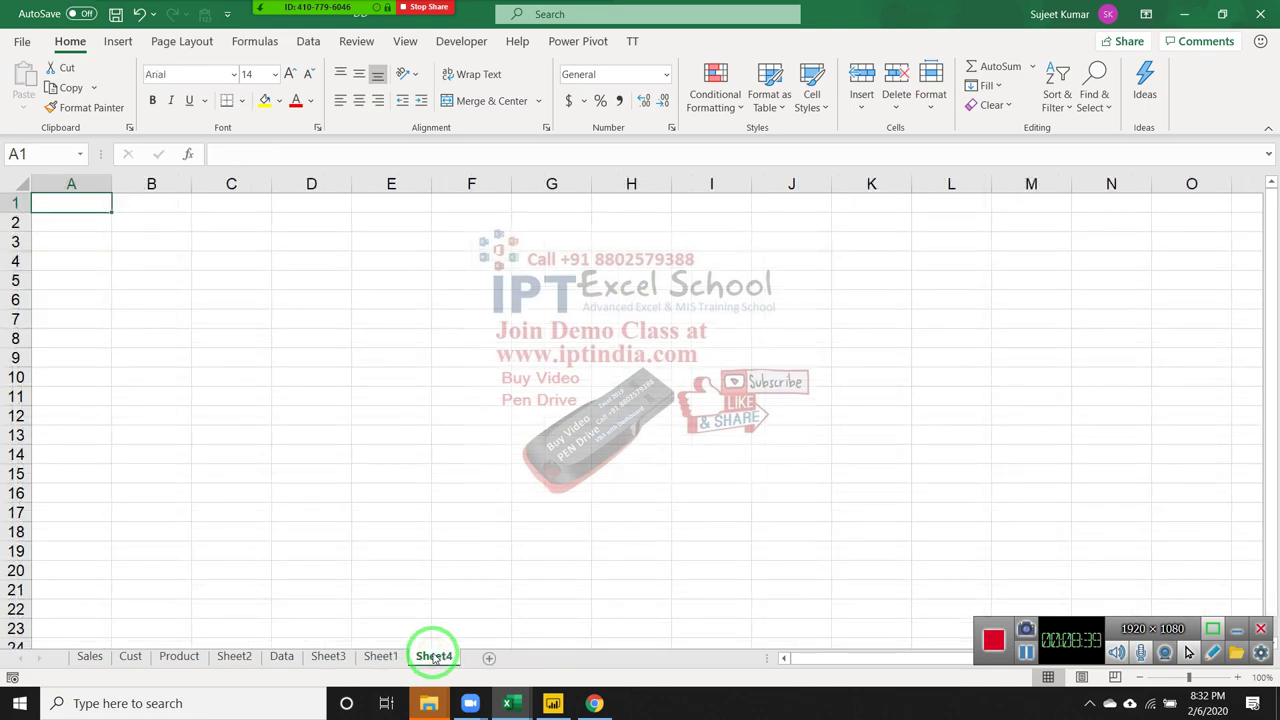
text(A/)
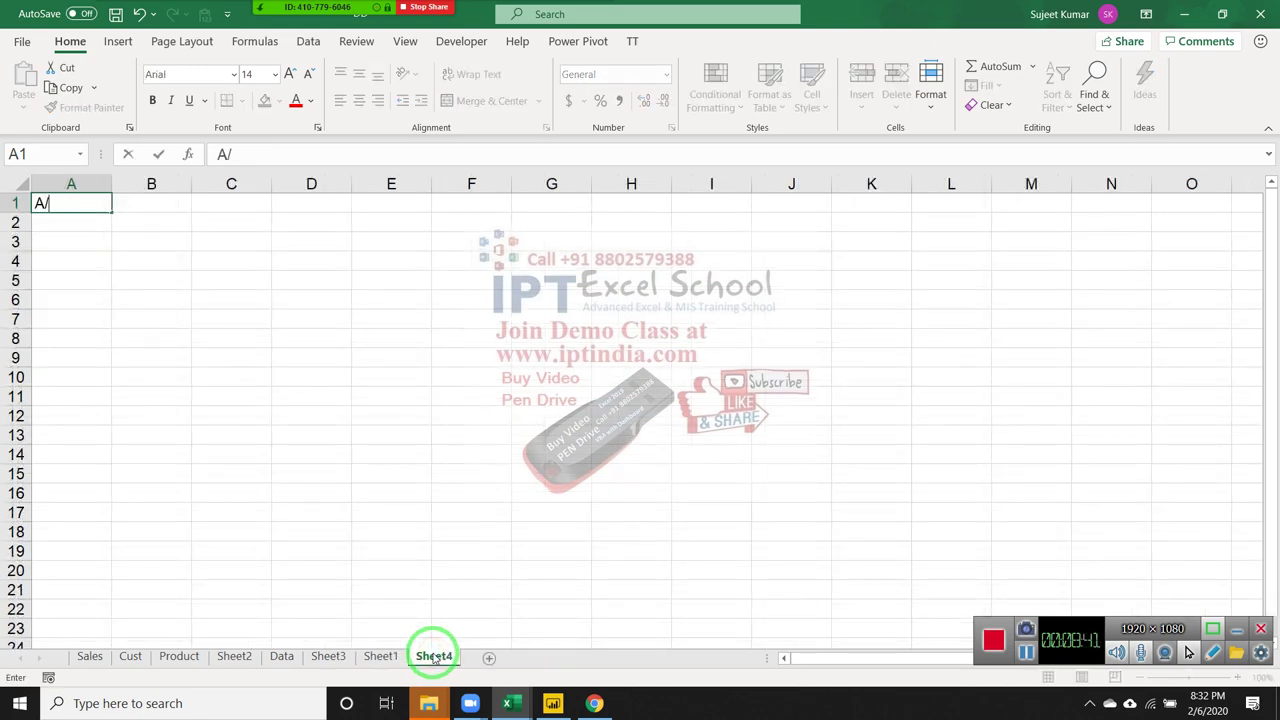
text(c)
key(Return)
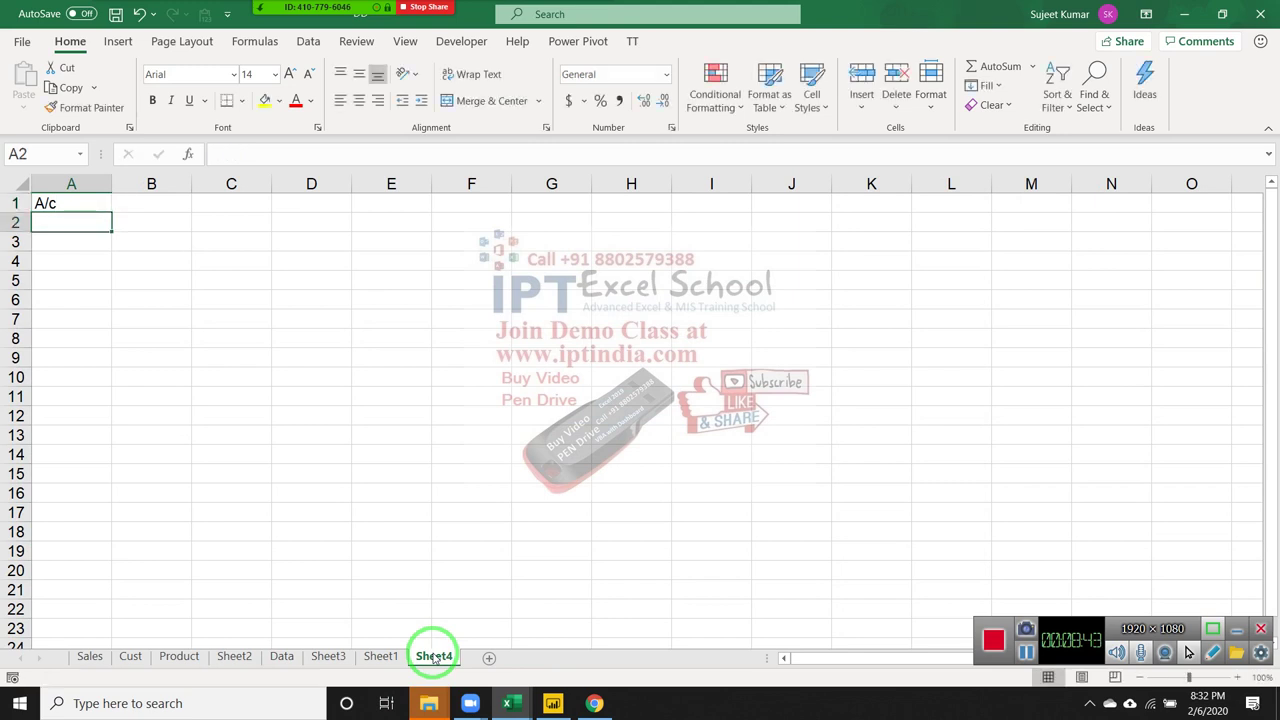
text(1254)
key(Return)
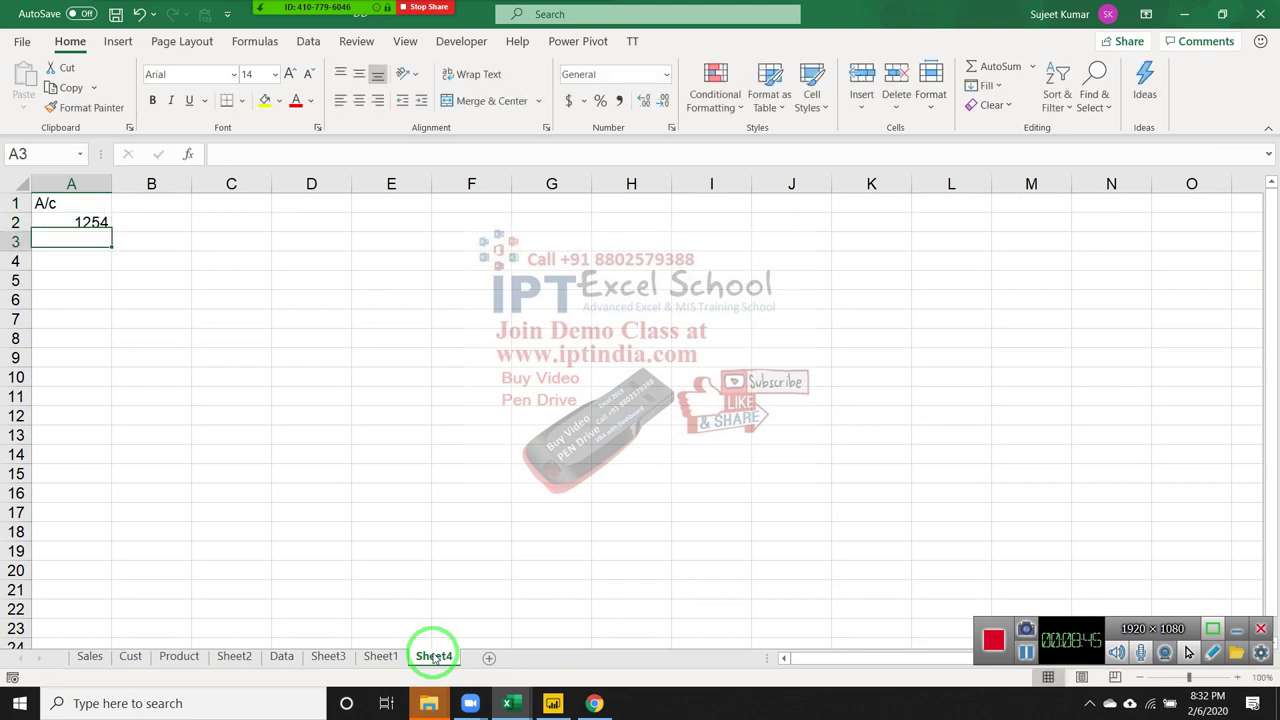
key(Up)
key(Delete)
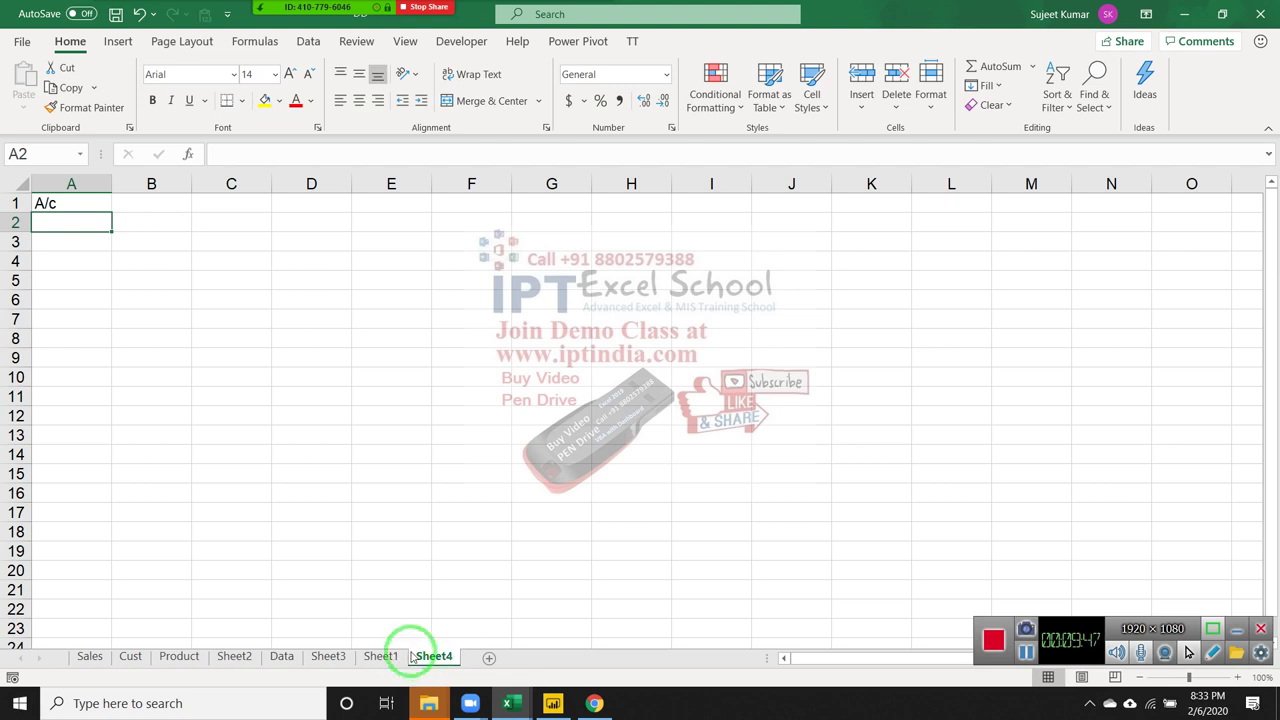
Enter 15 in A2 and the formula =ISTEXT(A2) in B2
text(1)
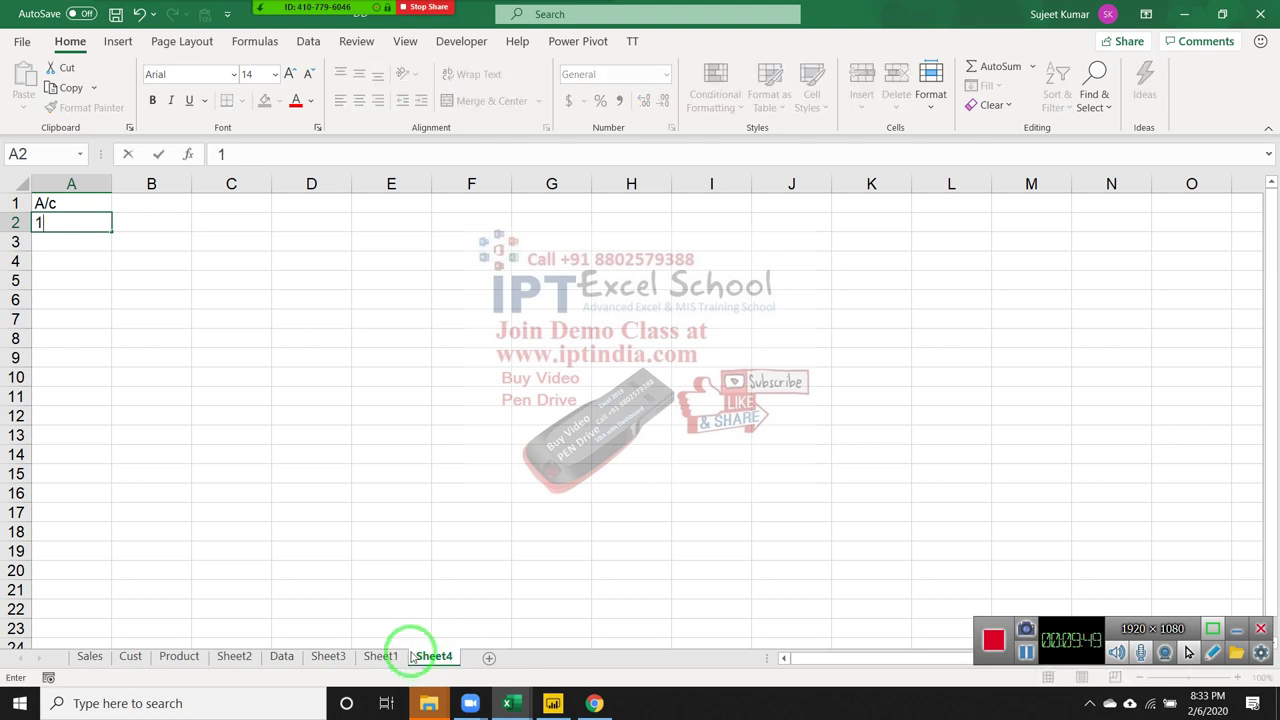
text(5)
key(Tab)
text(=)
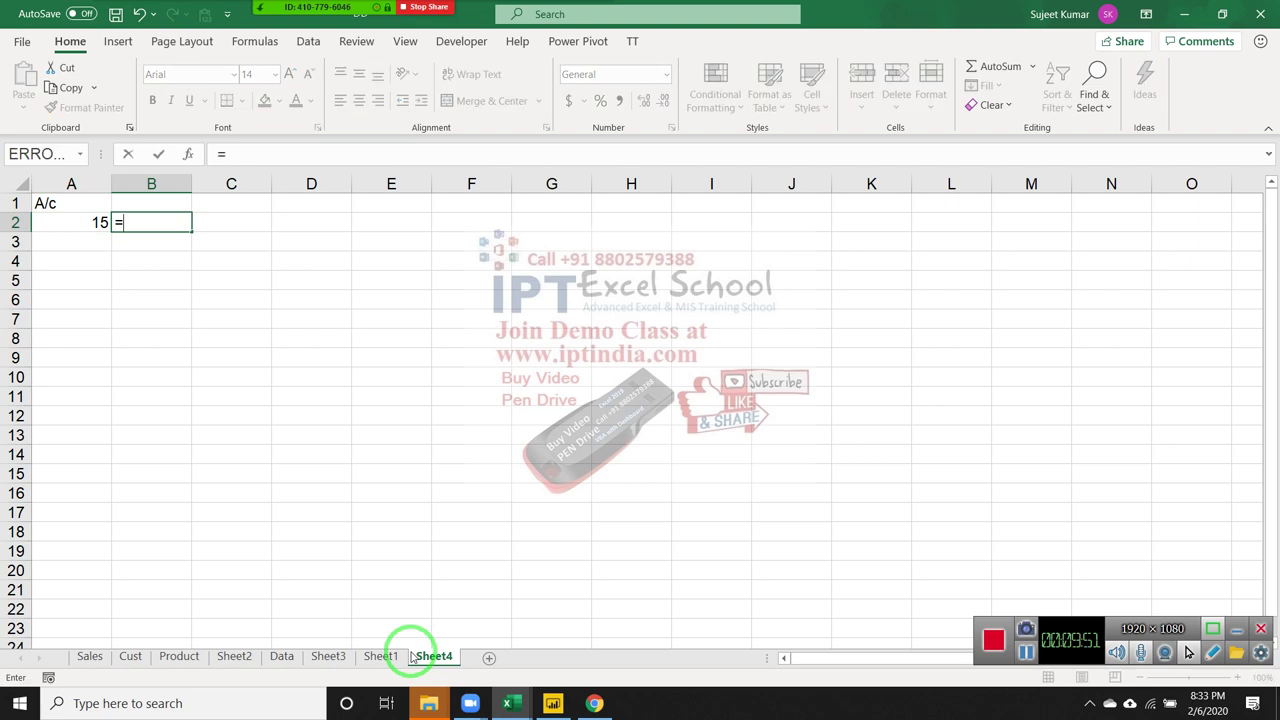
text(iste)
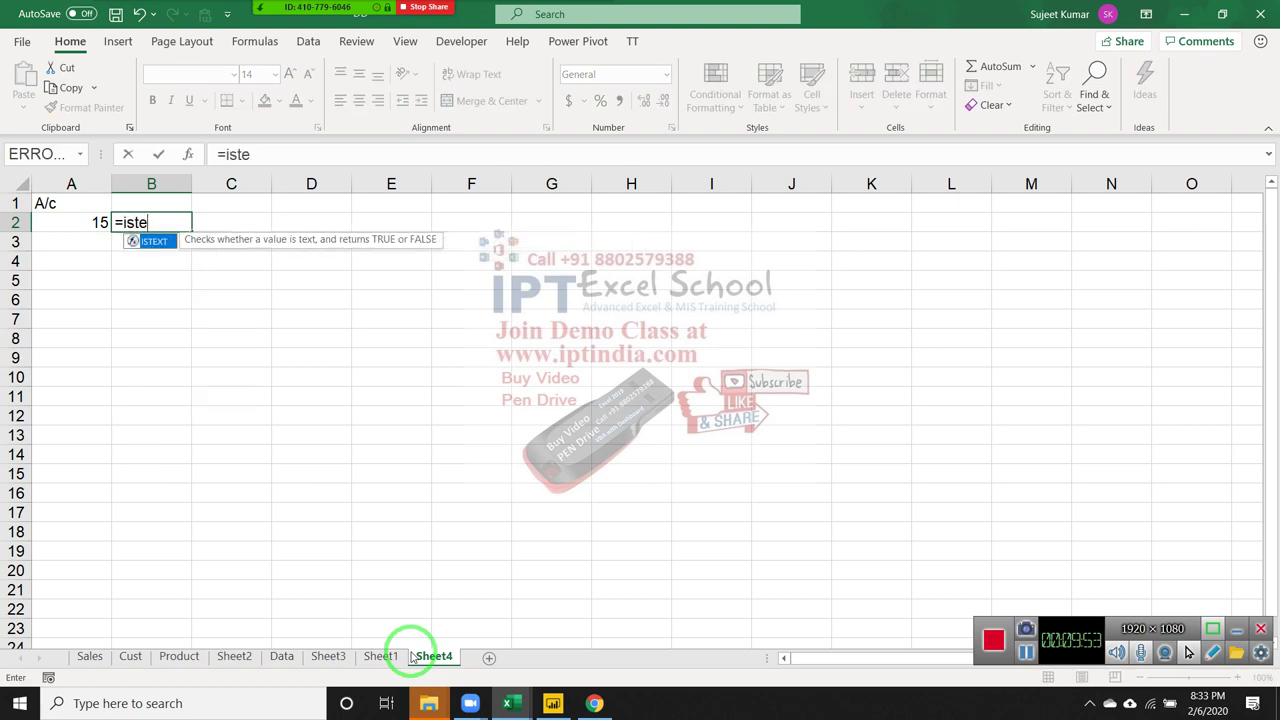
key(Tab)
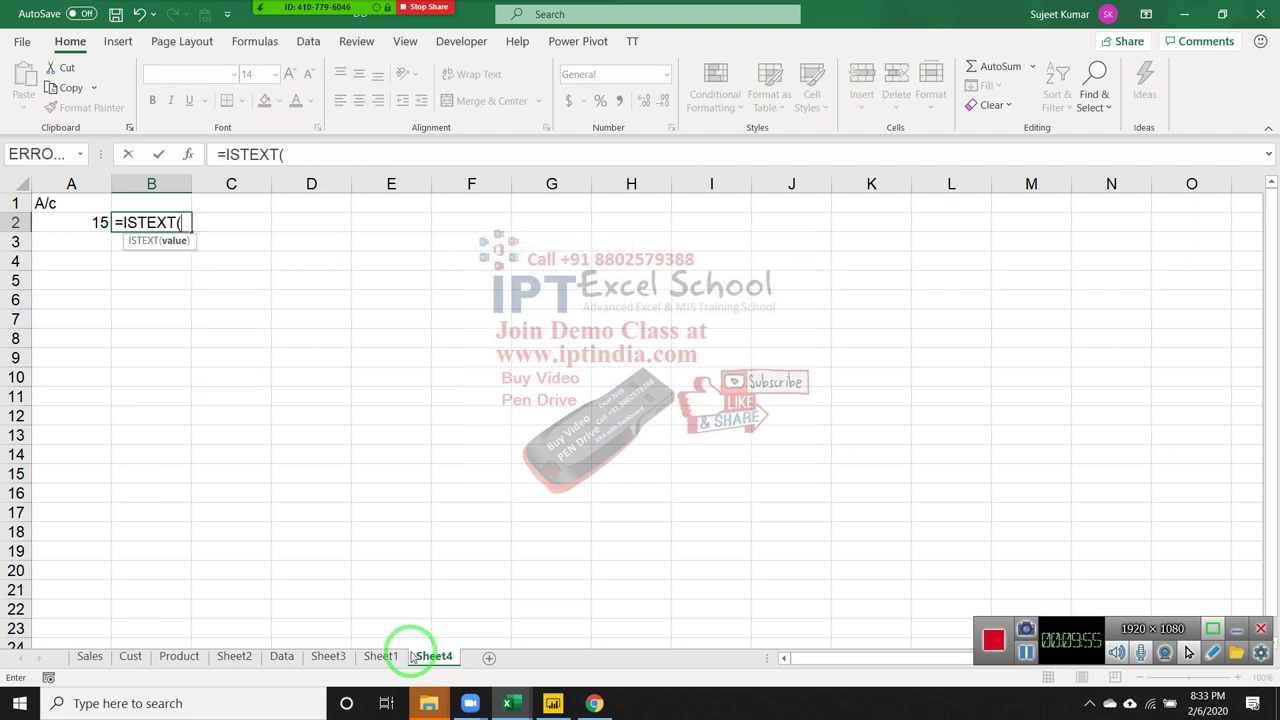
key(Left)
key(Return)
Clear a stray entry from B3 and replace A2 with 'sad' so B2 returns TRUE
text(])
key(ctrl+Return)
key(Up)
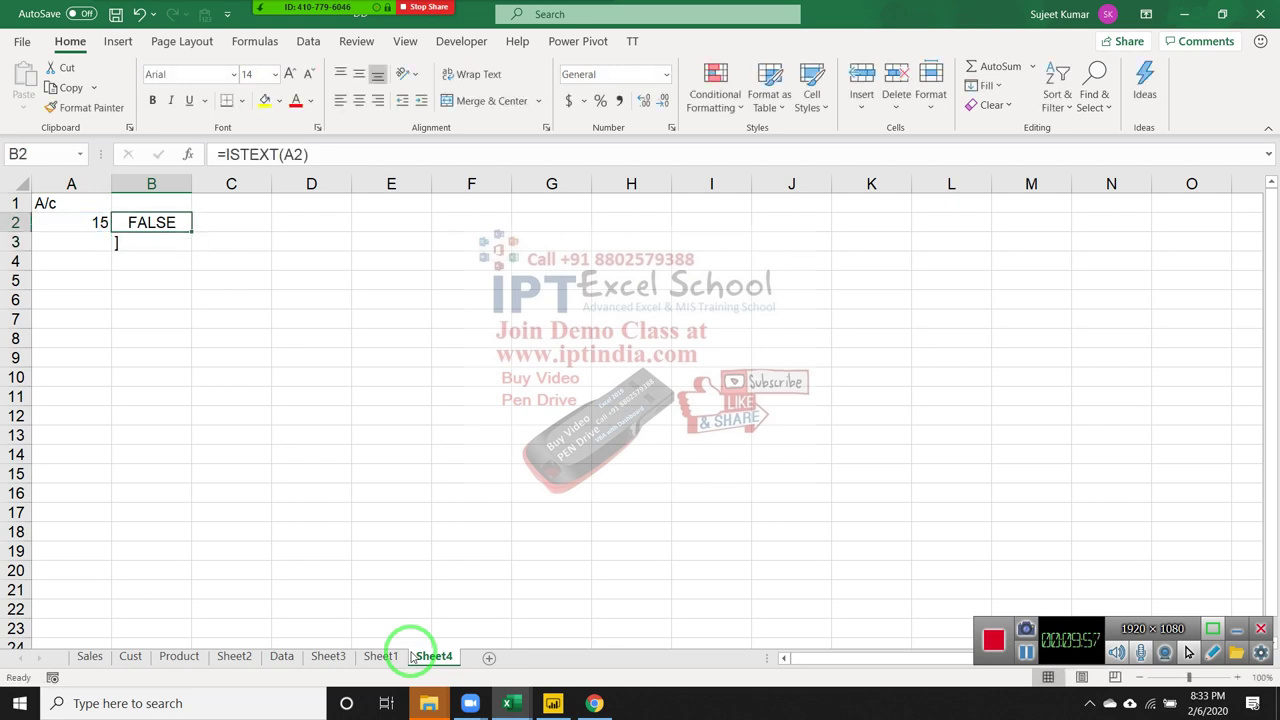
key(Down)
key(Down)
key(Up)
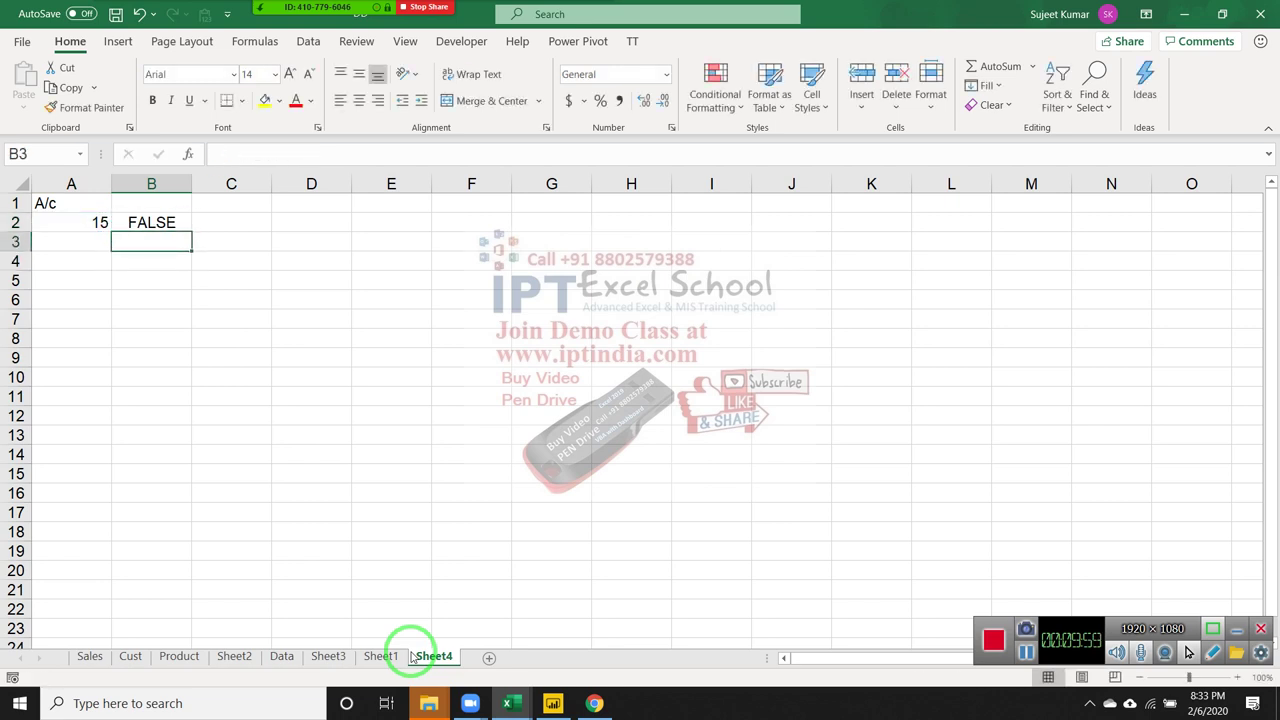
key(Up)
key(Left)
text(sad)
key(Return)
key(Up)
key(Right)
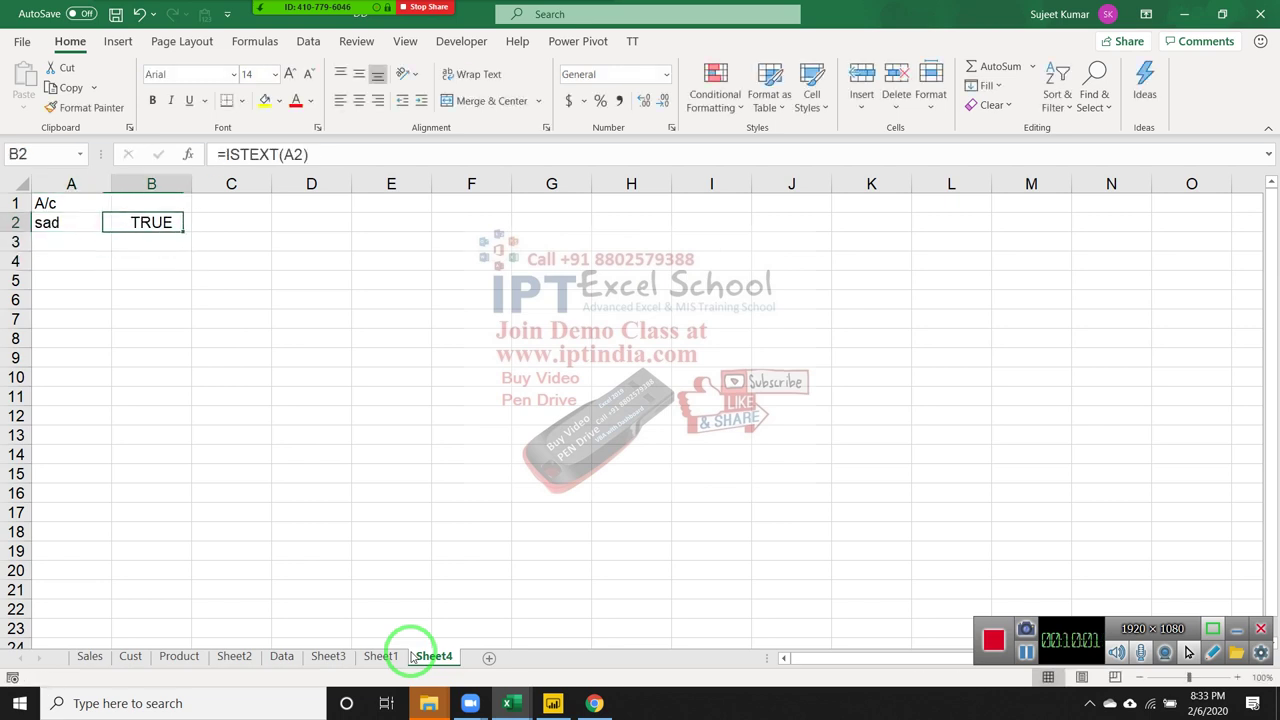
key(Left)
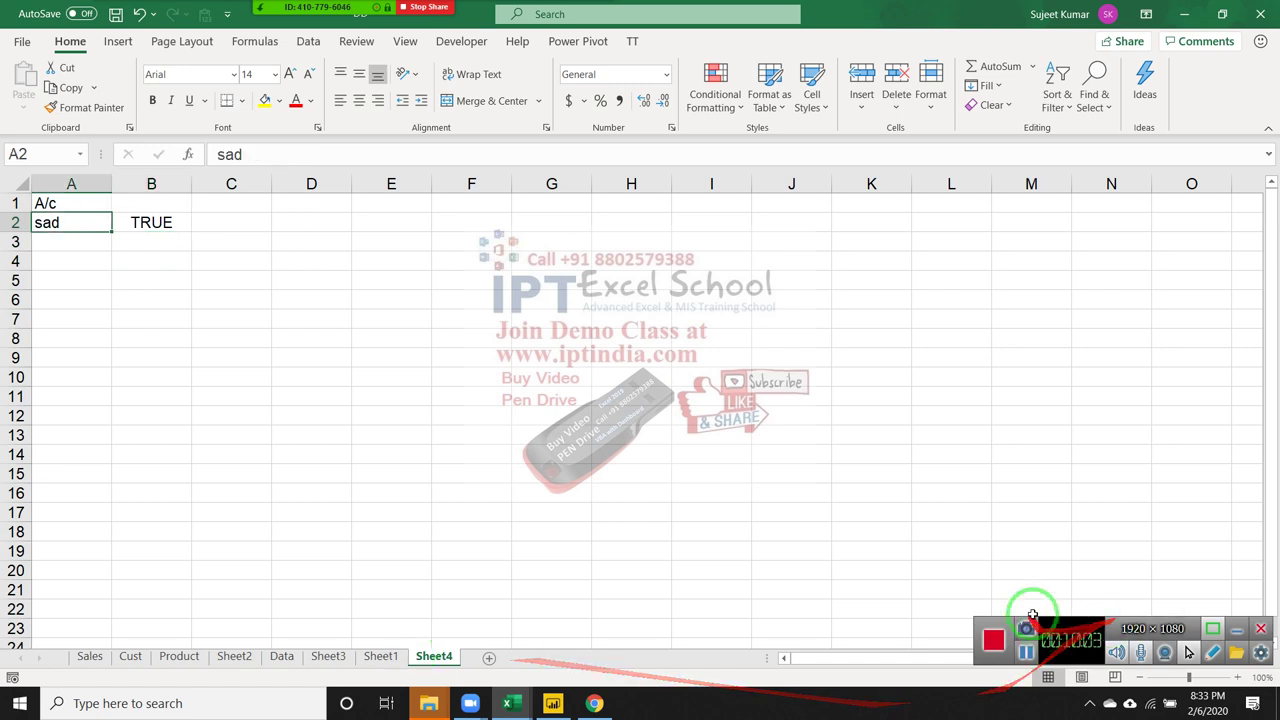
Add an =istext(a2) formula rule to A2 that fills text cells yellow
click(716, 100)
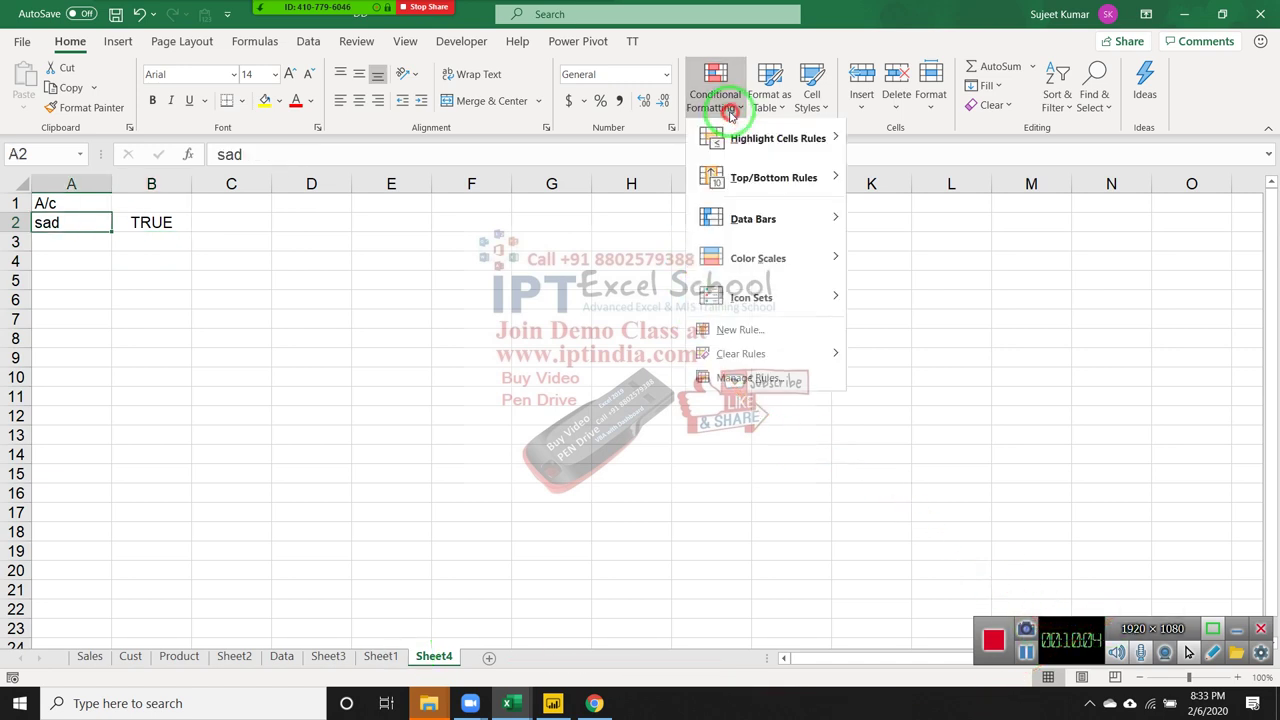
click(745, 334)
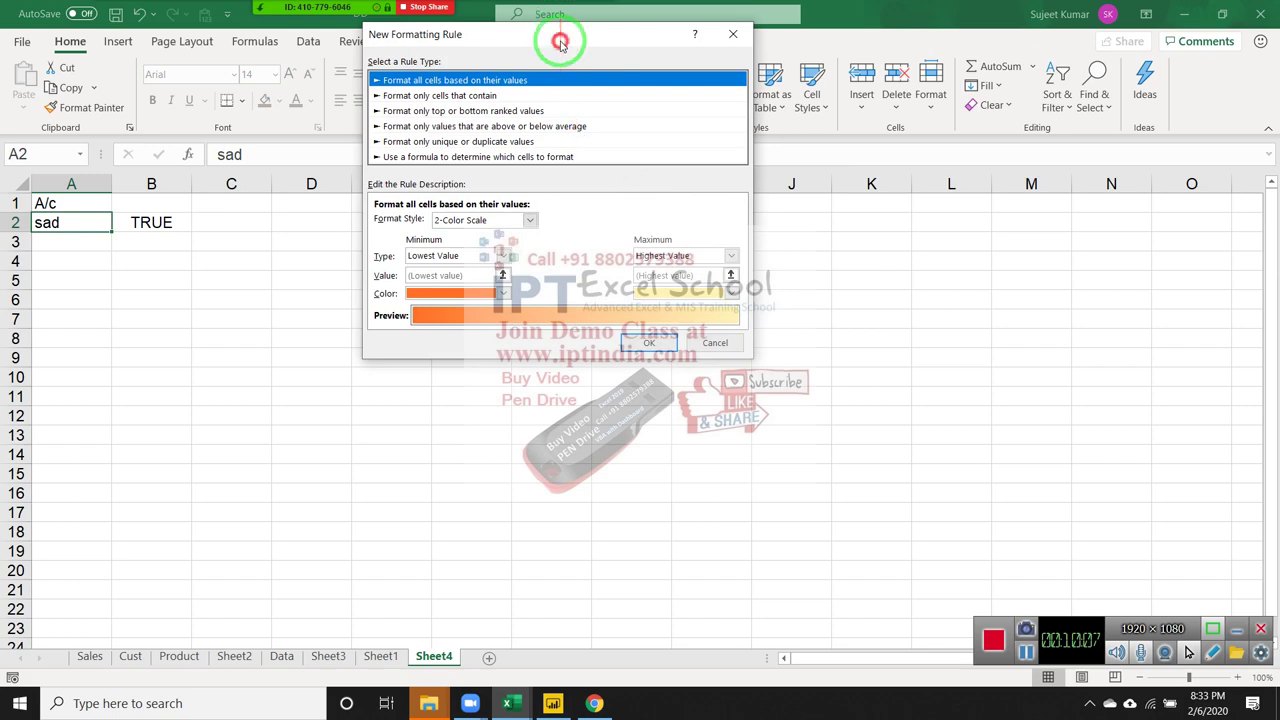
drag(563, 28, 670, 42)
click(600, 171)
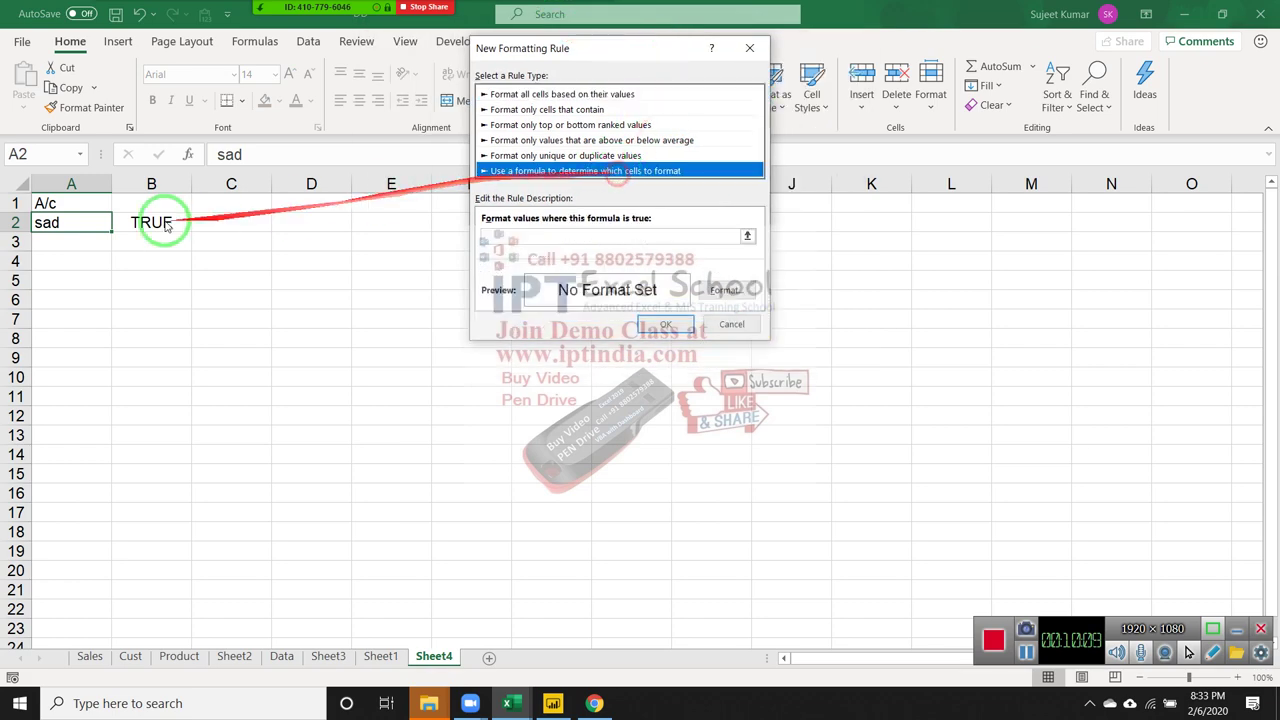
click(60, 232)
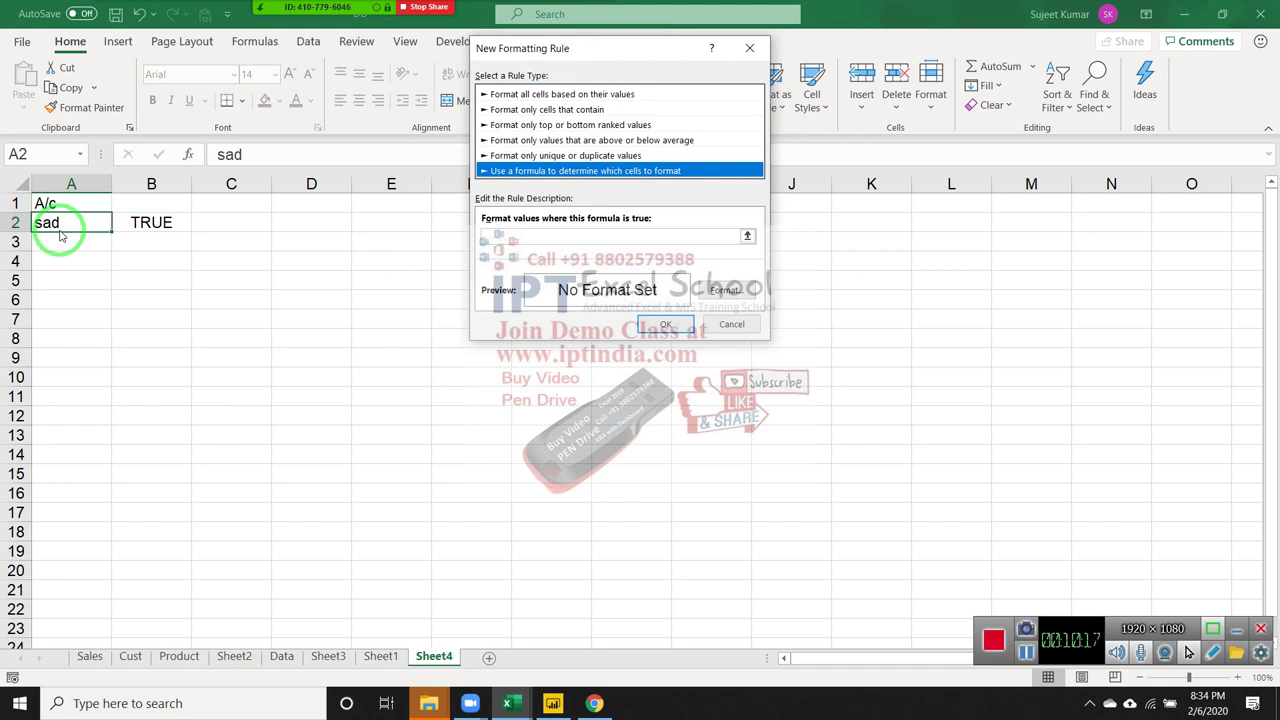
click(592, 240)
text(=istext(a2))
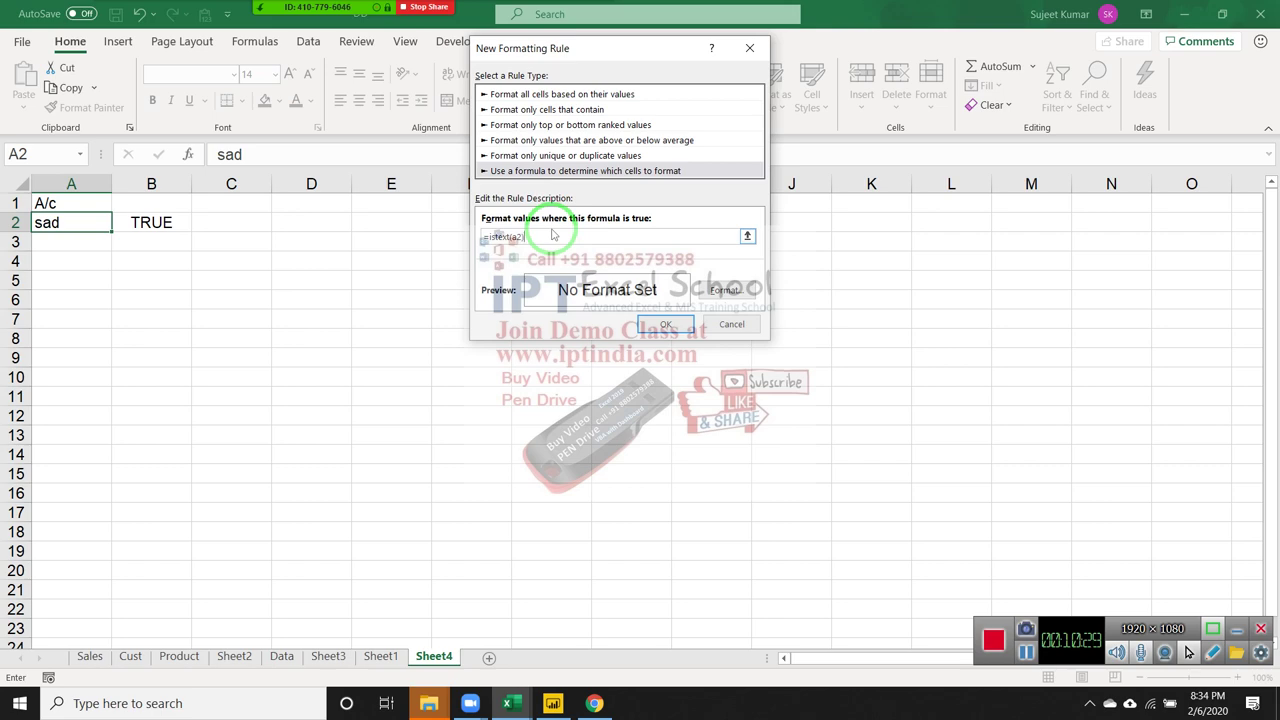
click(723, 290)
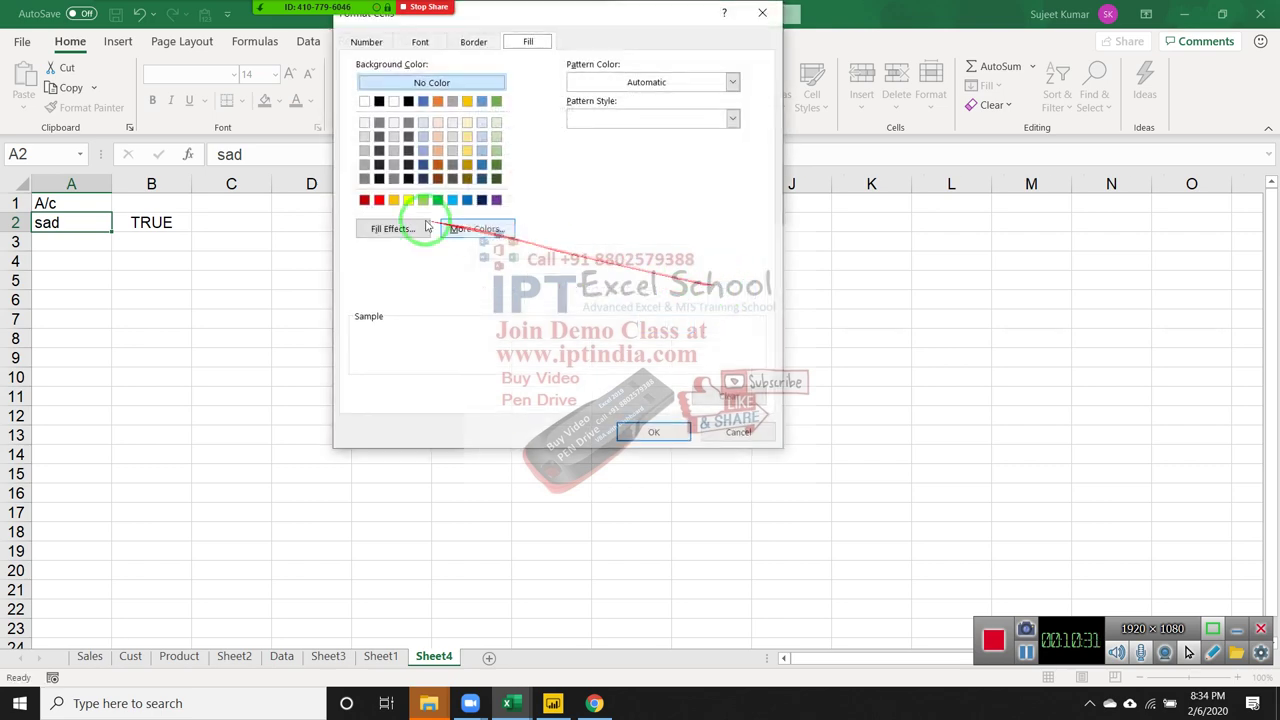
click(408, 199)
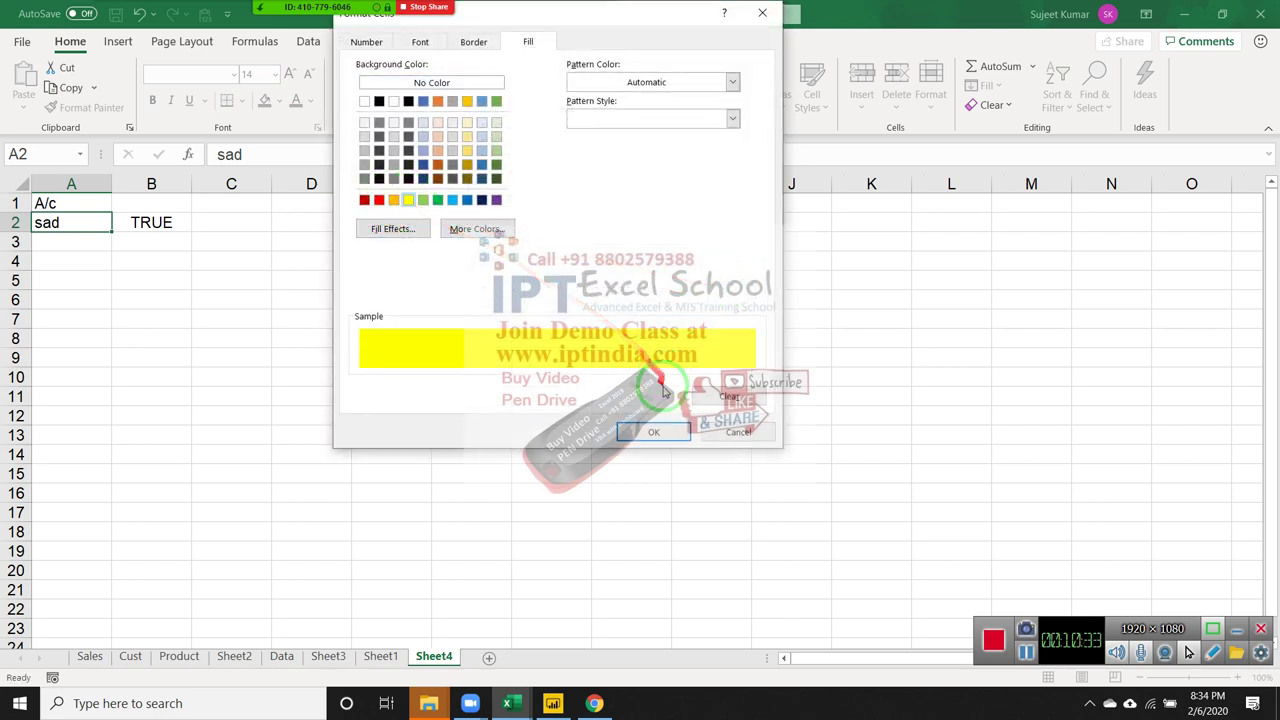
click(653, 432)
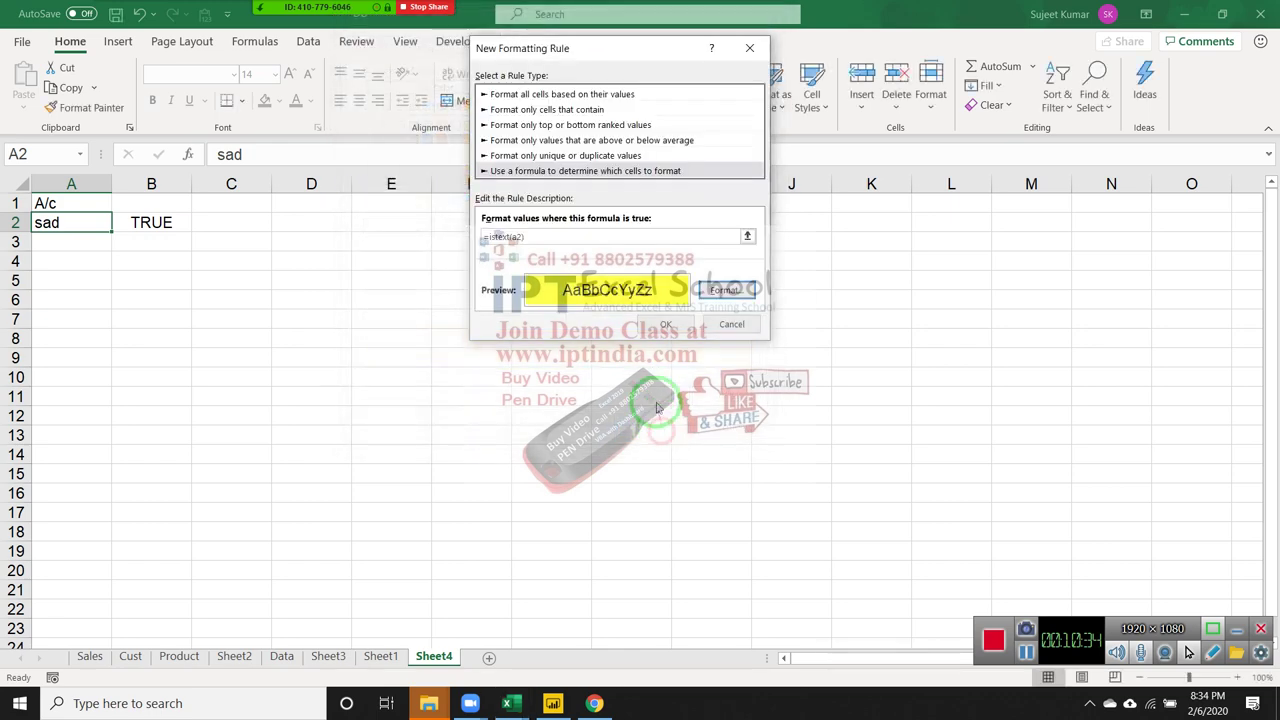
click(658, 324)
click(84, 107)
Copy A2's formatting down to A18, then test it with 155 in A4 and 'ads' in A5
drag(63, 223, 60, 529)
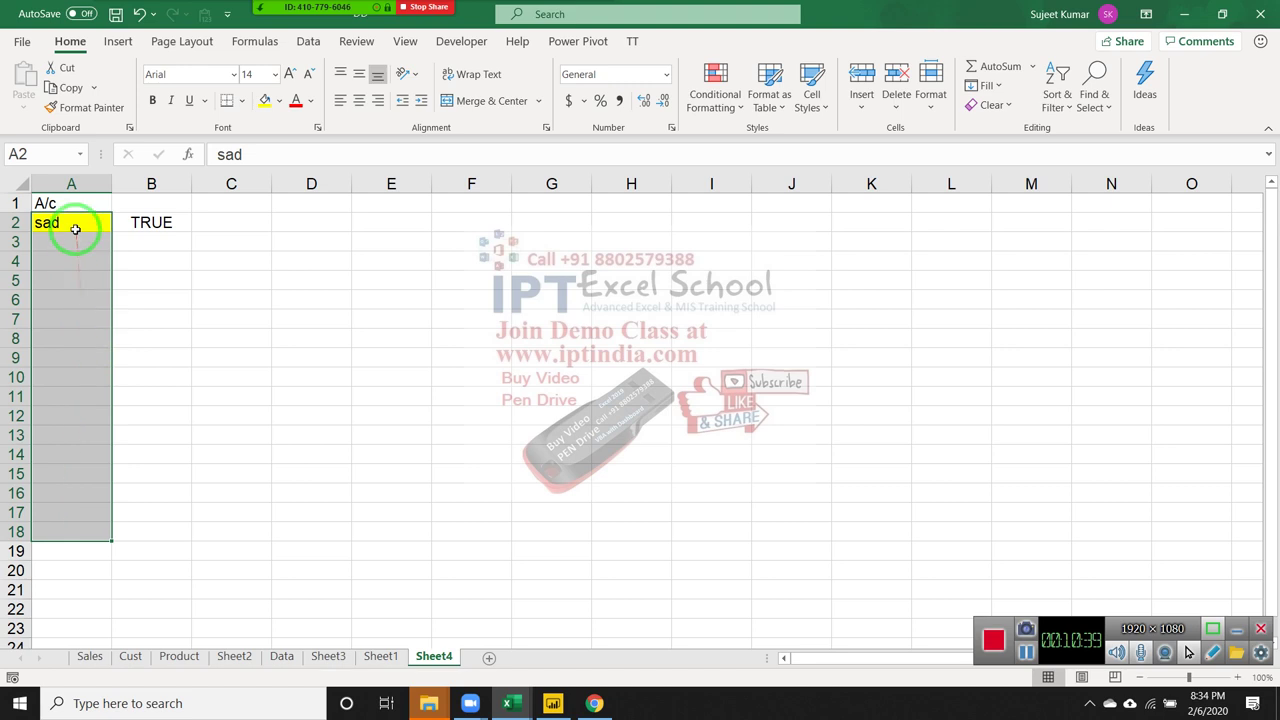
click(76, 262)
text(155)
key(Return)
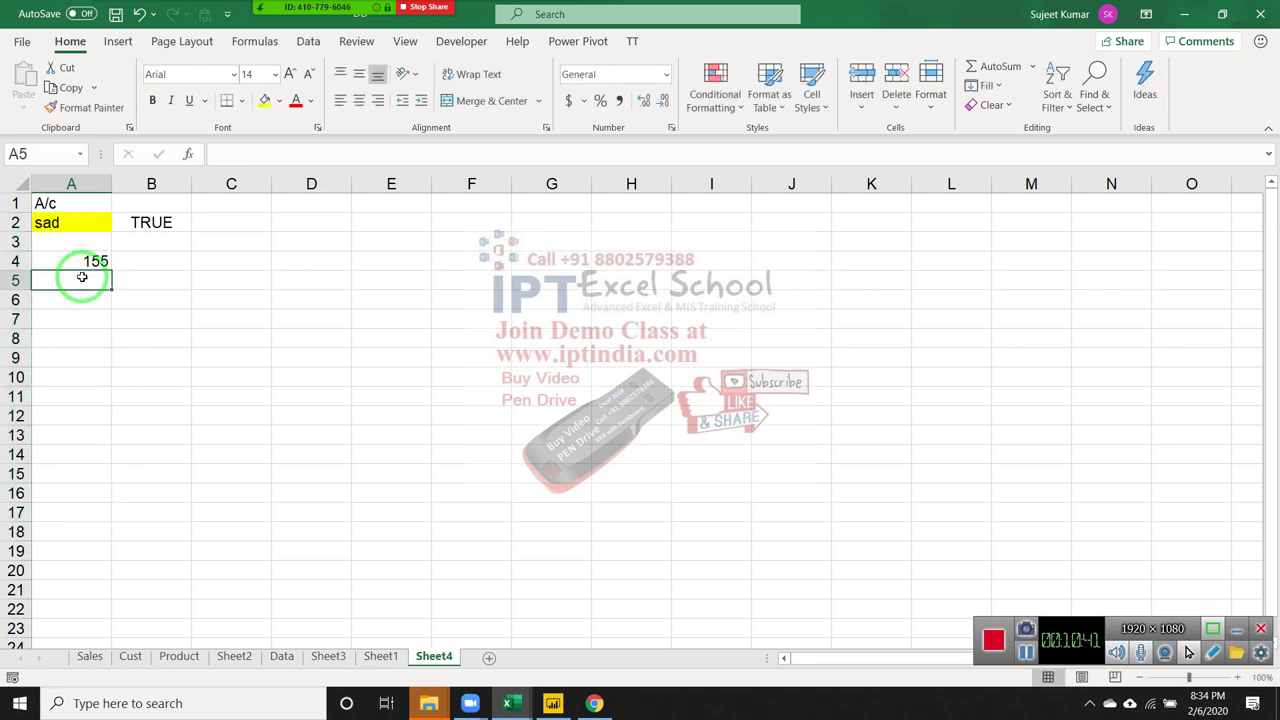
text(ads)
key(Return)
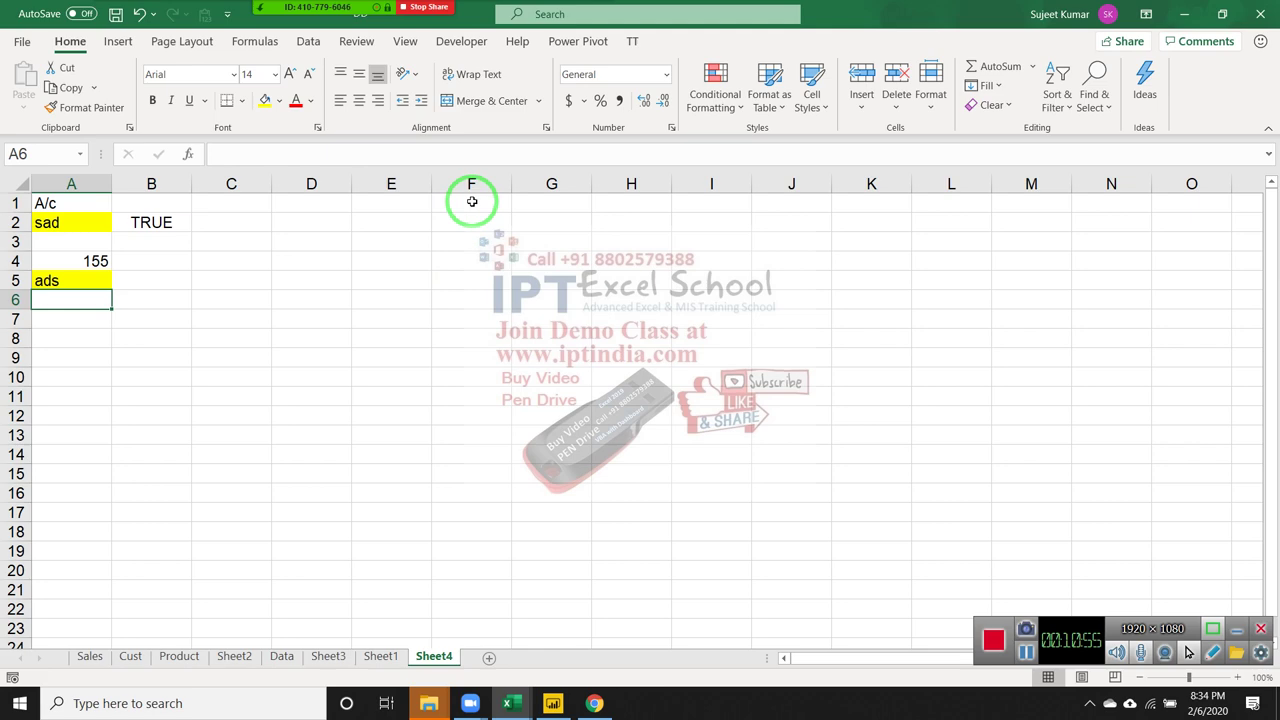
click(278, 656)
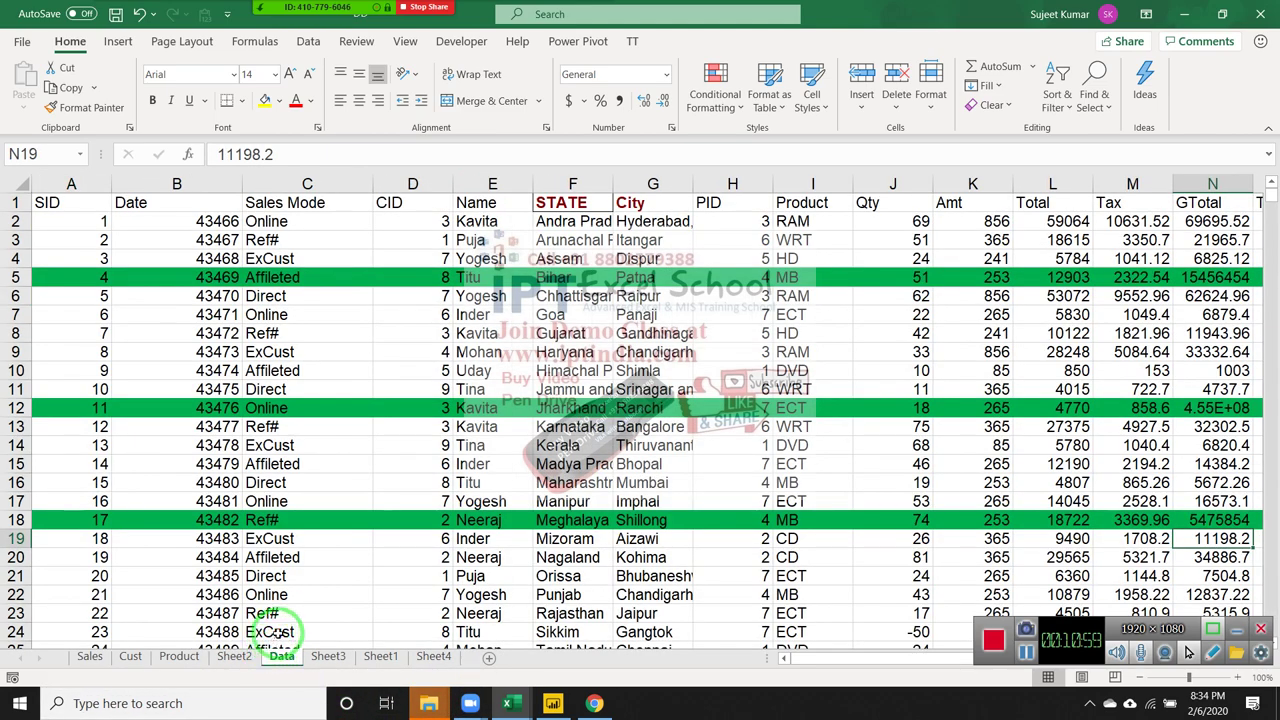
click(432, 657)
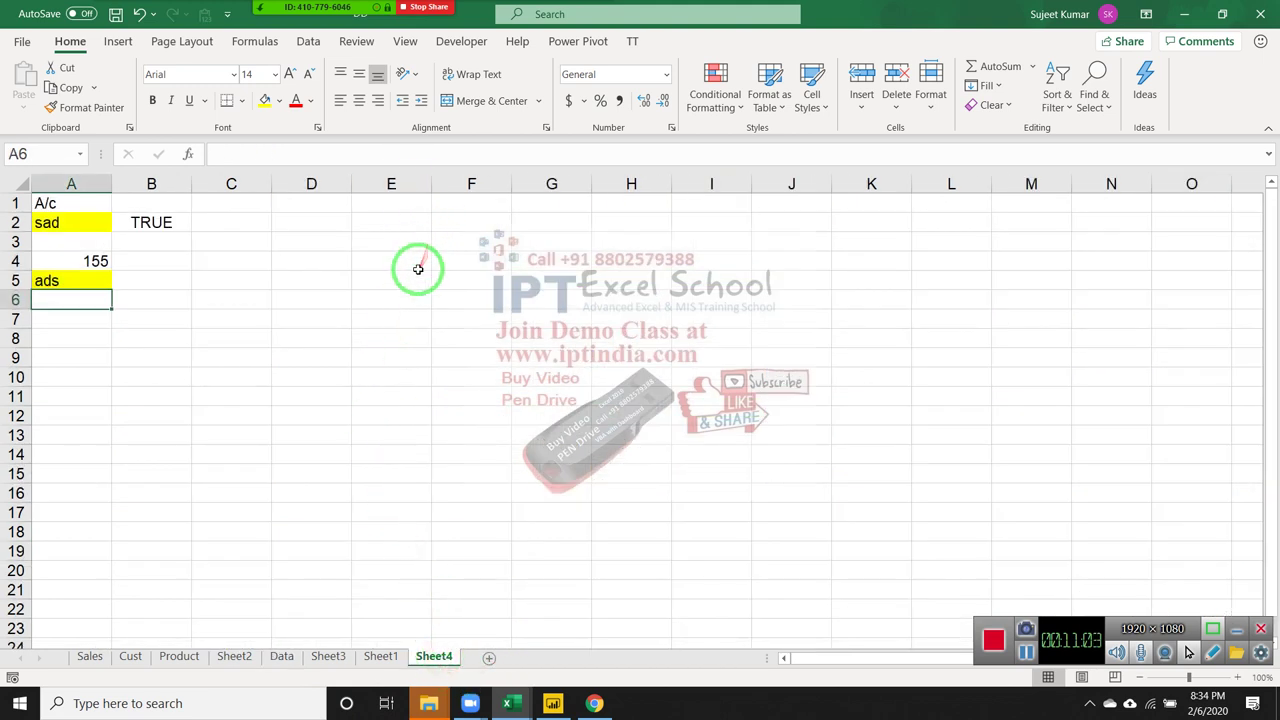
Add a 'Mobile' heading in E1 and the same mobile number in E2, E8 and E13
click(418, 207)
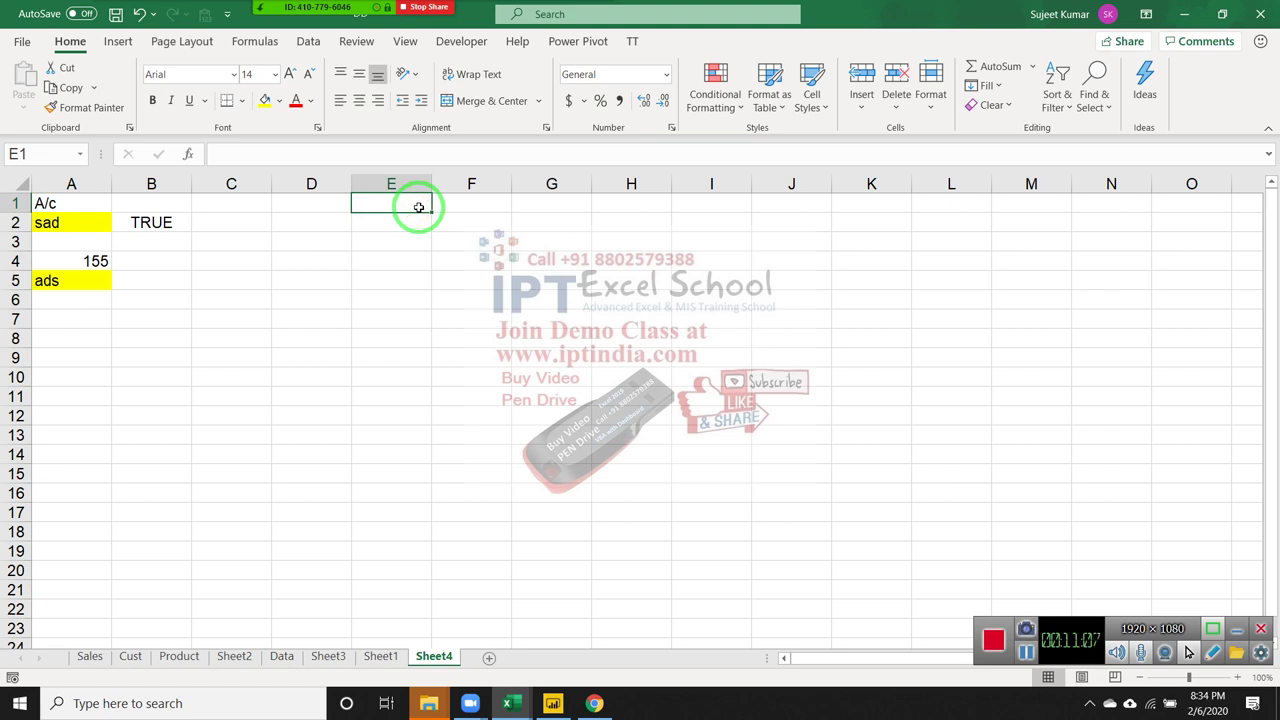
text(Mobile)
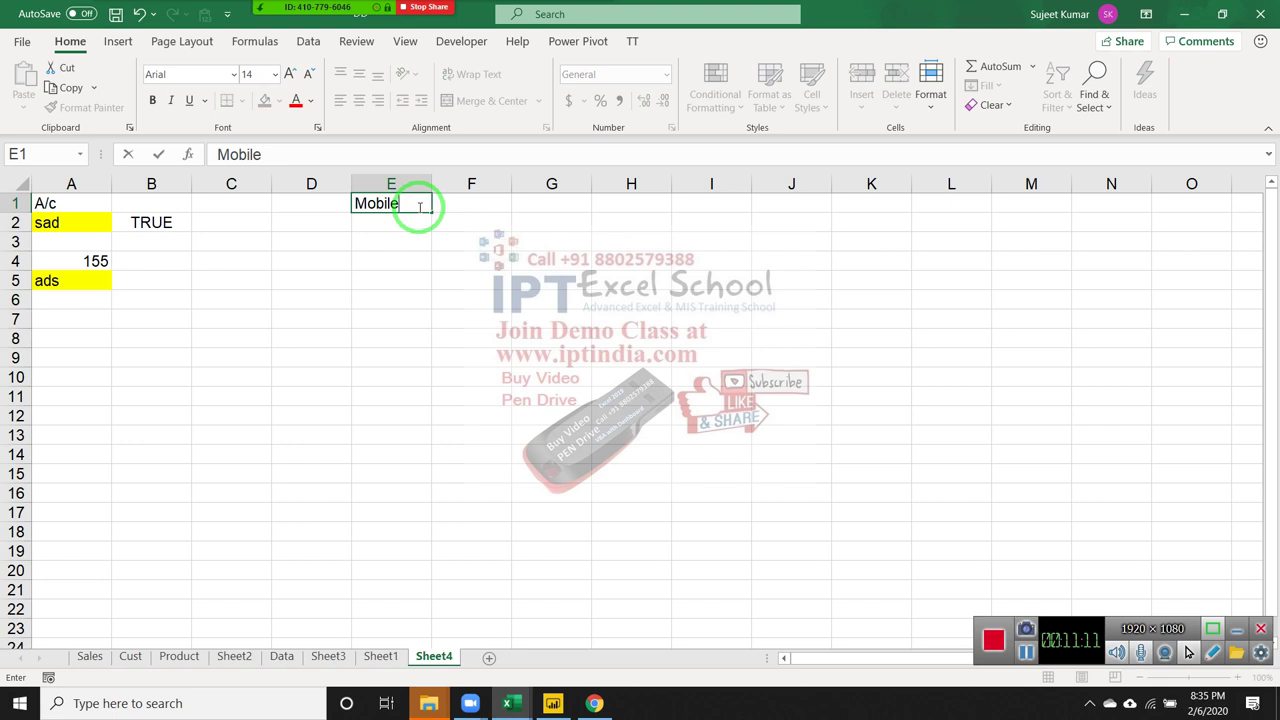
key(Return)
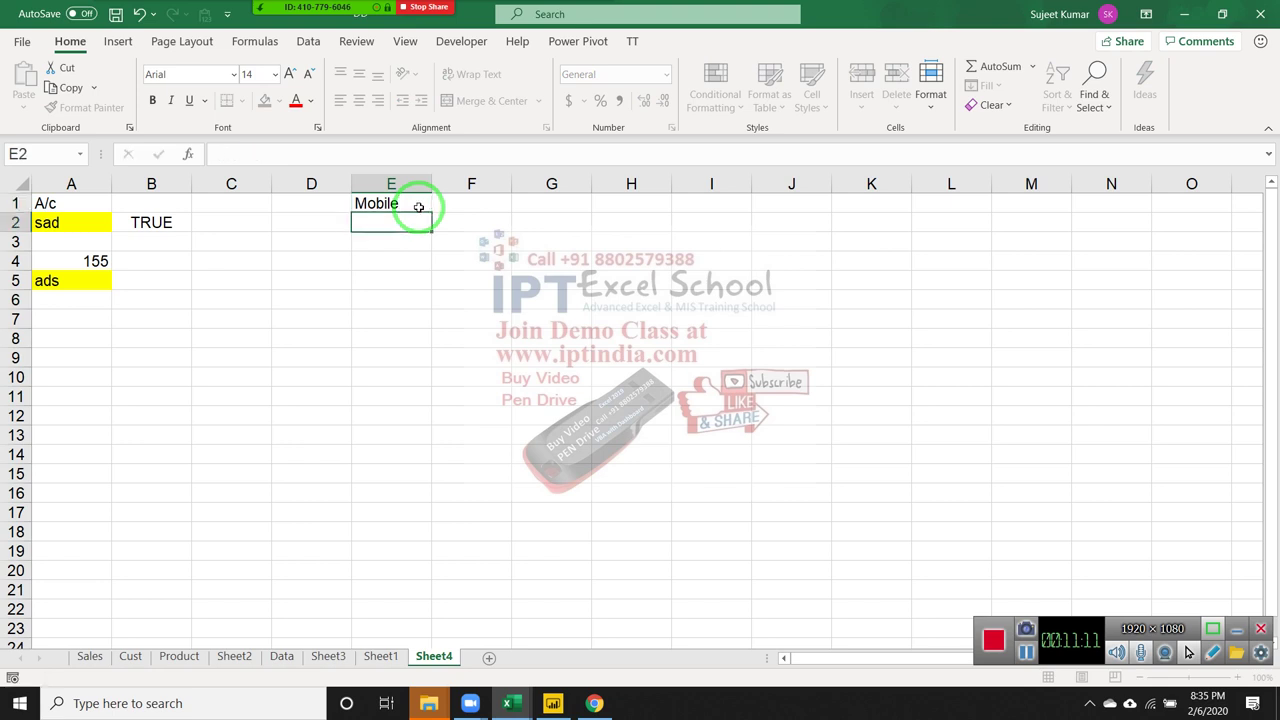
text(880257)
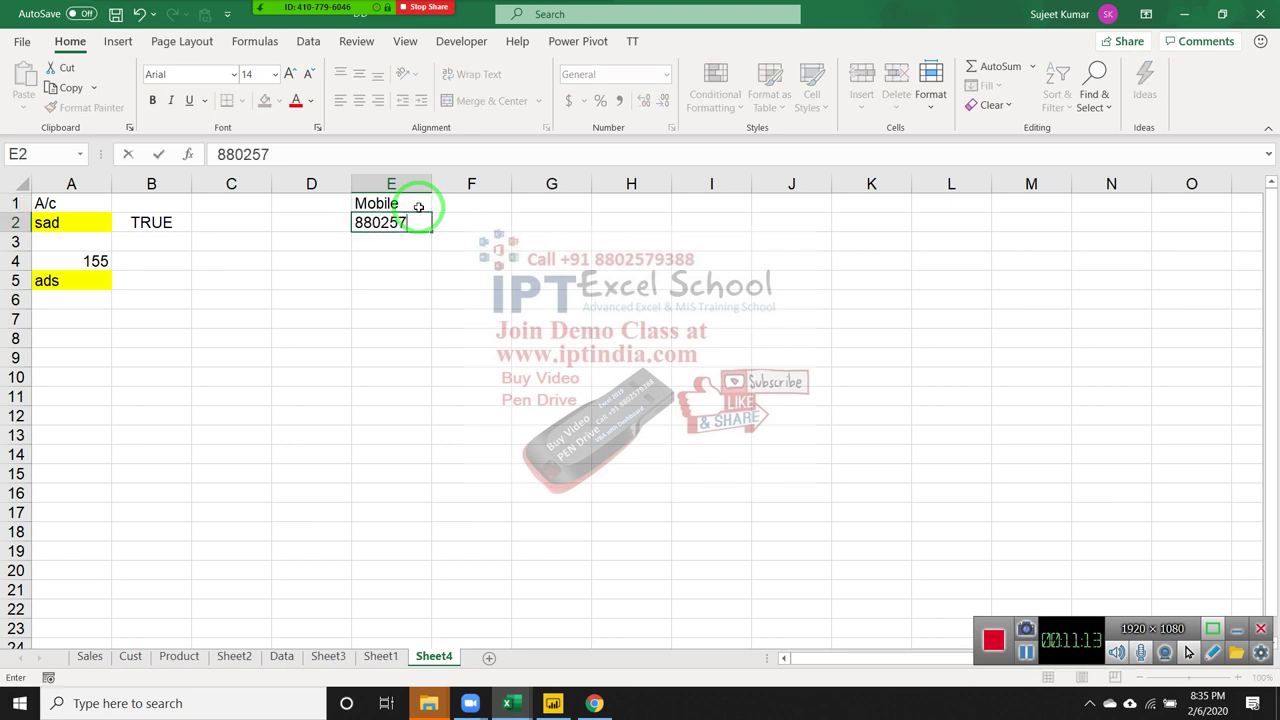
key(Return)
key(Down)
key(Down)
key(Down)
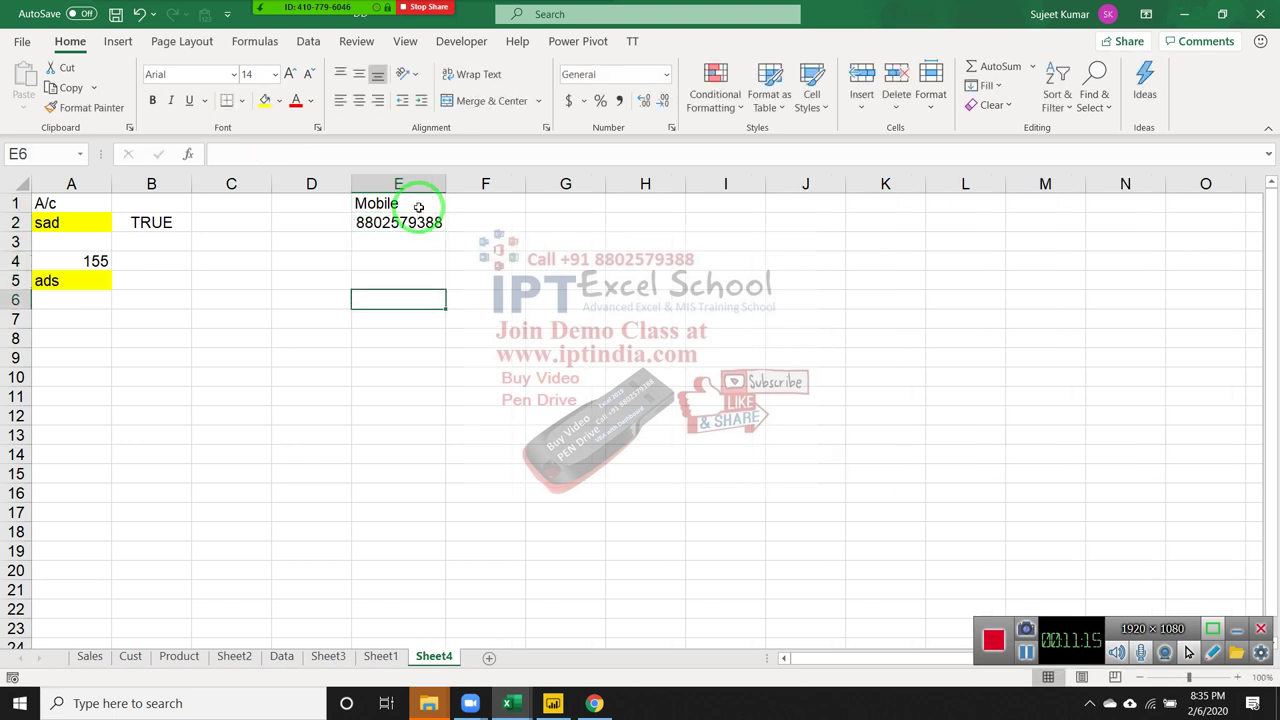
key(Down)
key(Down)
text(88025793)
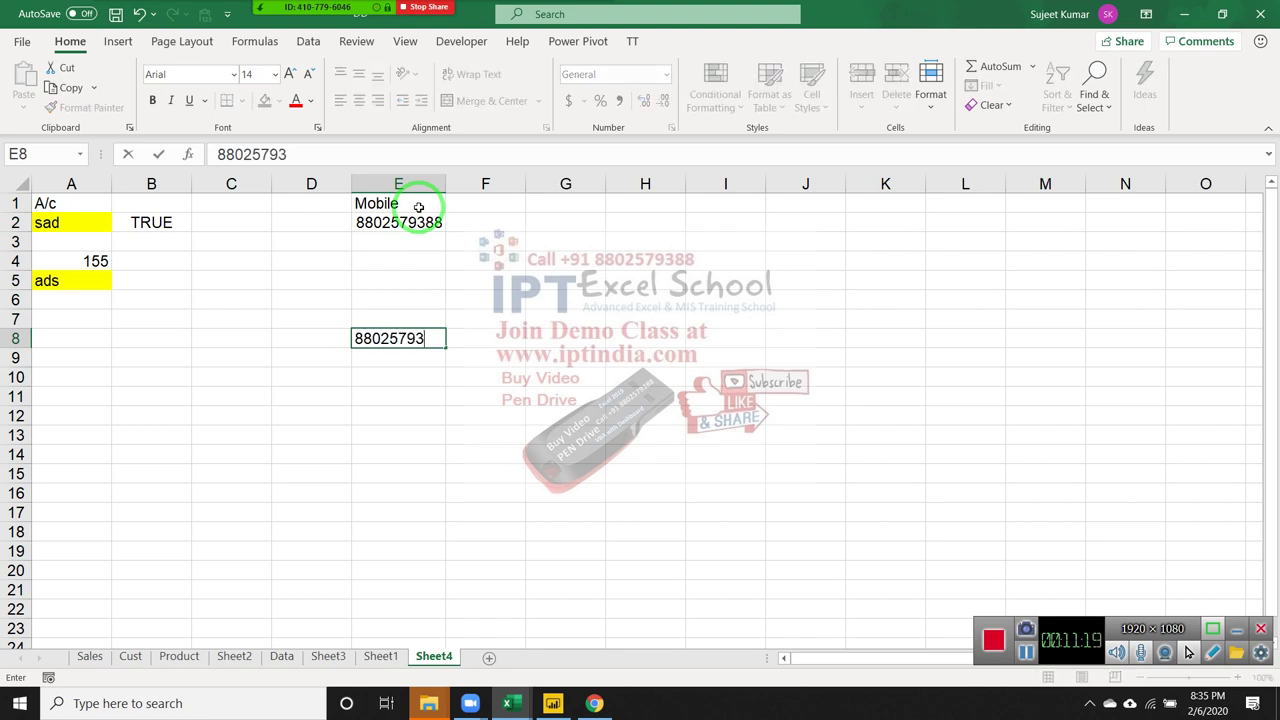
key(Return)
key(Down)
key(Down)
key(Down)
key(Down)
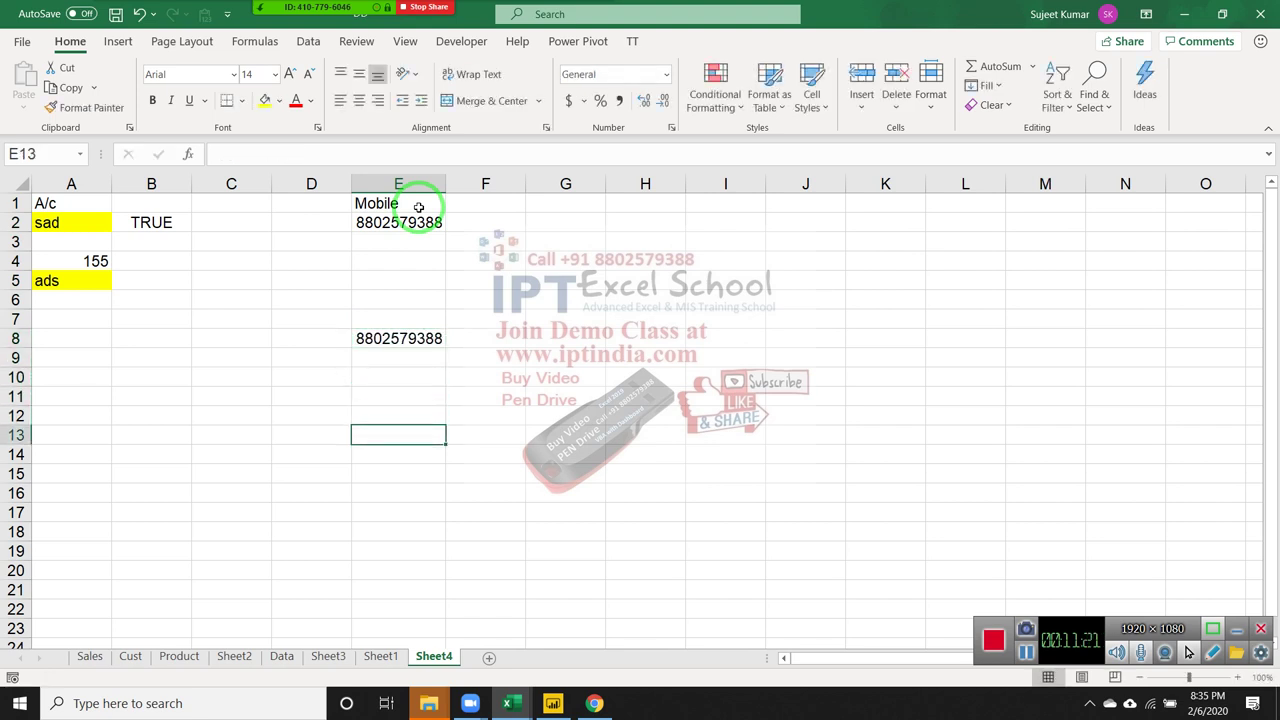
text(8802579)
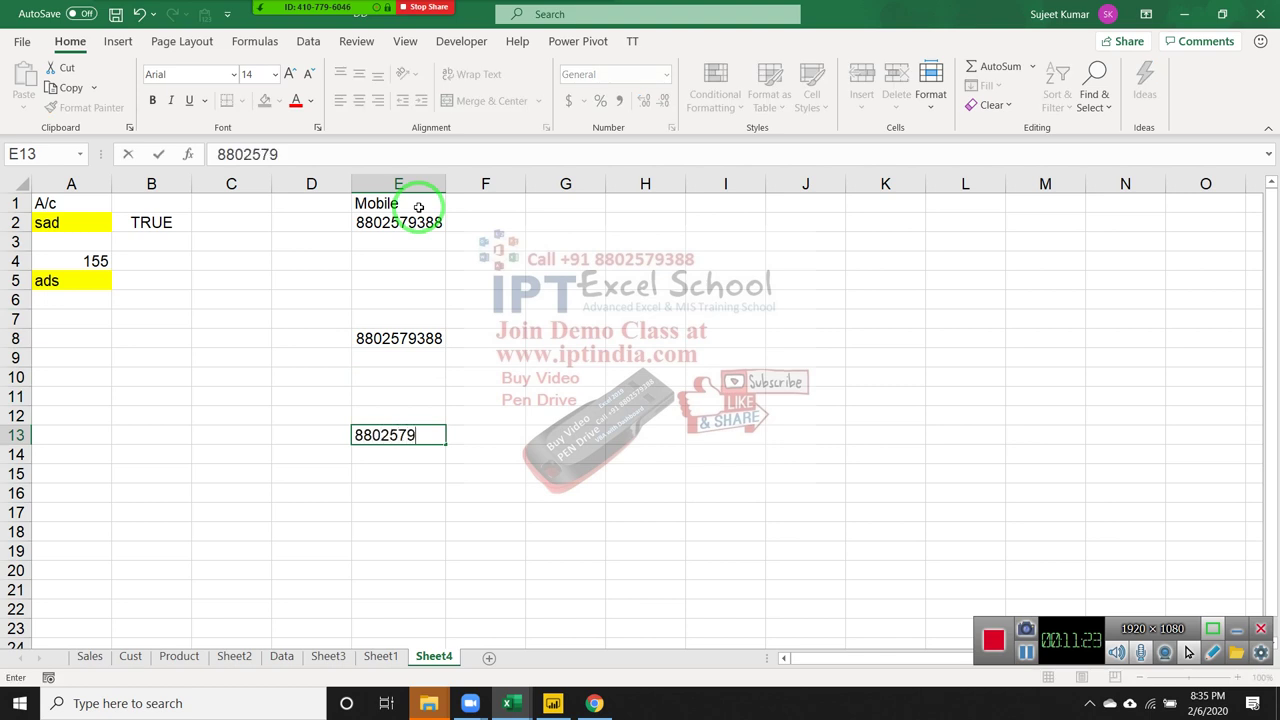
text(8)
key(Return)
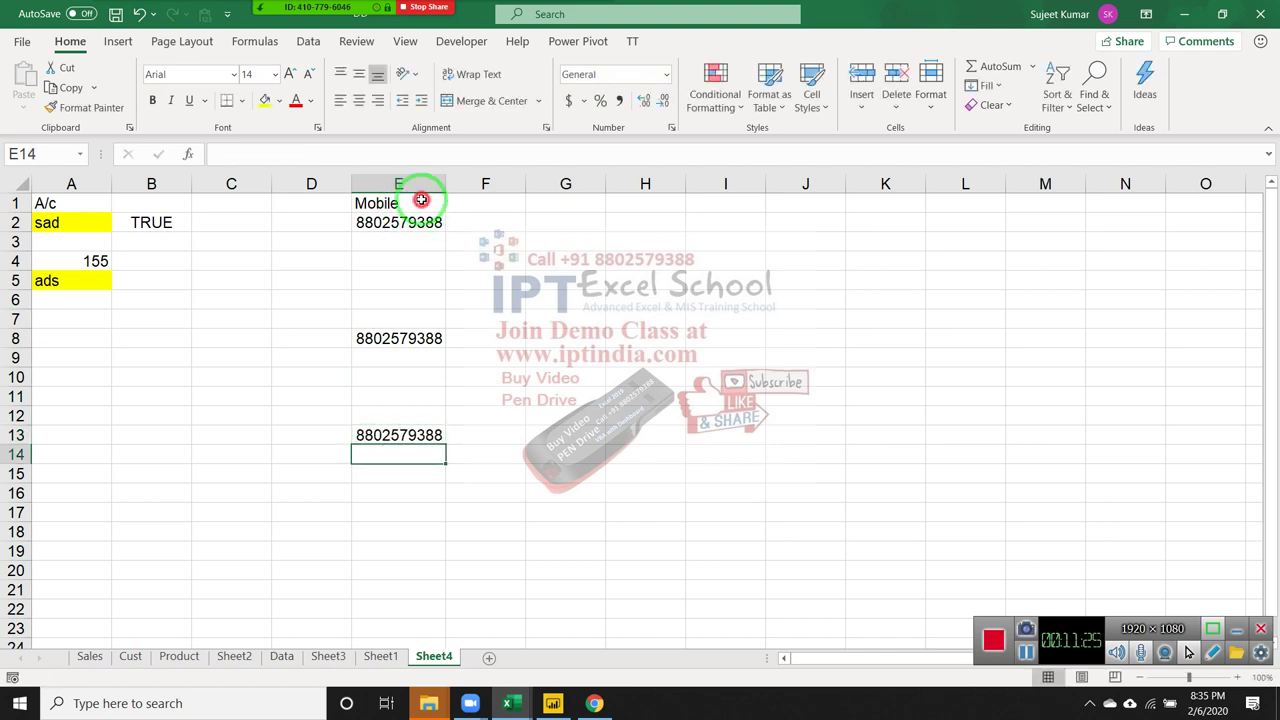
click(421, 197)
click(422, 186)
click(715, 95)
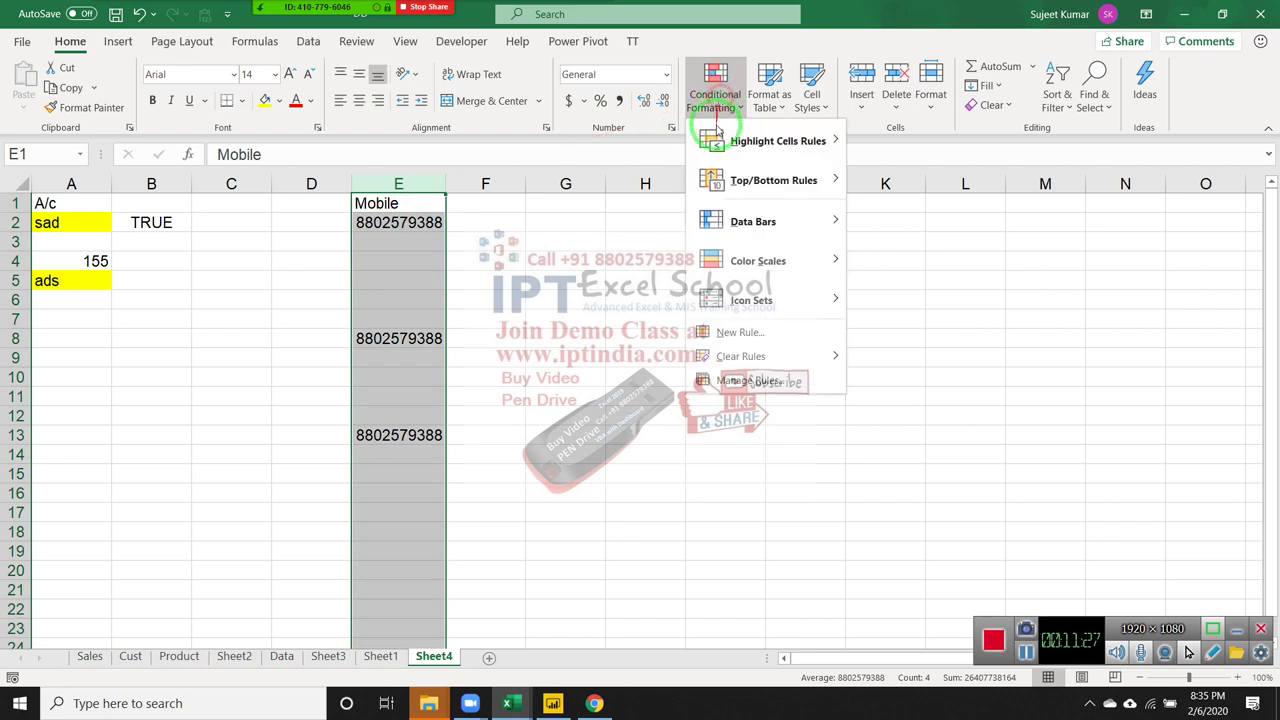
click(935, 378)
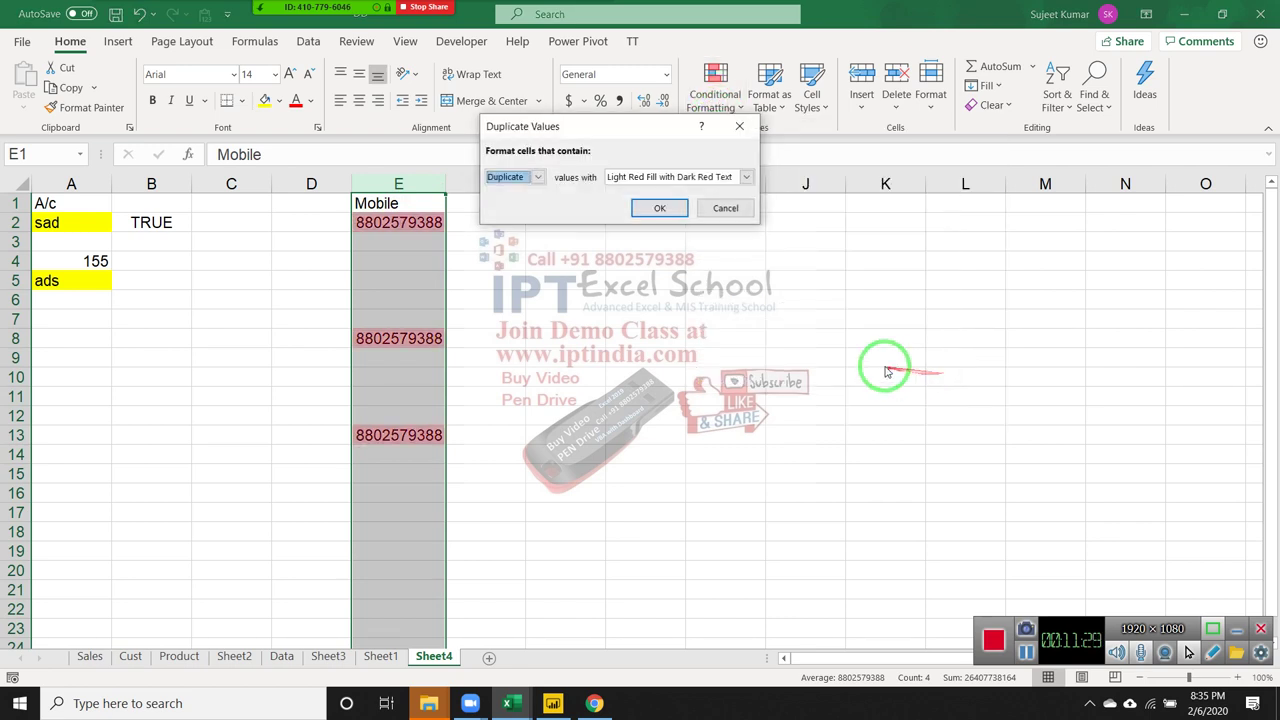
drag(885, 372, 872, 435)
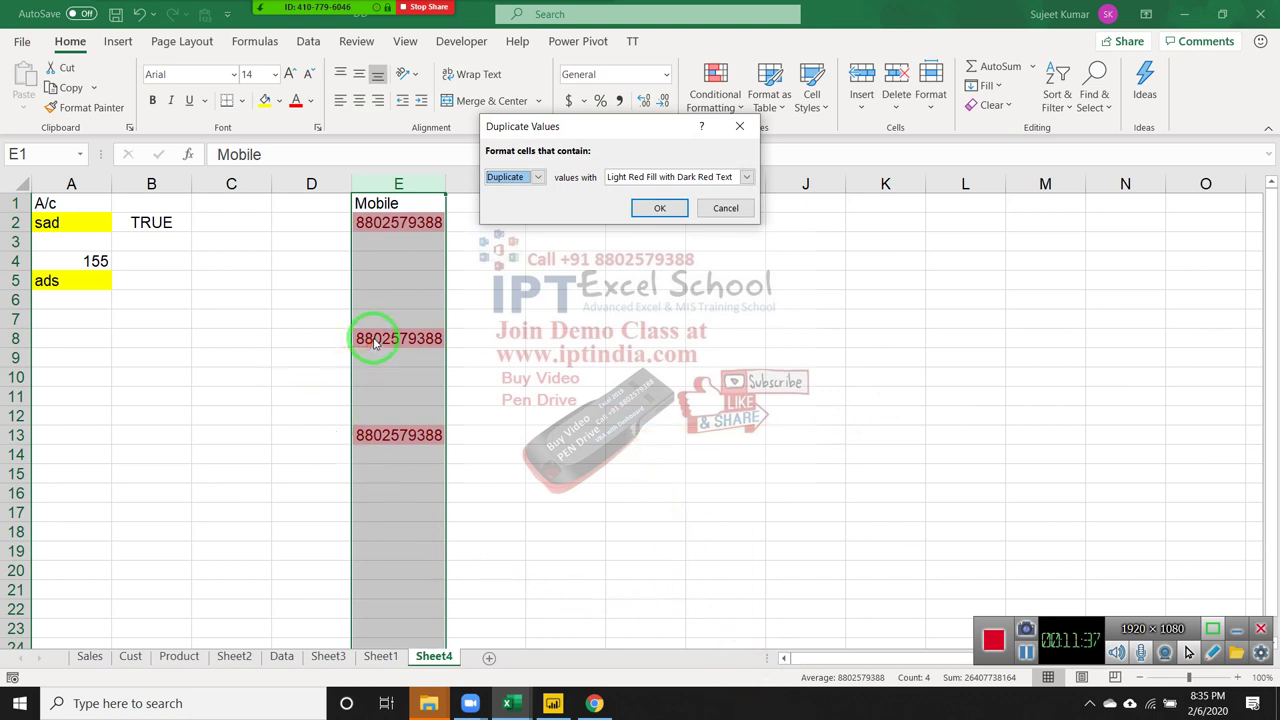
click(726, 209)
Enter =COUNTIF(E:E,E2) in cell F2
click(490, 223)
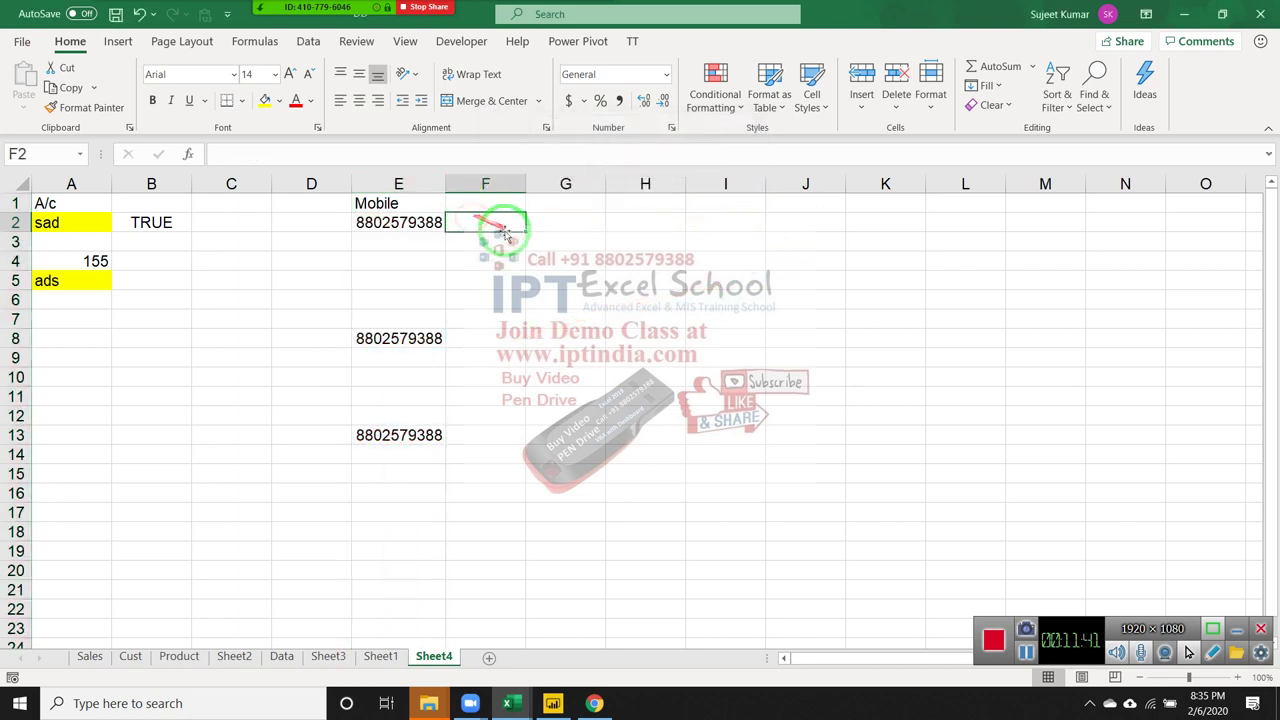
text(=)
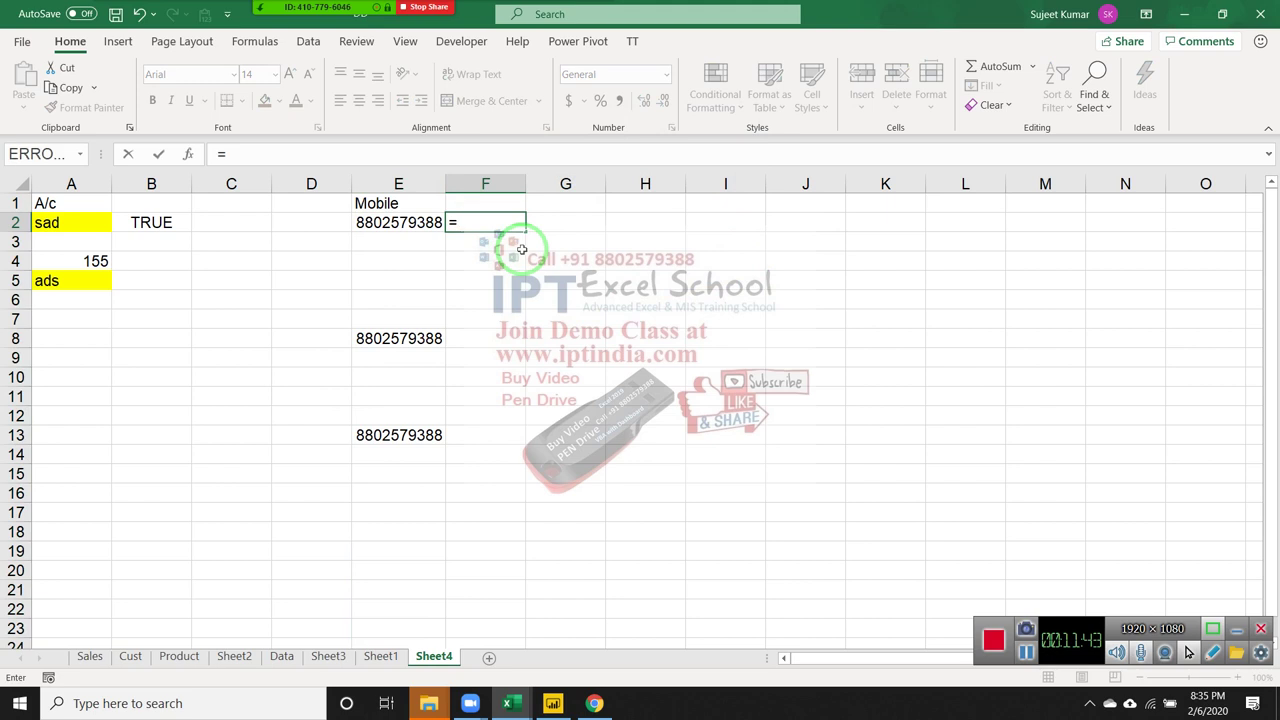
text(coun)
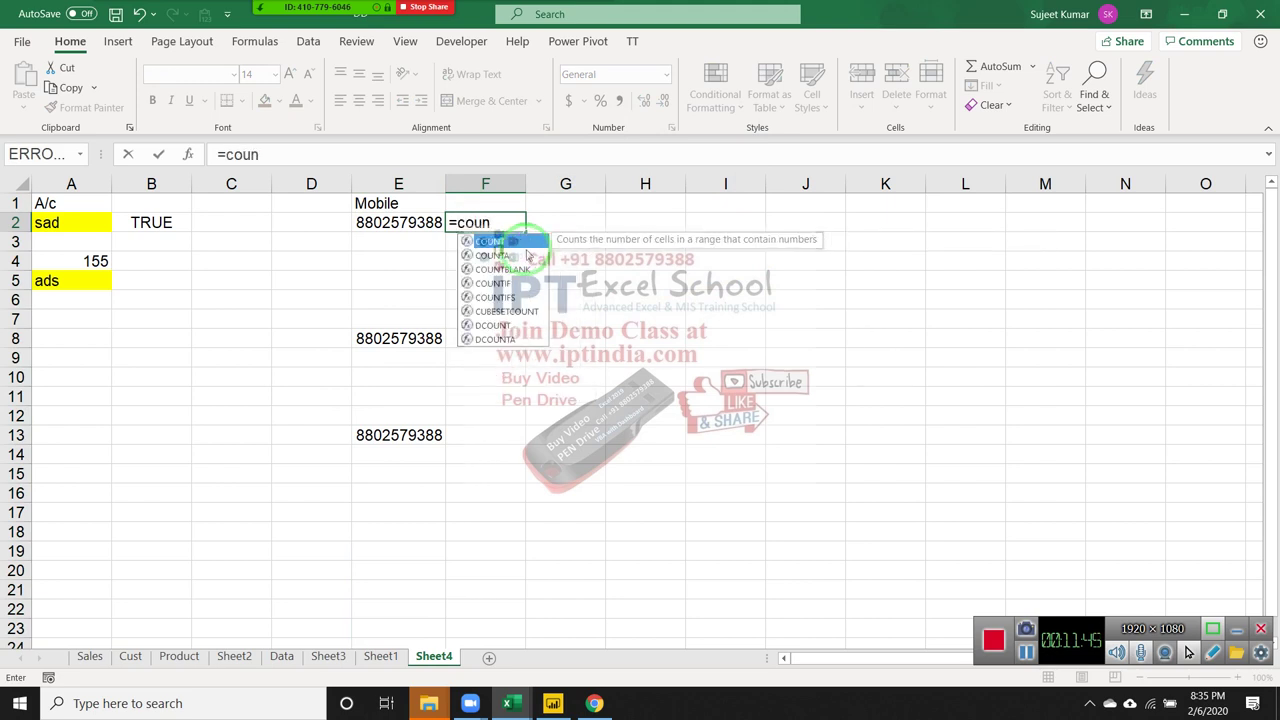
key(Tab)
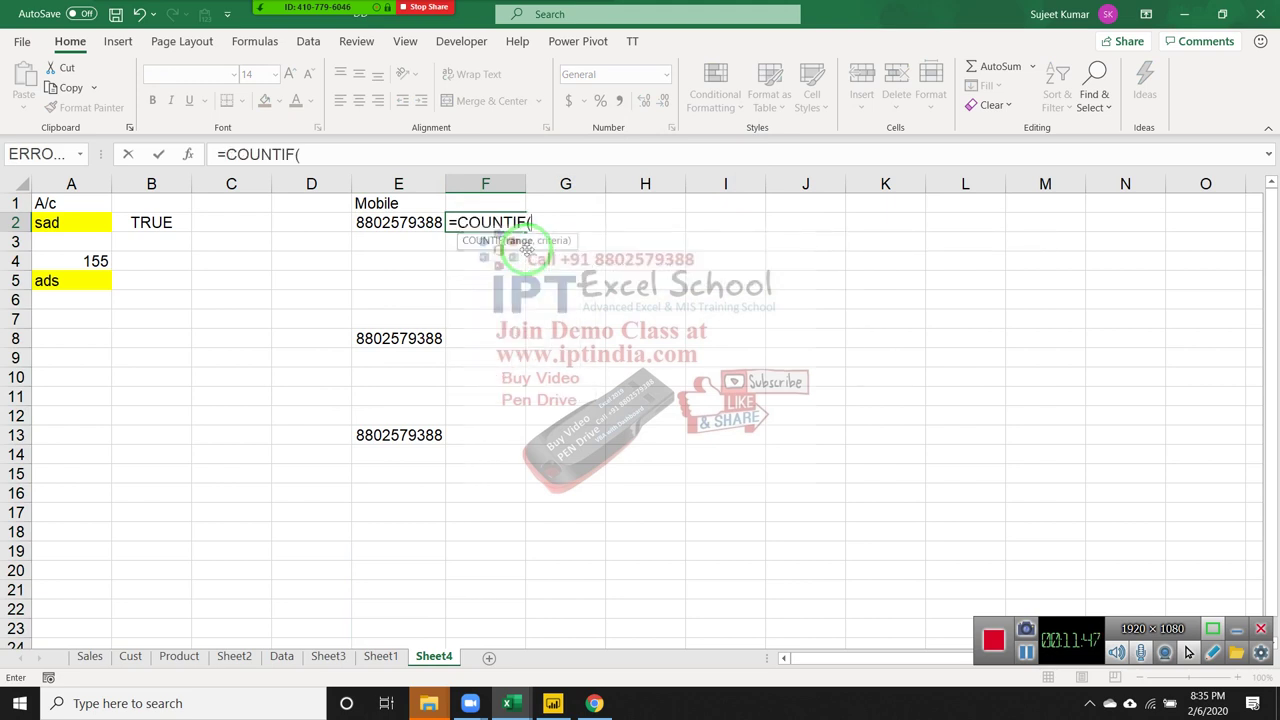
click(305, 22)
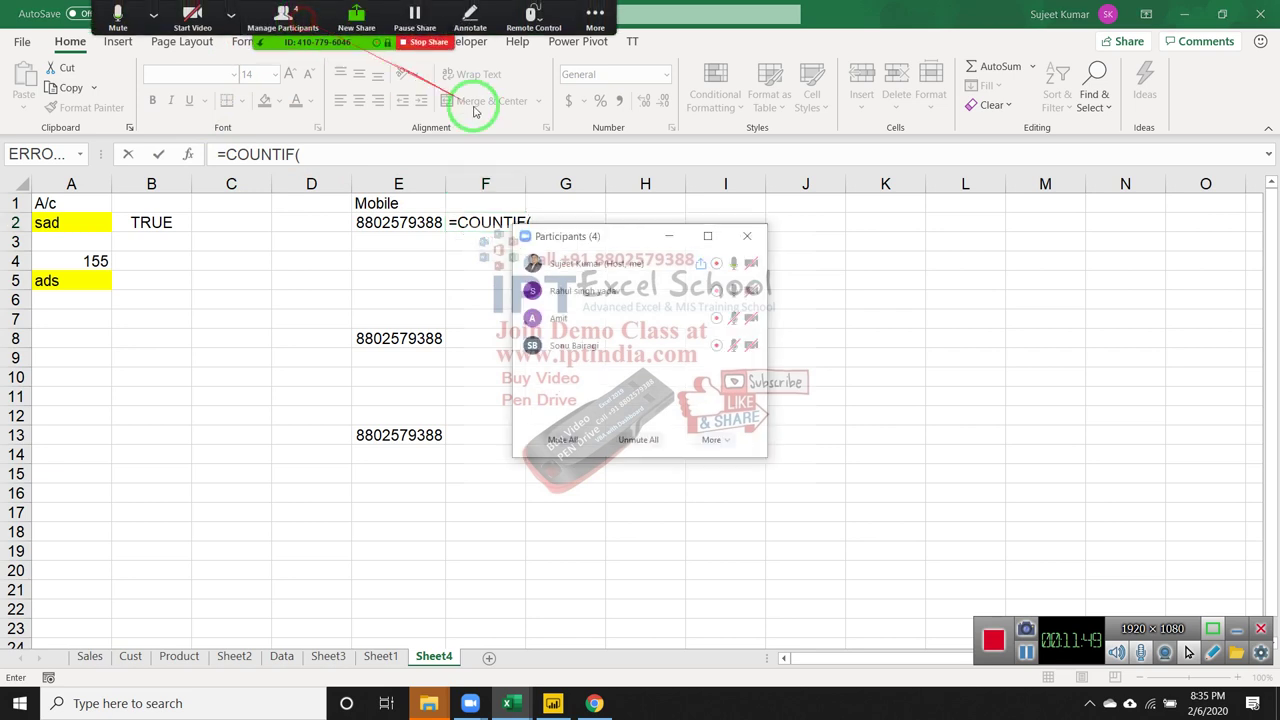
click(757, 236)
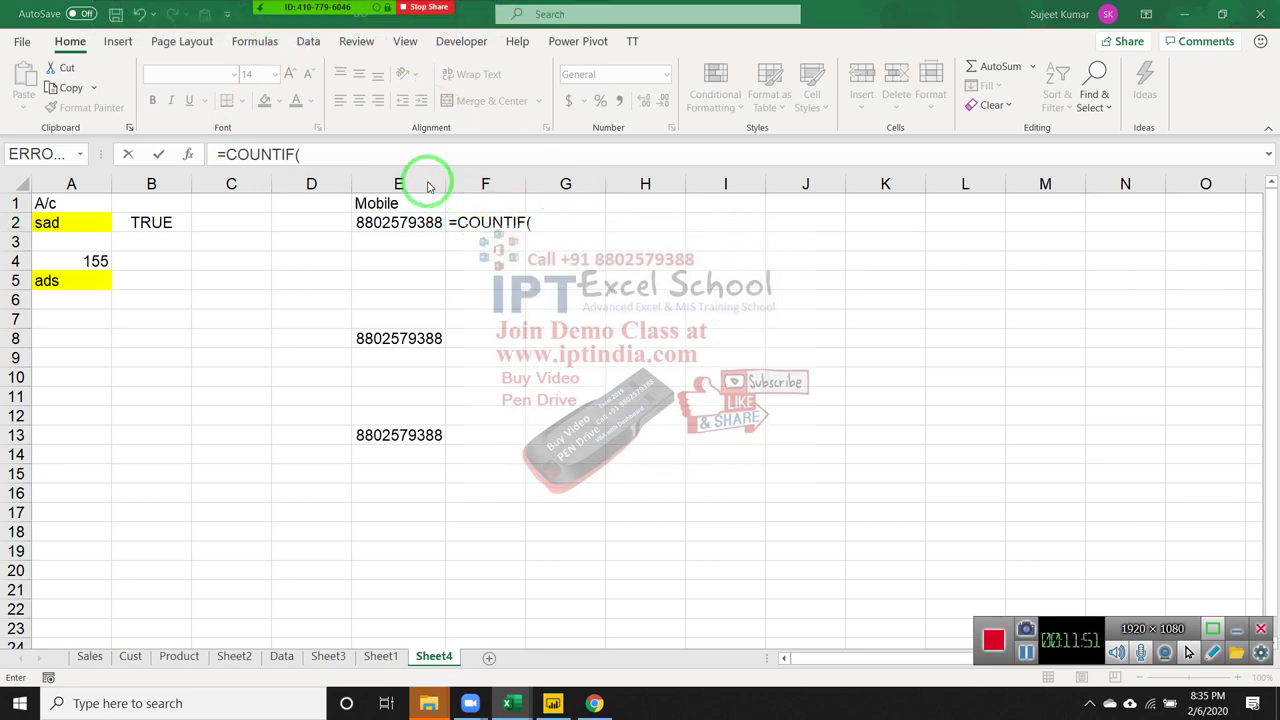
click(410, 180)
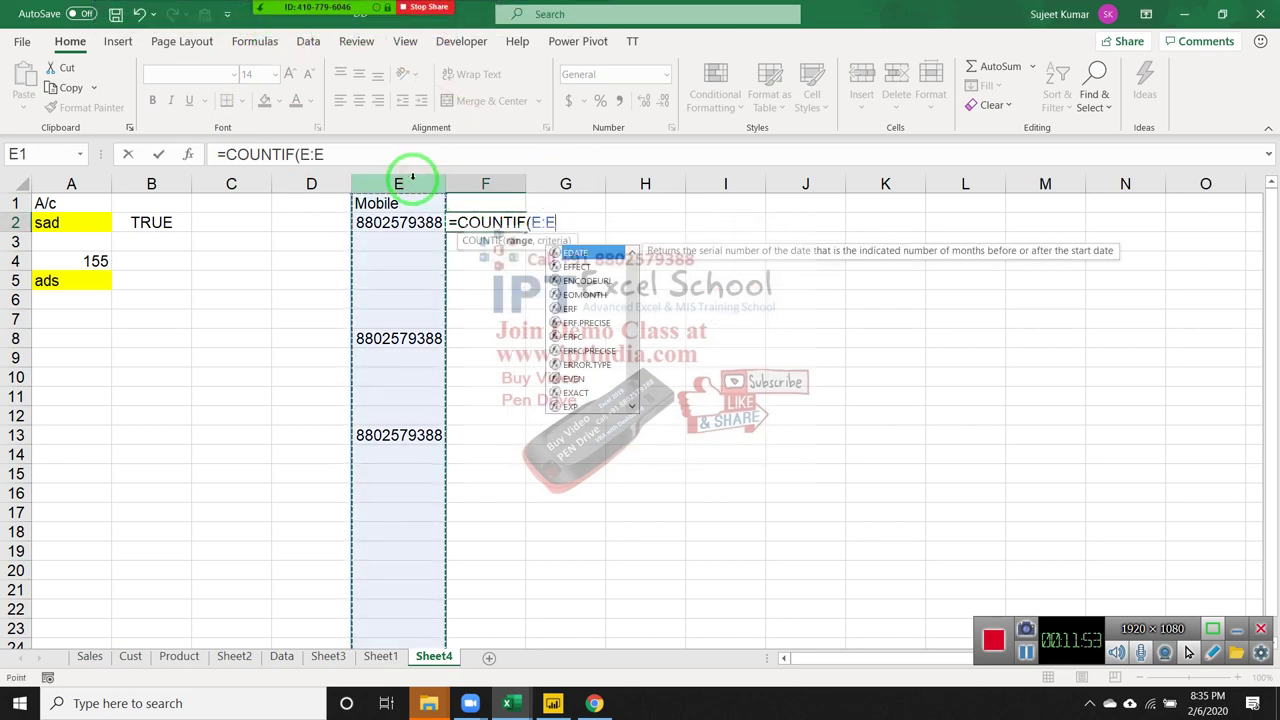
text(,)
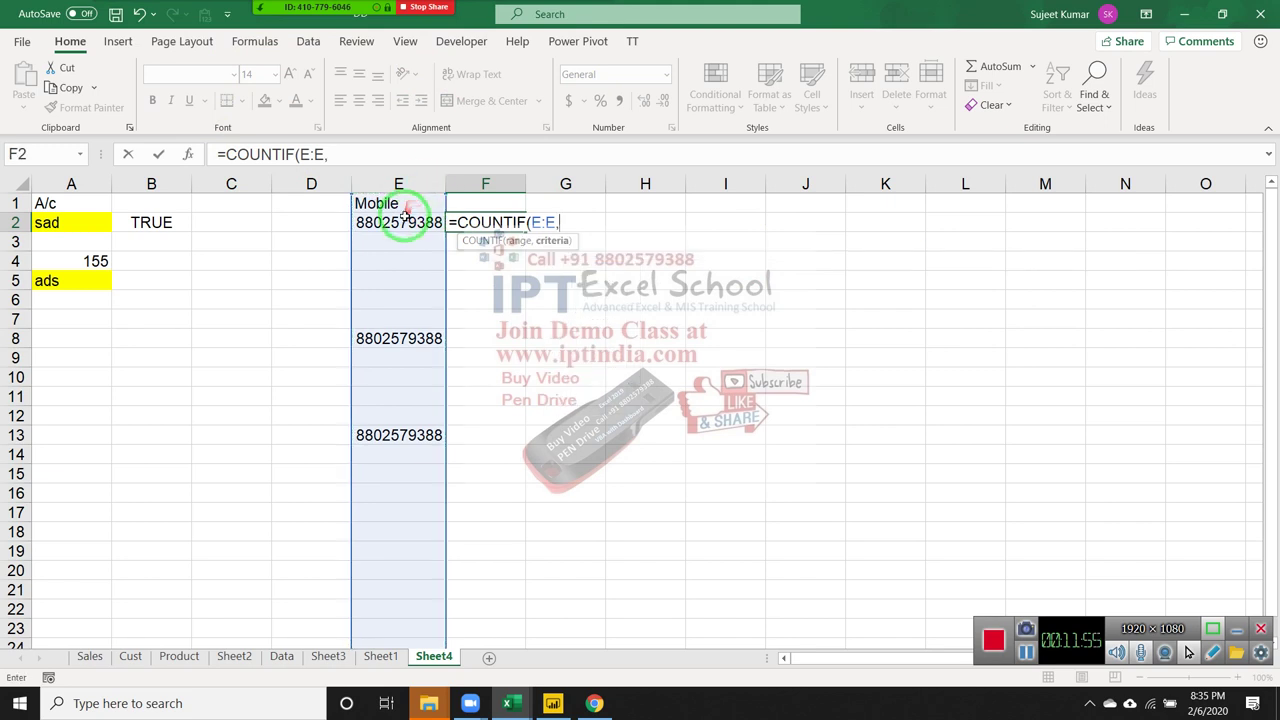
click(400, 220)
text())
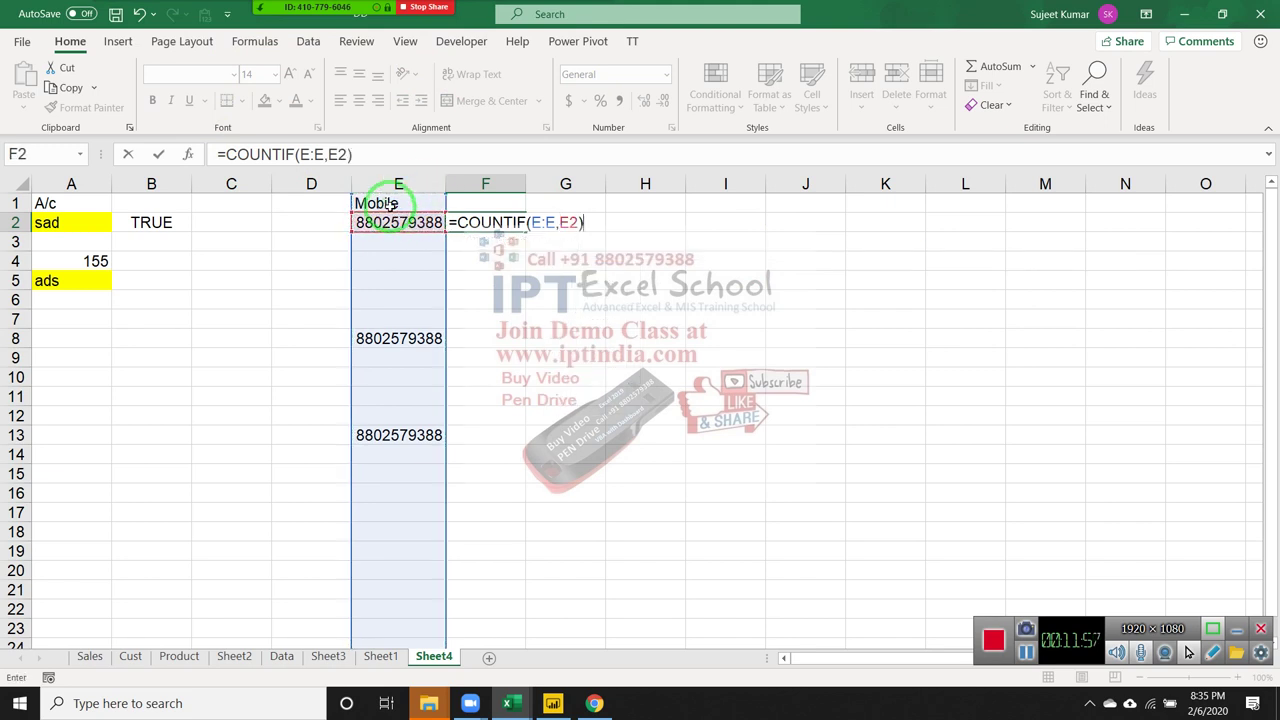
key(Return)
Copy the COUNTIF formula from F2 into F8 and F13
click(503, 221)
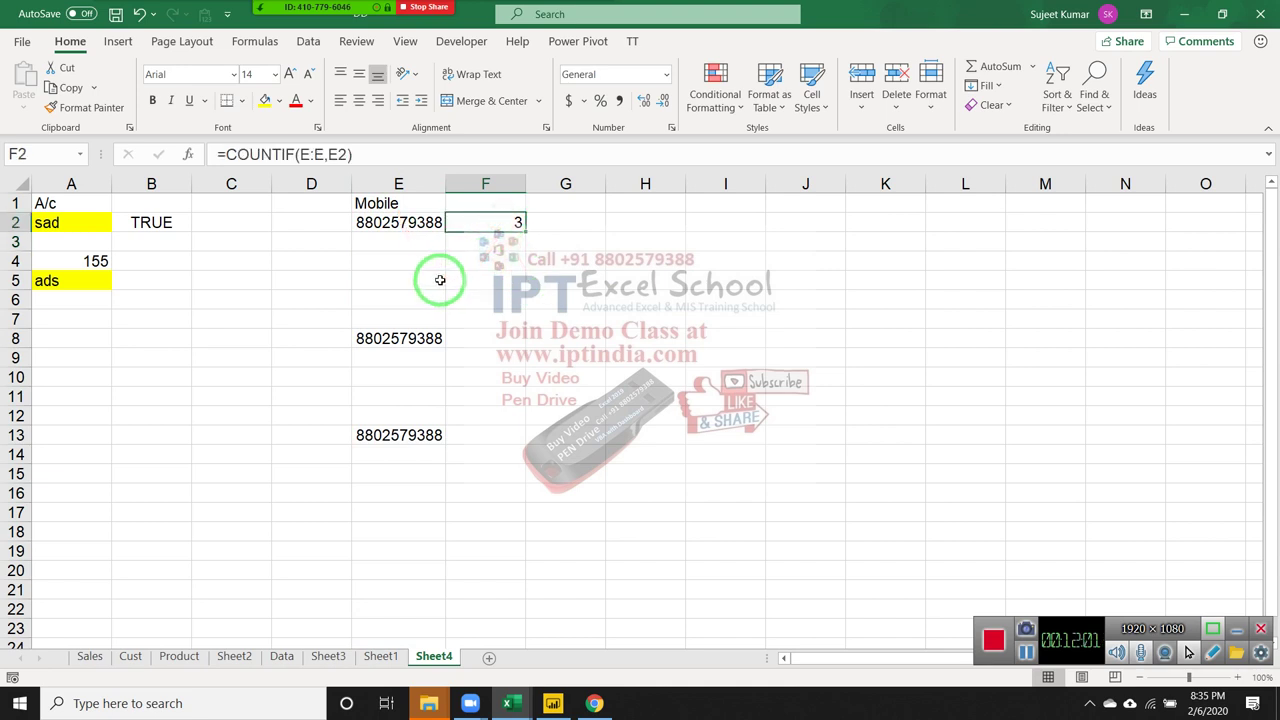
key(ctrl+c)
click(468, 337)
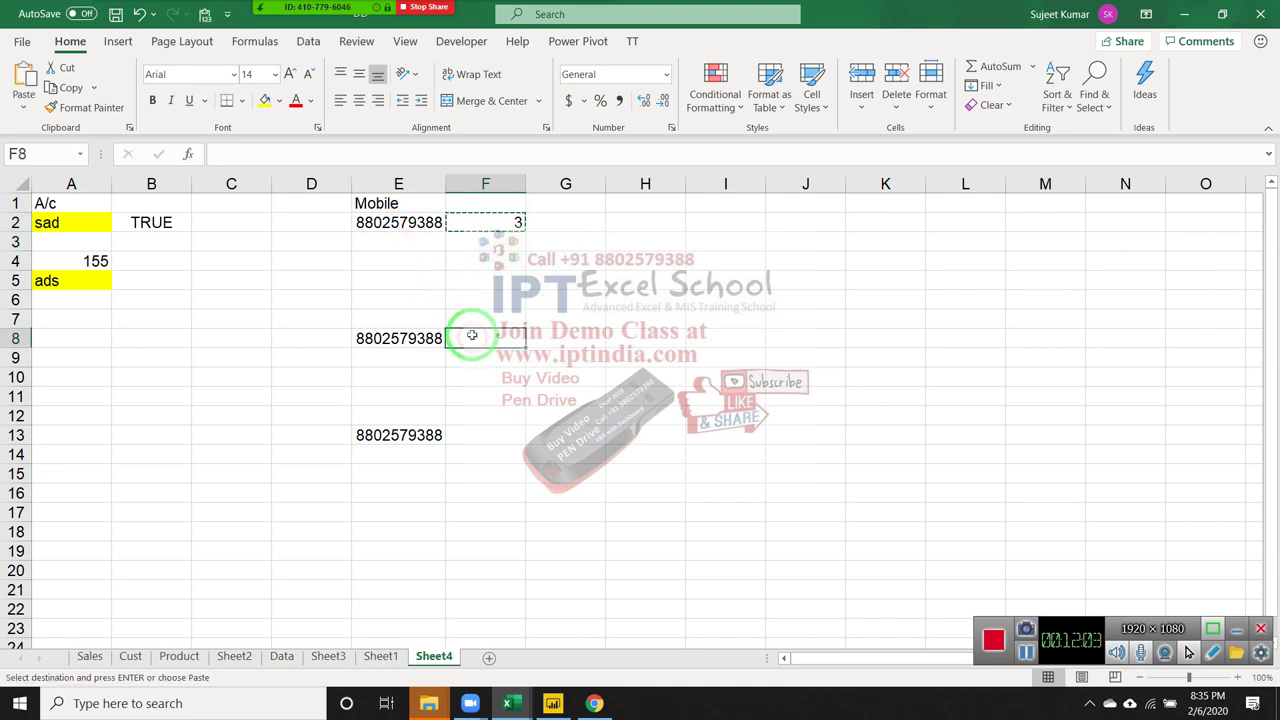
key(ctrl+v)
click(486, 434)
key(ctrl+v)
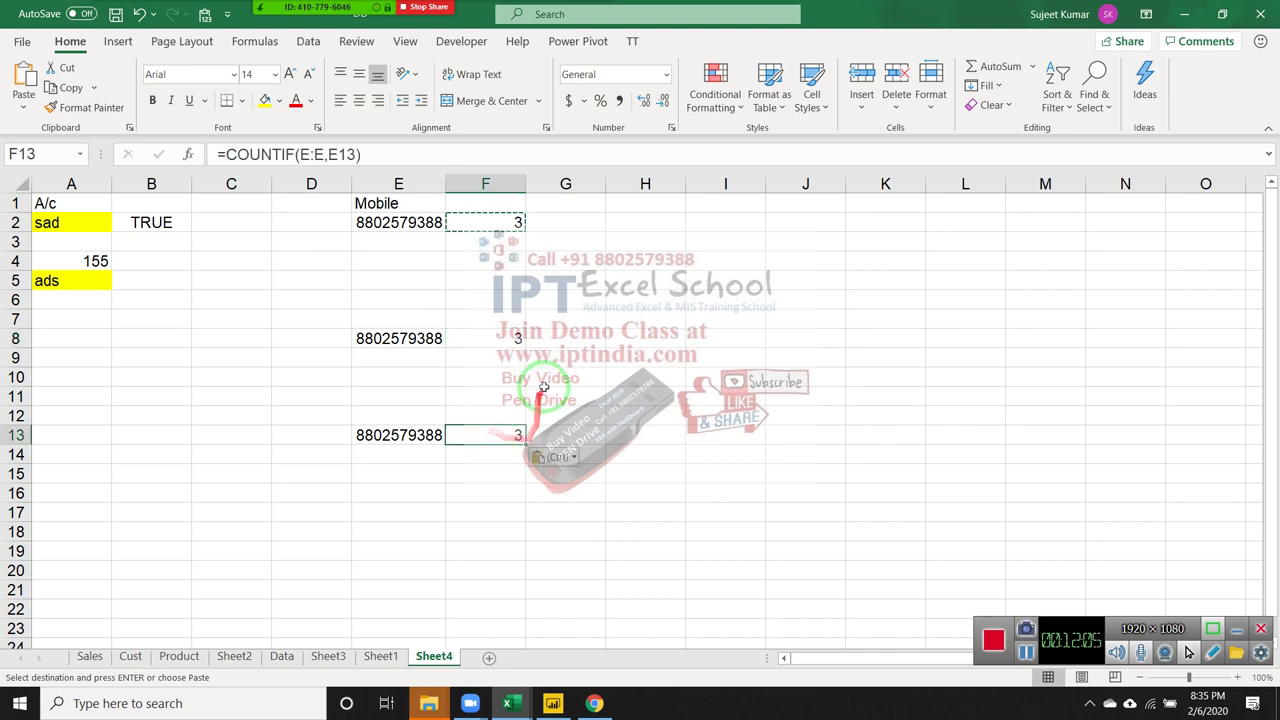
click(560, 396)
Overwrite F2, F8 and F13 with 1, 2 and 3
click(515, 289)
click(503, 228)
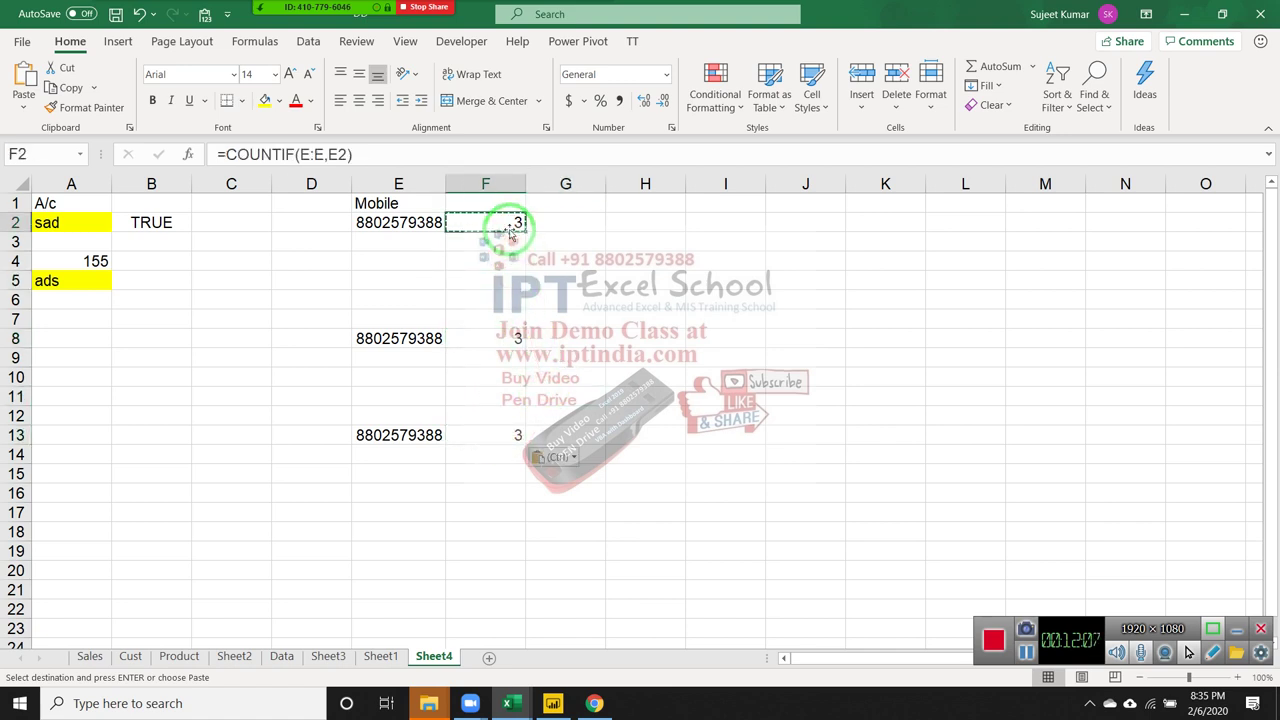
text(1)
click(531, 337)
click(517, 338)
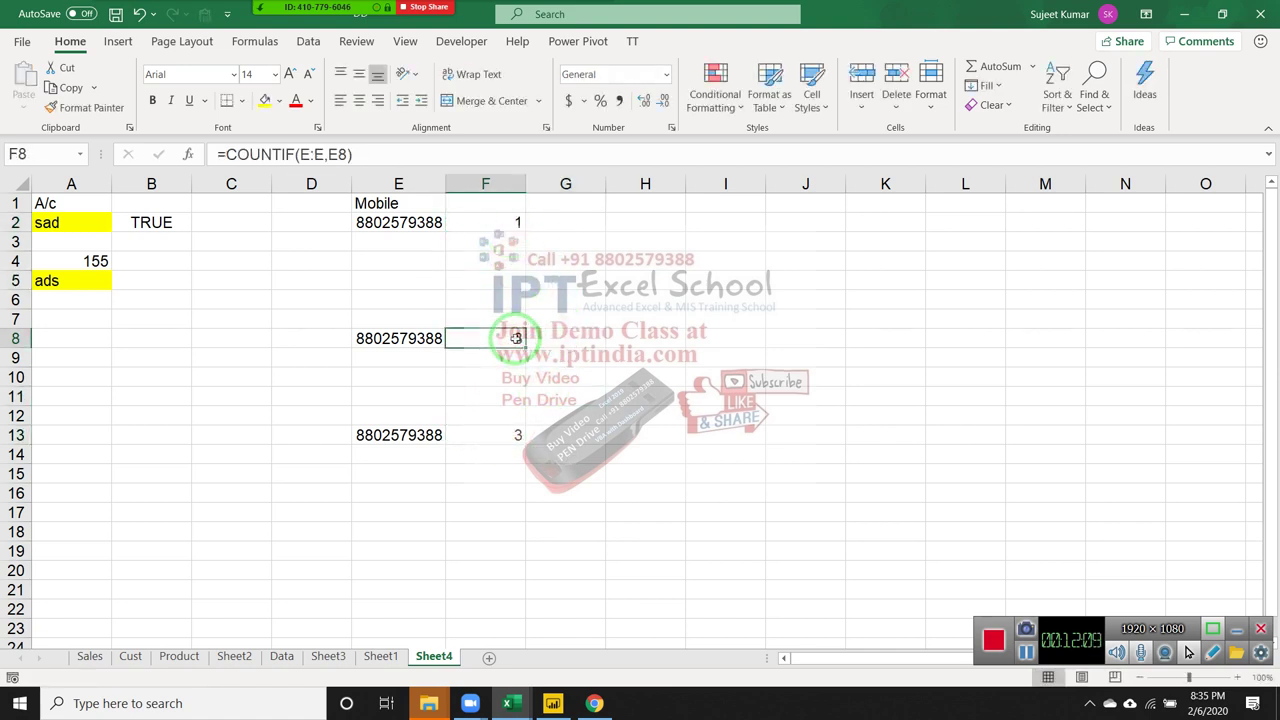
text(2)
click(510, 434)
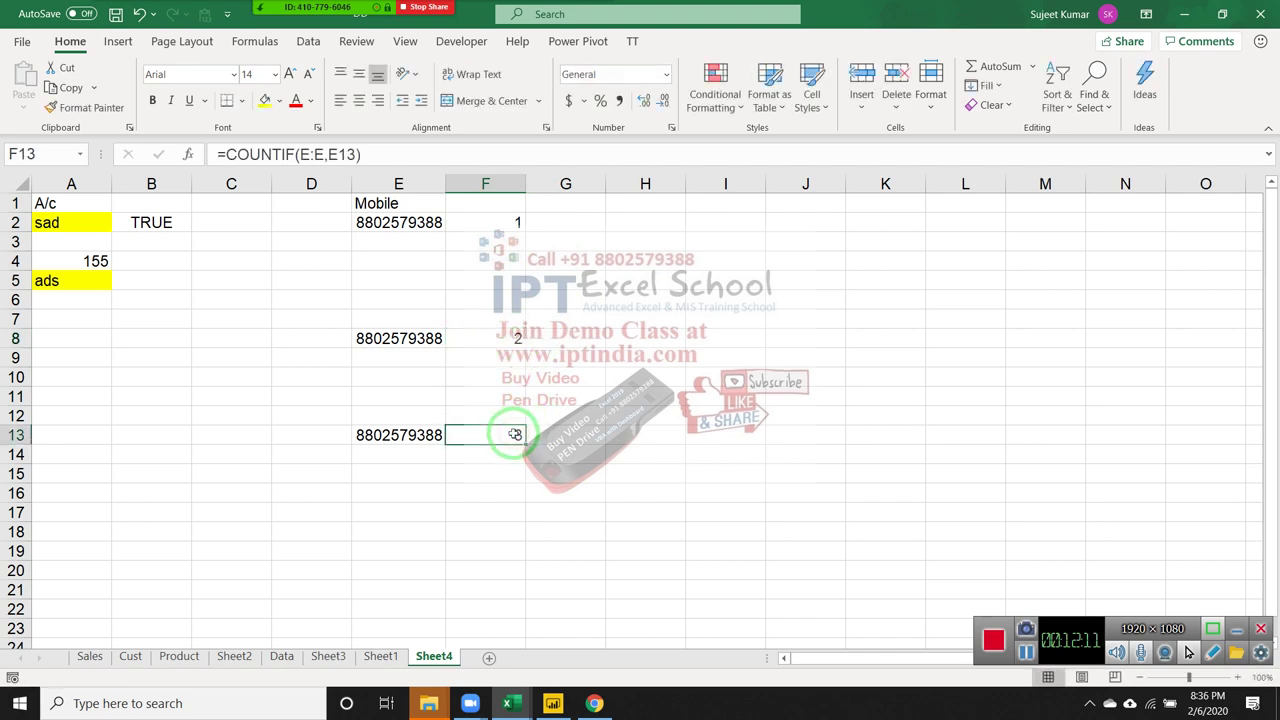
text(3)
click(560, 396)
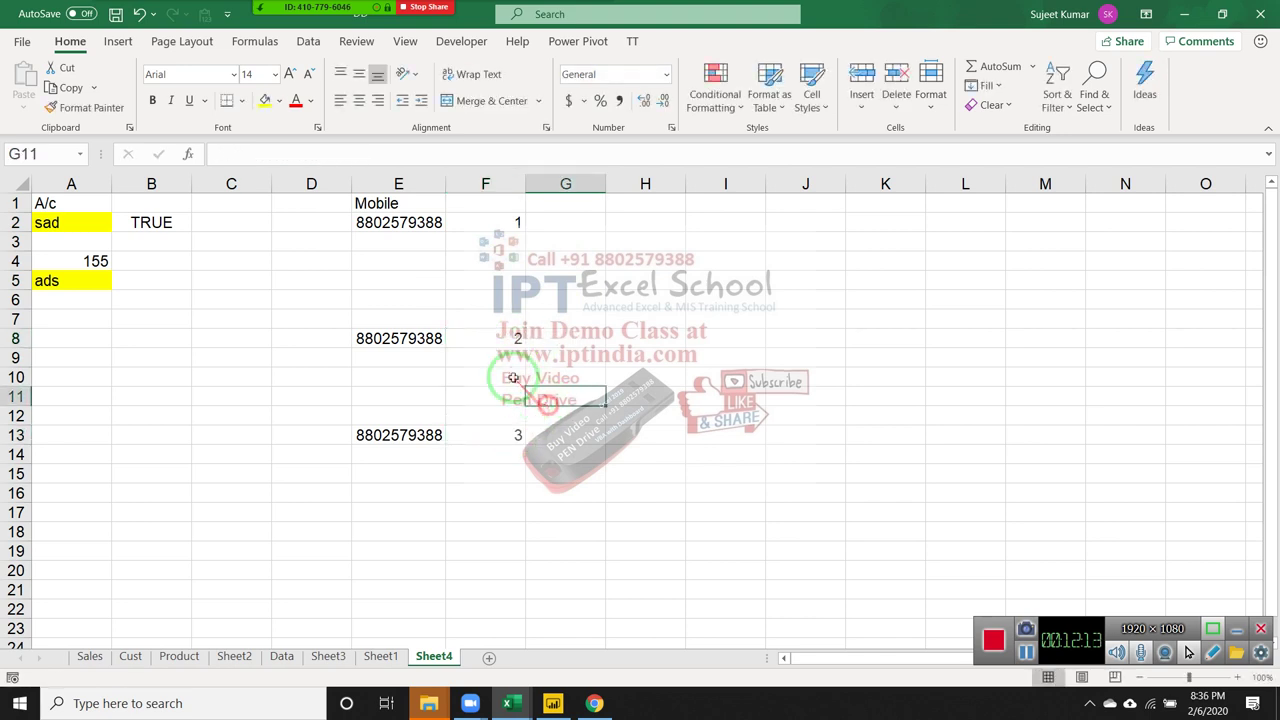
Select the E and F cell pairs in rows 2, 8 and 13
click(401, 222)
drag(401, 222, 488, 225)
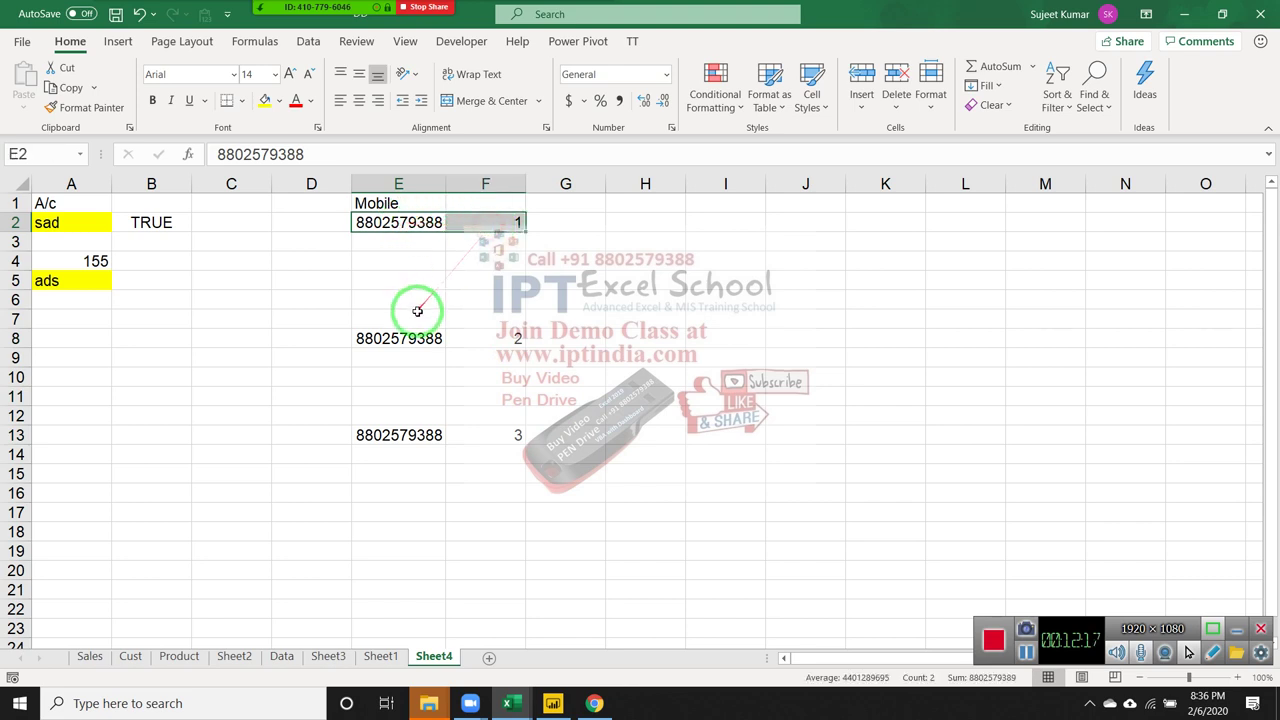
drag(420, 337, 486, 337)
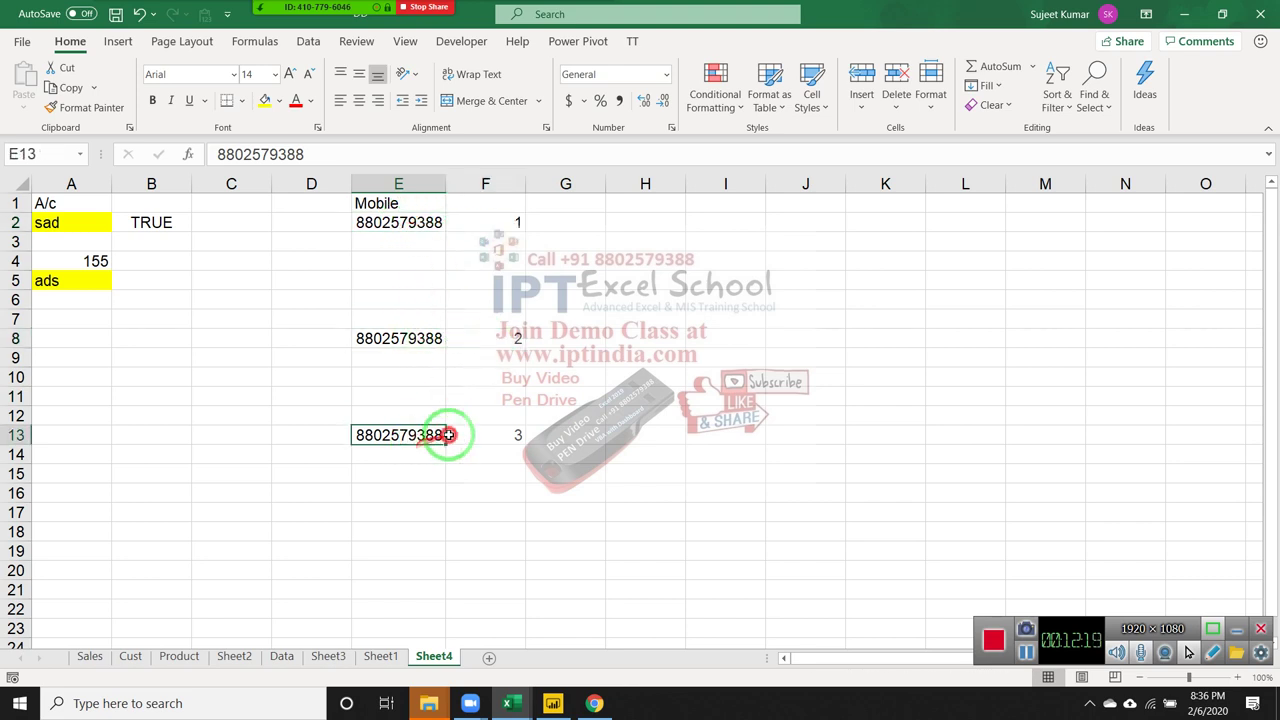
drag(430, 436, 500, 436)
click(407, 267)
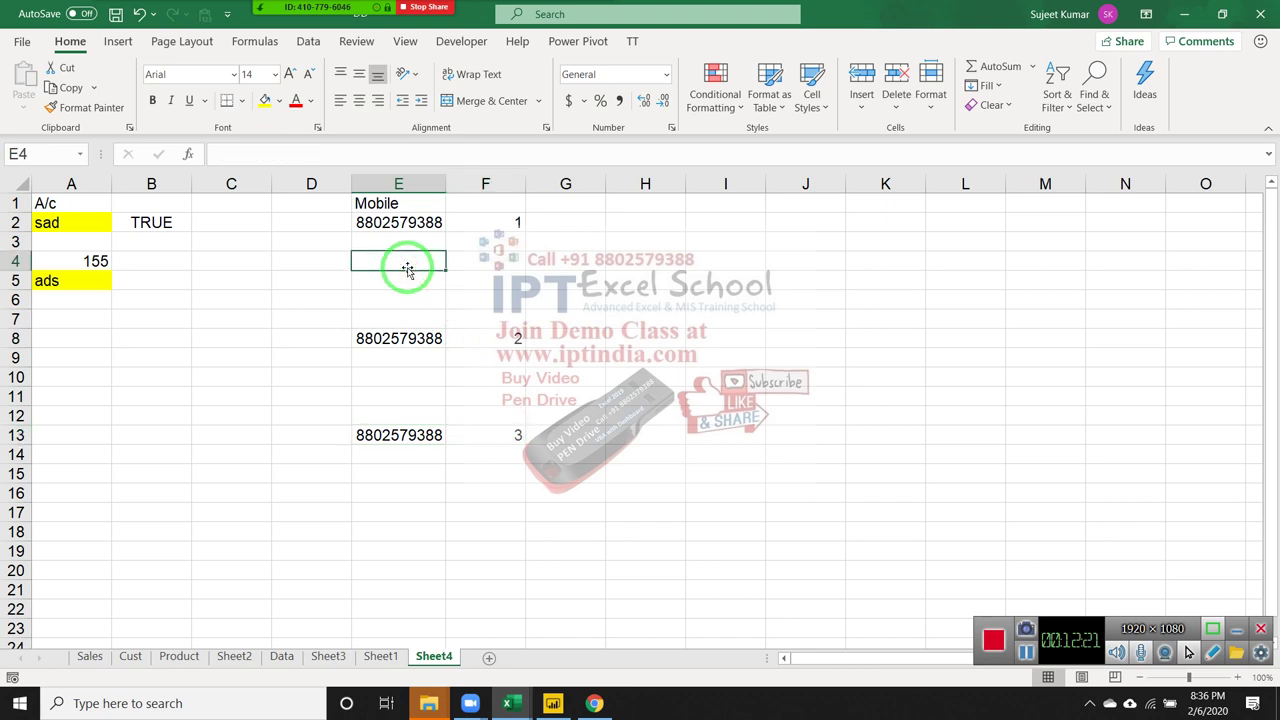
Finish the mobile number in E4 and enter 1 in F4
text(996881)
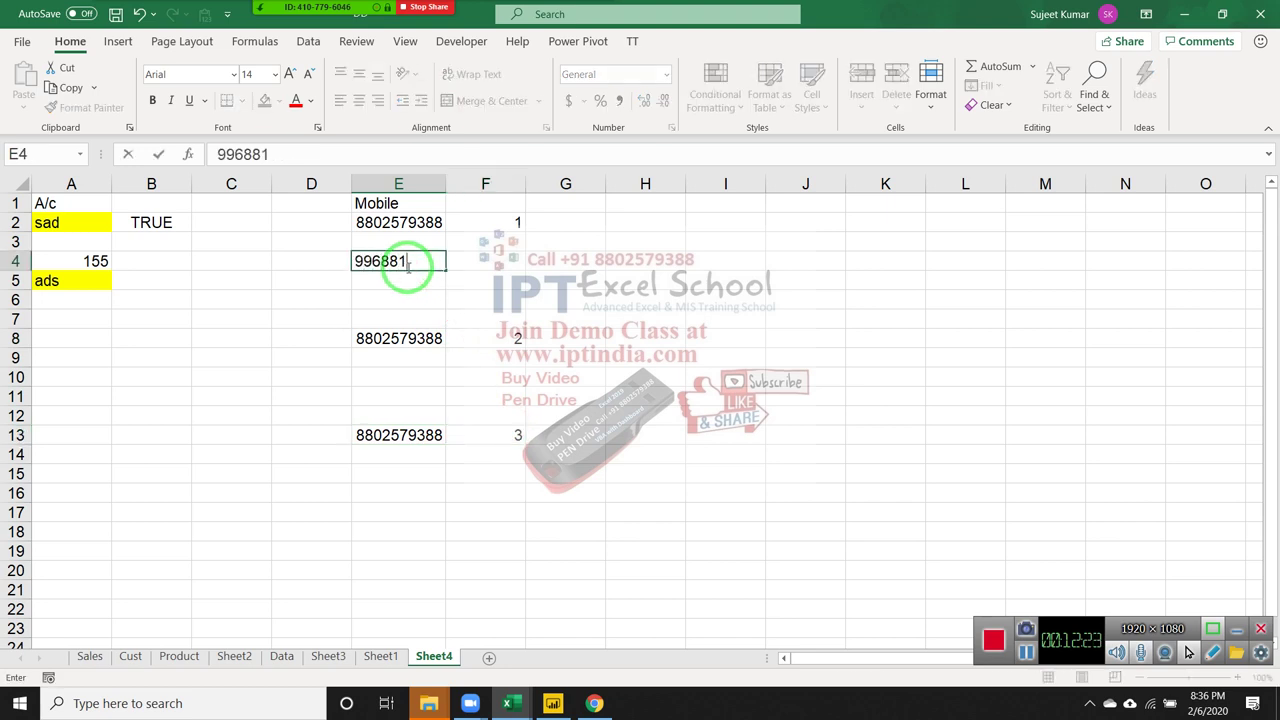
text(7)
key(Return)
key(Up)
key(Right)
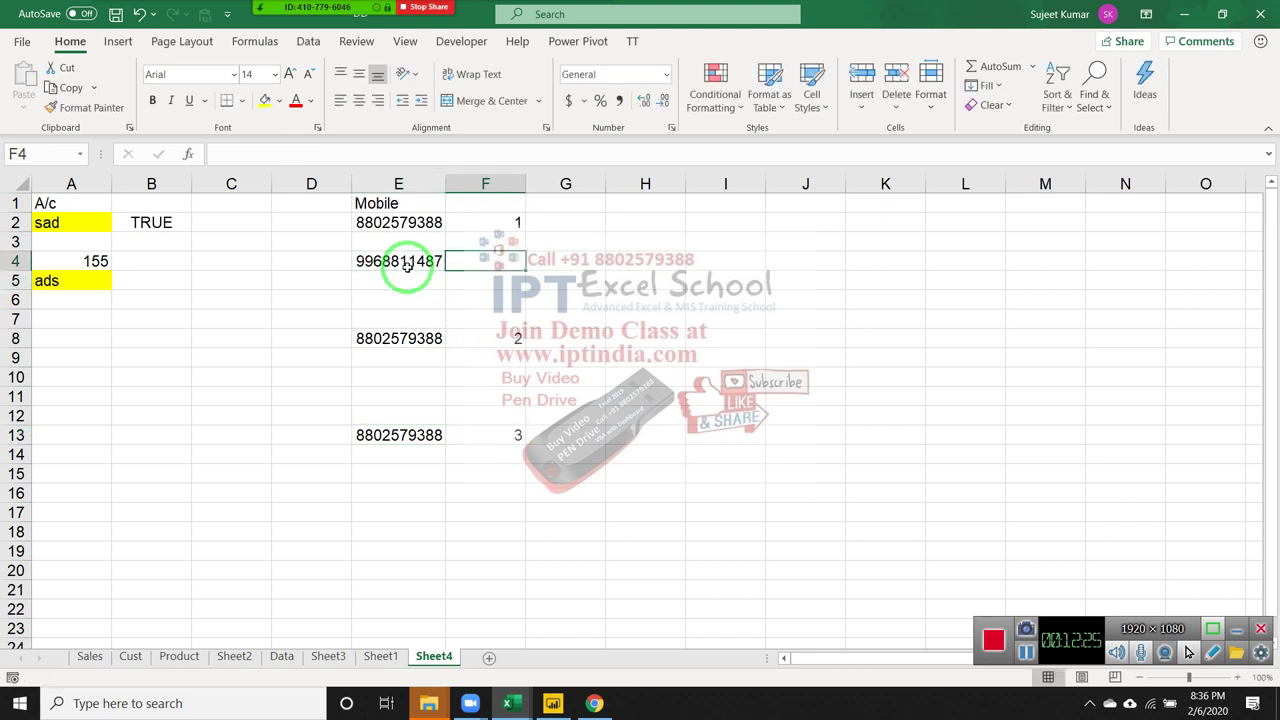
text(1)
key(Return)
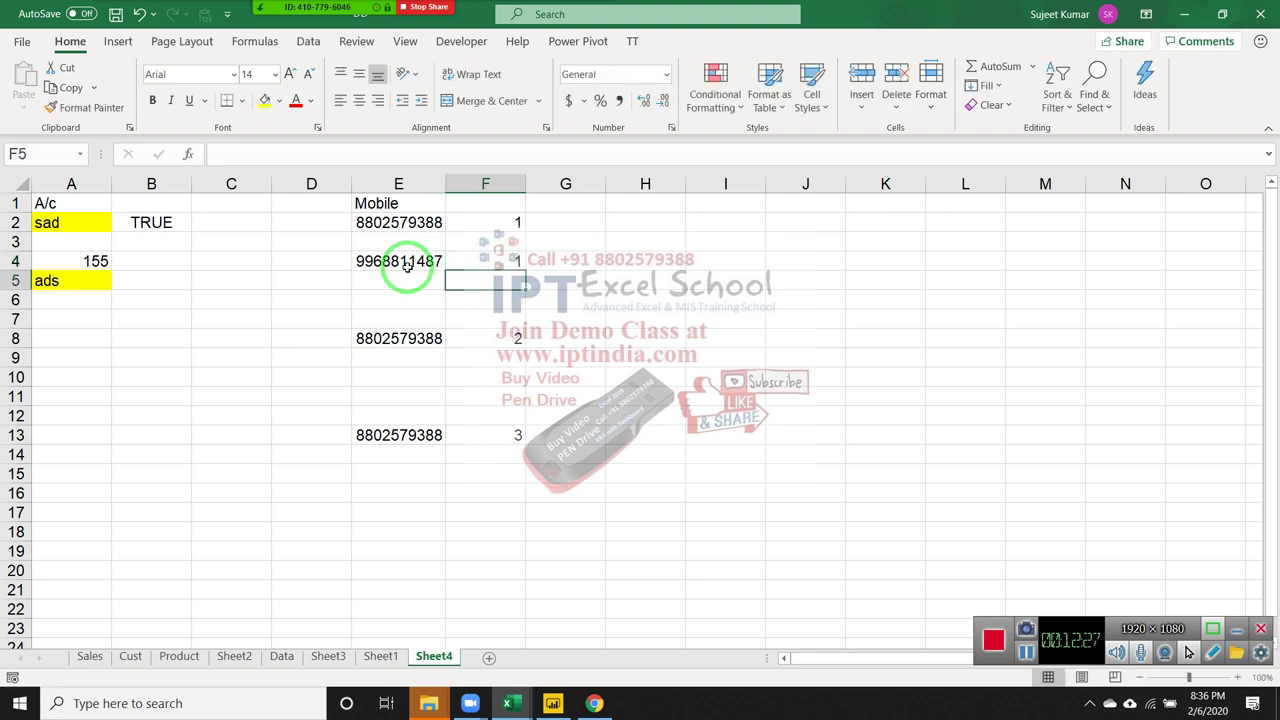
Enter a COUNTIF running-count formula over E2:E2 for E2 in F2
key(Up)
key(Up)
key(Up)
text(=)
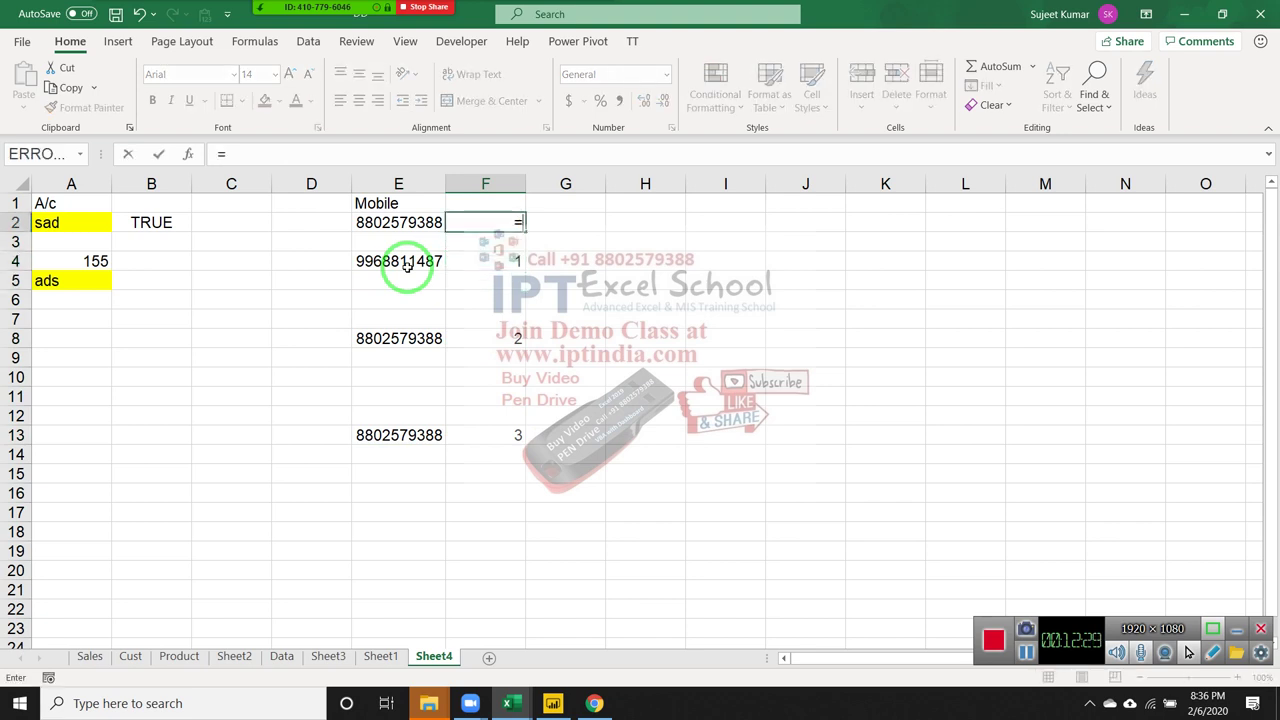
text(cou)
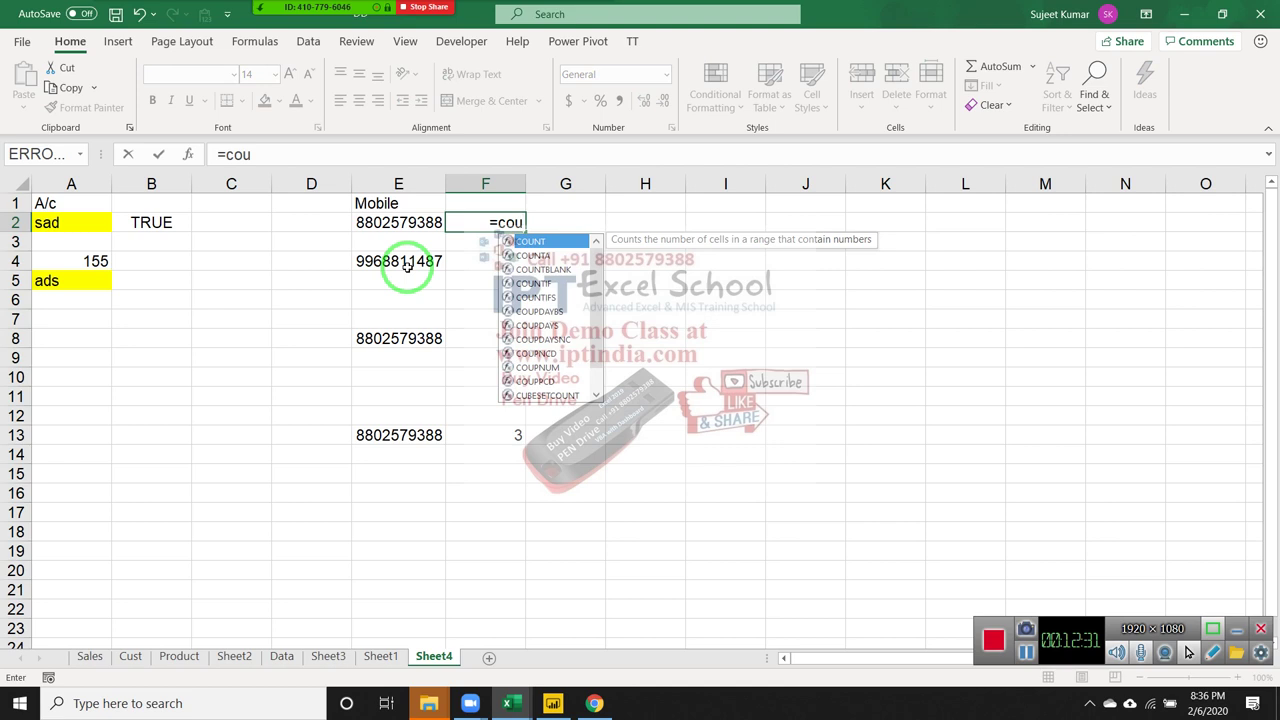
key(Down)
key(Down)
key(Down)
key(Tab)
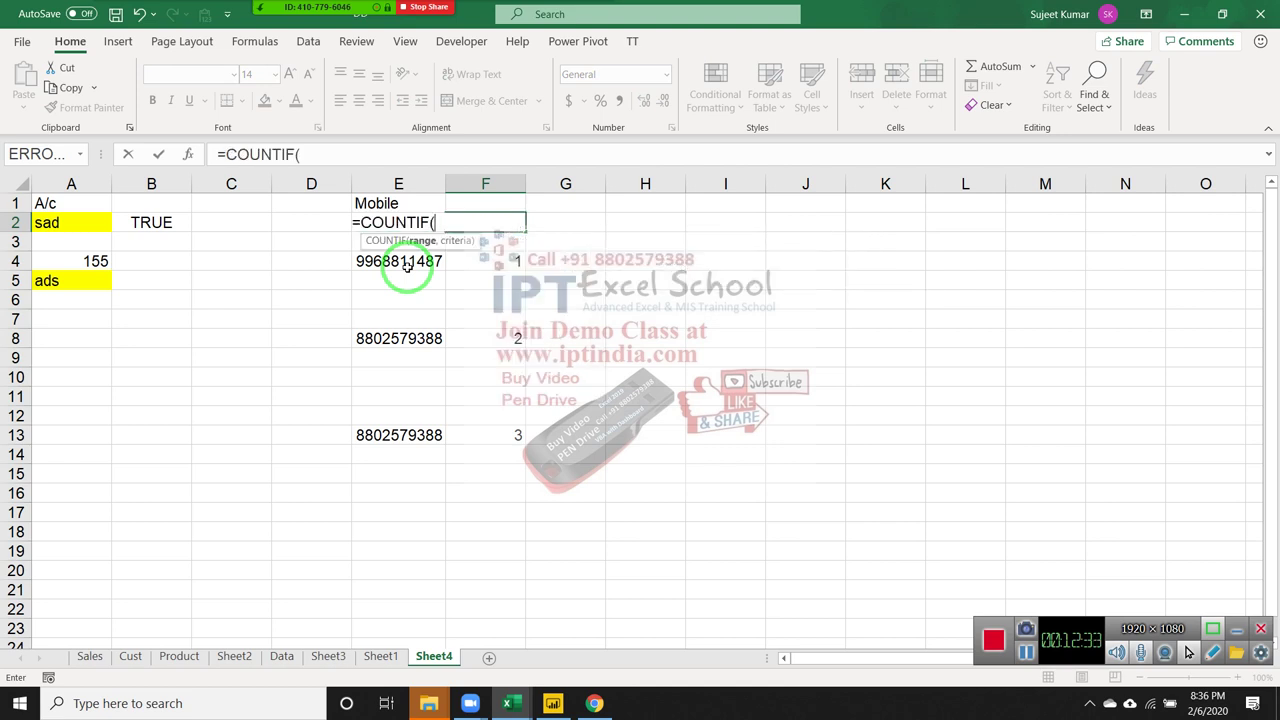
click(336, 206)
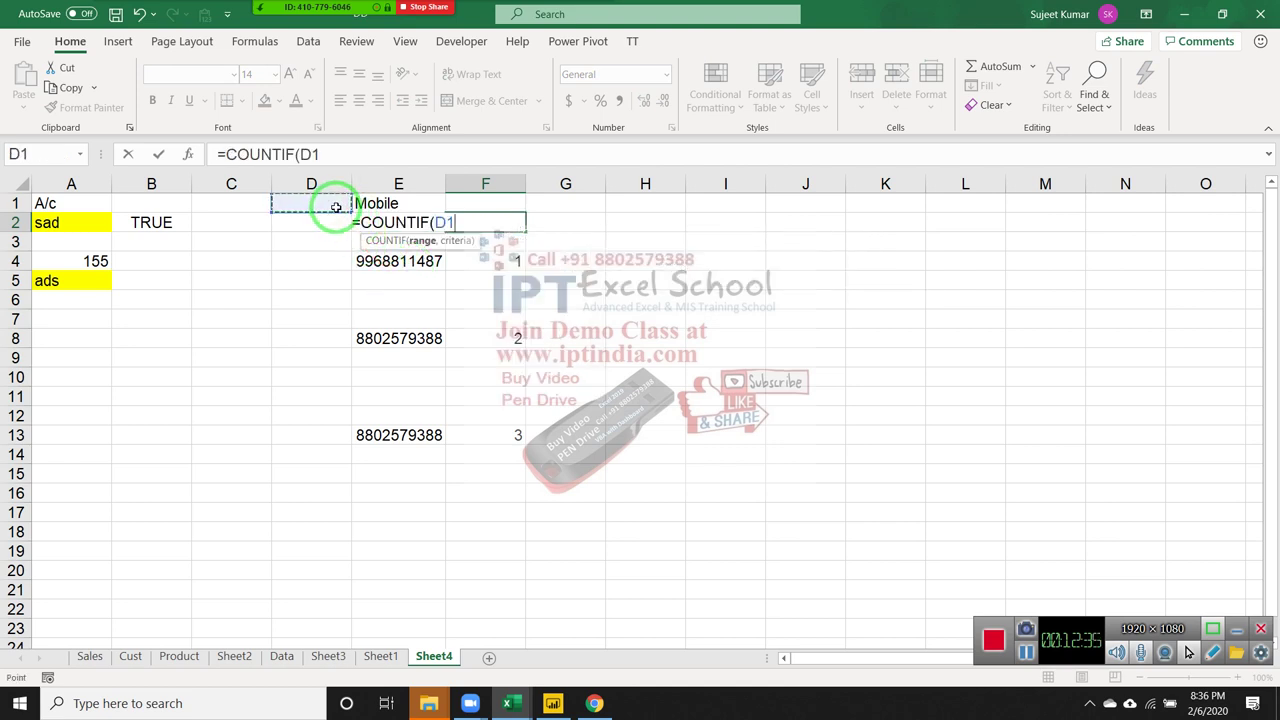
key(Right)
key(Down)
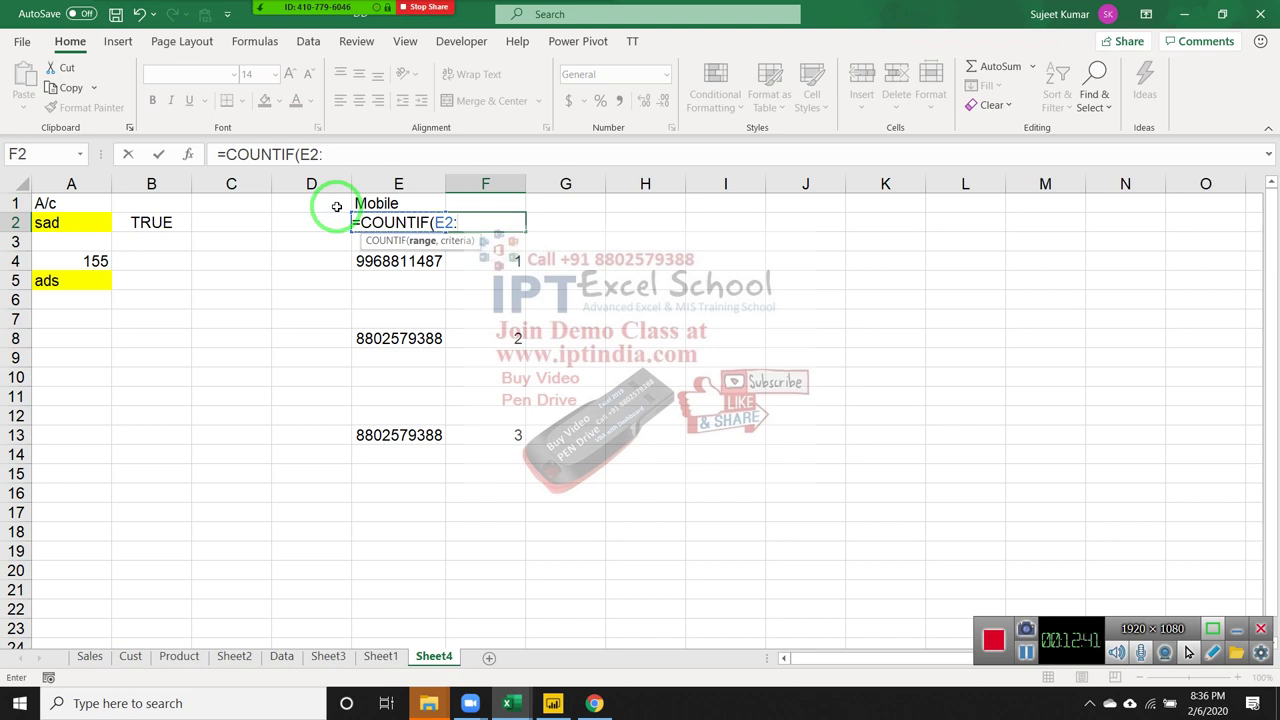
text(E2:)
text(E2,E2)
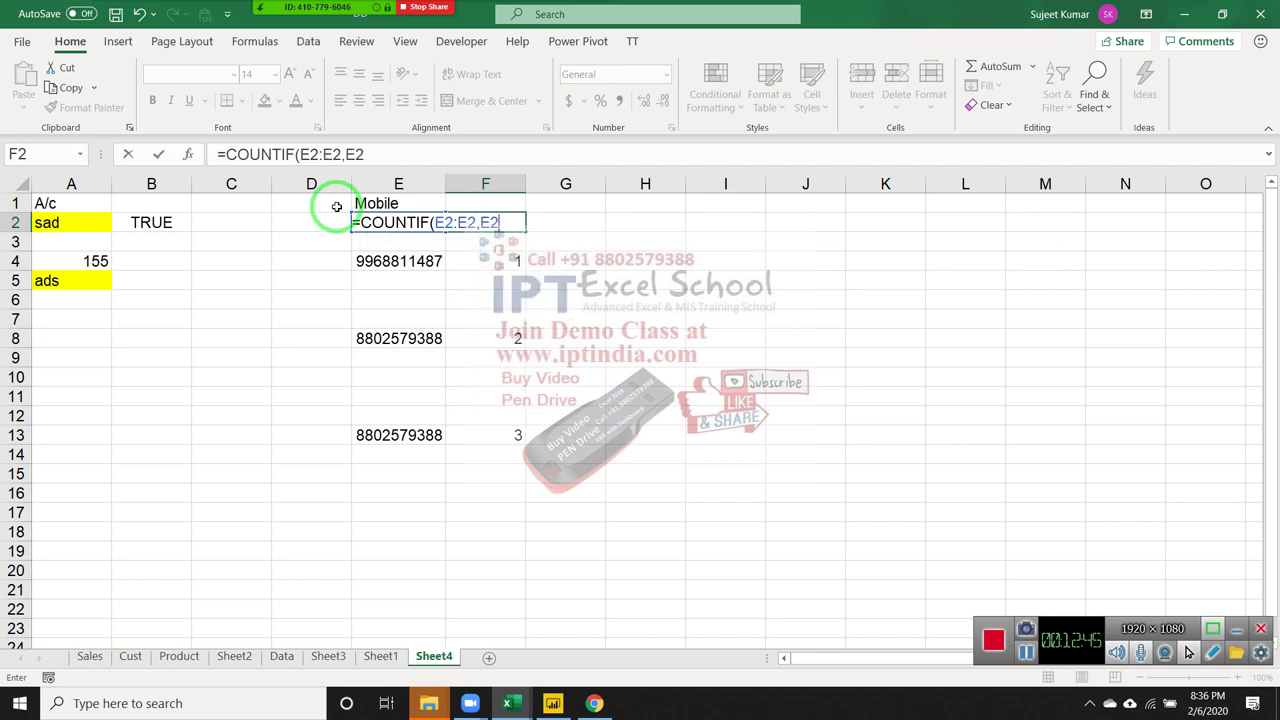
key(ctrl+Return)
Lock the range start to $E$2 with F4 and copy F2's formula down to F13
click(310, 156)
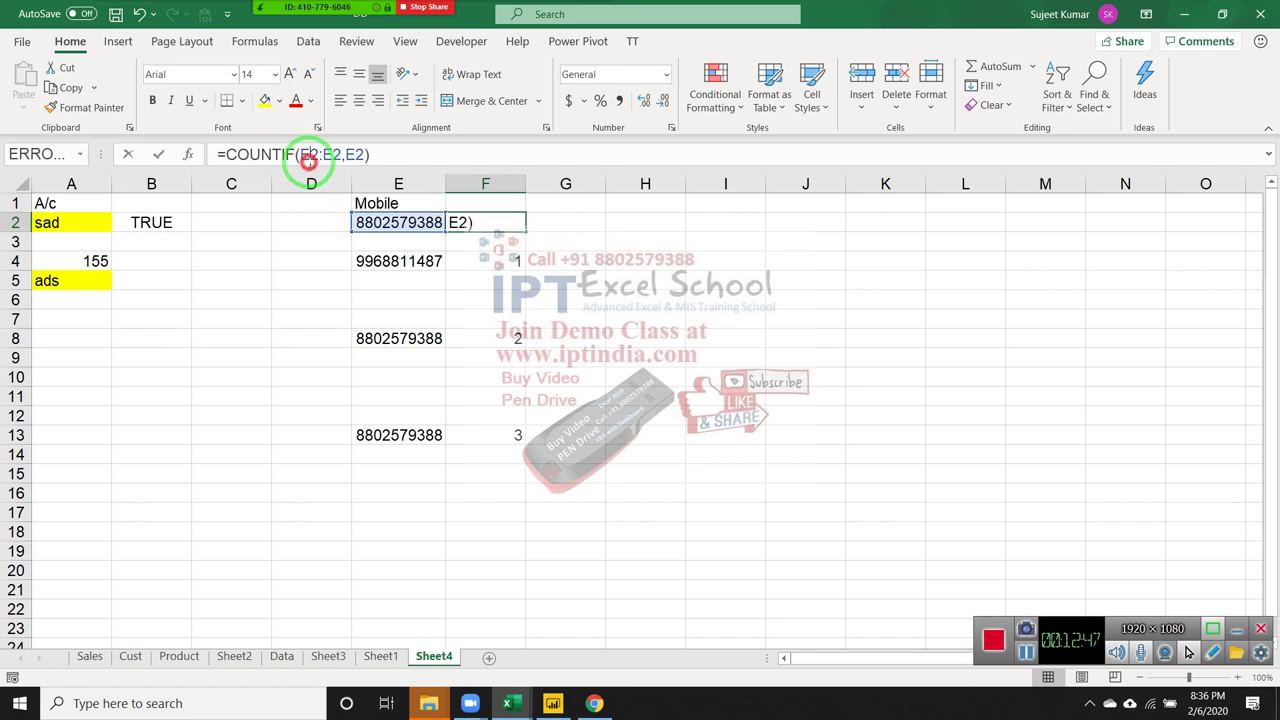
key(F4)
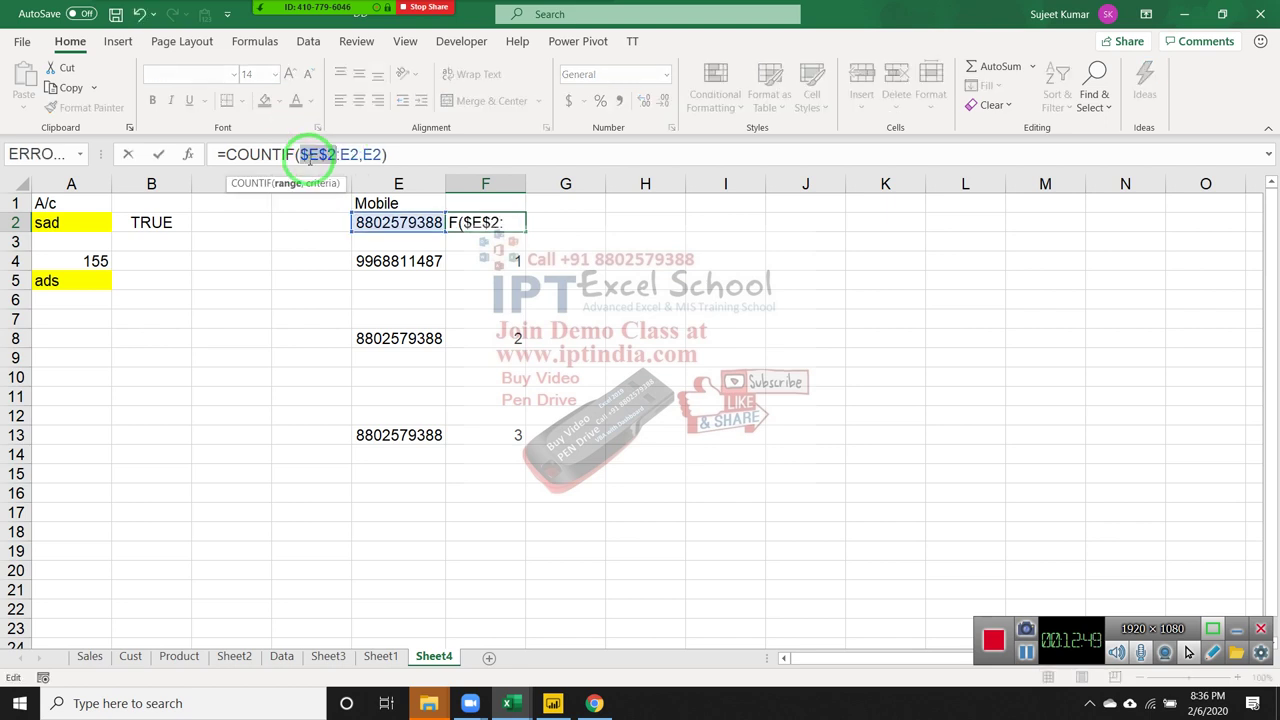
key(Return)
key(Up)
key(ctrl+c)
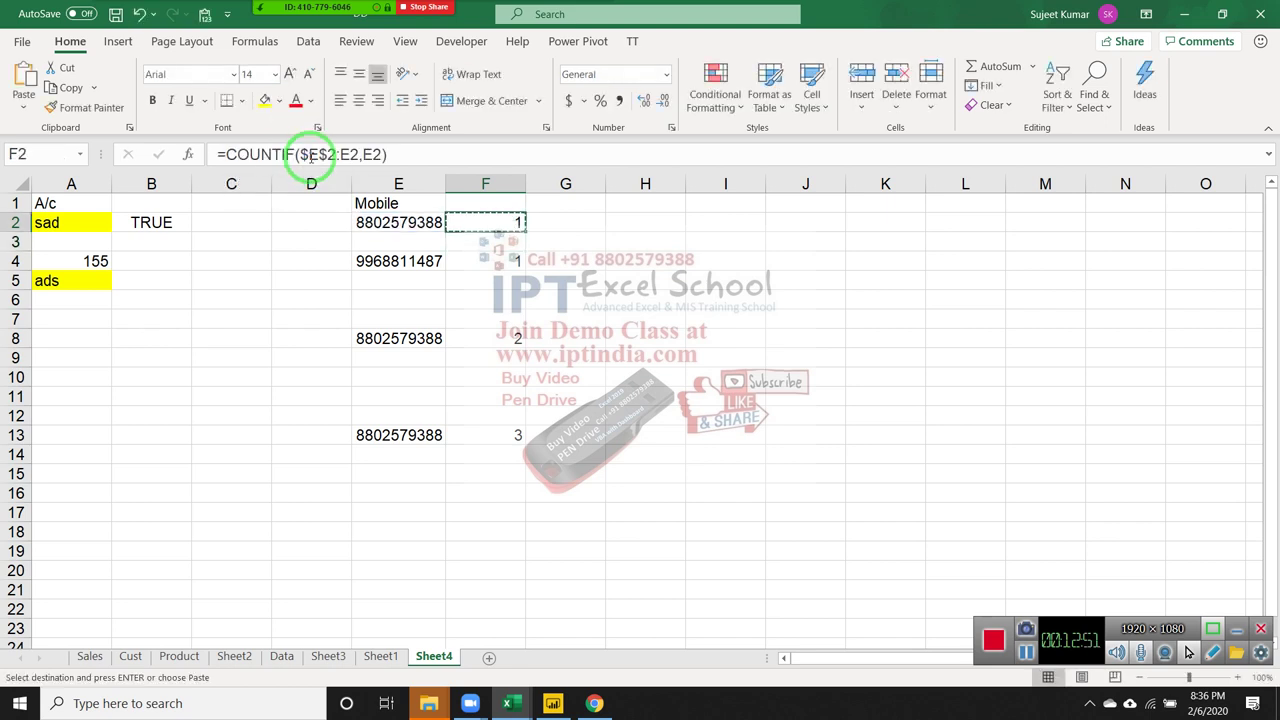
key(shift+Down)
key(shift+Down)
key(shift+Down)
key(shift+Down)
key(shift+Down)
key(shift+Down)
key(shift+Down)
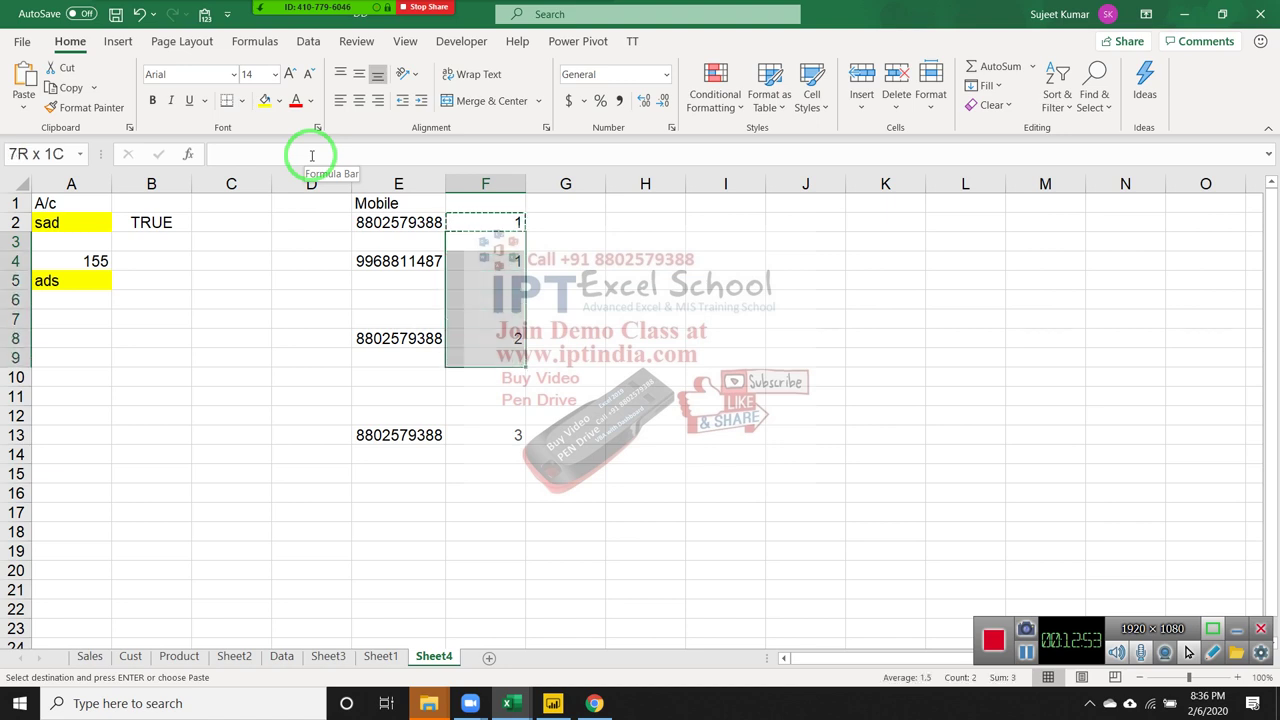
key(shift+Down)
key(shift+Down)
key(shift+Down)
key(shift+Down)
key(ctrl+v)
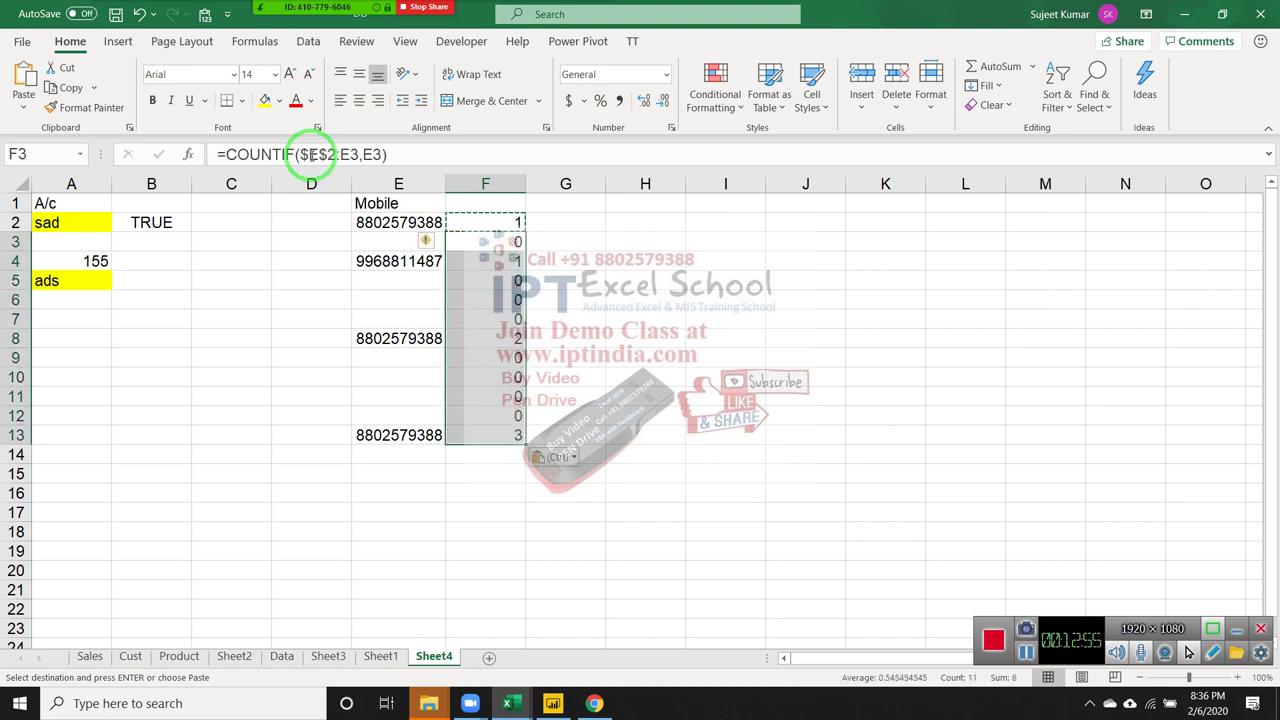
Check the running-count formulas in lower rows of column F, then select E2
click(489, 221)
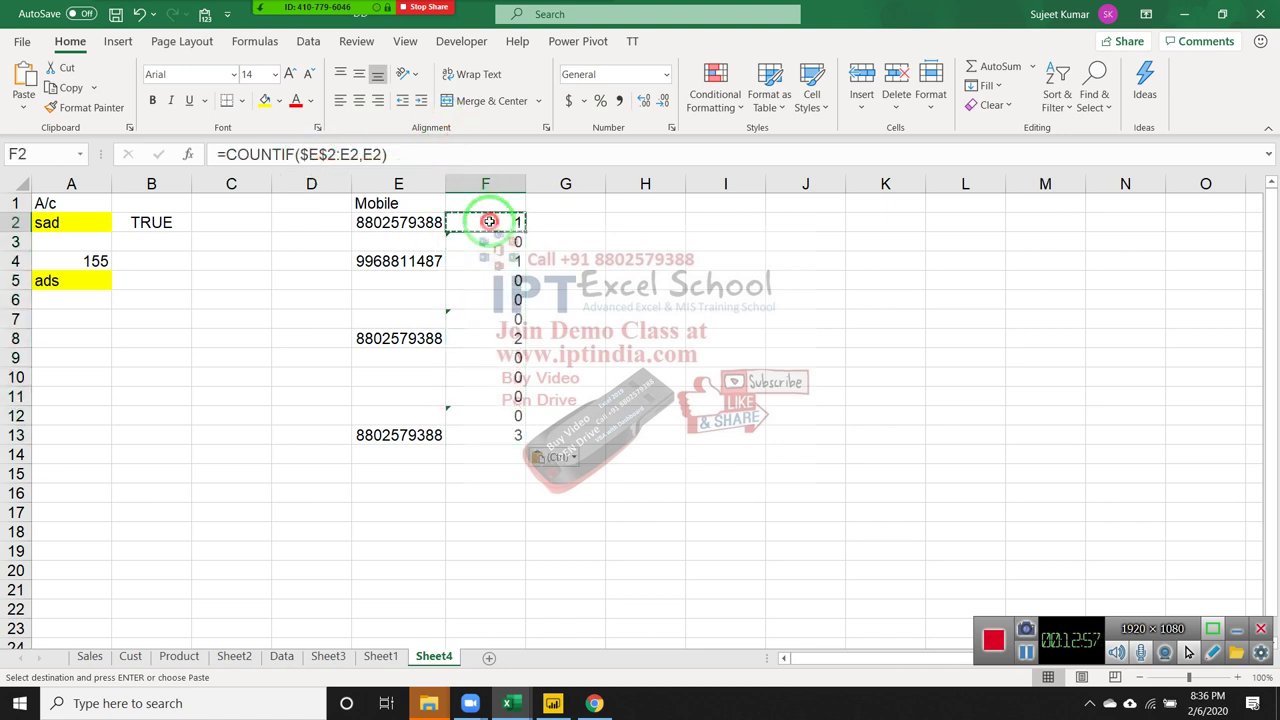
click(501, 260)
click(503, 338)
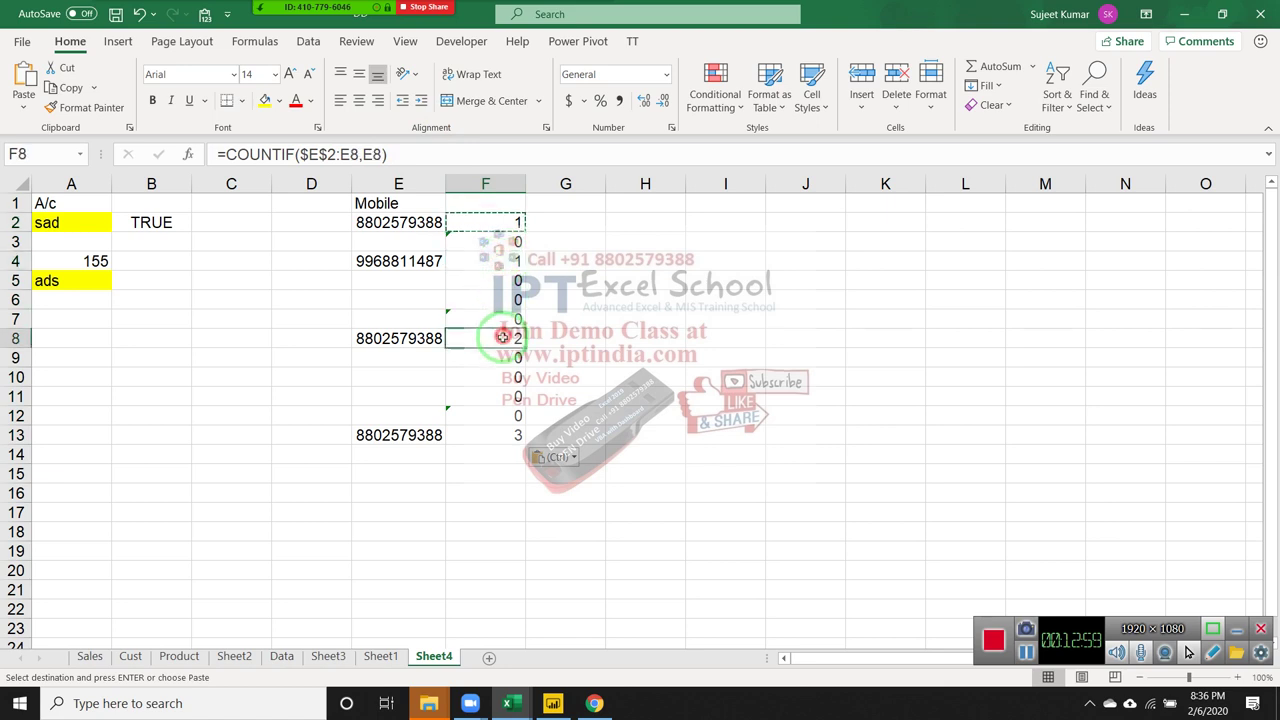
click(507, 417)
click(480, 220)
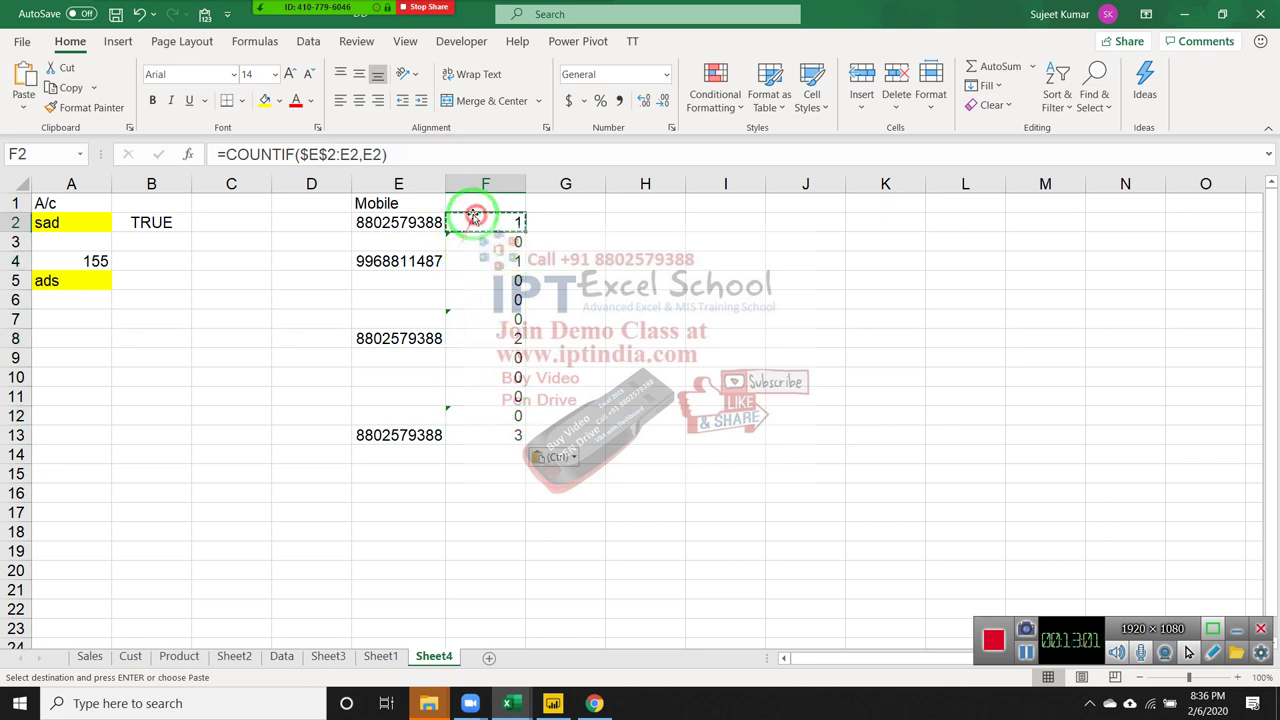
click(222, 152)
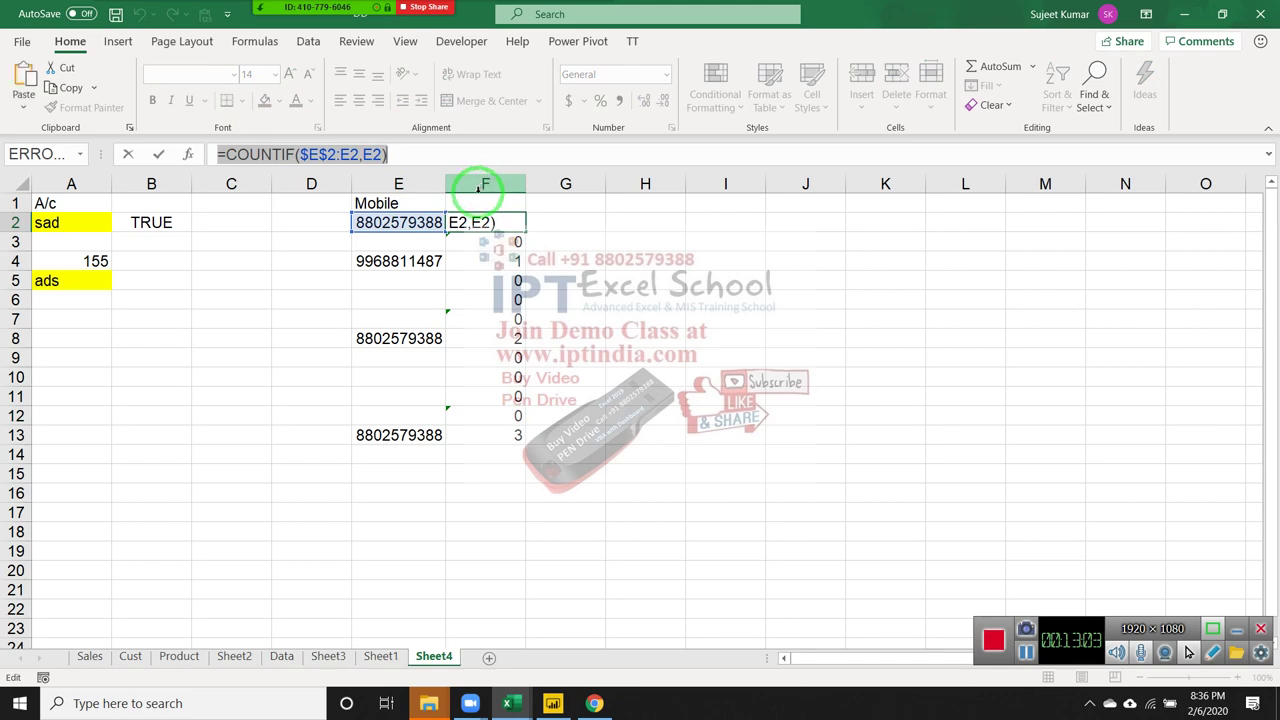
key(Escape)
click(436, 222)
Create a formula rule =COUNTIF($E$2:E2,E2)>1 for E2 with a red fill
click(722, 98)
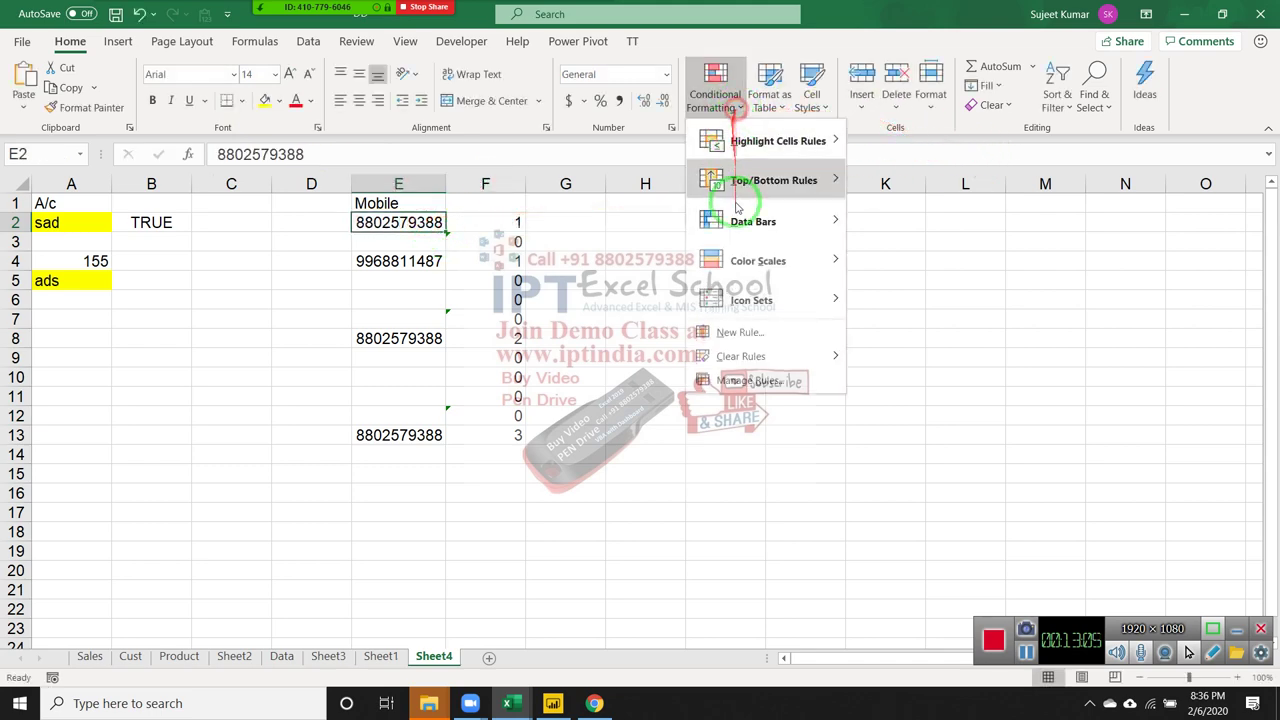
click(739, 332)
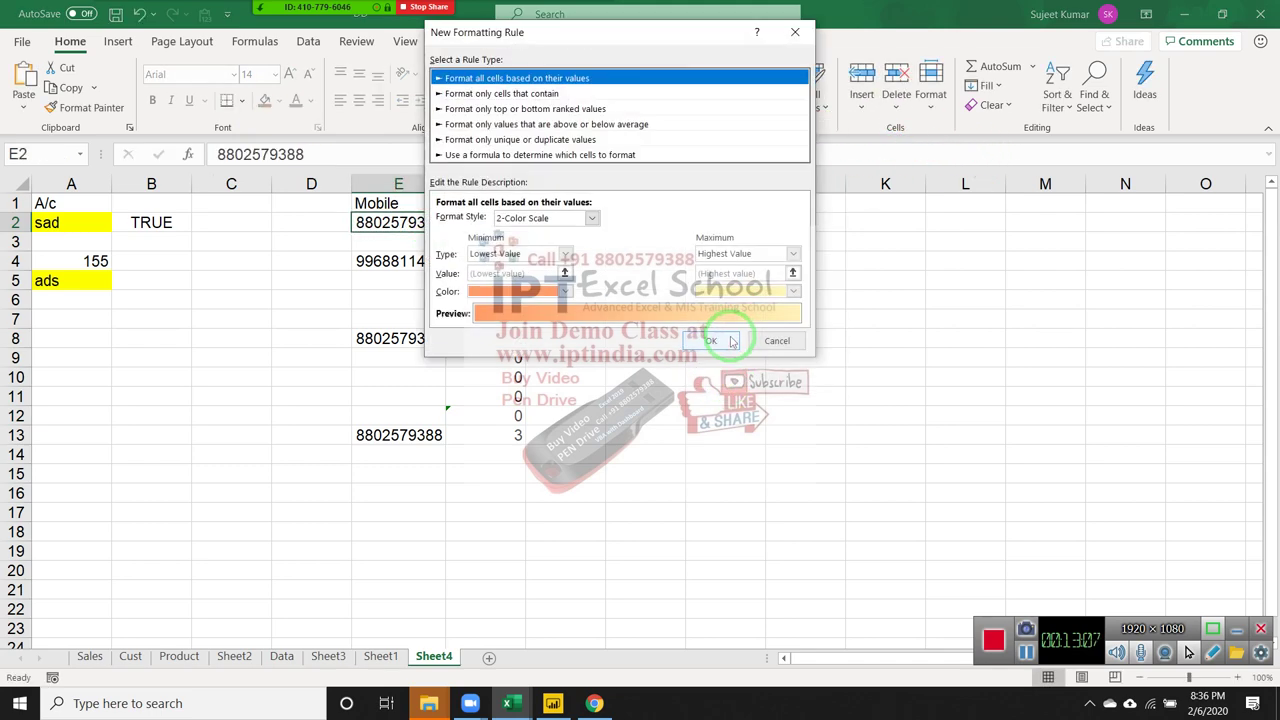
click(505, 154)
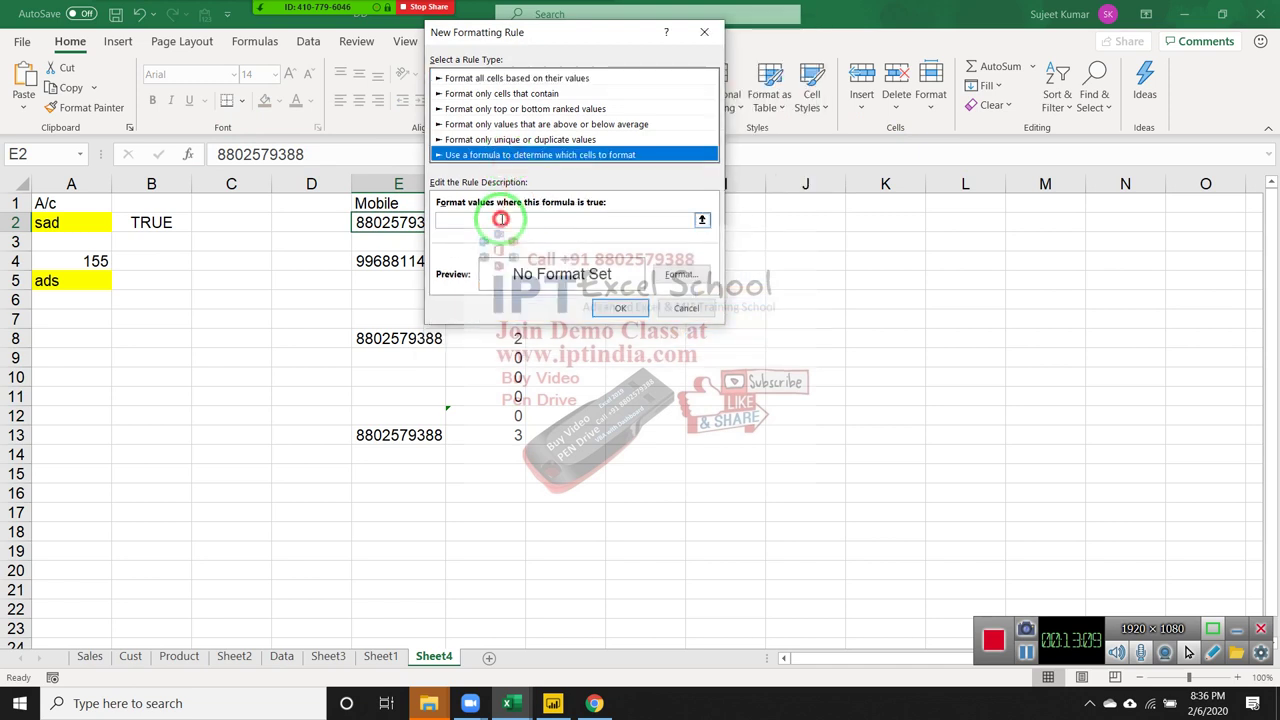
click(500, 219)
text(=COUNTIF($E$2:E2,E2)>1)
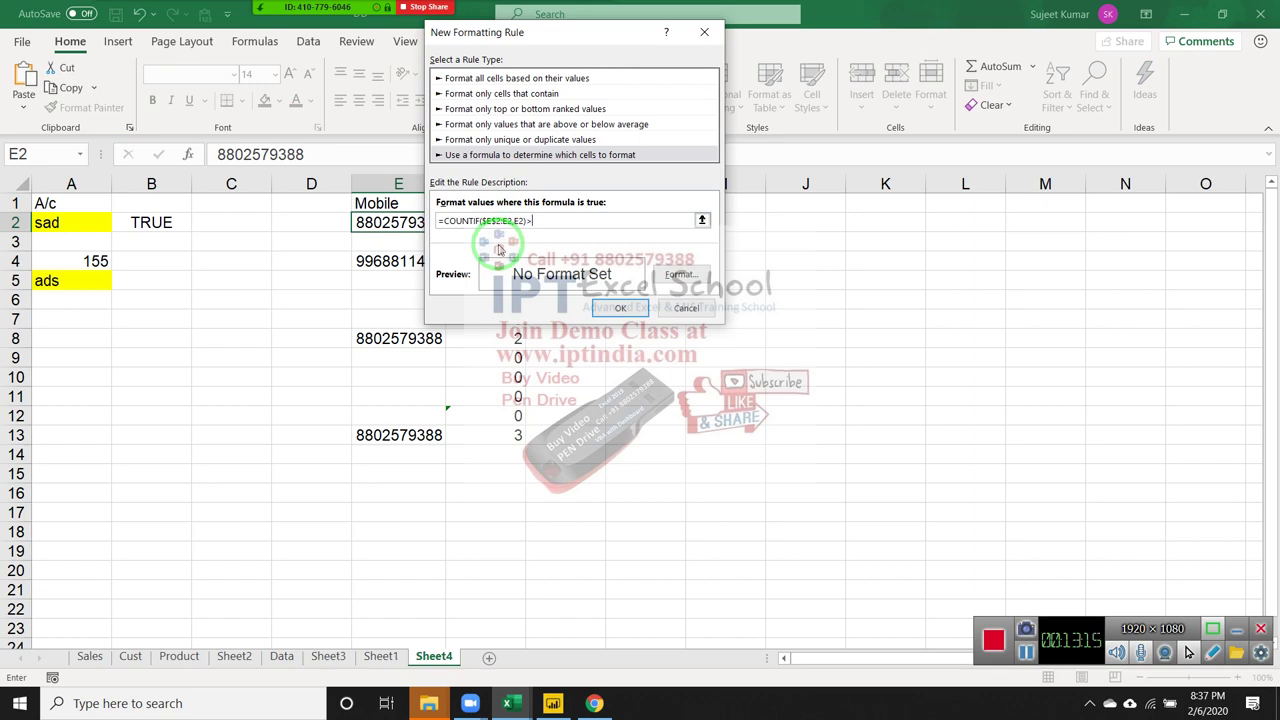
click(679, 274)
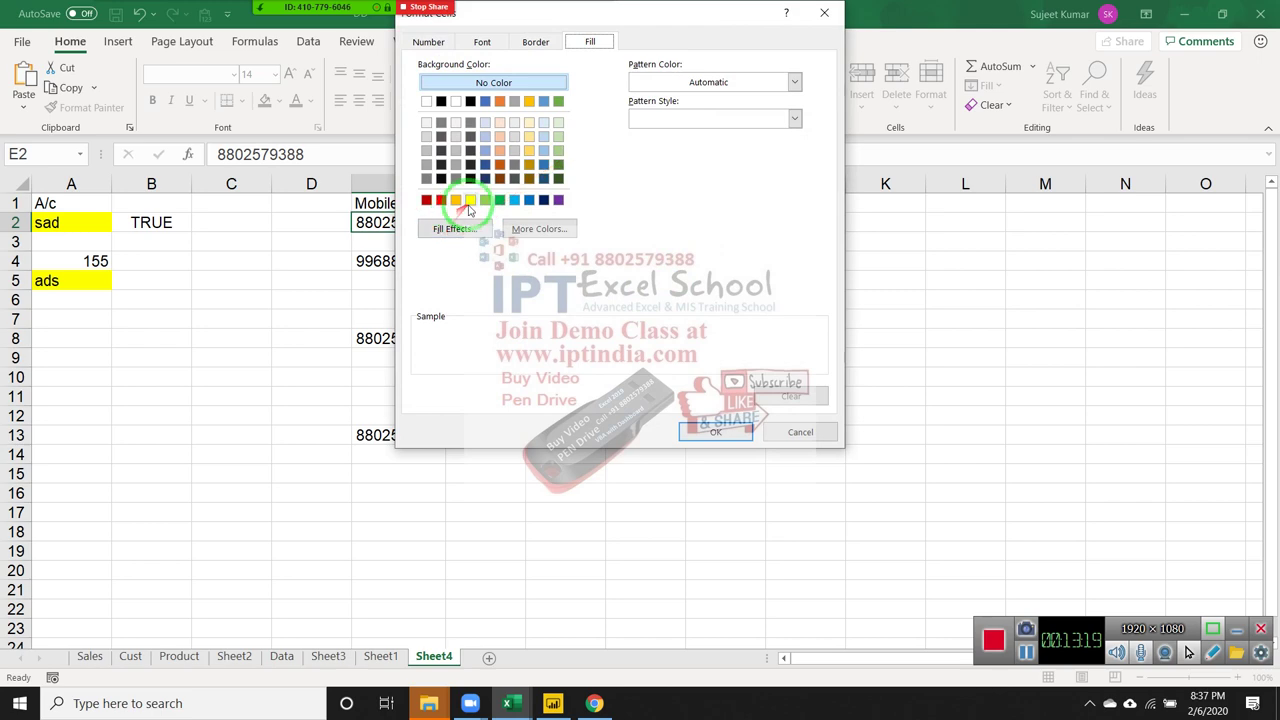
click(441, 200)
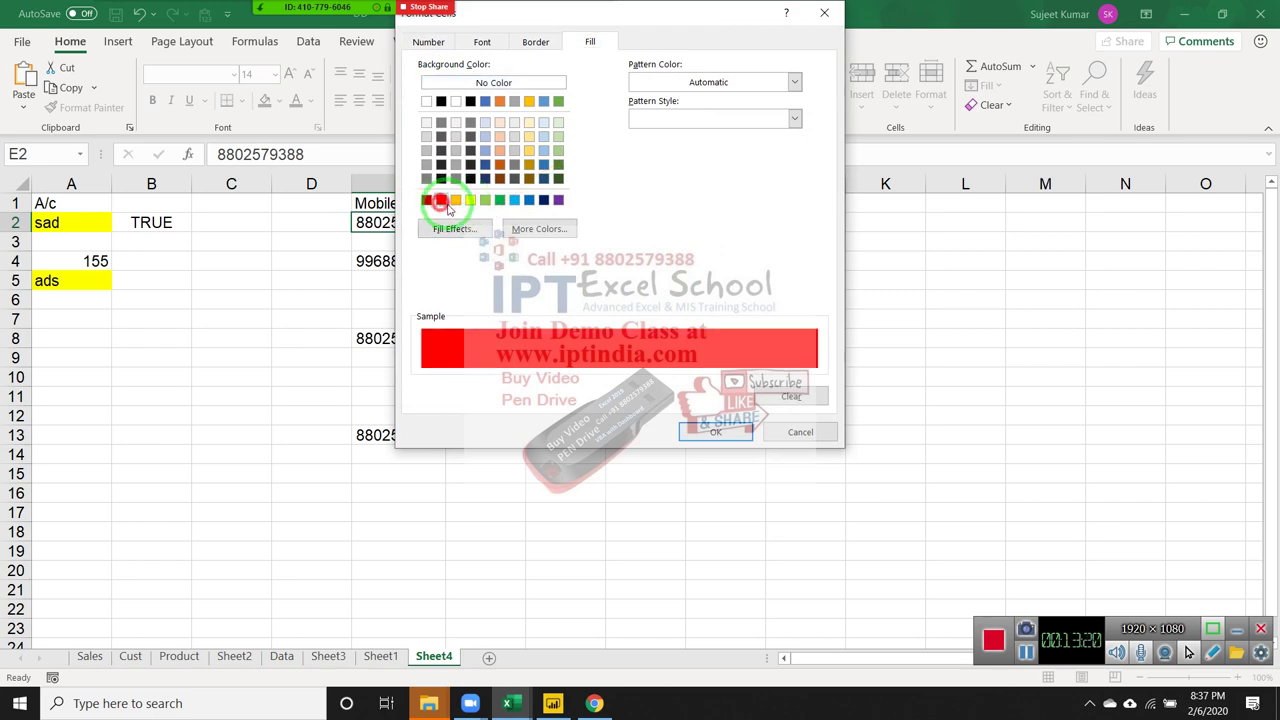
click(716, 433)
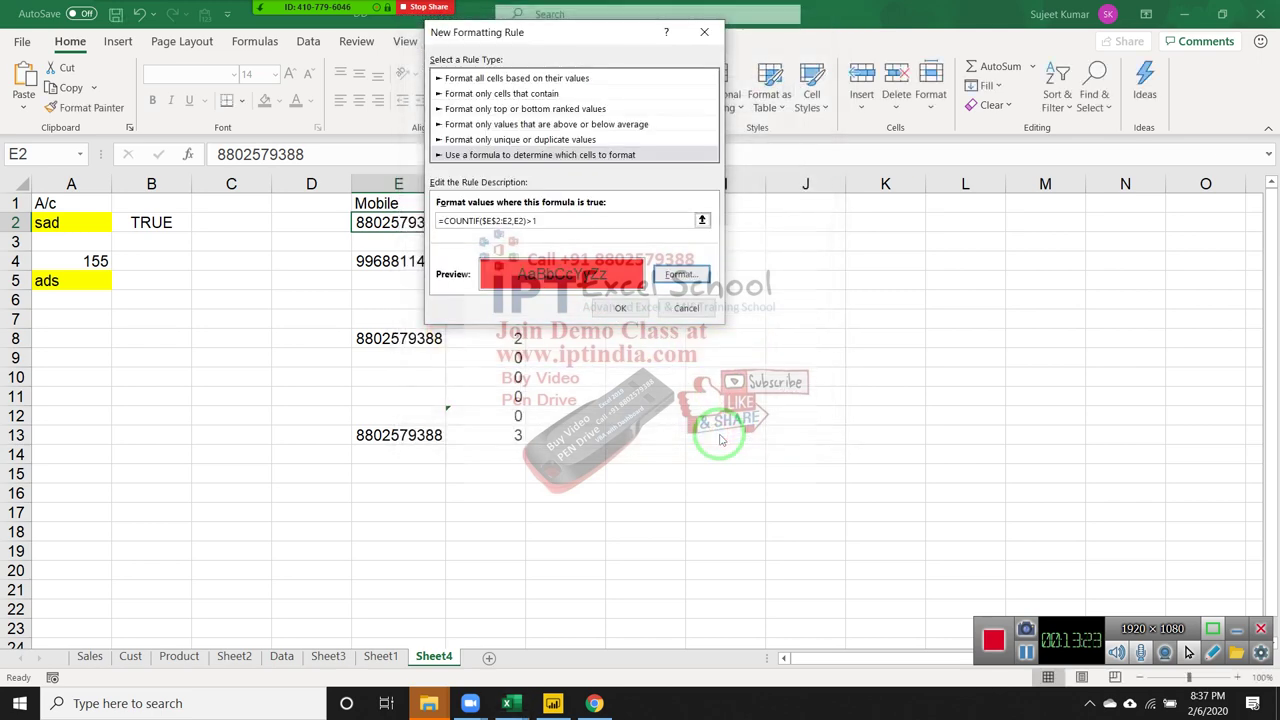
Save the red rule, Format Painter it onto E2:E13, and check E8
click(620, 307)
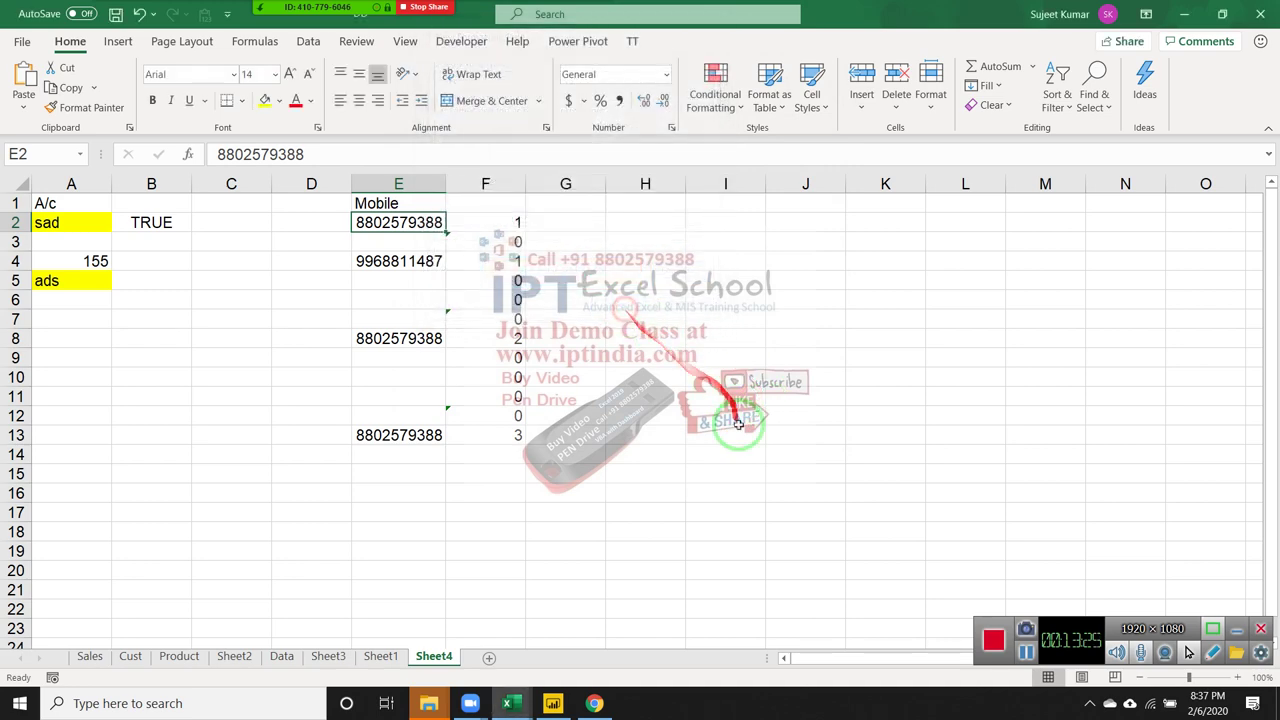
click(86, 107)
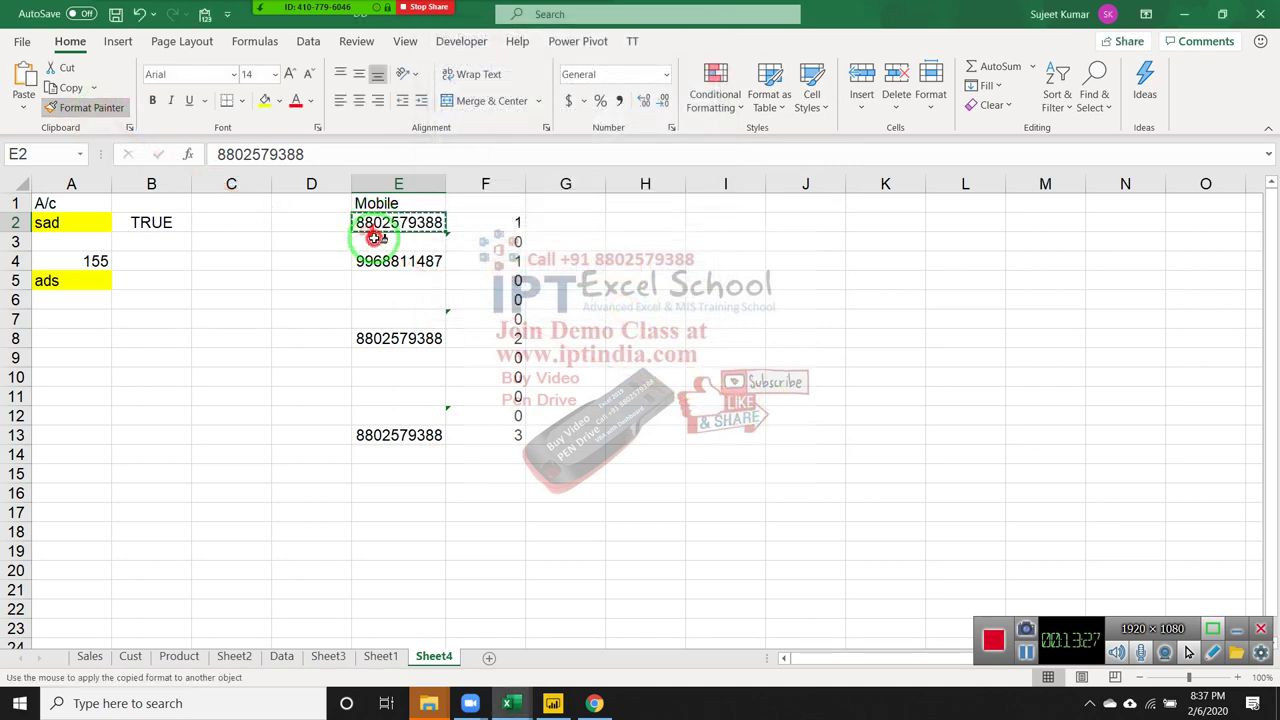
drag(370, 226, 381, 440)
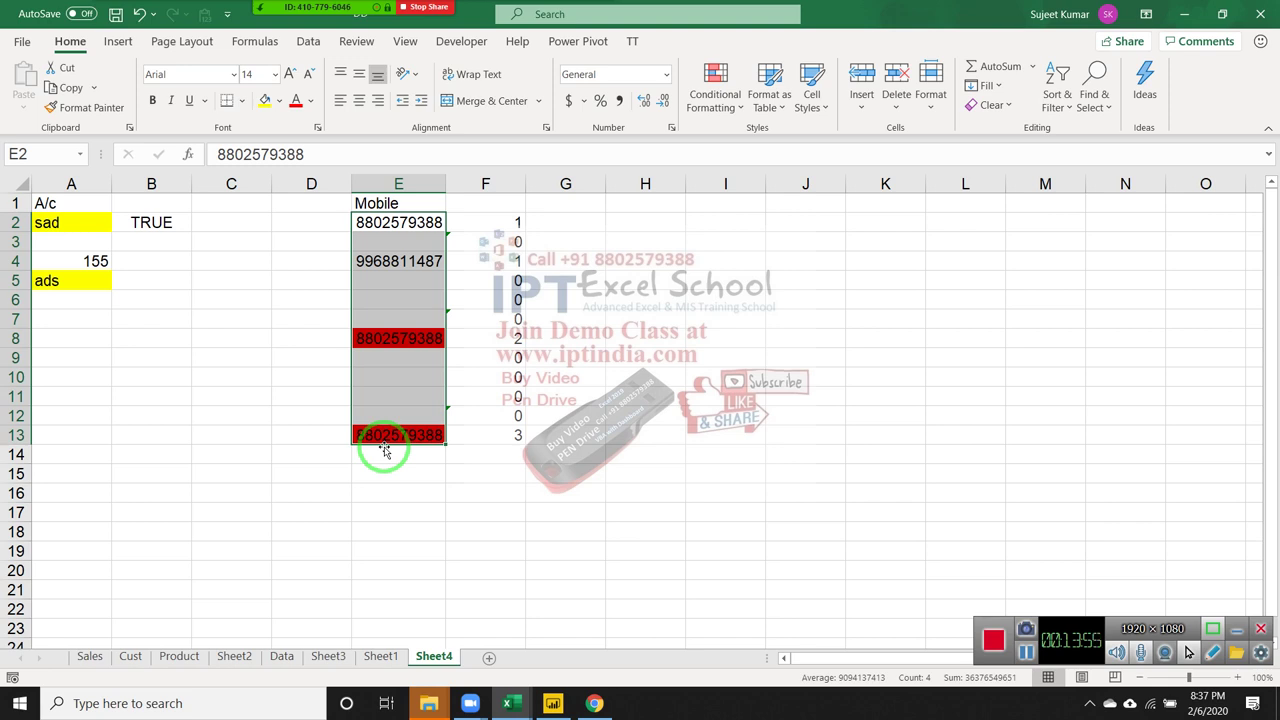
click(402, 338)
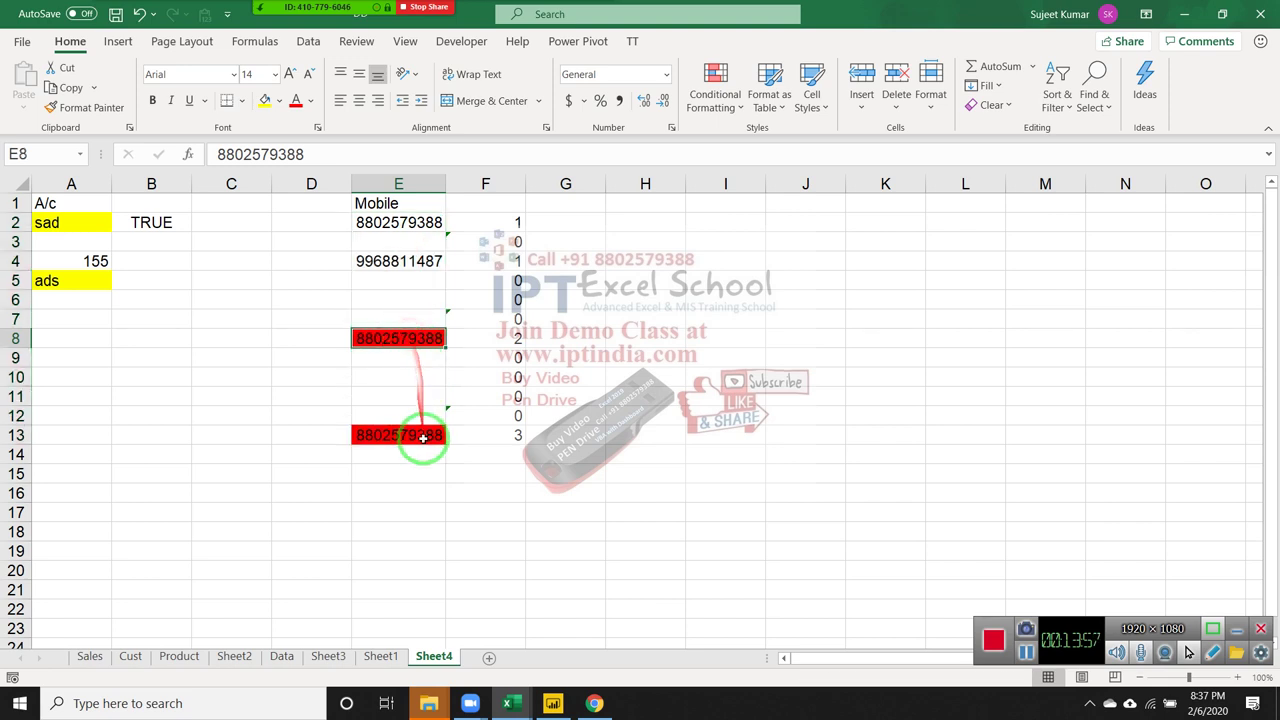
click(423, 437)
mouse_move(305, 12)
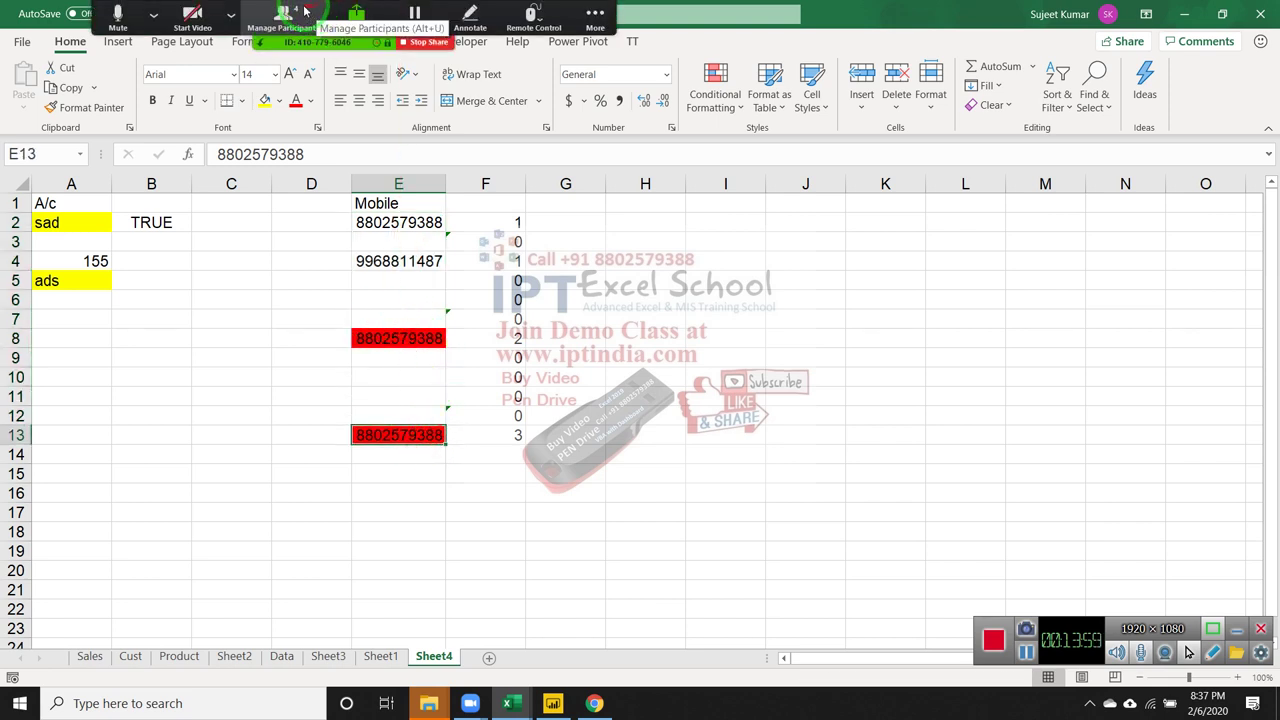
click(305, 10)
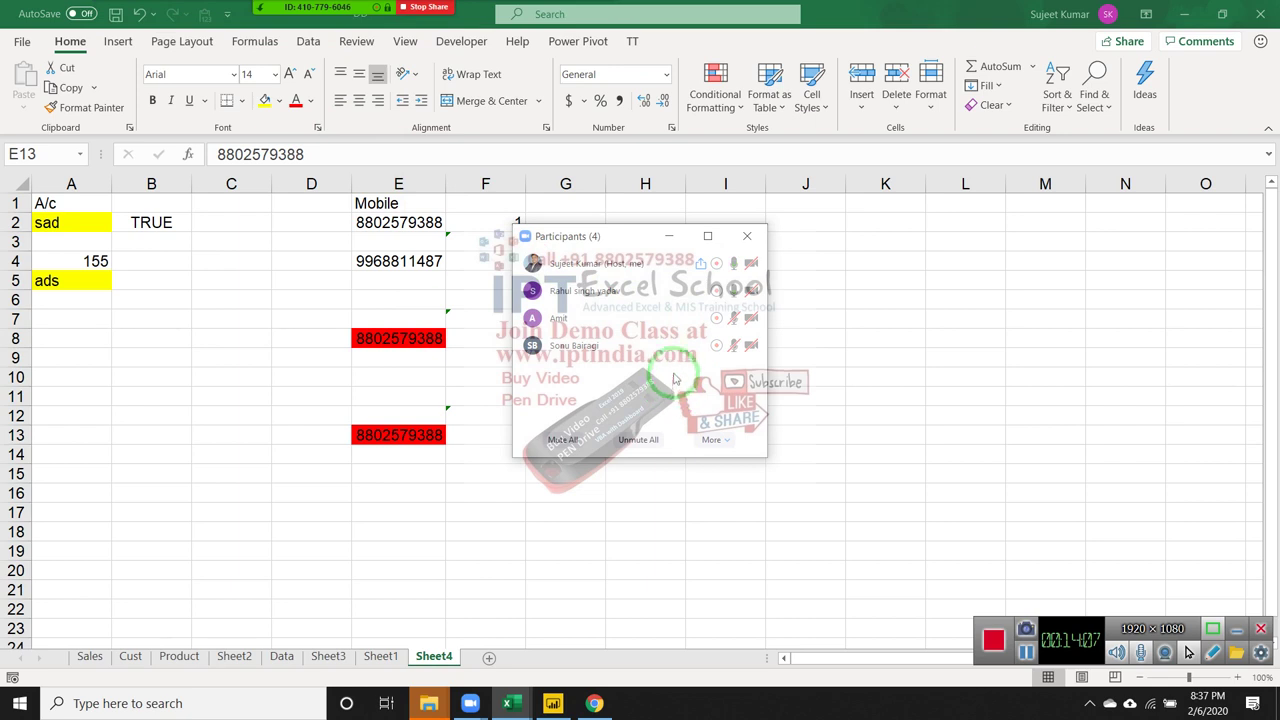
click(747, 236)
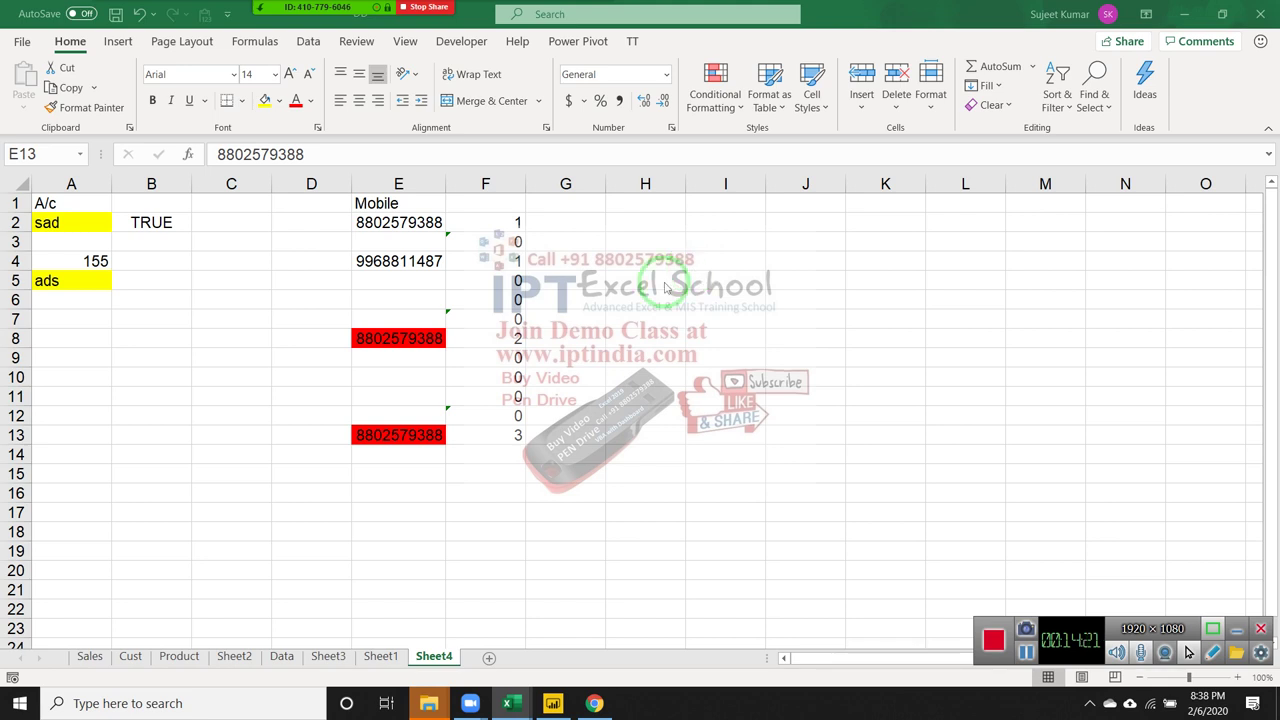
click(410, 228)
click(651, 200)
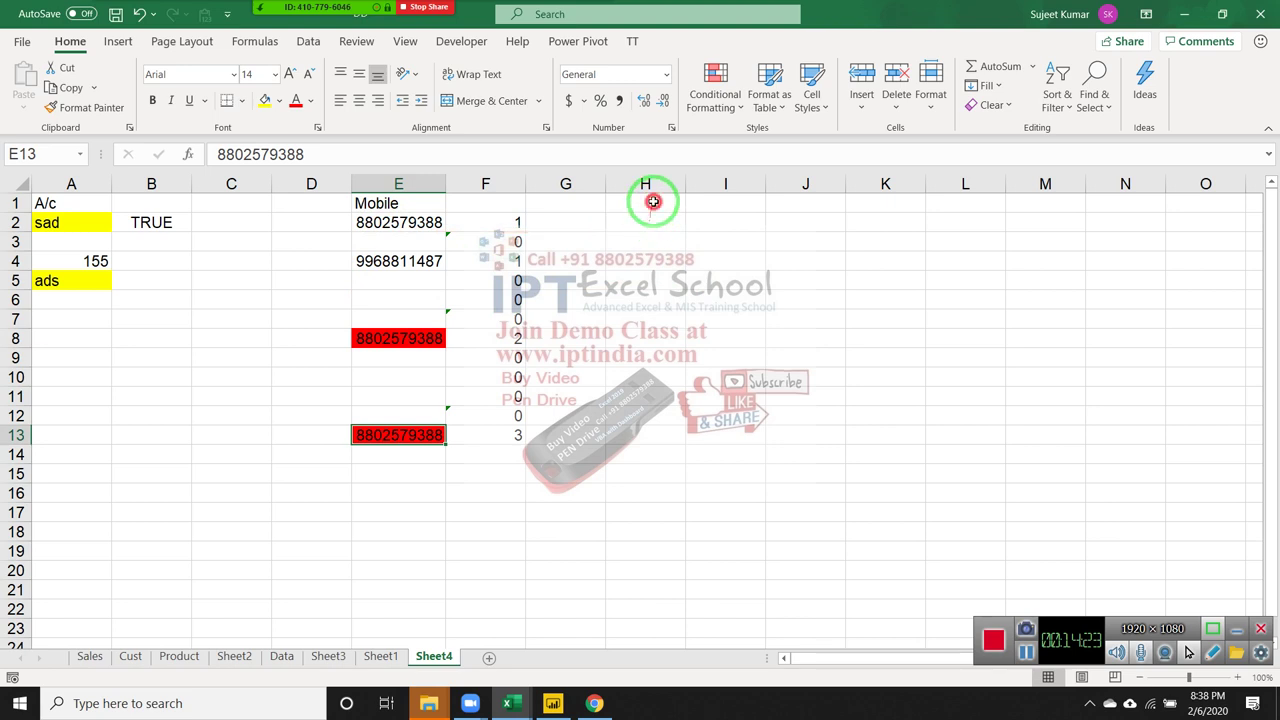
text(MNo)
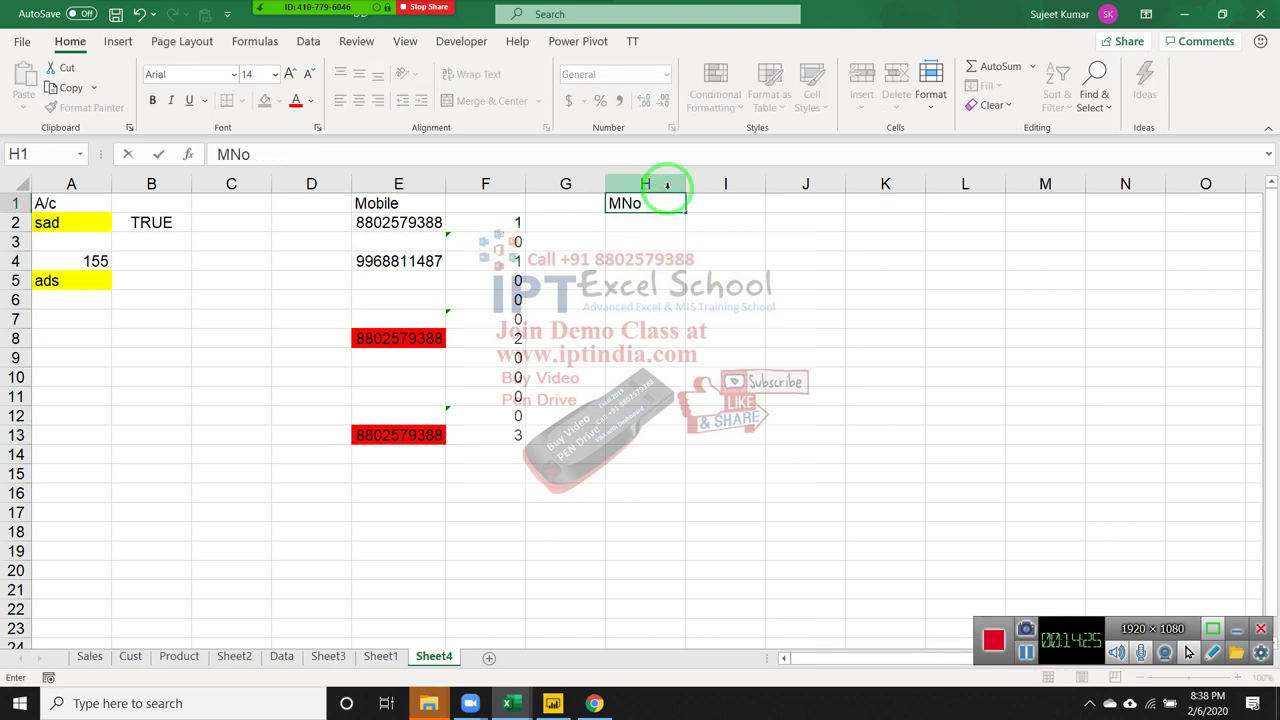
key(BackSpace)
key(BackSpace)
text(obi)
text(;)
text(le)
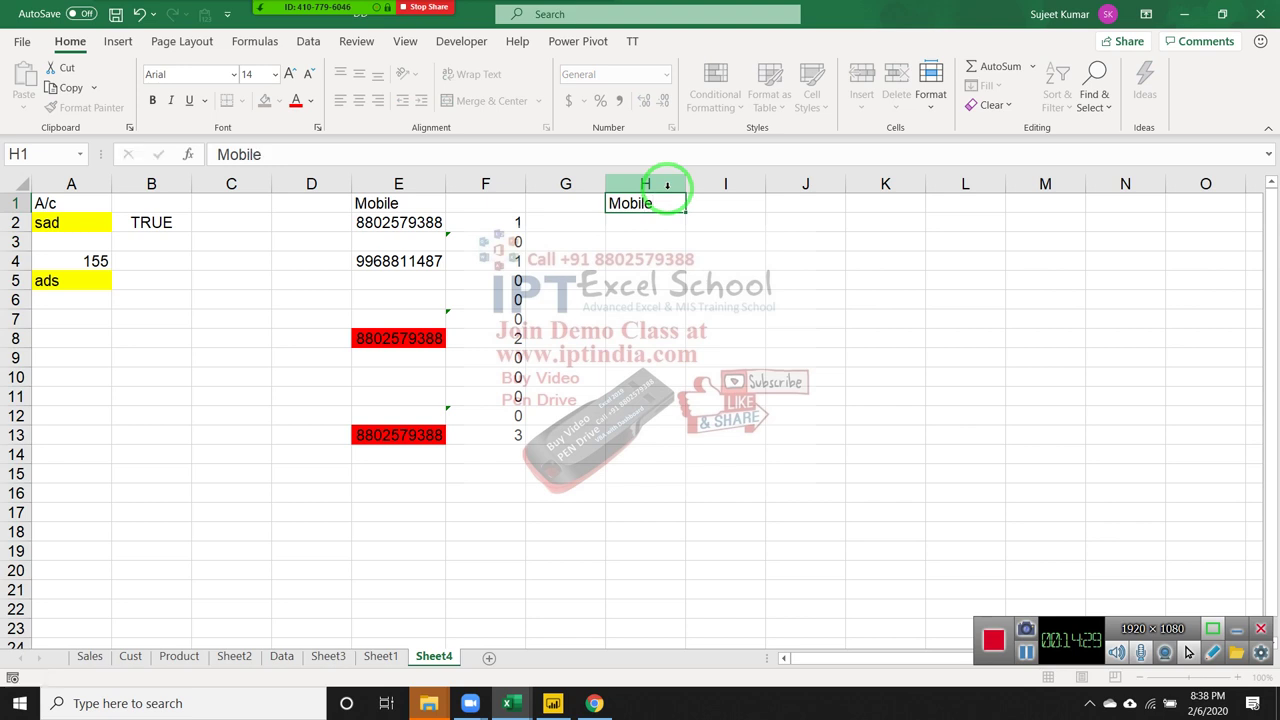
key(Return)
key(Up)
key(shift+Down)
key(shift+Down)
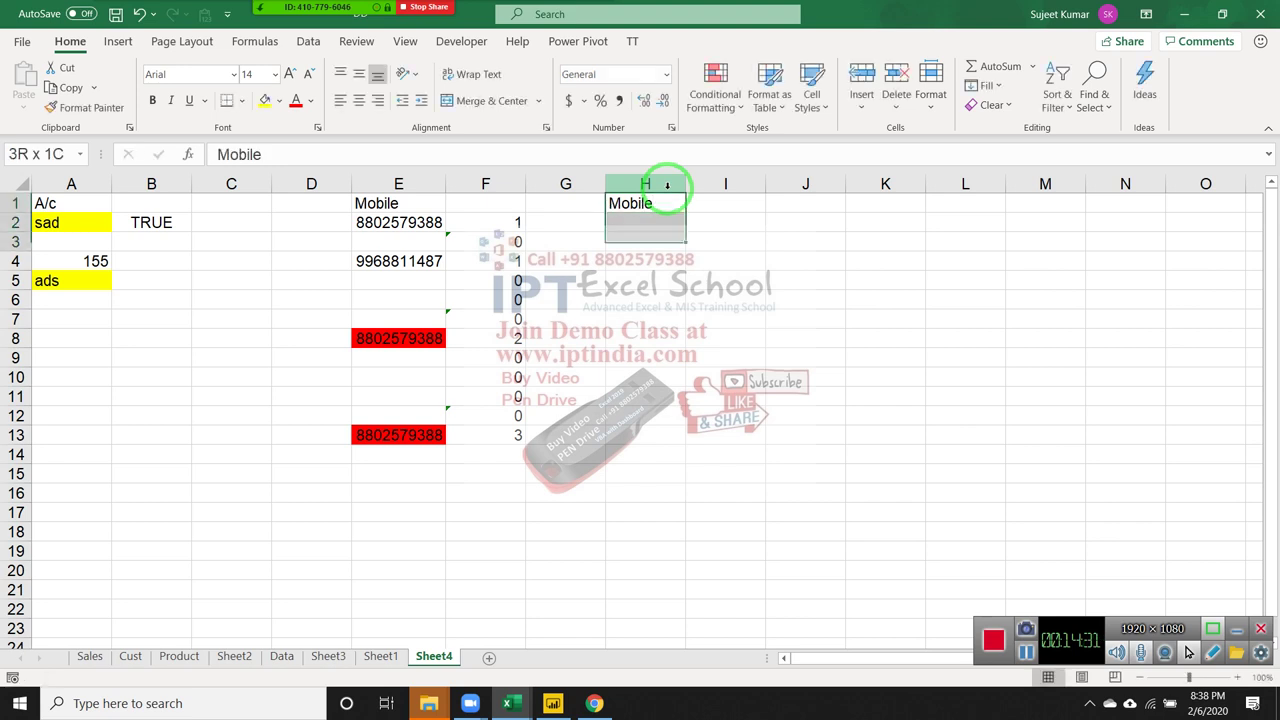
key(shift+Down)
key(shift+Down)
key(shift+Down)
key(shift+Down)
key(Down)
key(Down)
key(Up)
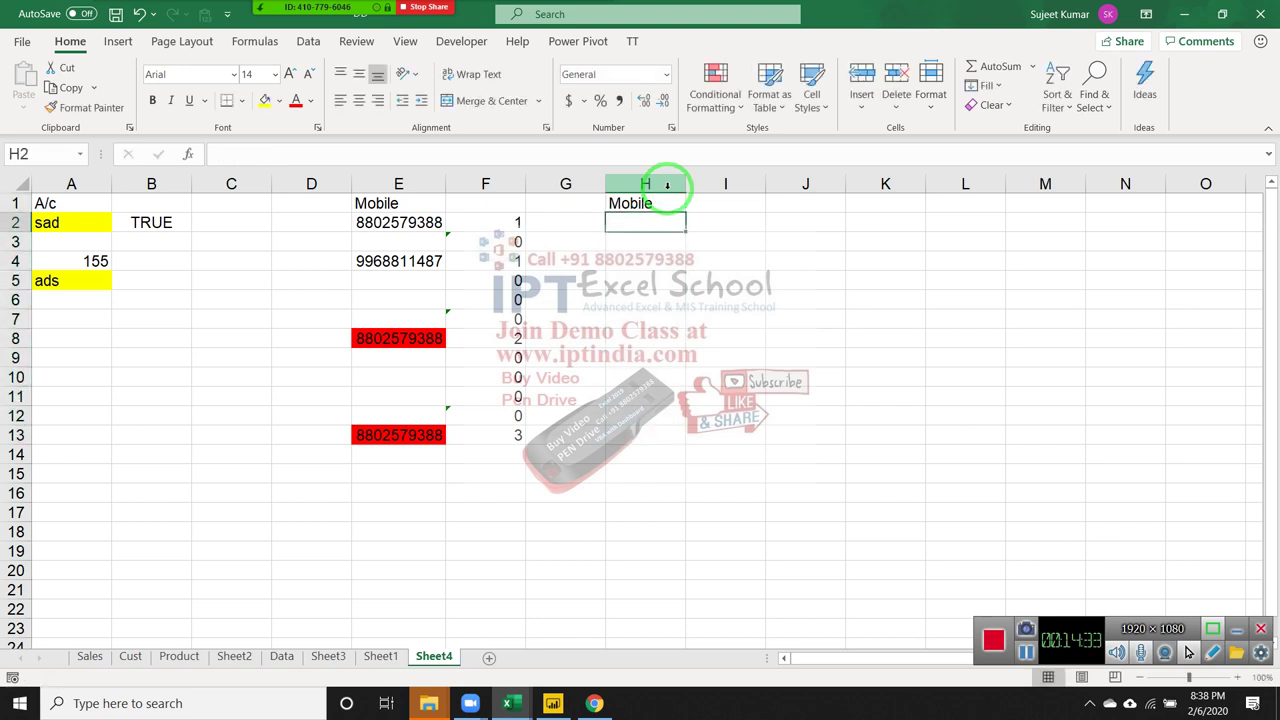
text(8)
key(Escape)
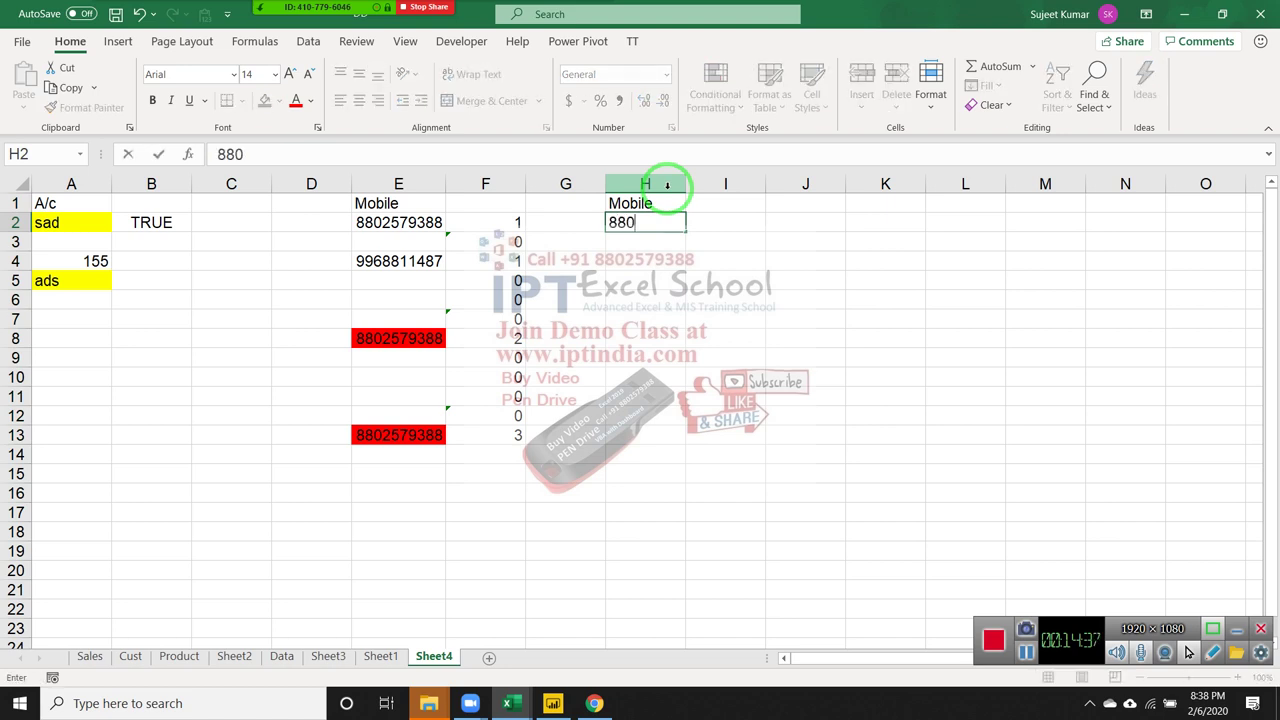
key(Return)
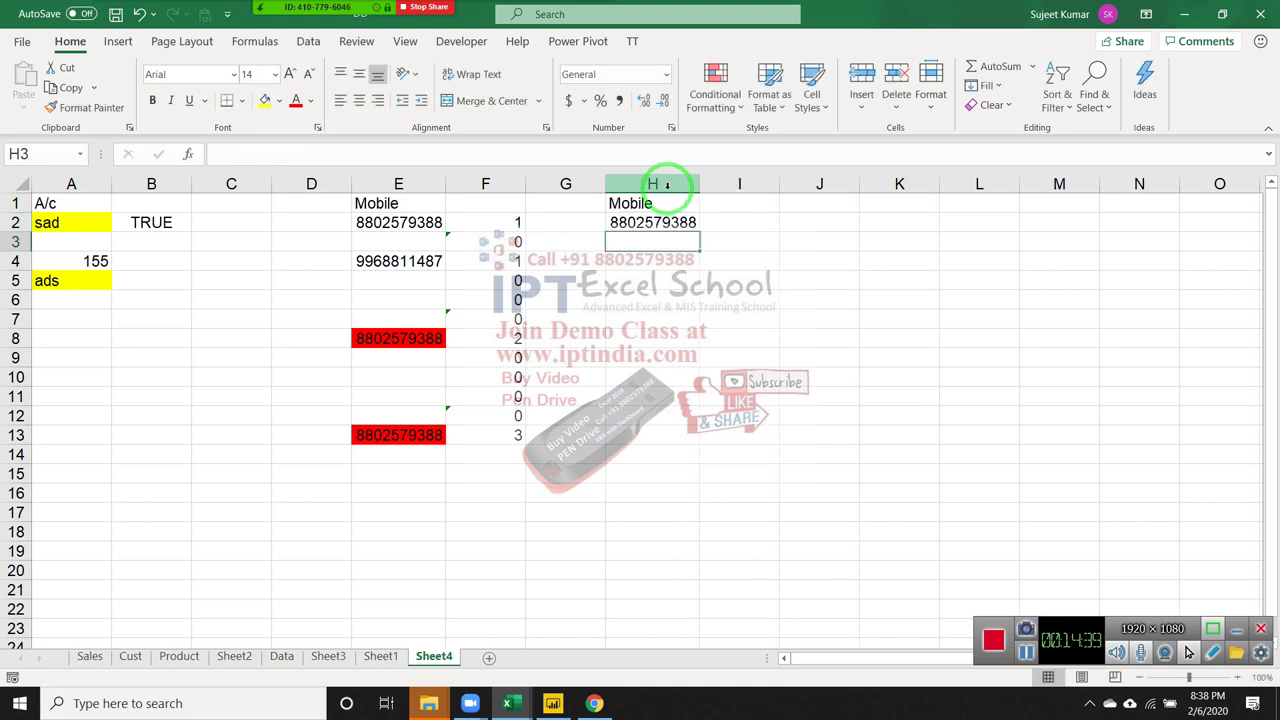
key(Up)
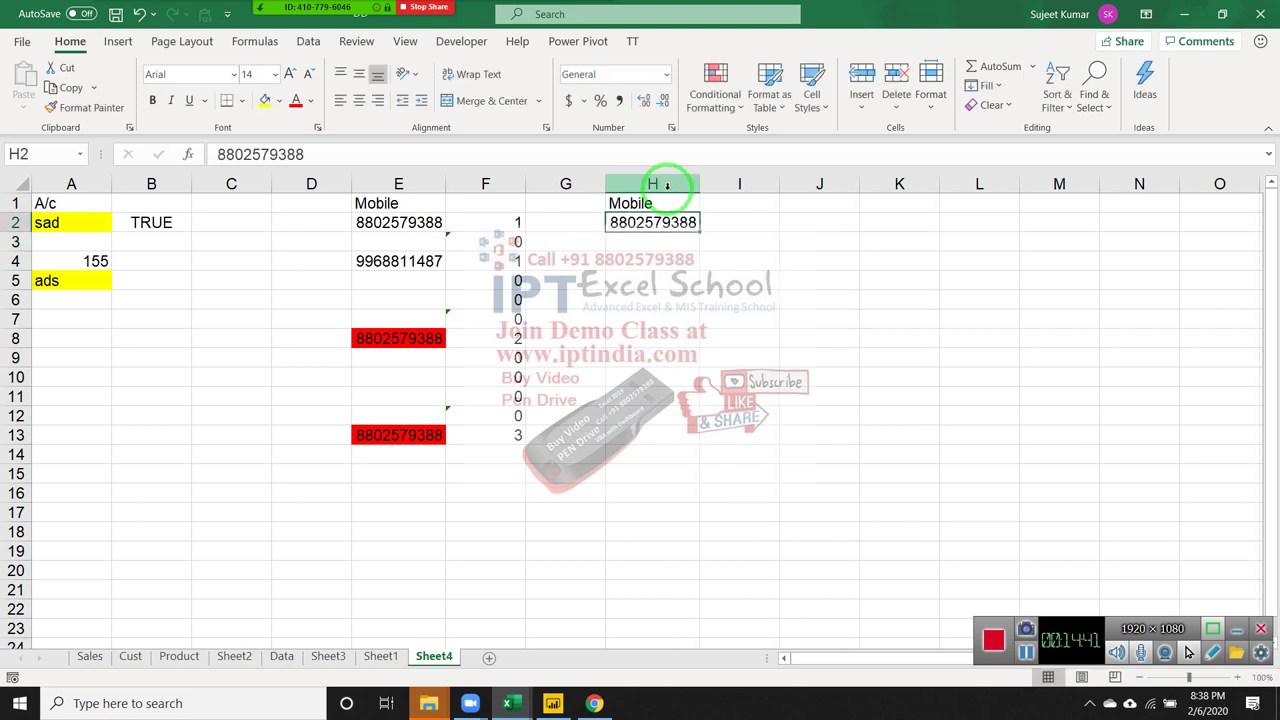
key(Right)
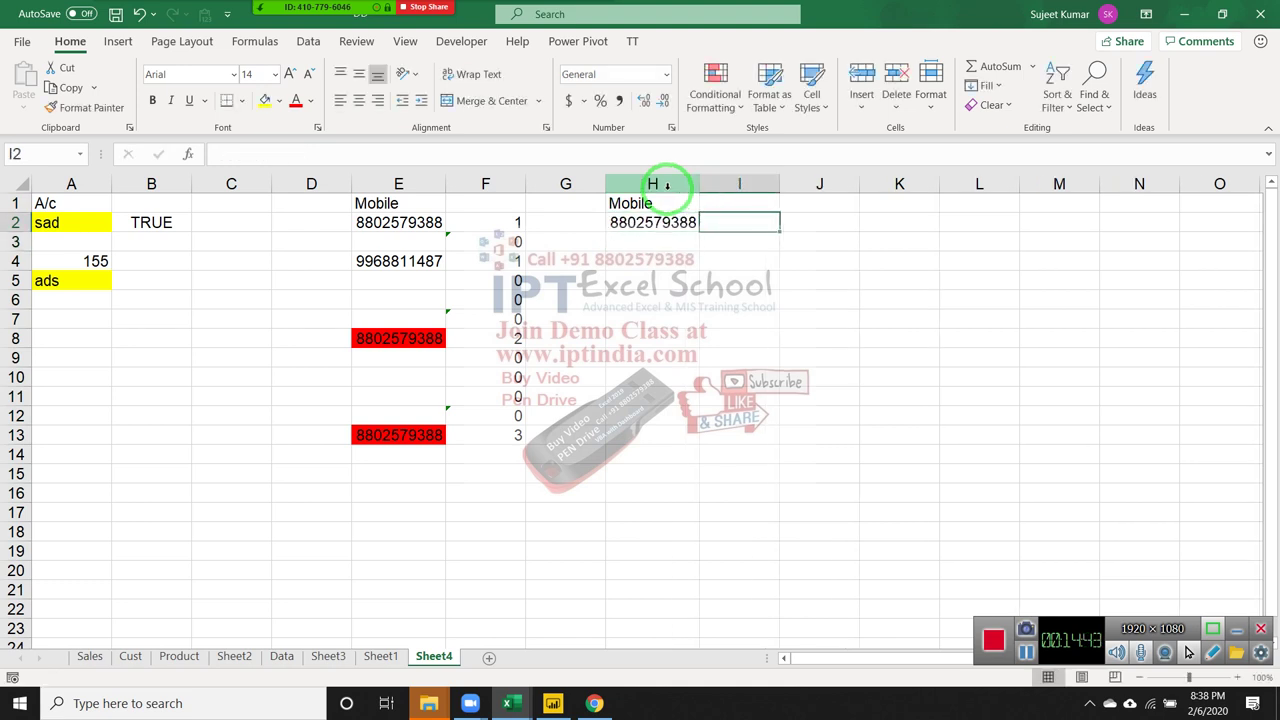
text(=len)
key(Tab)
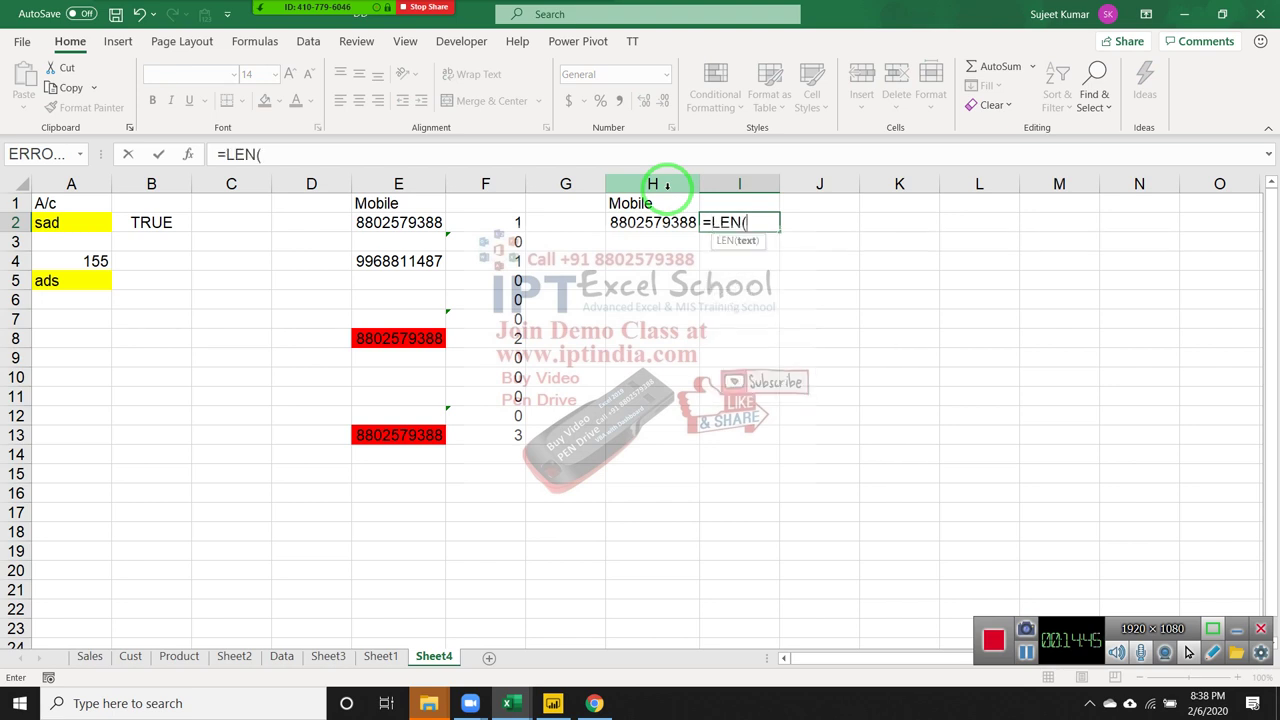
key(Left)
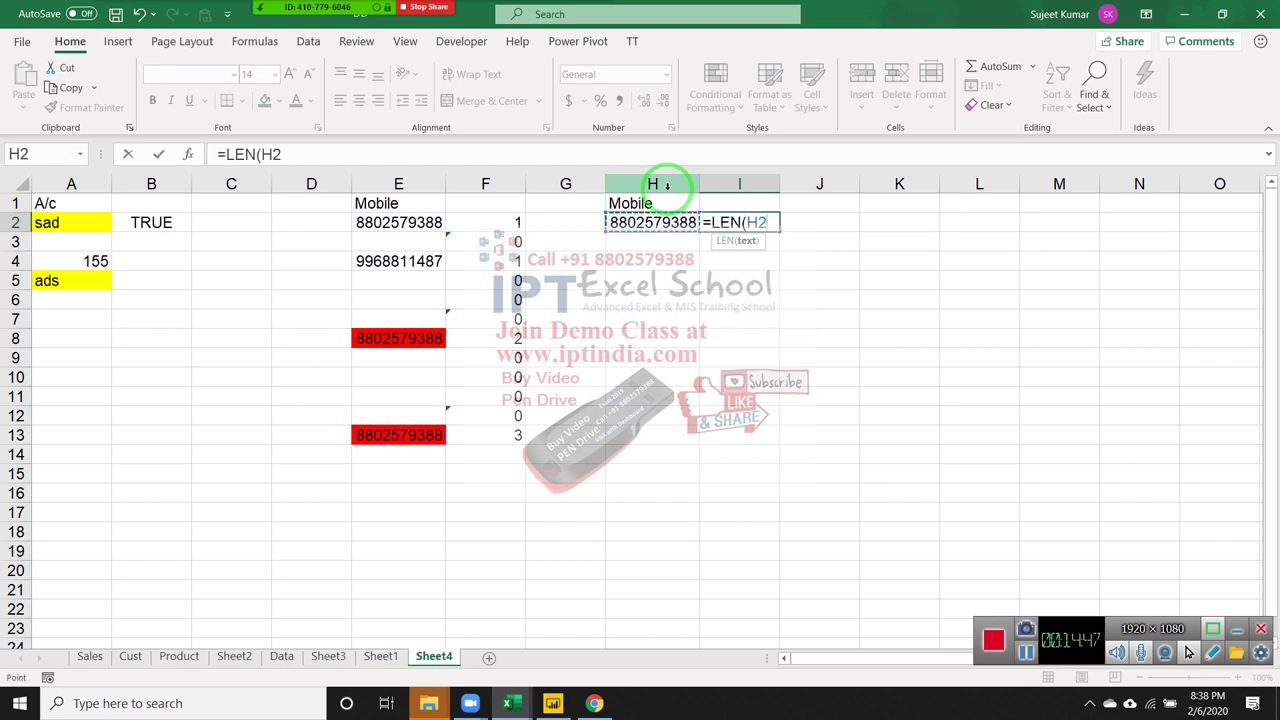
text())
key(Return)
key(Up)
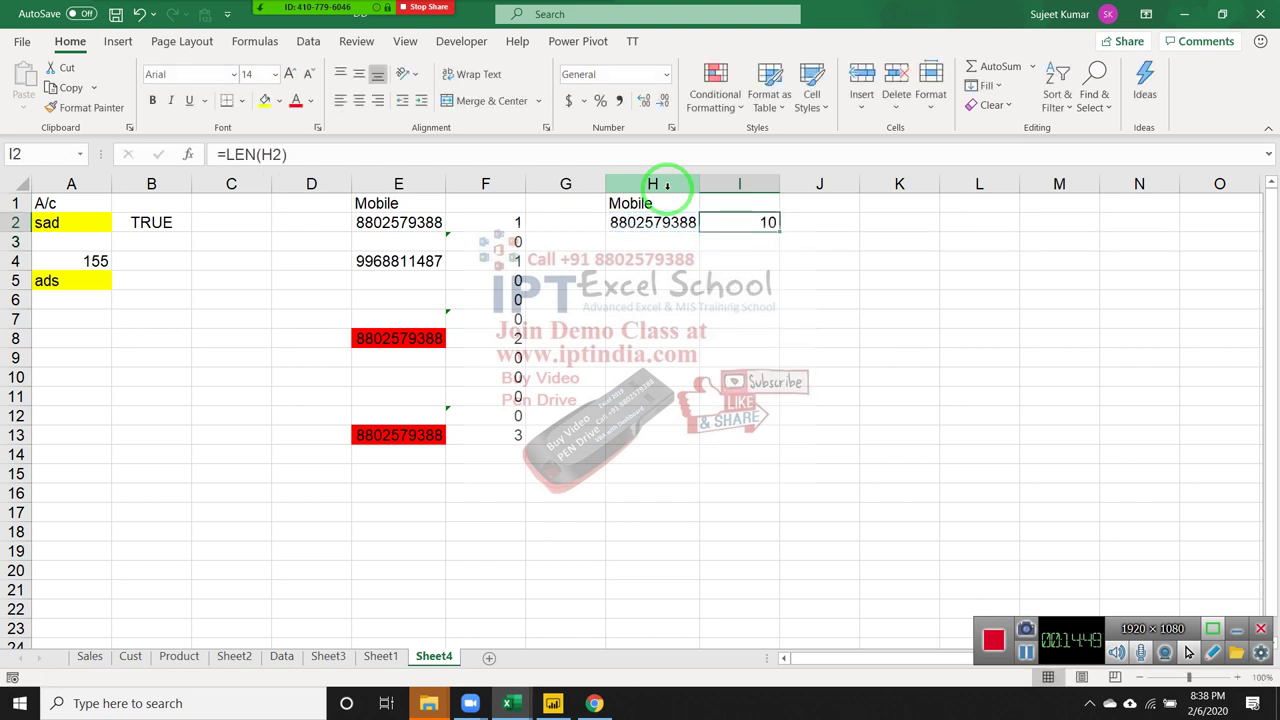
key(Delete)
key(Left)
Start a new formula-based conditional formatting rule and move its window off the data
drag(740, 220, 910, 190)
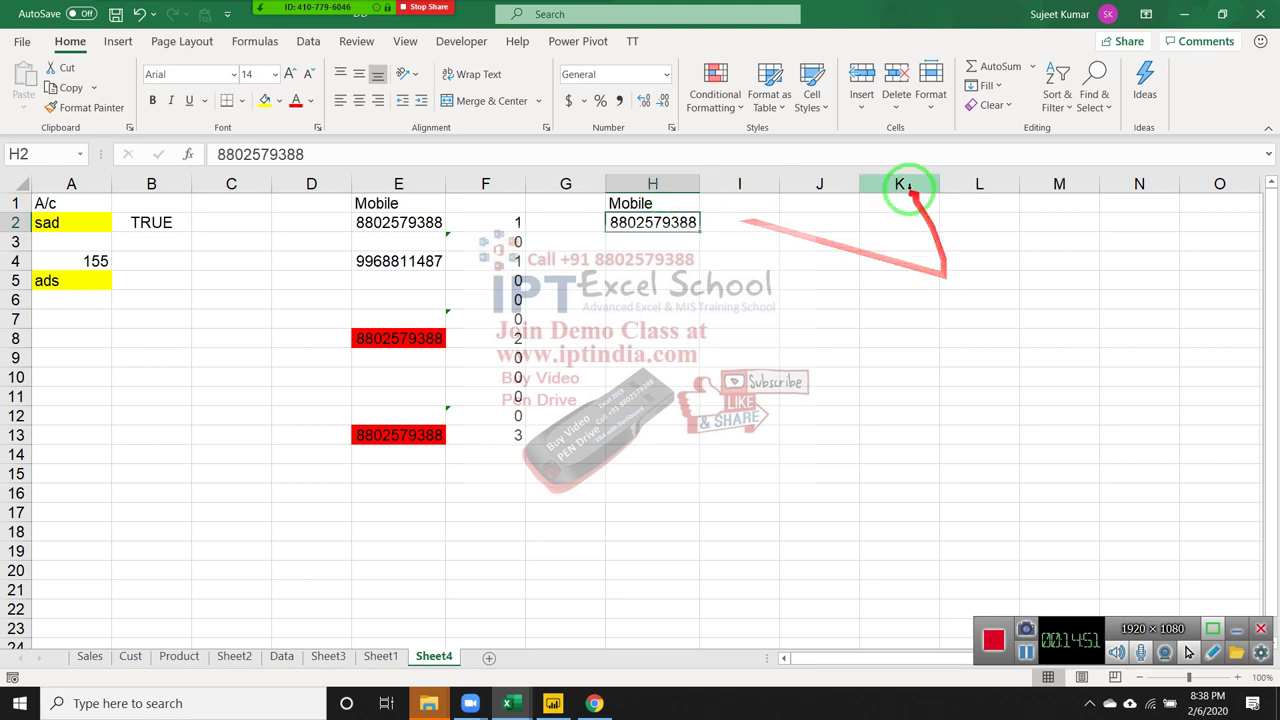
click(715, 95)
click(778, 338)
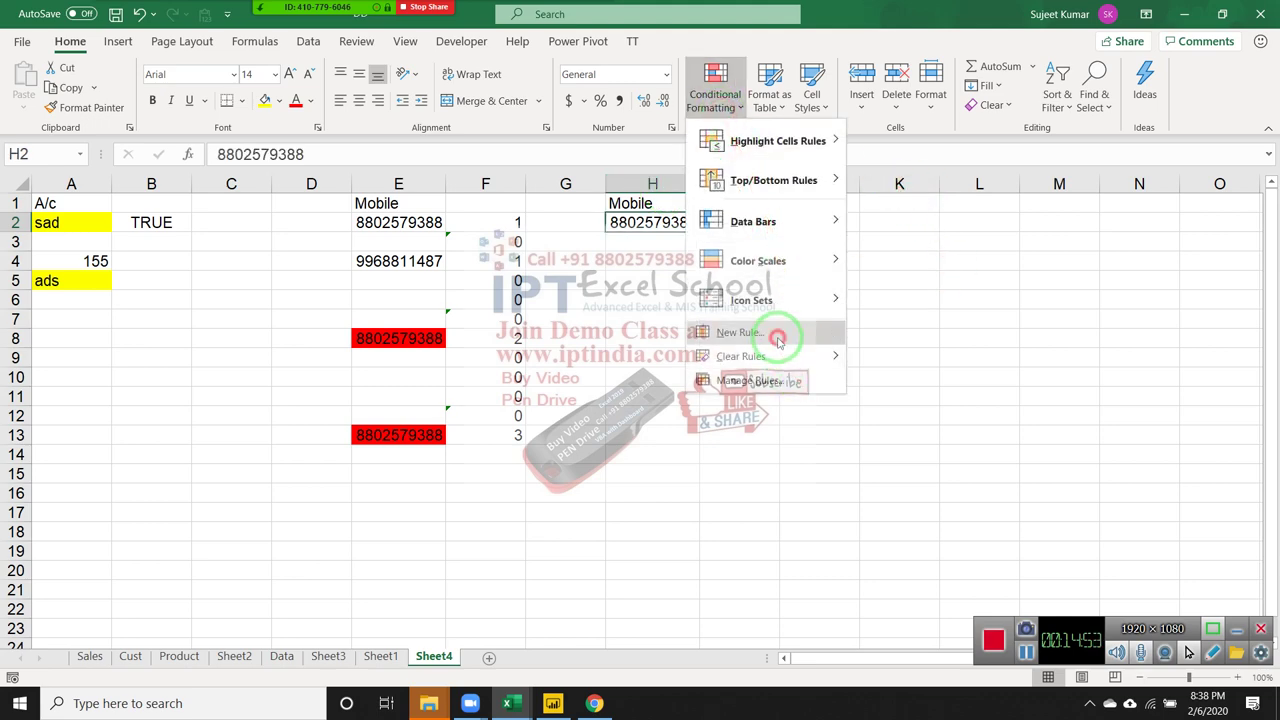
click(443, 139)
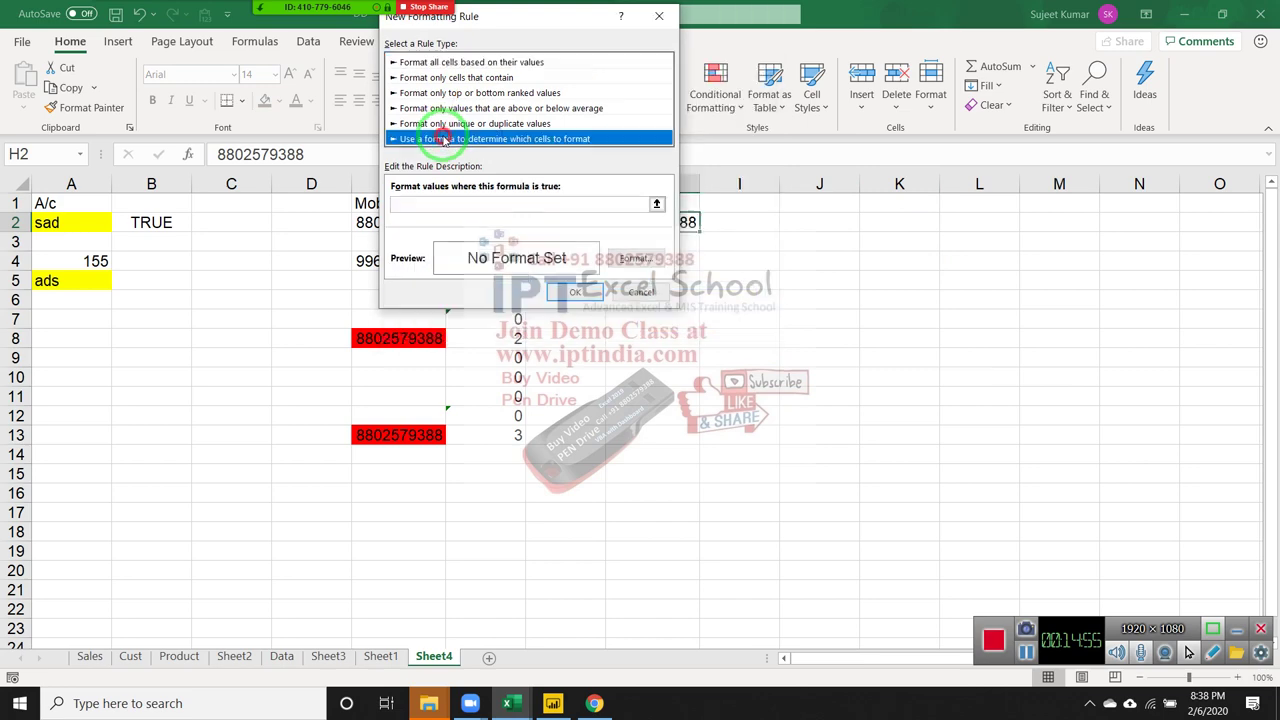
drag(540, 16, 1030, 101)
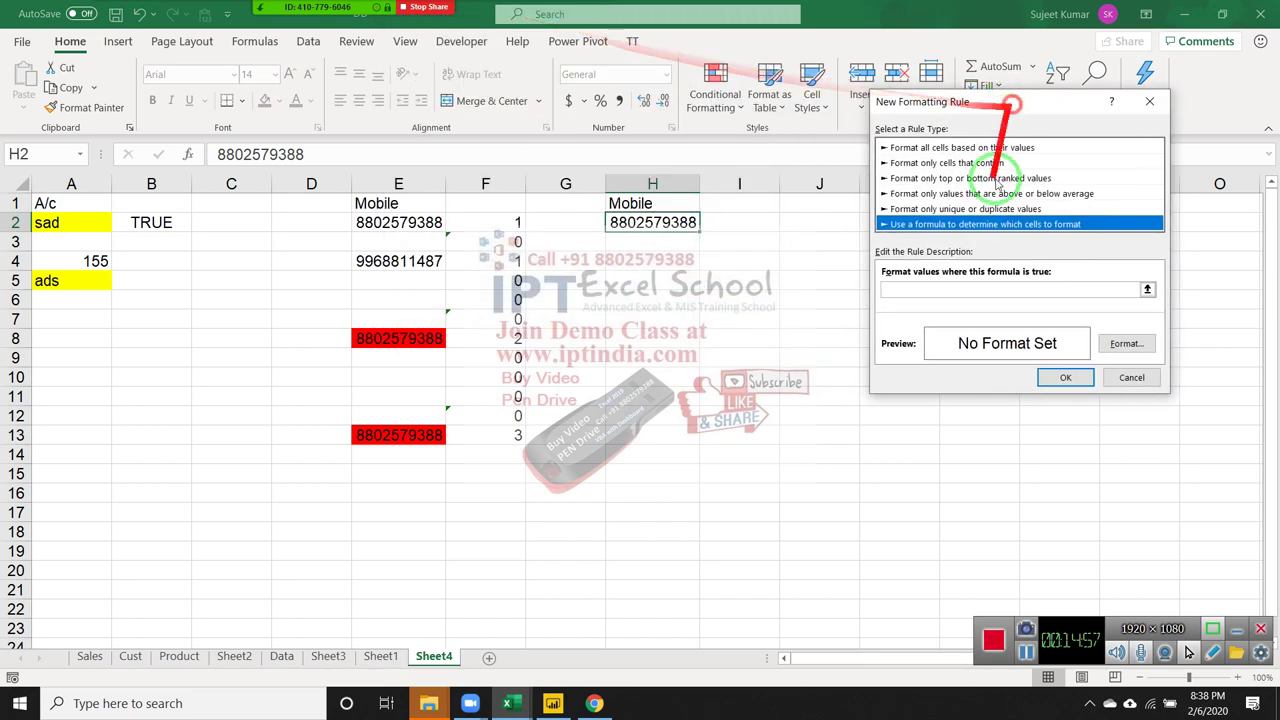
click(957, 290)
Begin the rule formula with a <>10 length check on H2, making the reference $H2
text(=len()
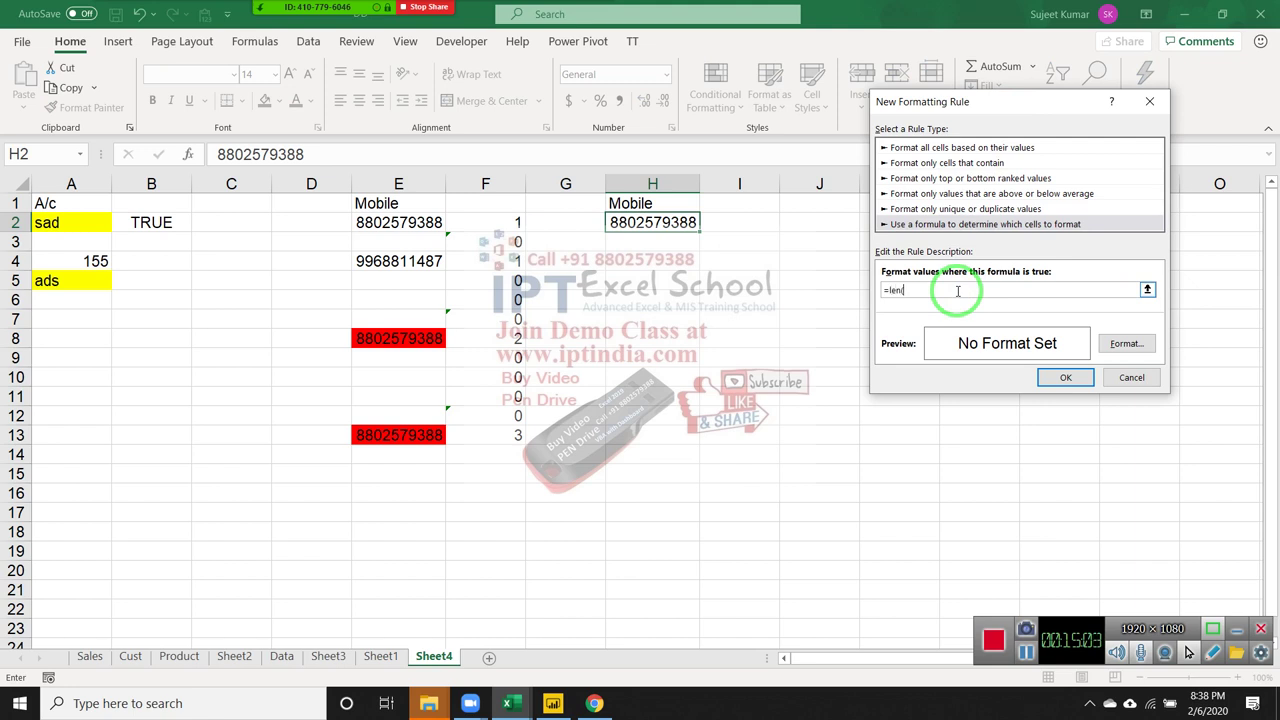
click(622, 224)
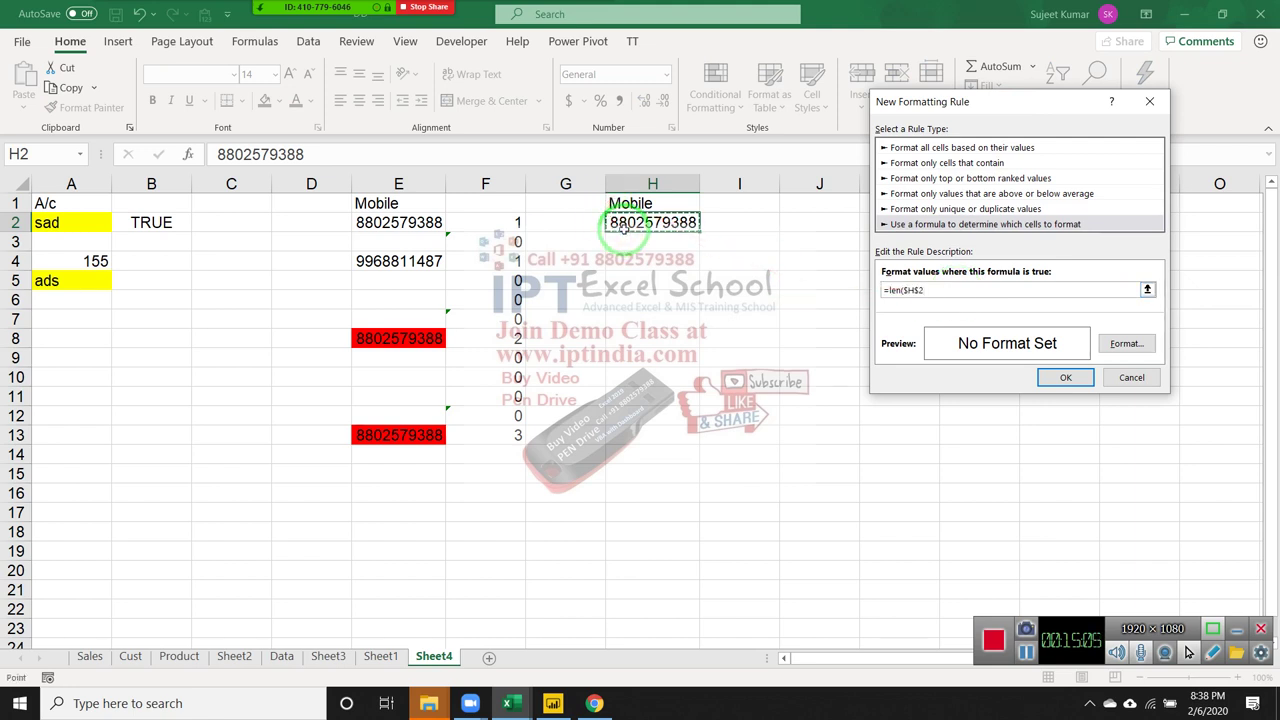
text()<>10)
drag(690, 249, 836, 289)
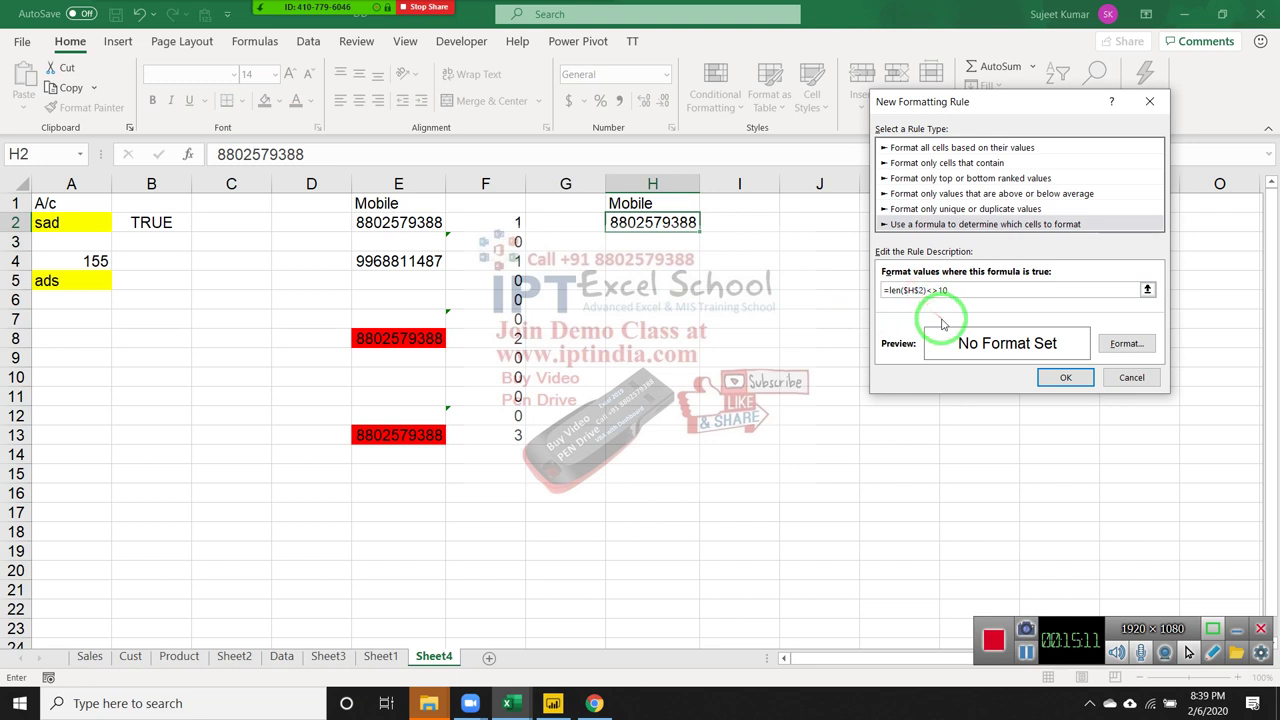
key(BackSpace)
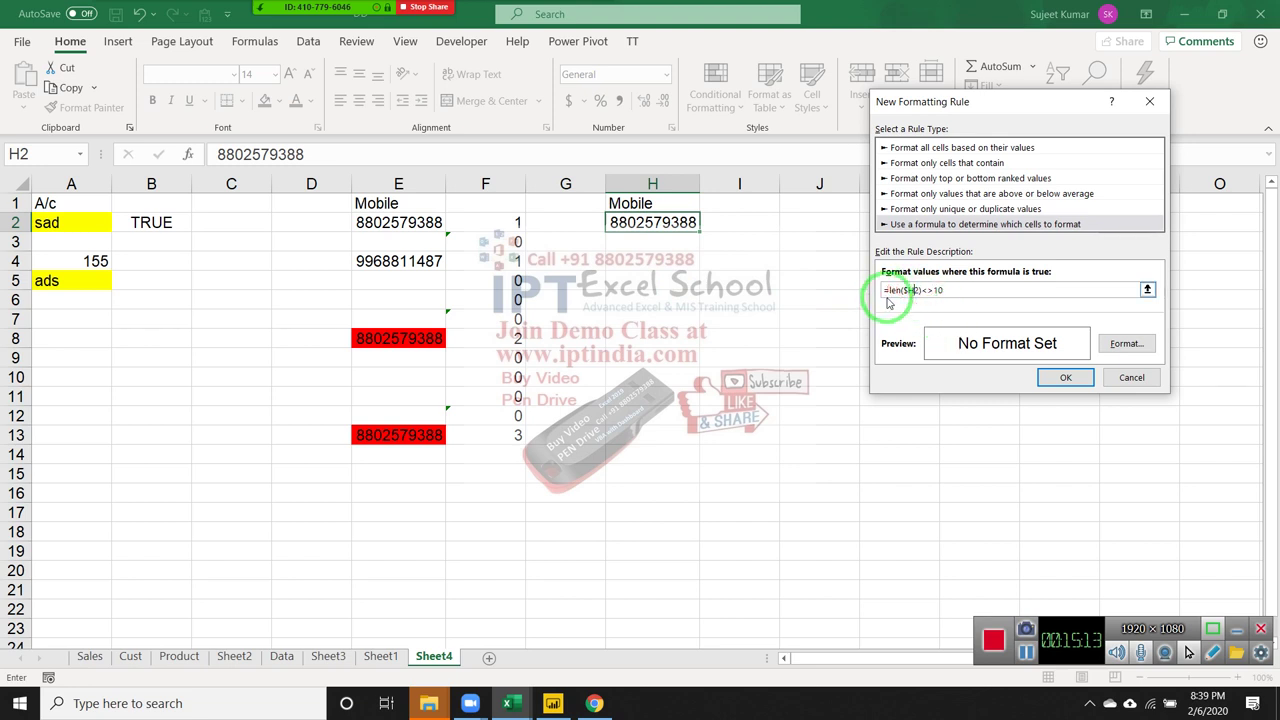
Complete the formula as =and(len($H2)<>10,len(h2)>0)
click(886, 290)
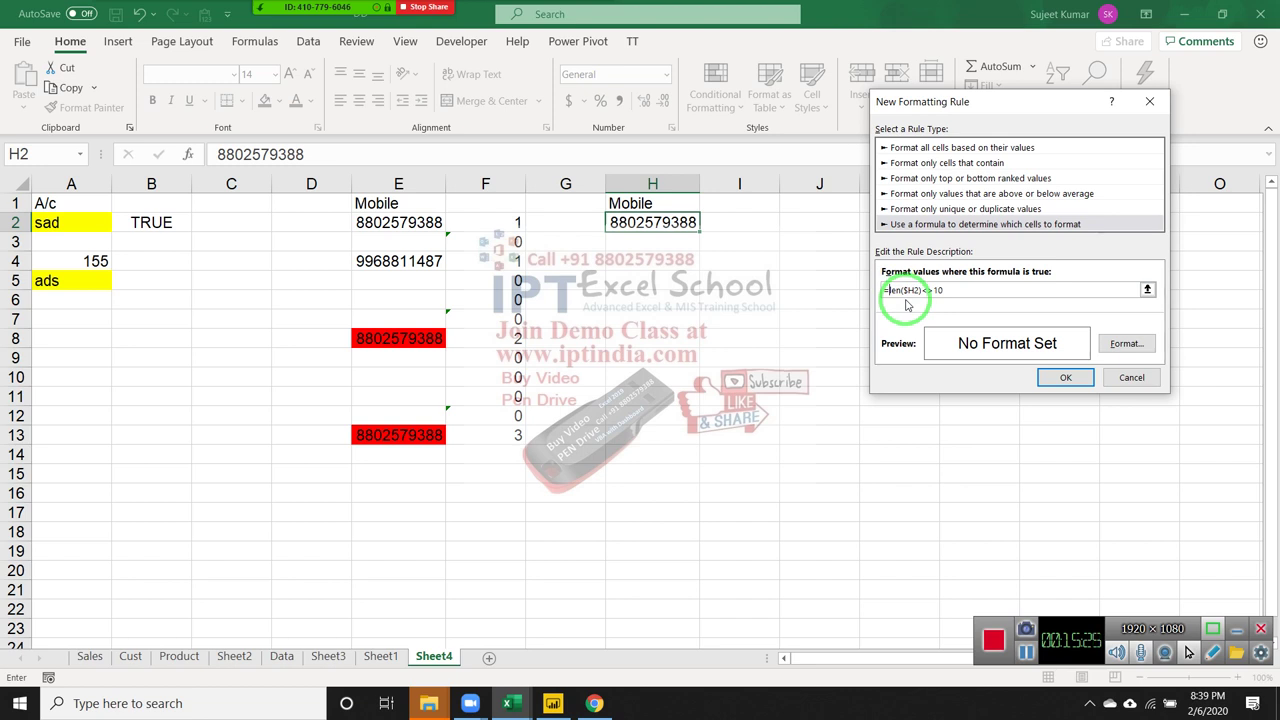
text(and)
text(()
click(1015, 289)
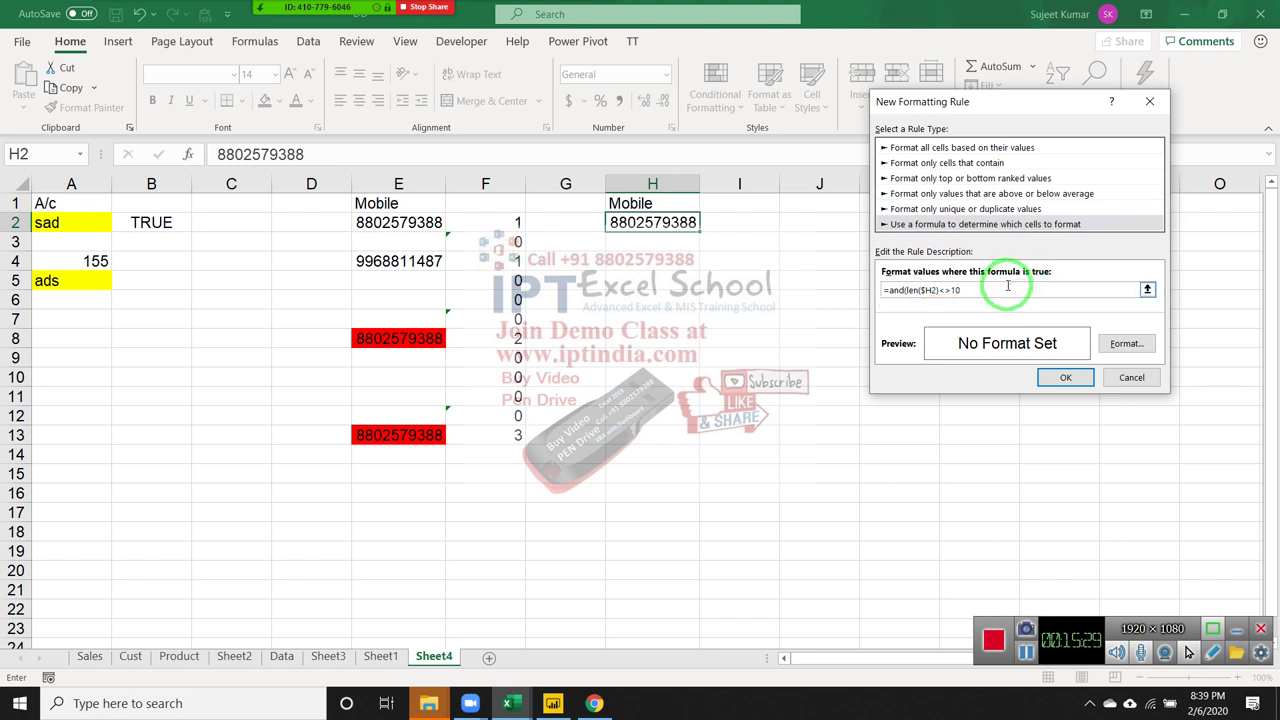
text(,len()
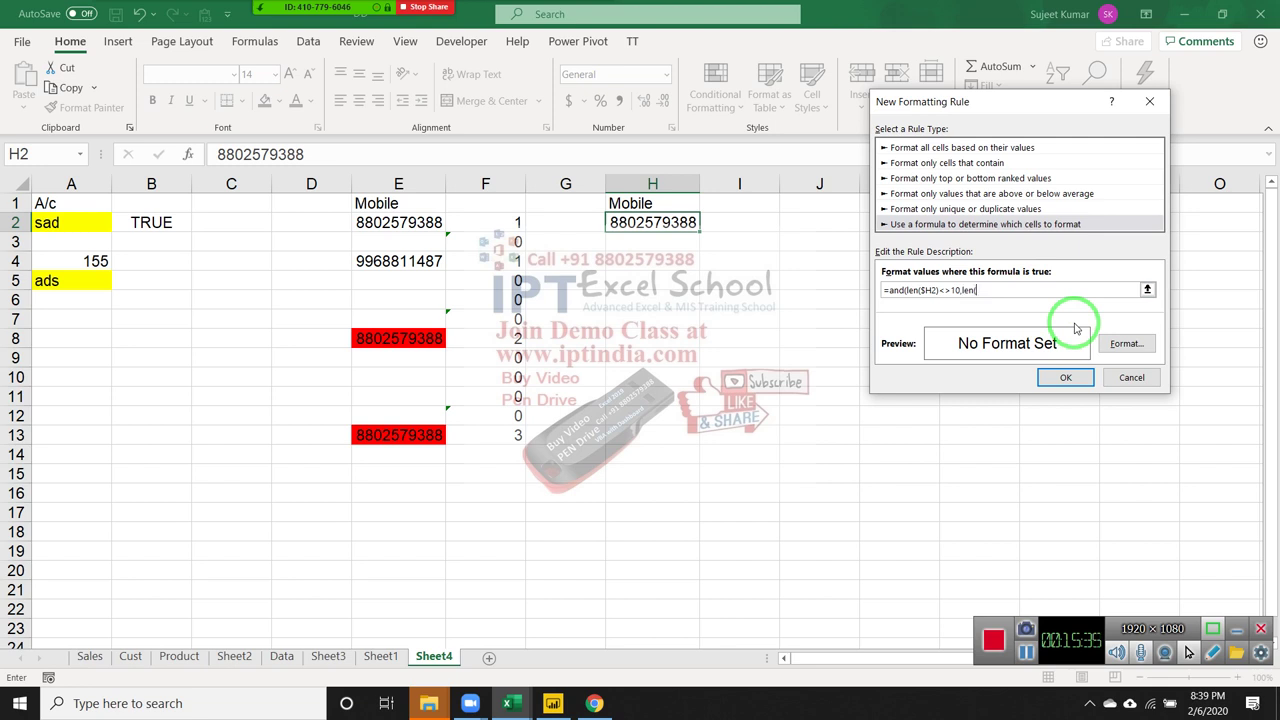
text(32)
text()>0)
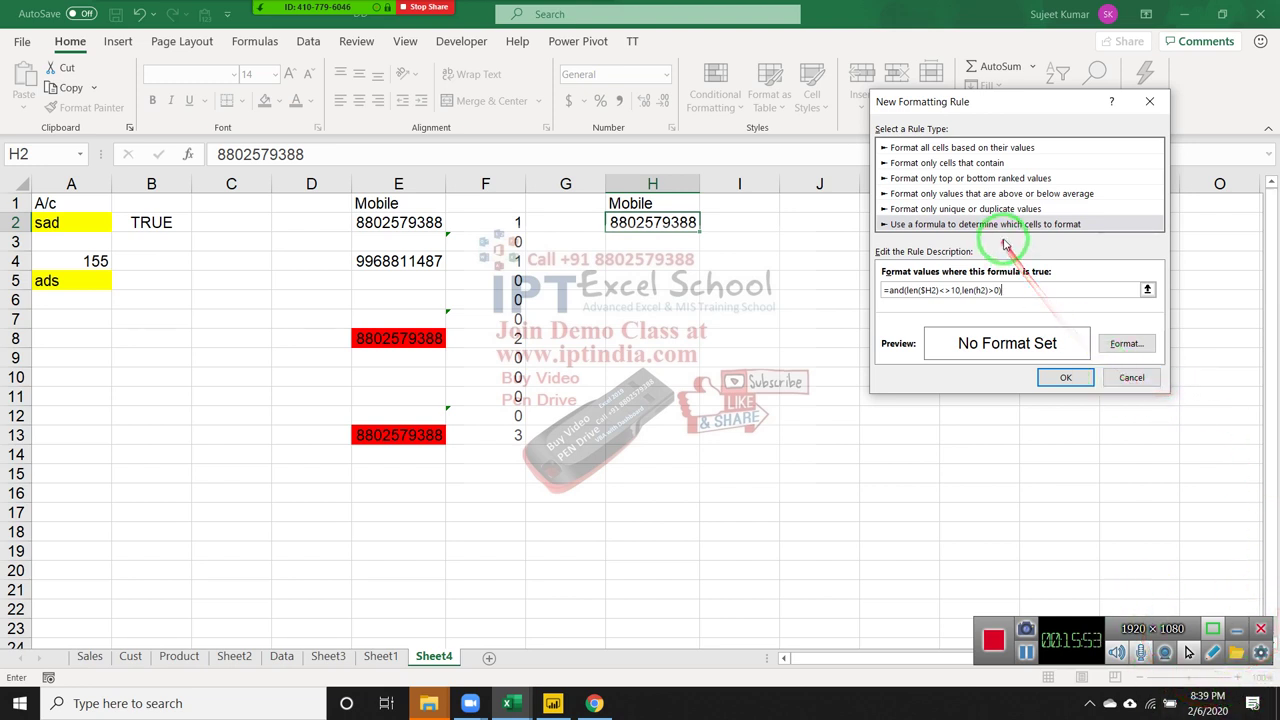
click(960, 289)
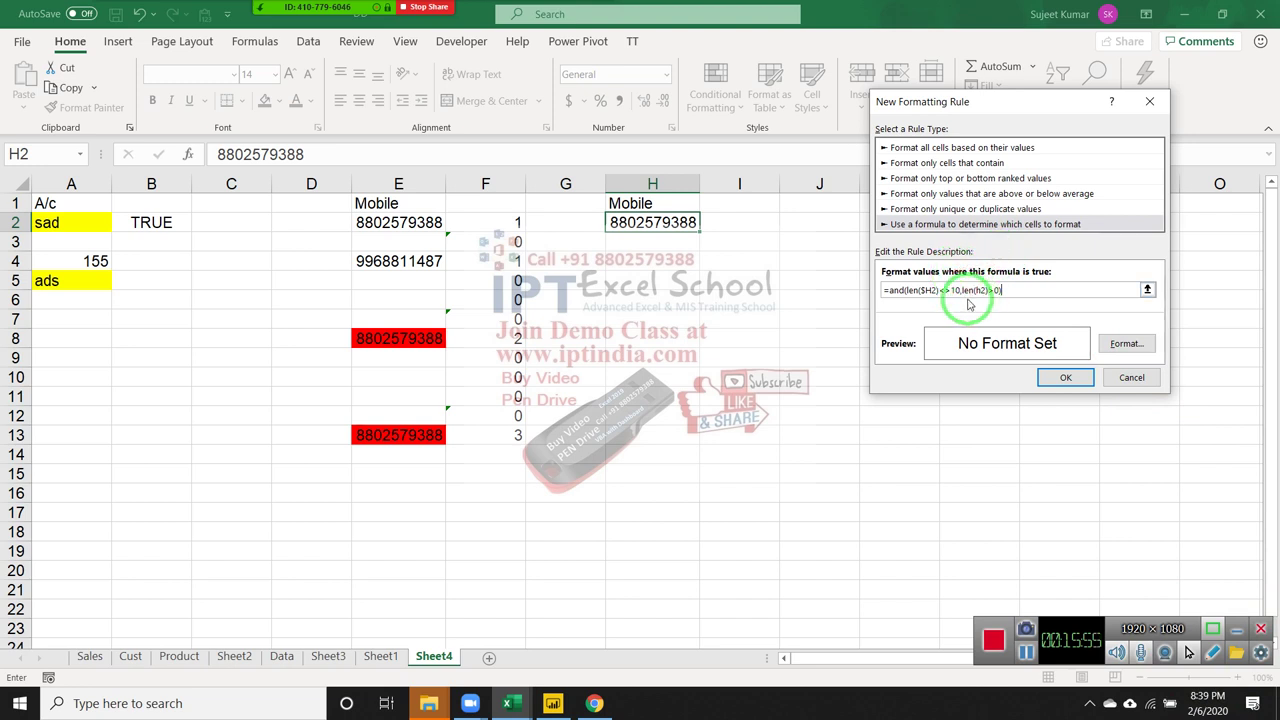
click(1120, 344)
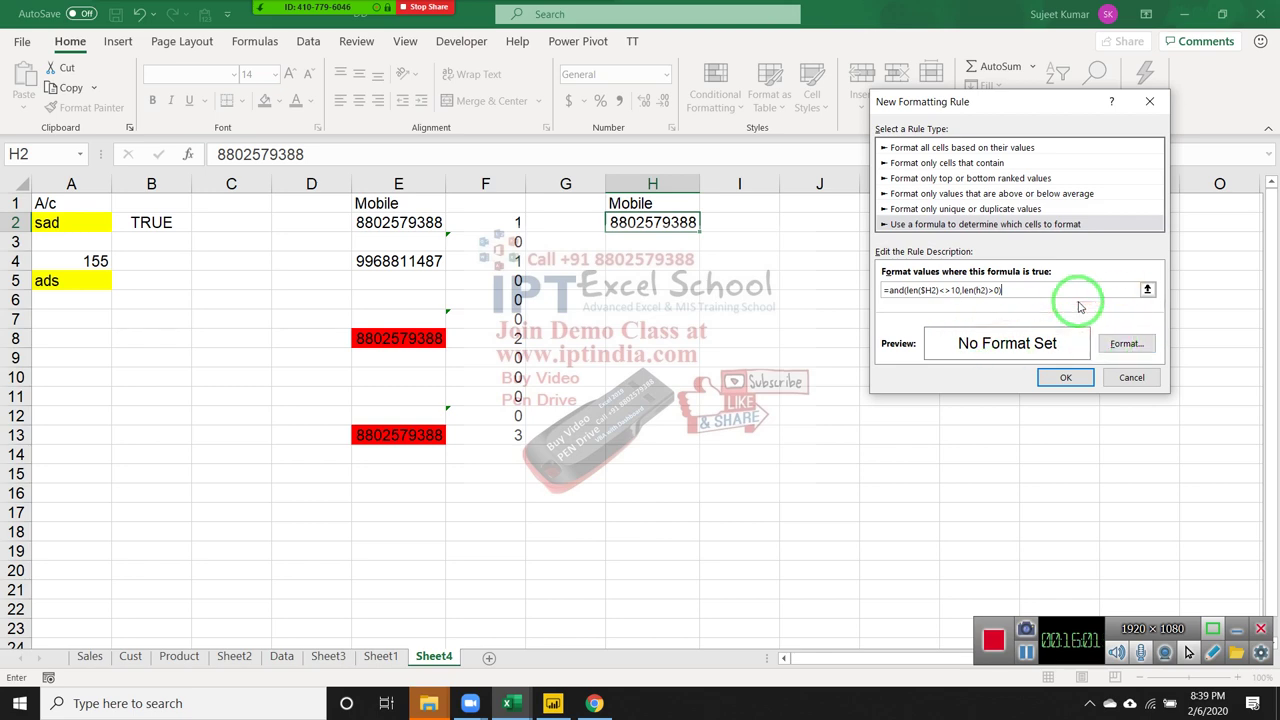
drag(1078, 300, 1194, 346)
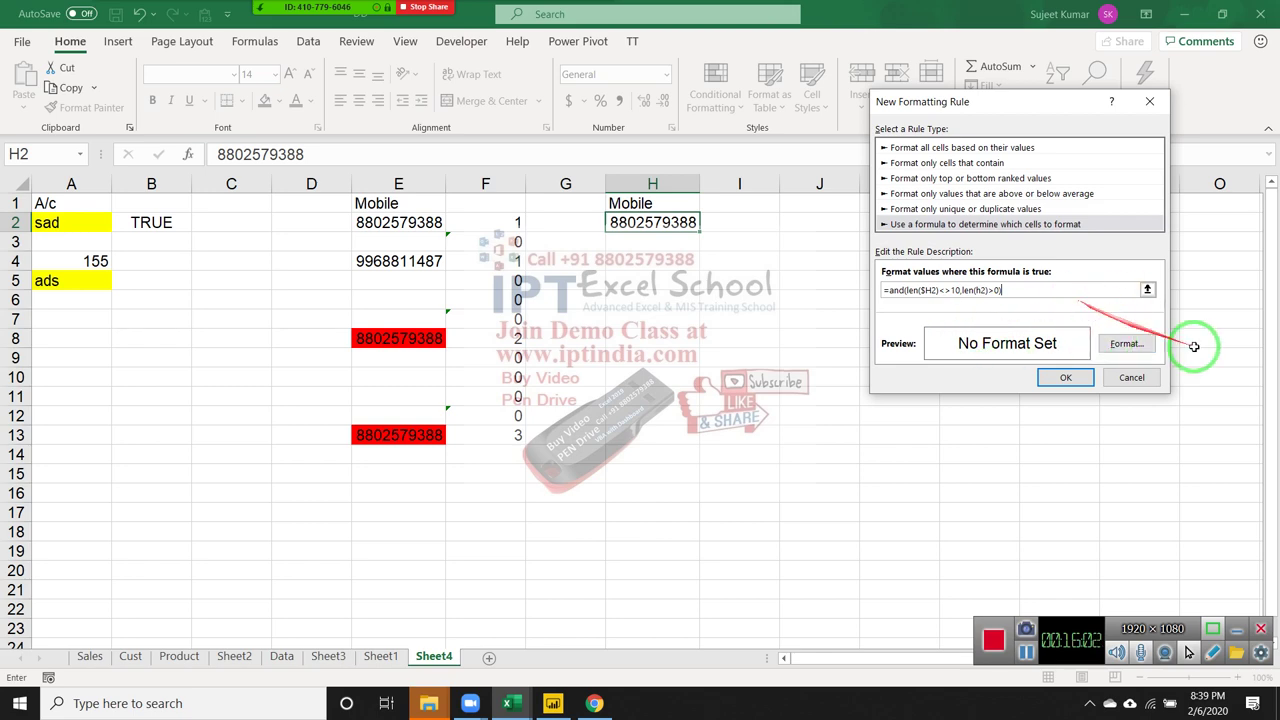
Give the length rule a yellow fill and save it
click(1127, 343)
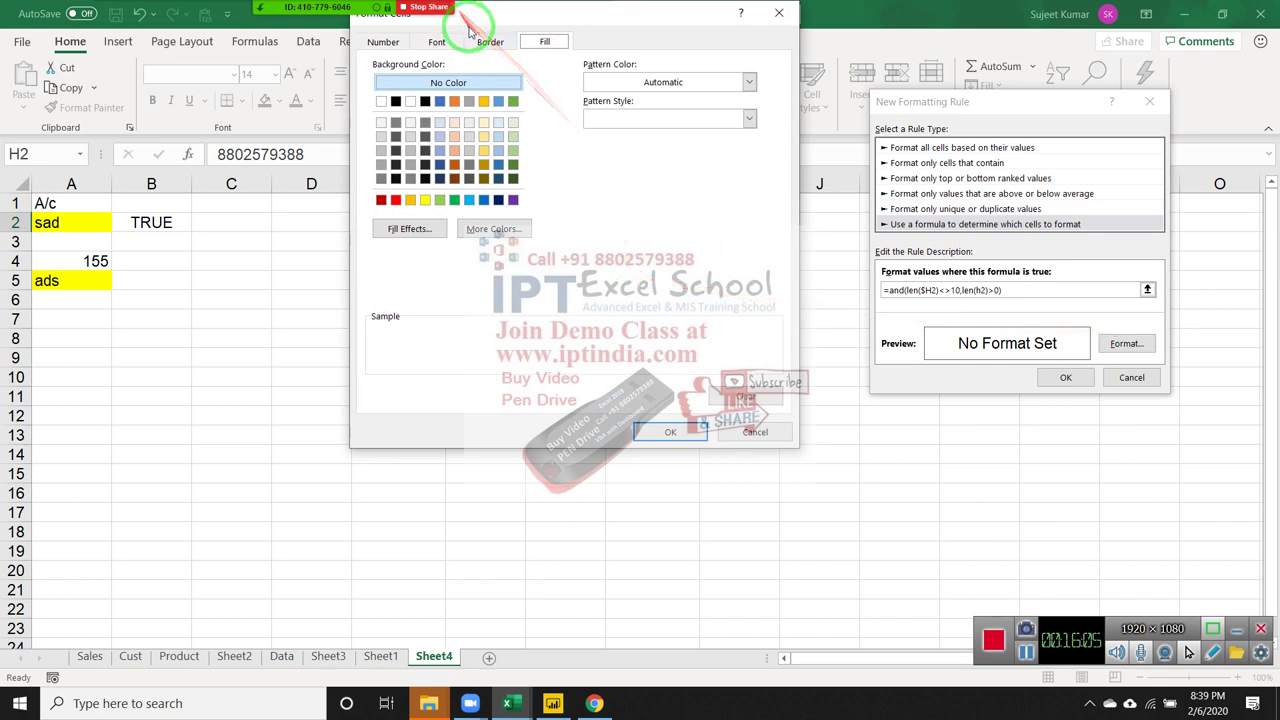
drag(493, 52, 477, 160)
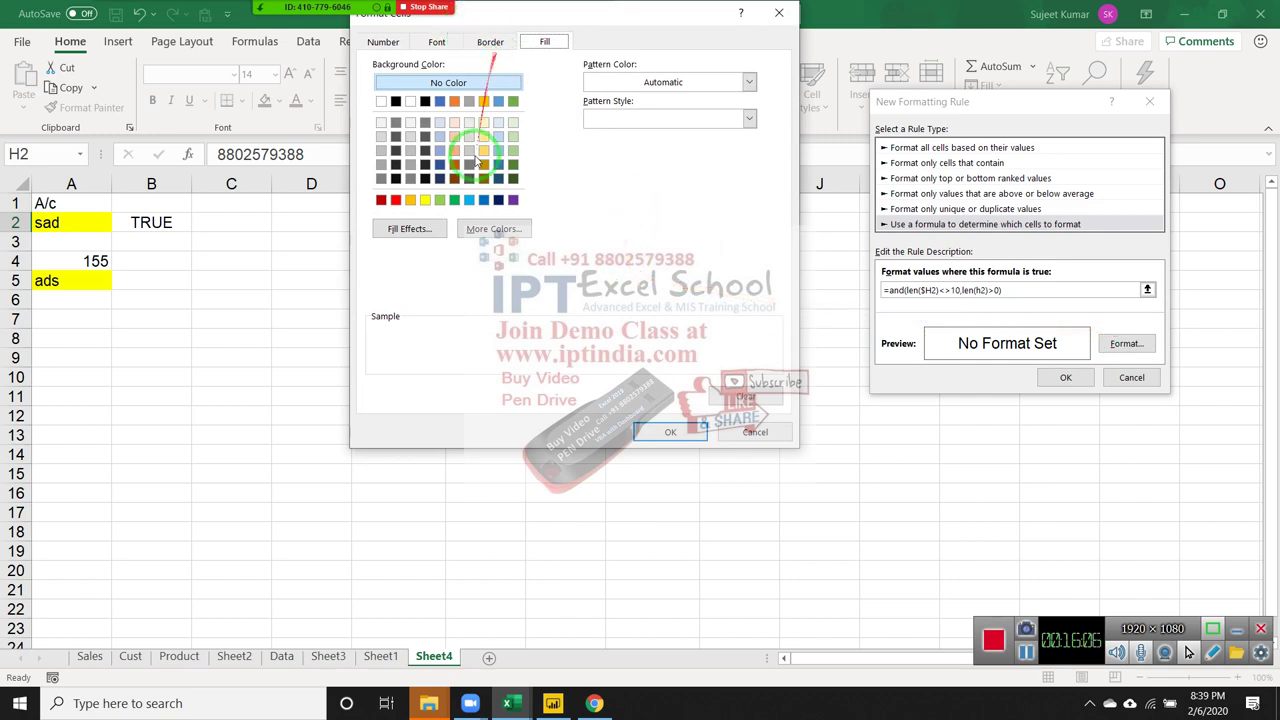
click(425, 200)
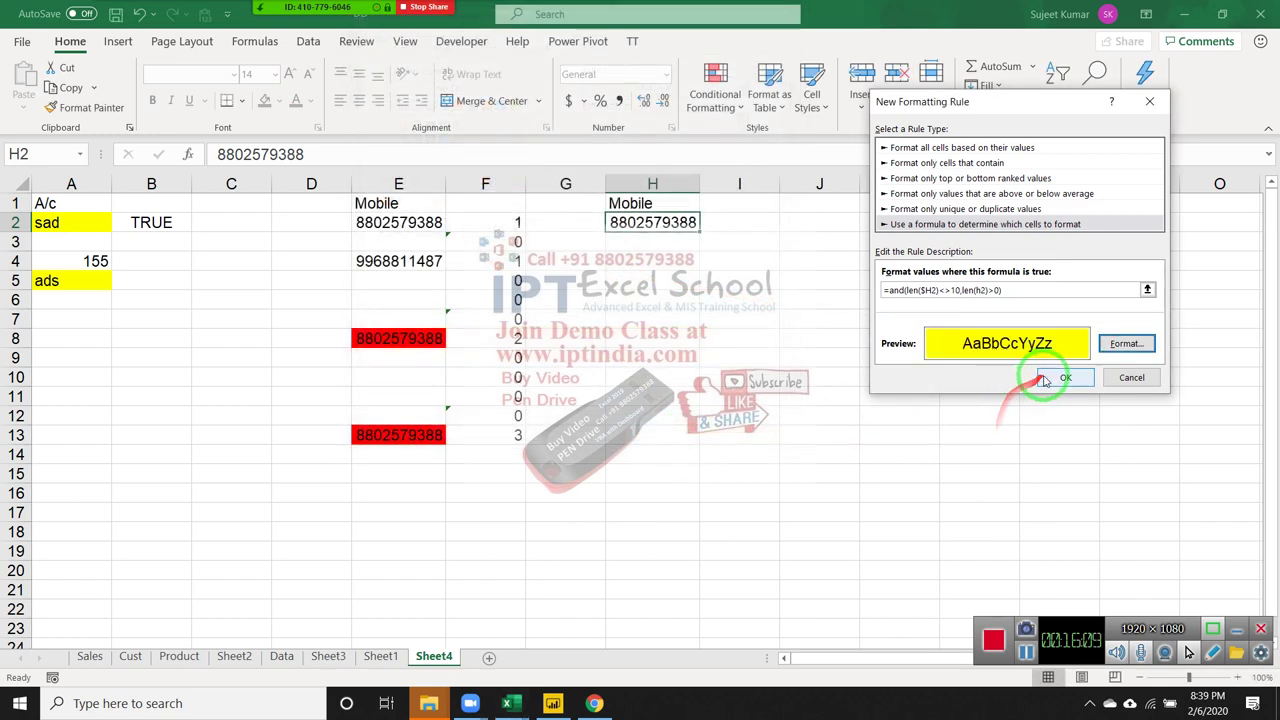
click(1062, 377)
drag(1030, 368, 155, 143)
Paint H2's rule onto H2:H17, test it with 646 in H5, then minimise Excel
click(85, 107)
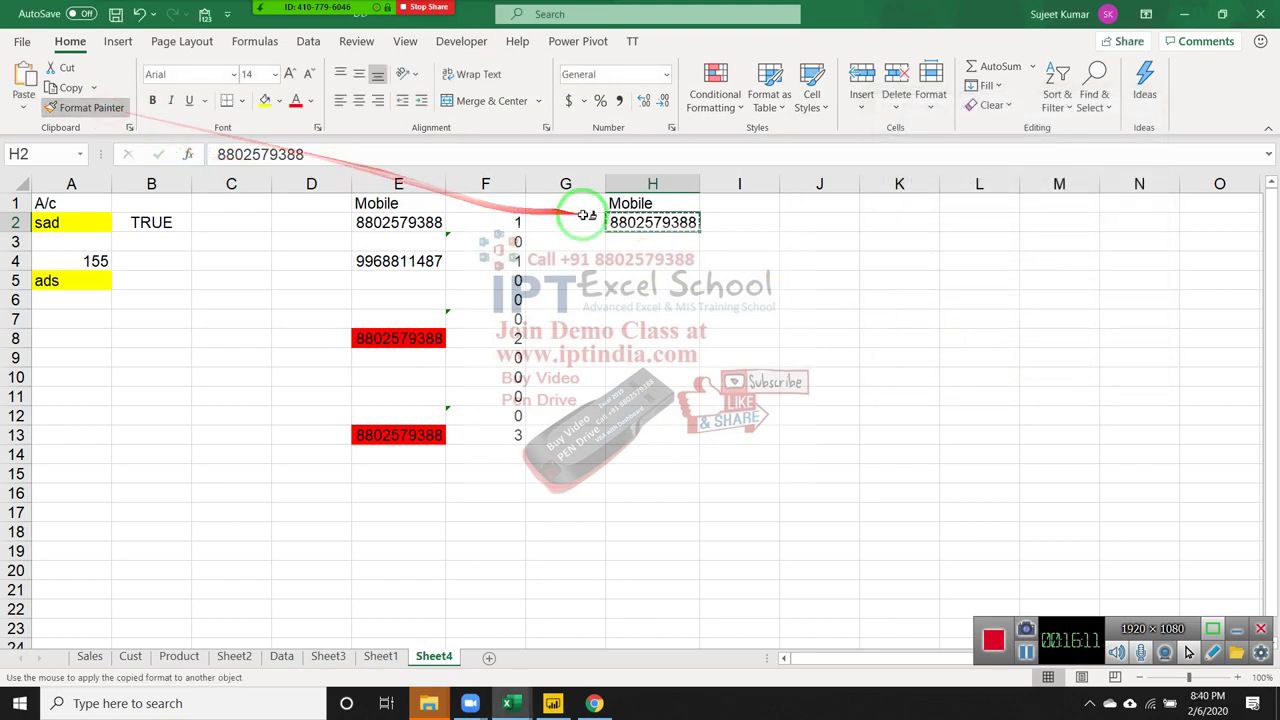
drag(643, 222, 652, 527)
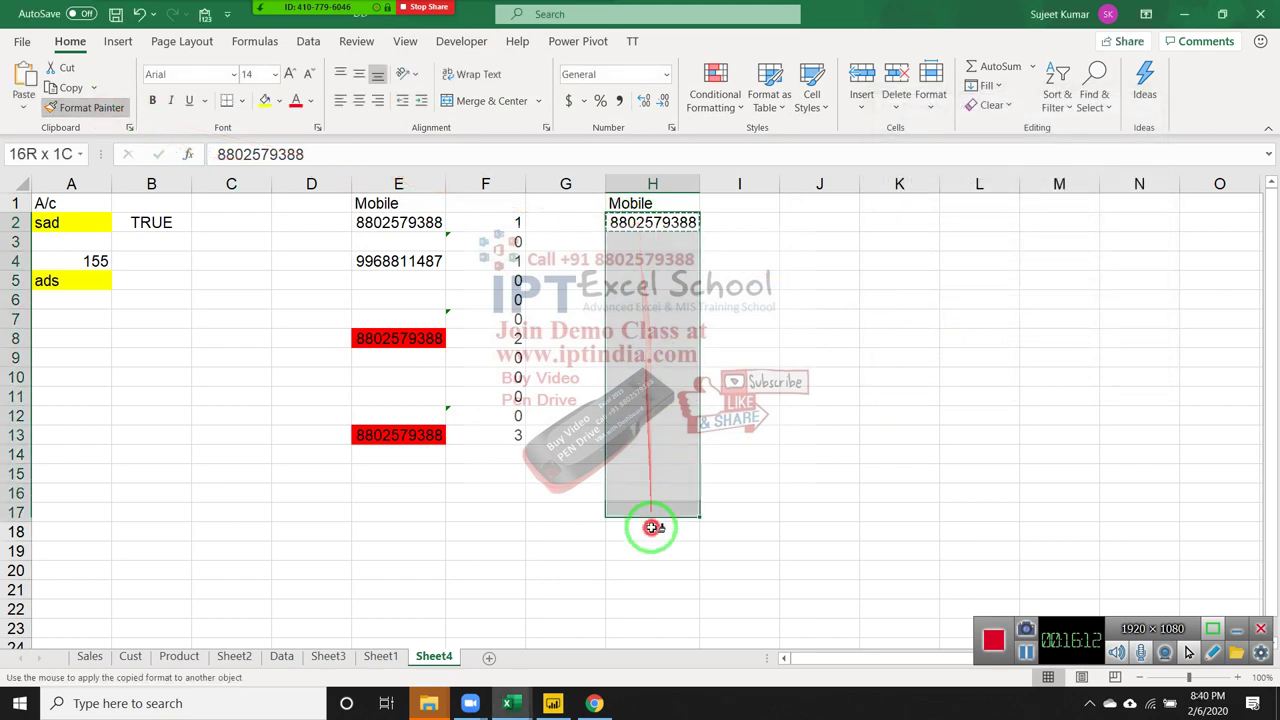
click(652, 280)
text(646)
key(Return)
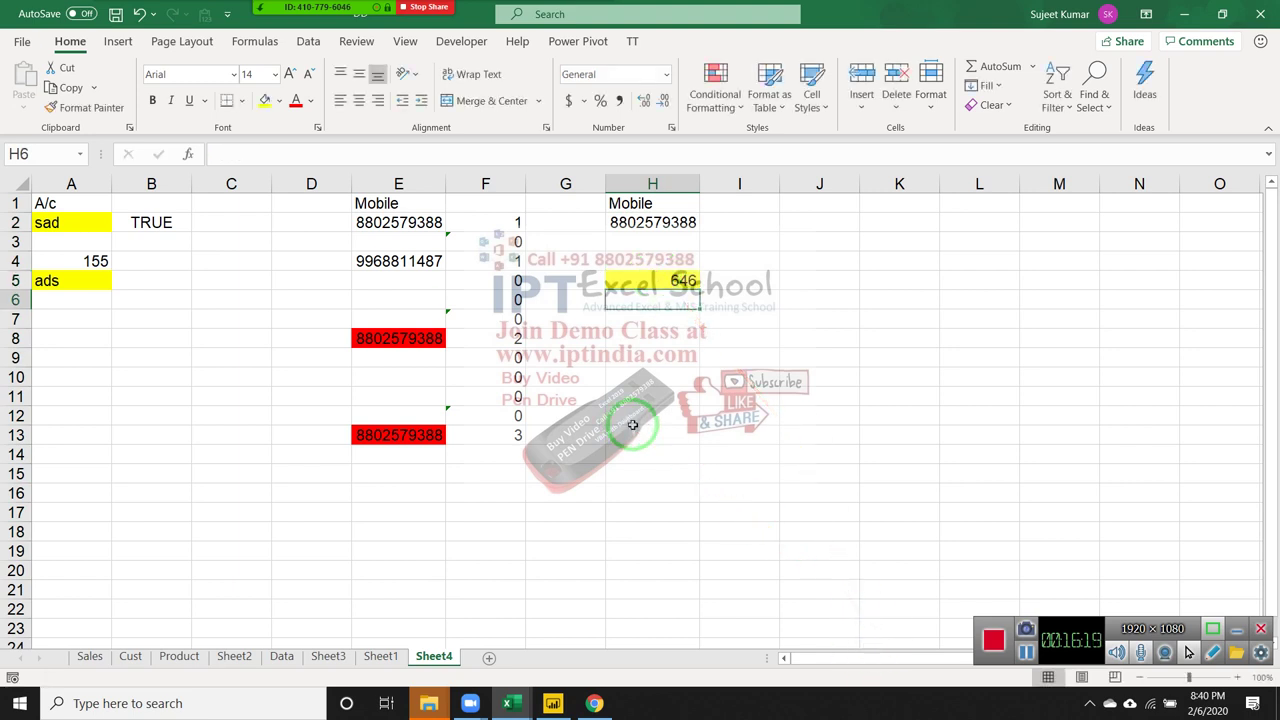
key(super+d)
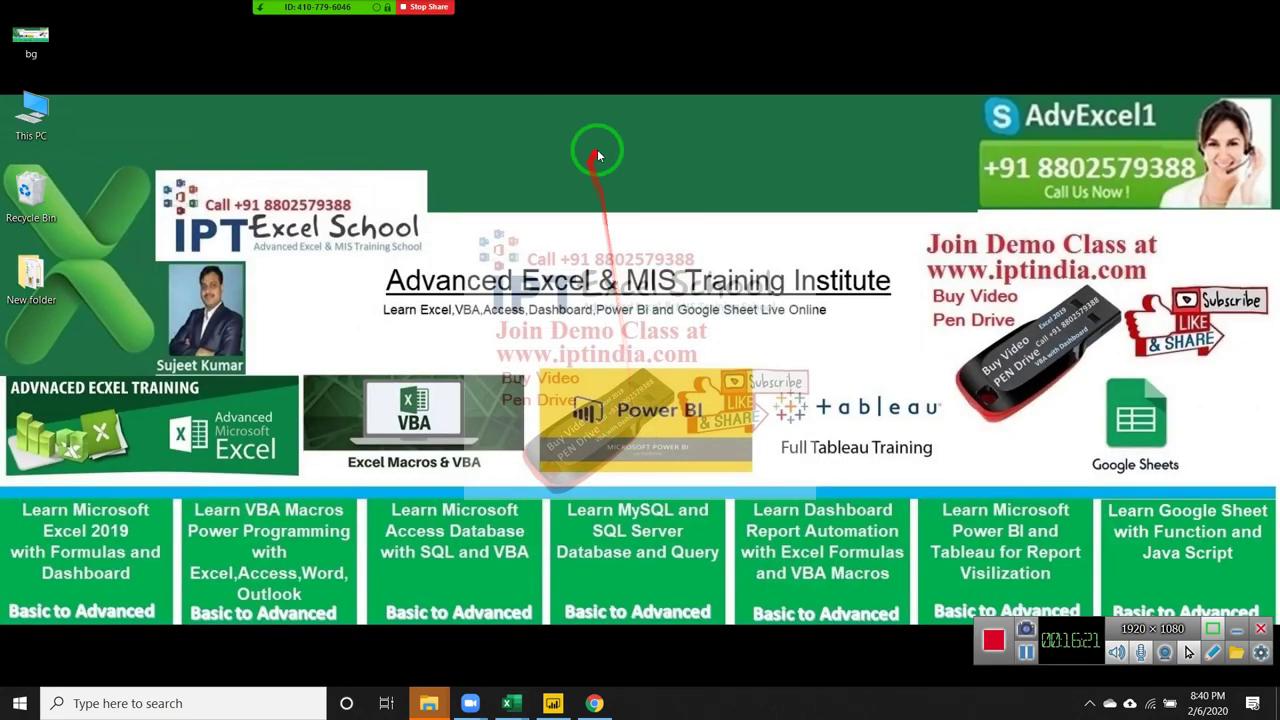
right_click(597, 155)
click(640, 203)
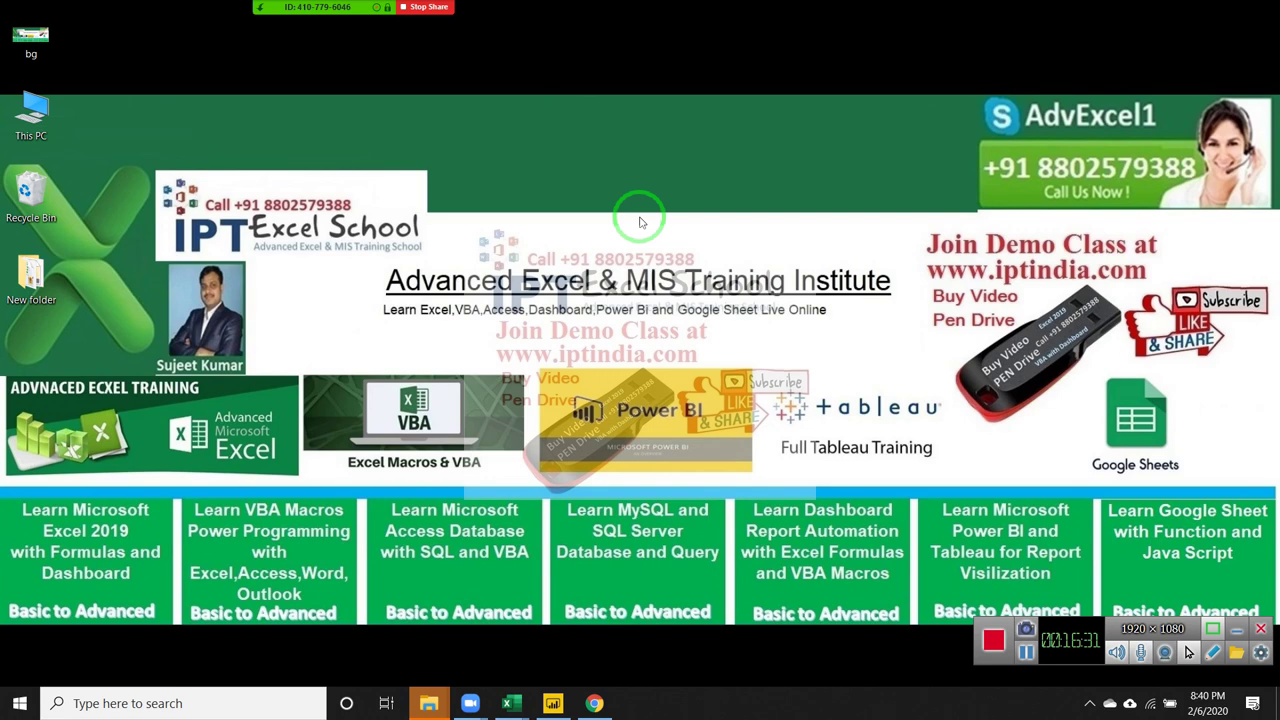
drag(778, 393, 897, 580)
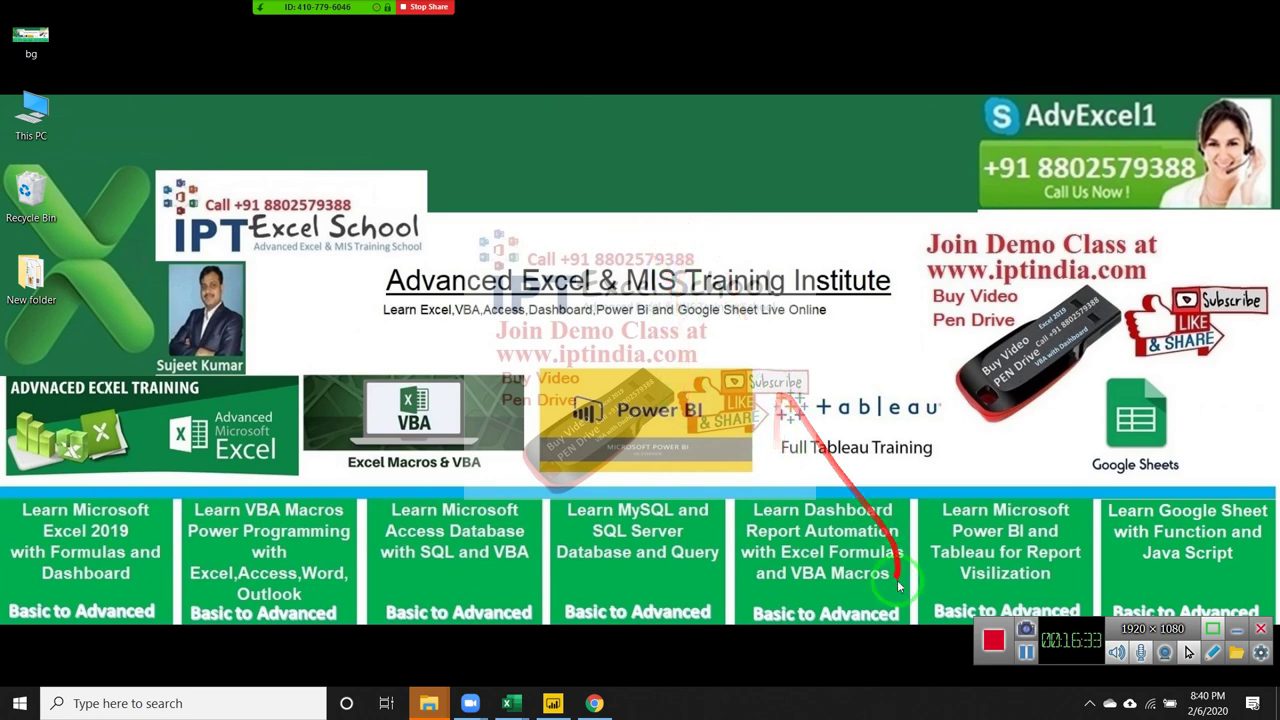